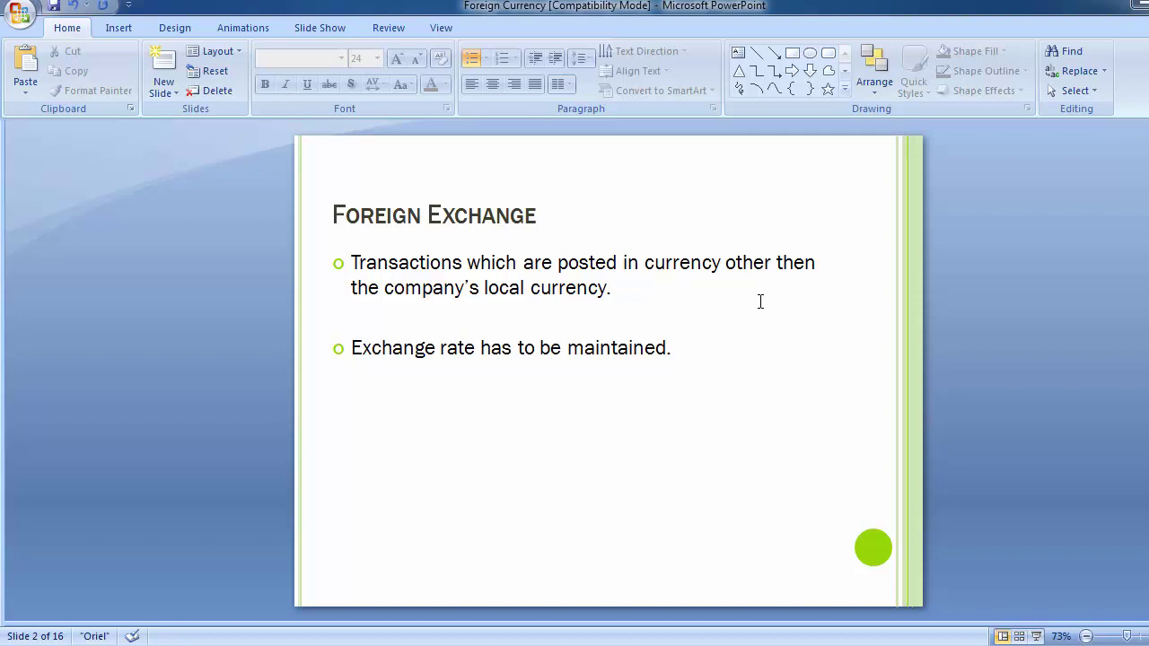
Edit slide 2's bullet text, then move on to slide 3, Configuration Steps
left_click(760, 302)
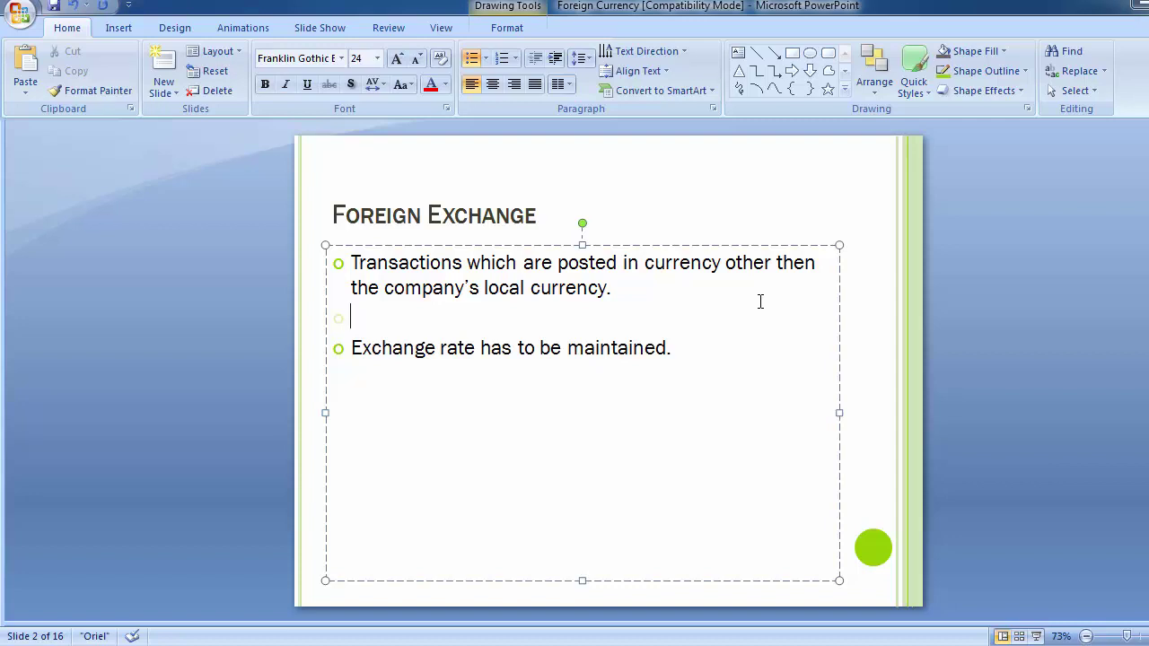
left_click(136, 372)
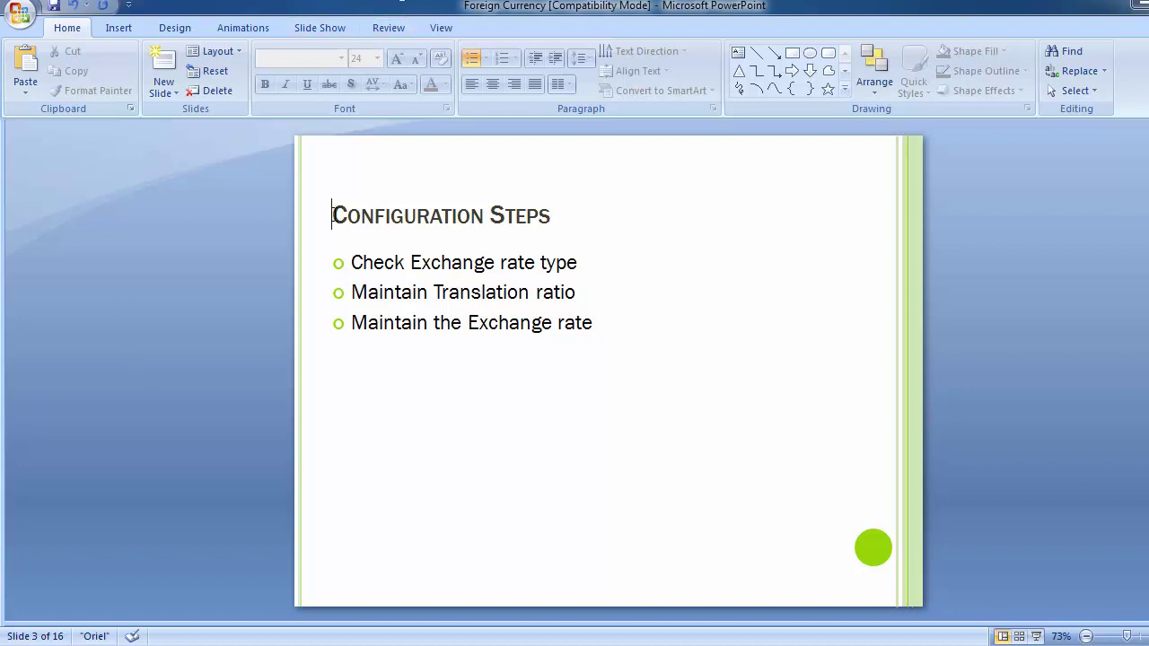
Retitle slide 3 'Basic Configuration Steps' and scroll to slide 4, Check Exchange Rate Types
left_click(333, 215)
type("Basic")
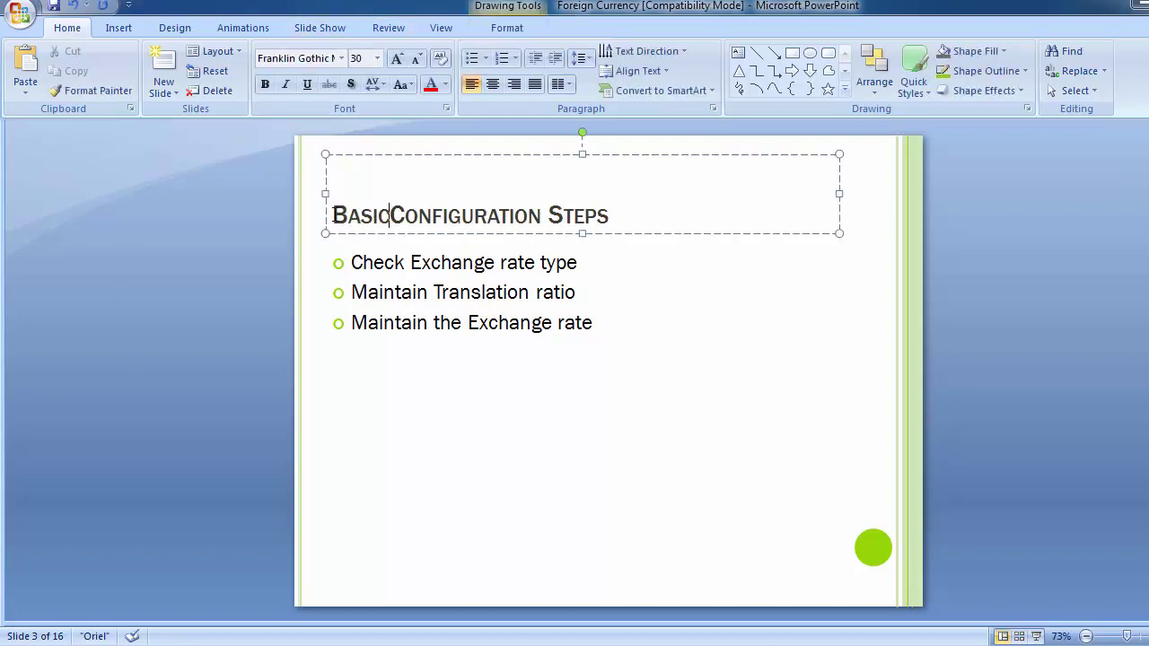
left_click(212, 349)
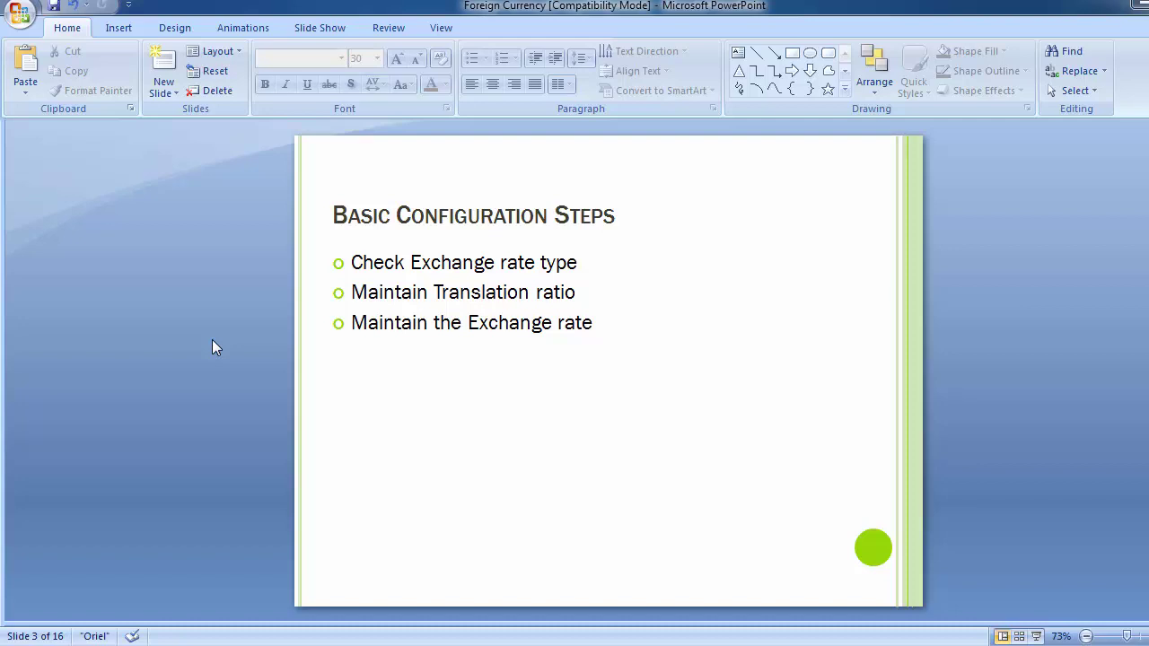
scroll(212, 340, "down", 1)
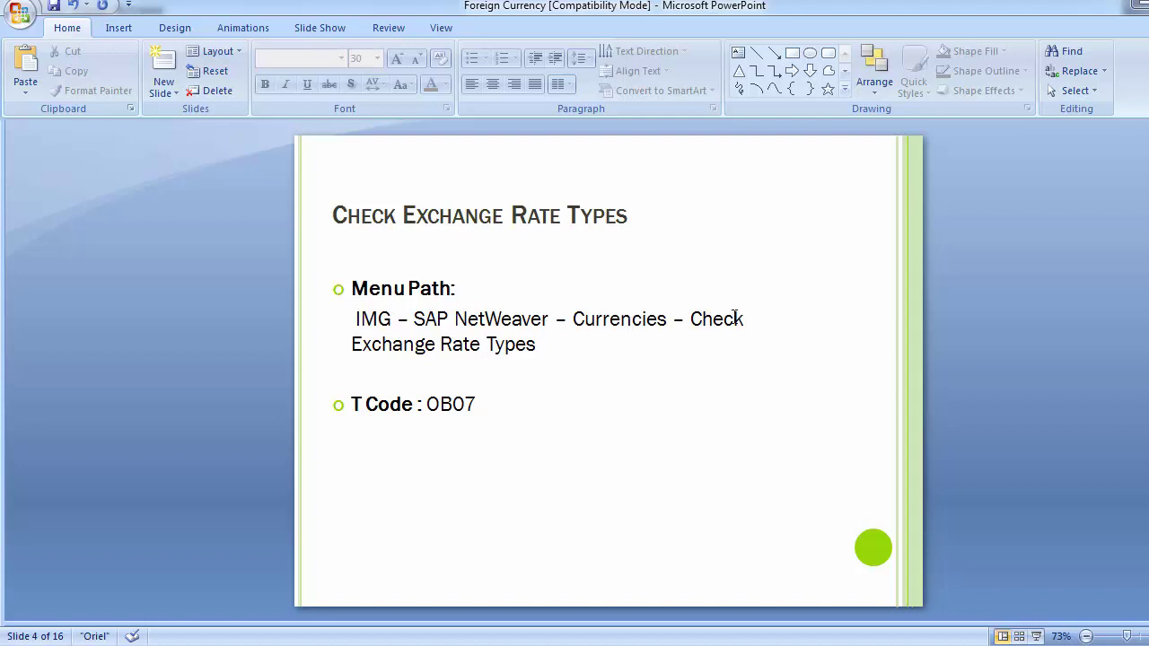
In SAP, run SPRO and open the SAP Reference IMG
key("alt+Tab")
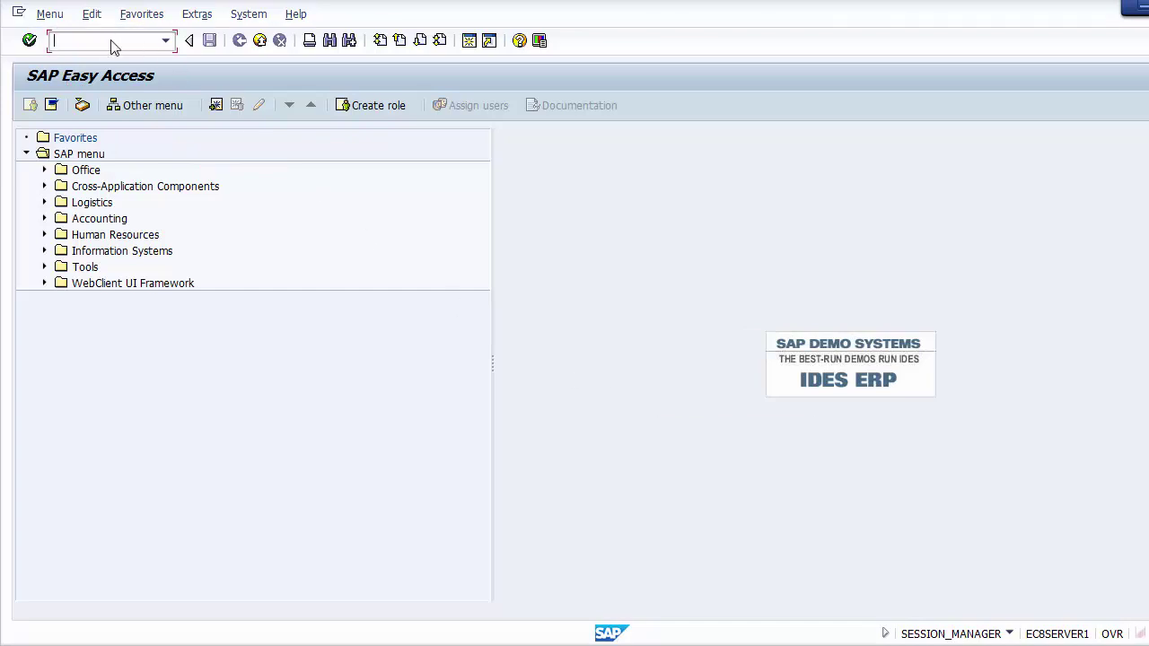
type("SPRO")
key("Return")
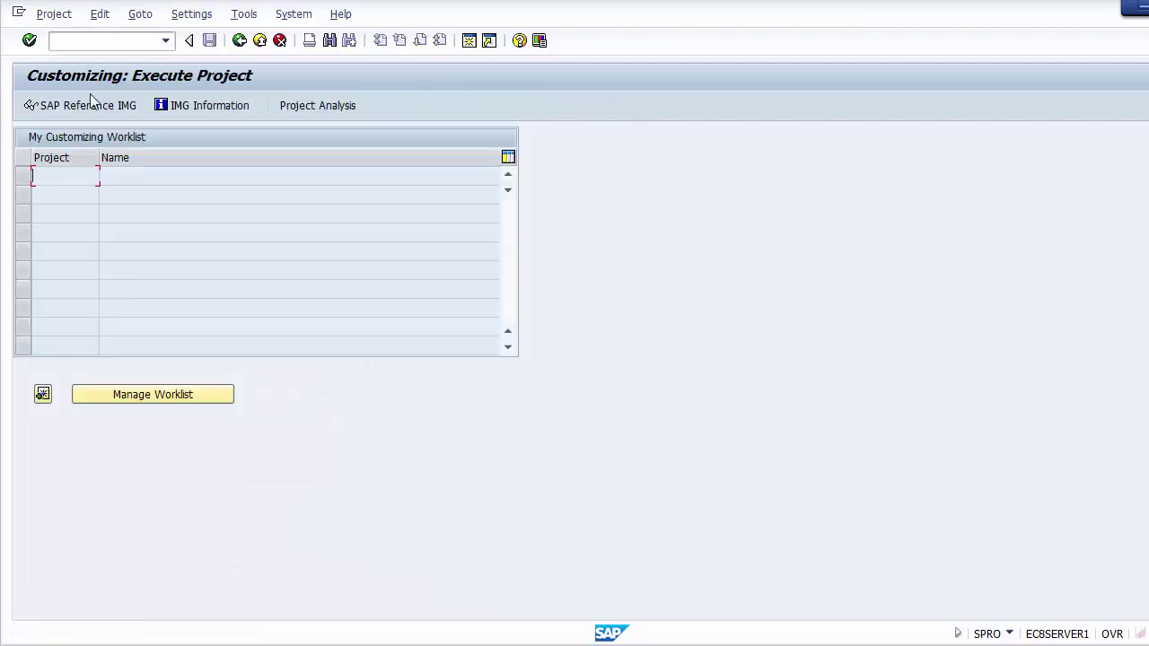
left_click(75, 107)
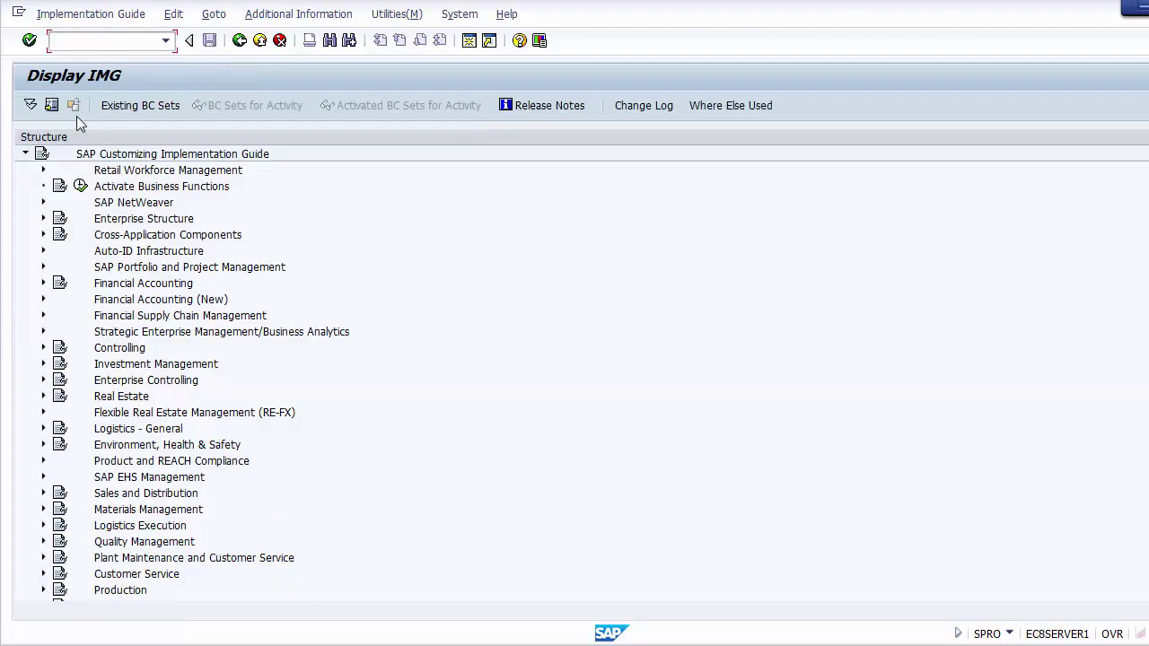
Expand SAP NetWeaver > General settings to reach the Currencies node
left_click(141, 206)
left_click(43, 203)
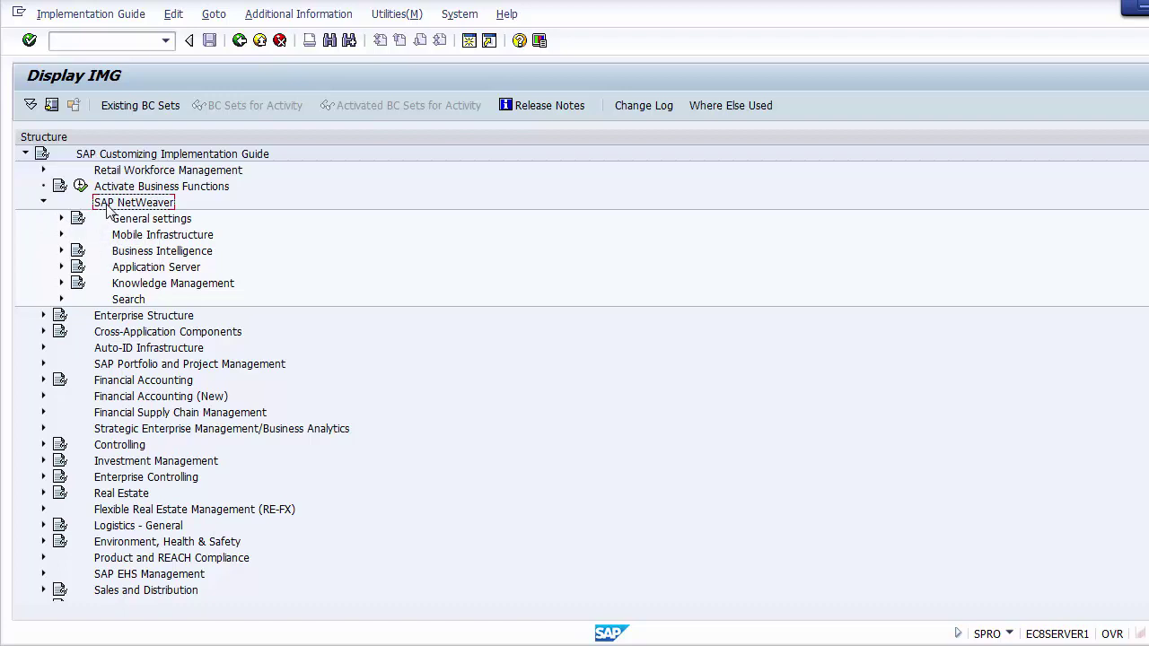
left_click(122, 222)
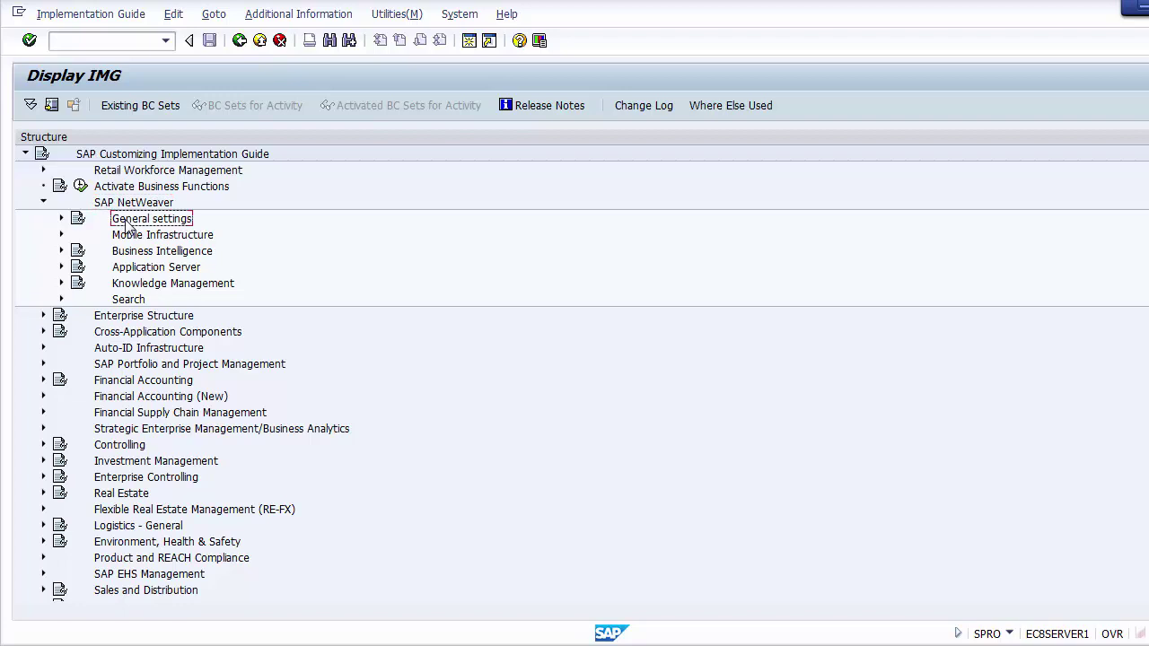
left_click(61, 219)
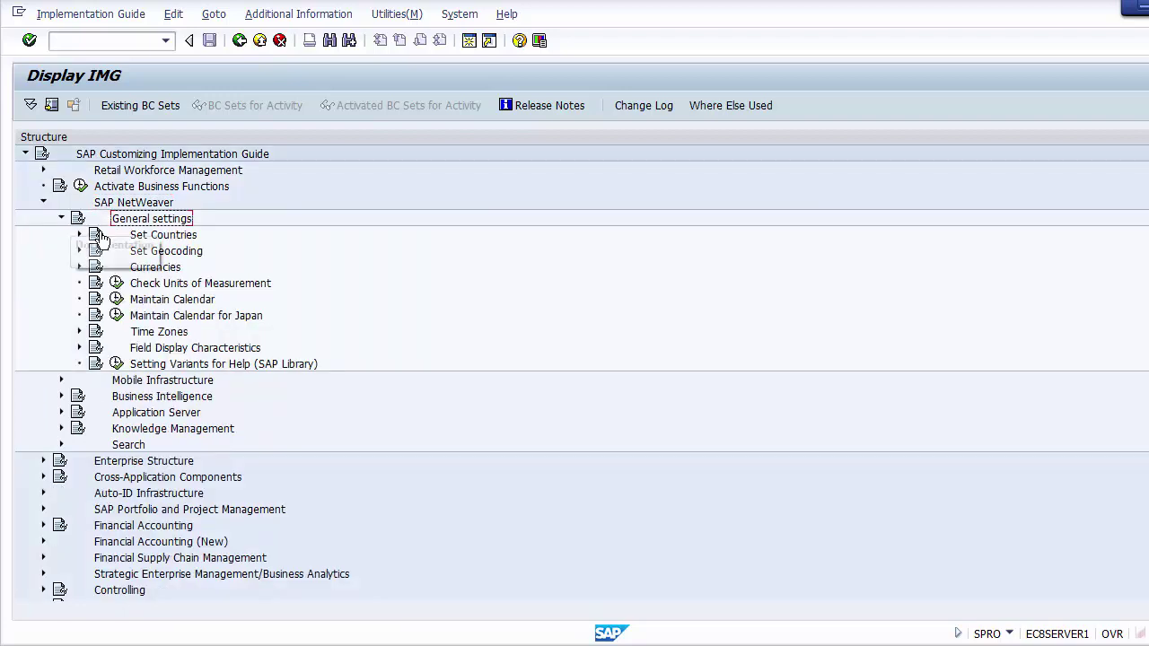
left_click(139, 271)
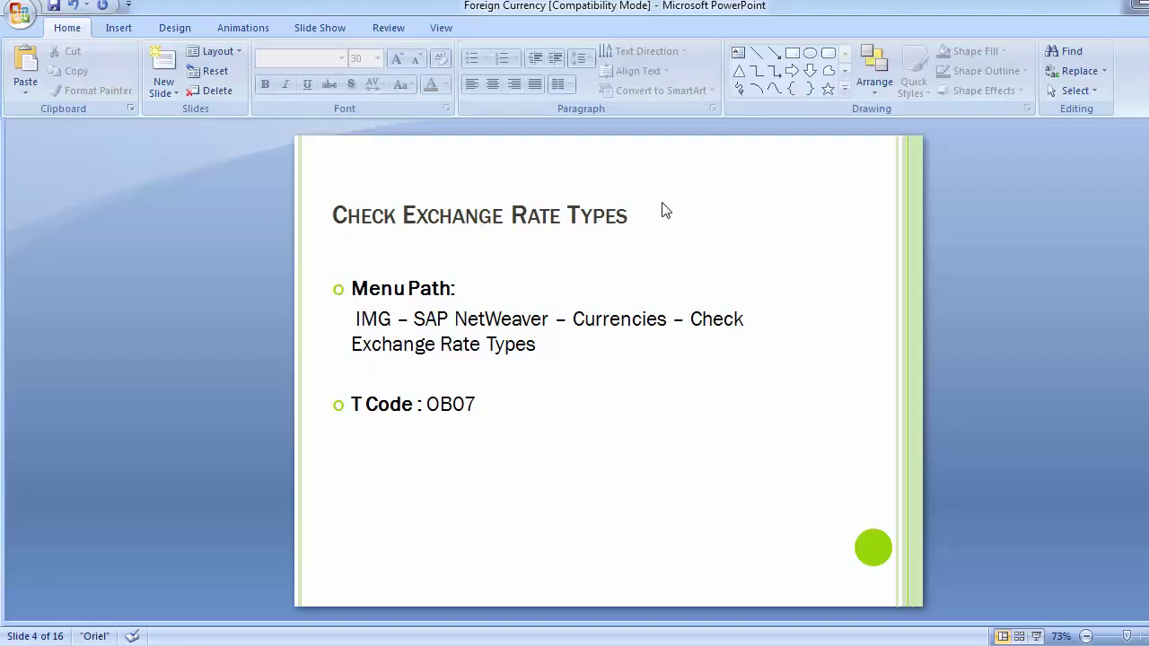
Insert 'General settings -' before Currencies in slide 4's menu path
left_click(574, 314)
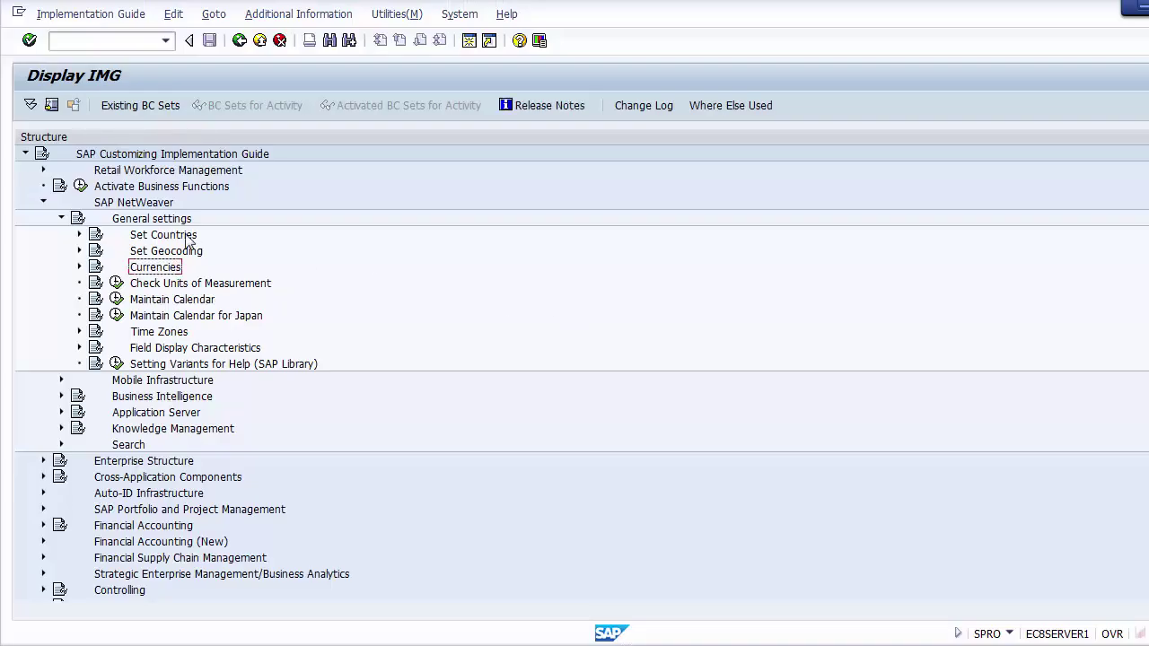
left_click(178, 223)
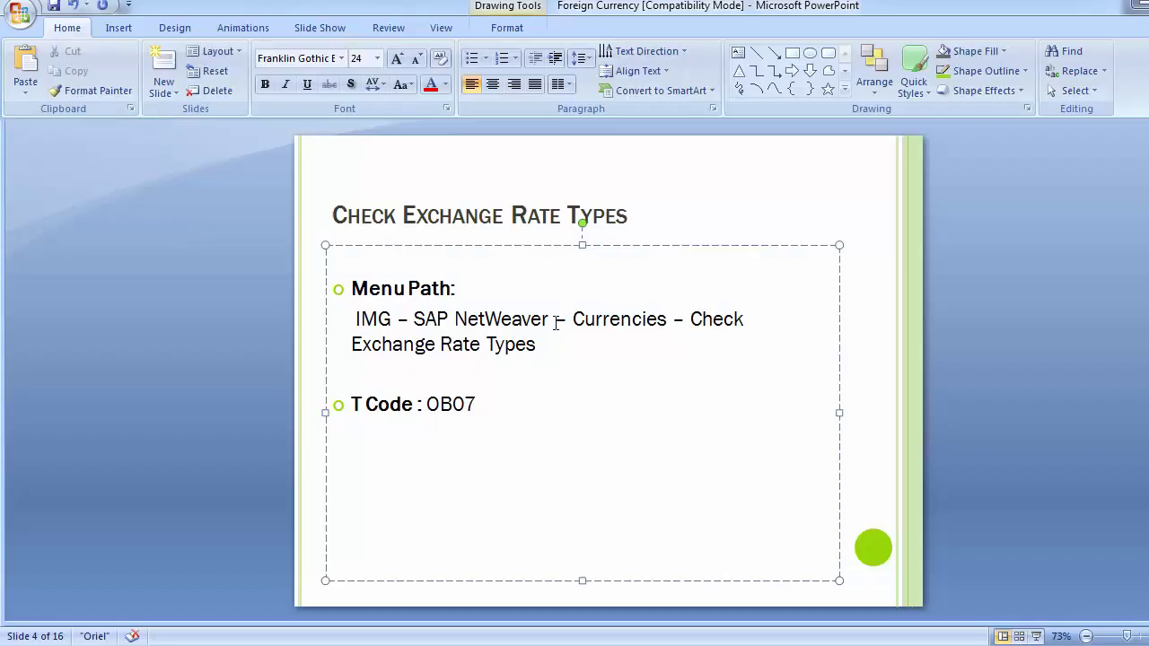
type("General settings")
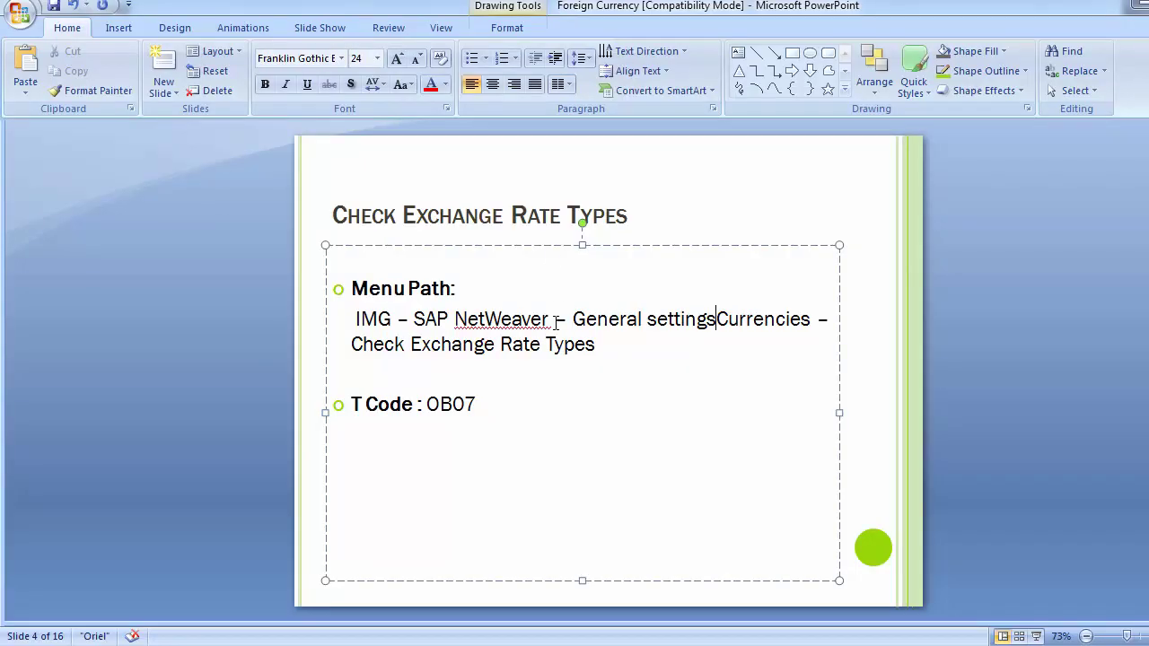
type("-")
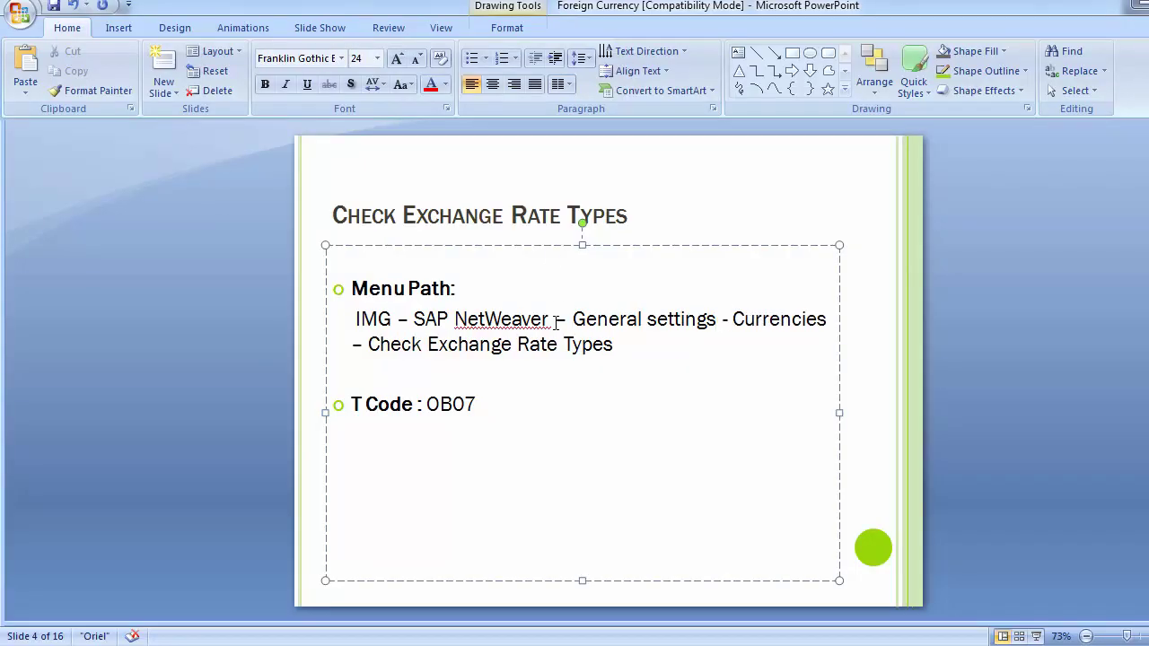
key("Left")
key("Left")
key("Left")
key("Left")
key("Left")
key("Left")
key("Left")
key("Left")
key("Left")
key("Left")
key("Left")
key("Left")
key("Left")
key("Left")
key("Left")
key("Left")
key("Left")
key("Left")
key("Left")
key("Left")
key("Right")
key("Right")
key("Right")
key("Right")
key("Right")
key("Right")
key("Right")
key("Right")
key("Right")
key("Right")
key("Right")
key("Right")
key("Right")
key("Right")
key("Right")
key("Right")
key("Right")
key("Right")
key("Right")
key("Right")
key("Right")
key("Right")
key("Right")
key("Right")
key("Right")
key("Right")
key("Right")
key("Right")
key("Right")
key("Right")
key("Right")
key("Right")
key("Right")
key("Right")
key("Right")
key("Right")
key("Right")
key("Right")
key("Right")
key("Right")
key("Right")
key("Right")
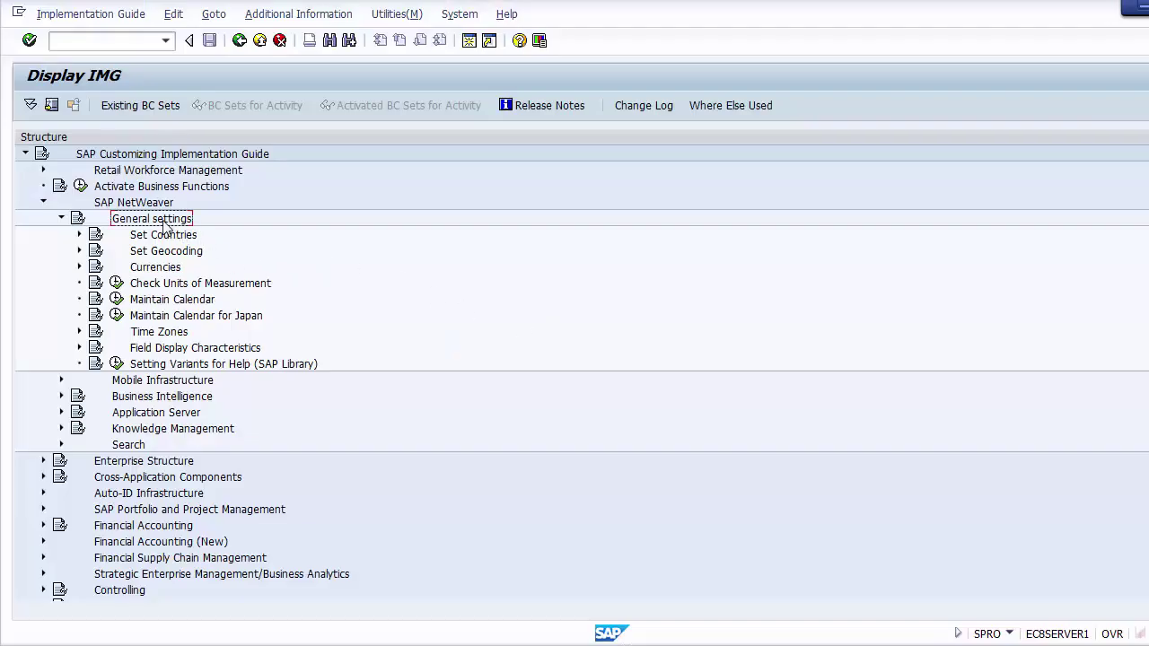
Expand Currencies and execute Check Exchange Rate Types to open the rate types table
left_click(162, 269)
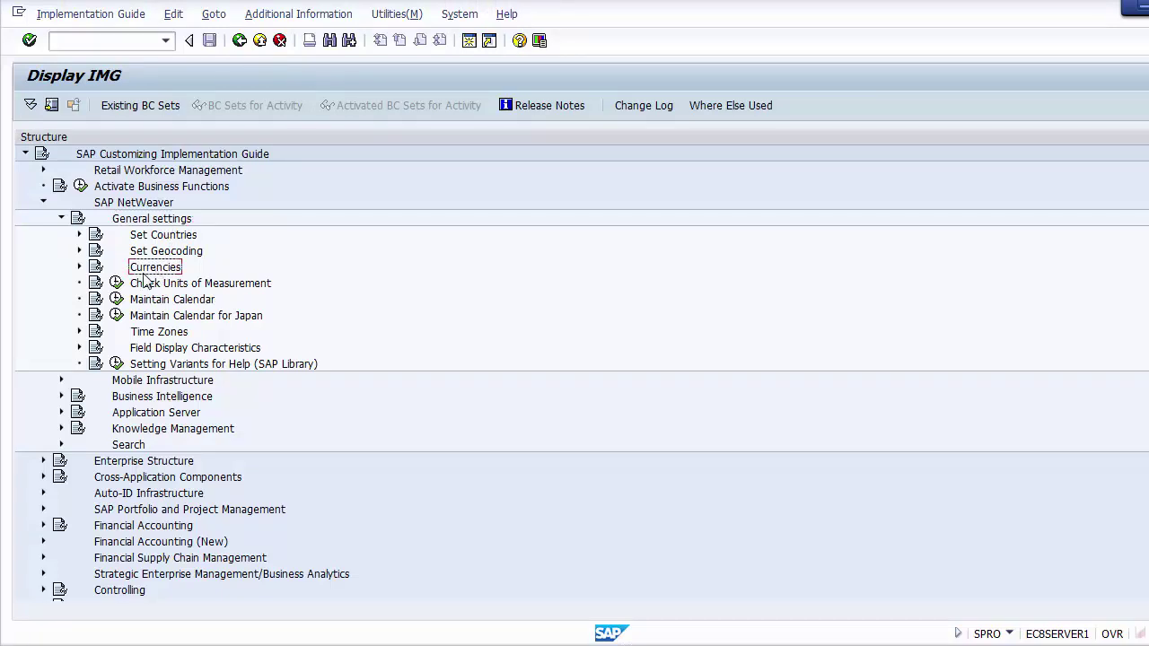
left_click(79, 266)
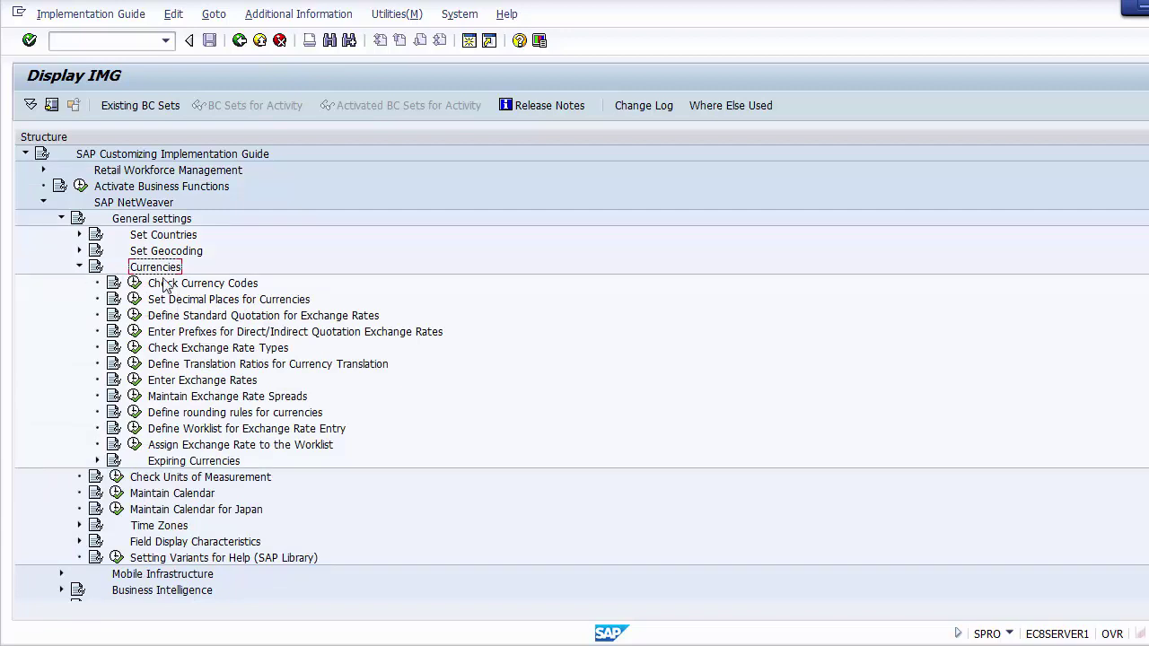
left_click(189, 352)
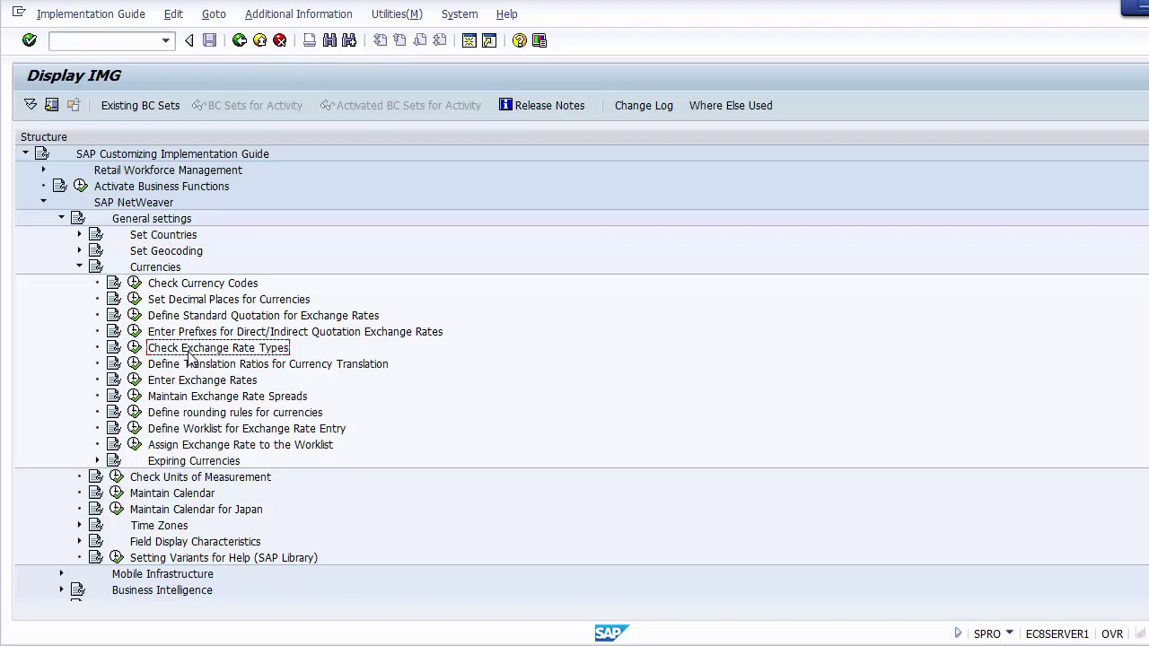
left_click(134, 350)
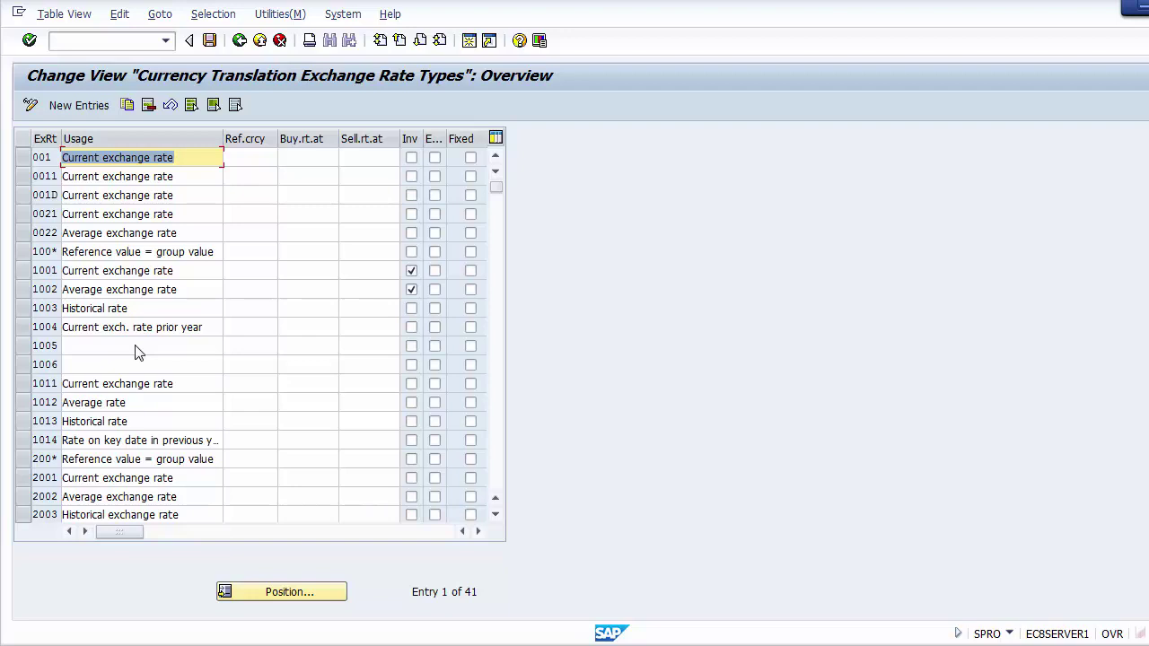
key("alt+Tab")
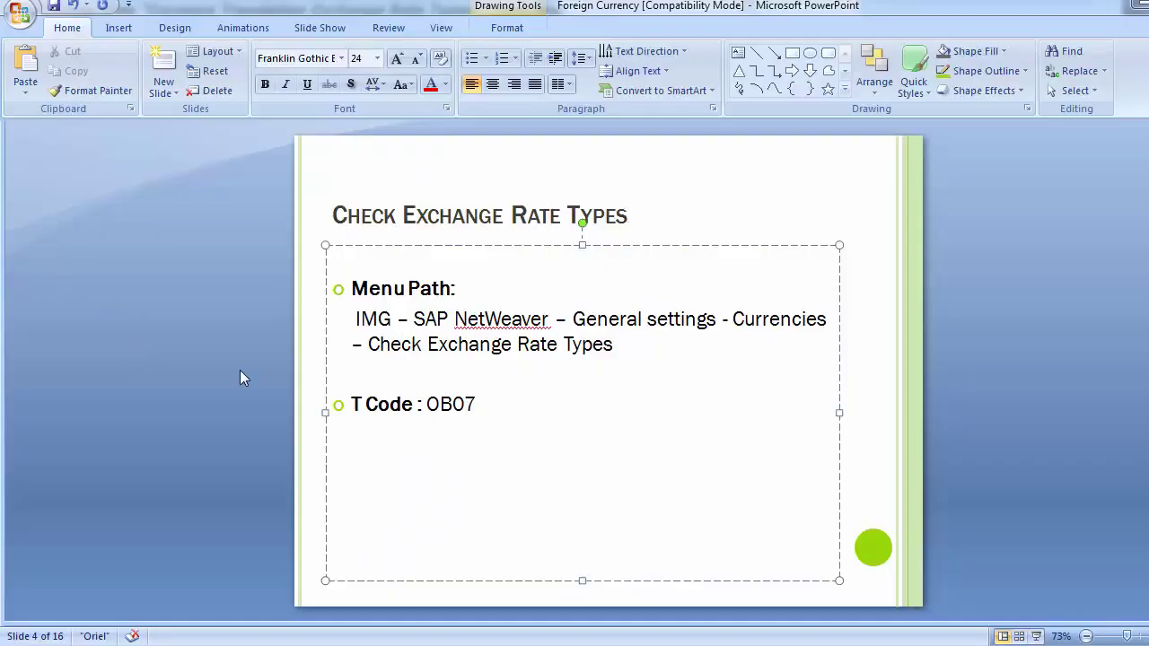
Switch from PowerPoint back to SAP's exchange rate types table
key("alt+Tab")
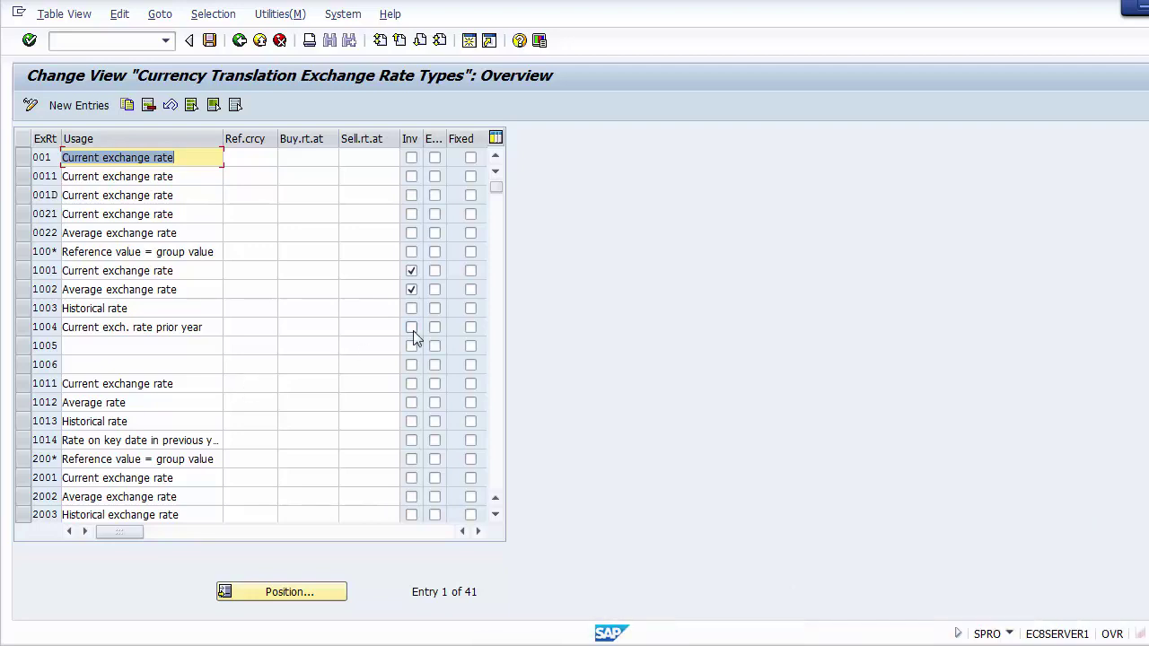
Page down to exchange rate types B and G and mark both rows
left_click(495, 486)
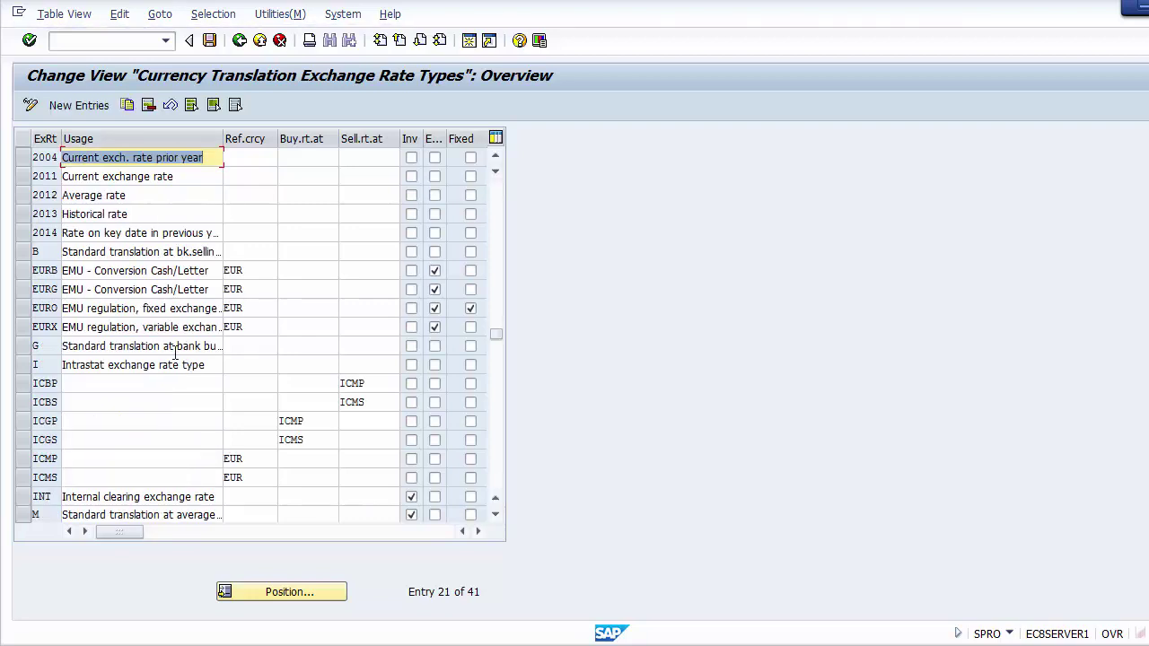
left_click(26, 251)
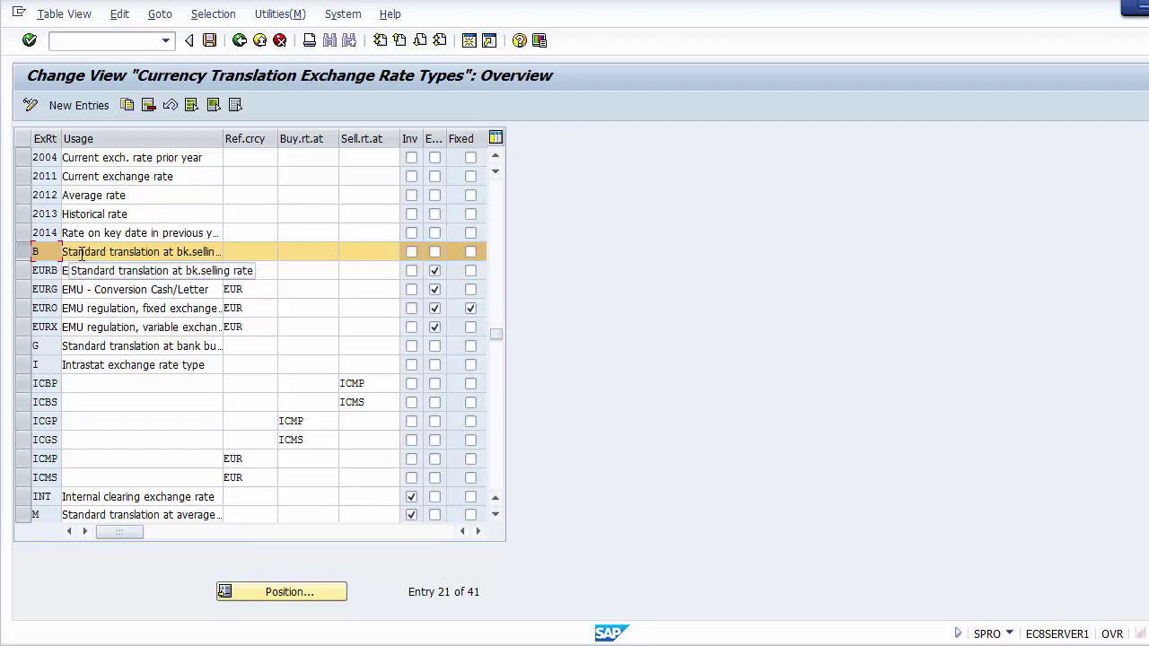
left_click(179, 252)
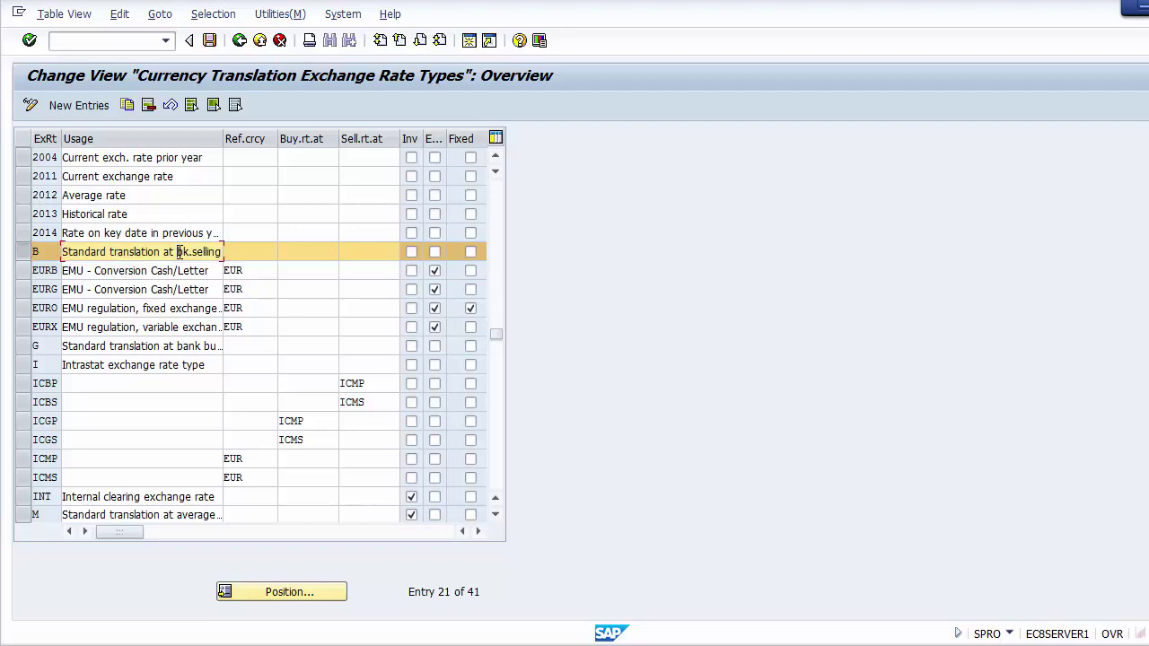
left_click(29, 349)
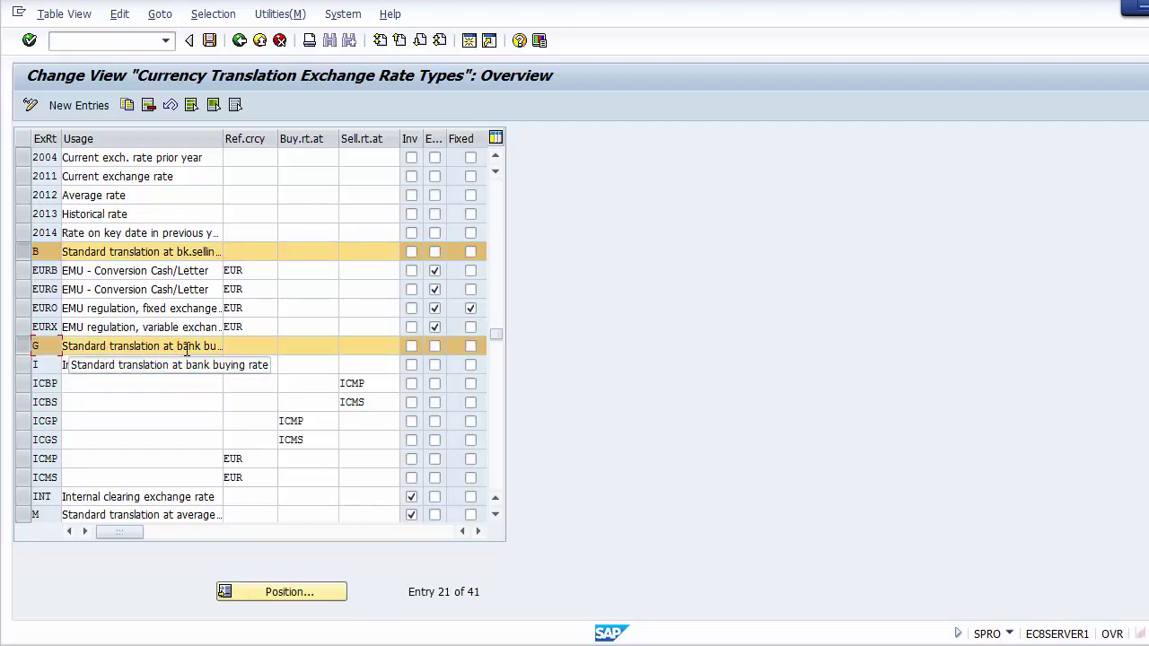
left_click(180, 252)
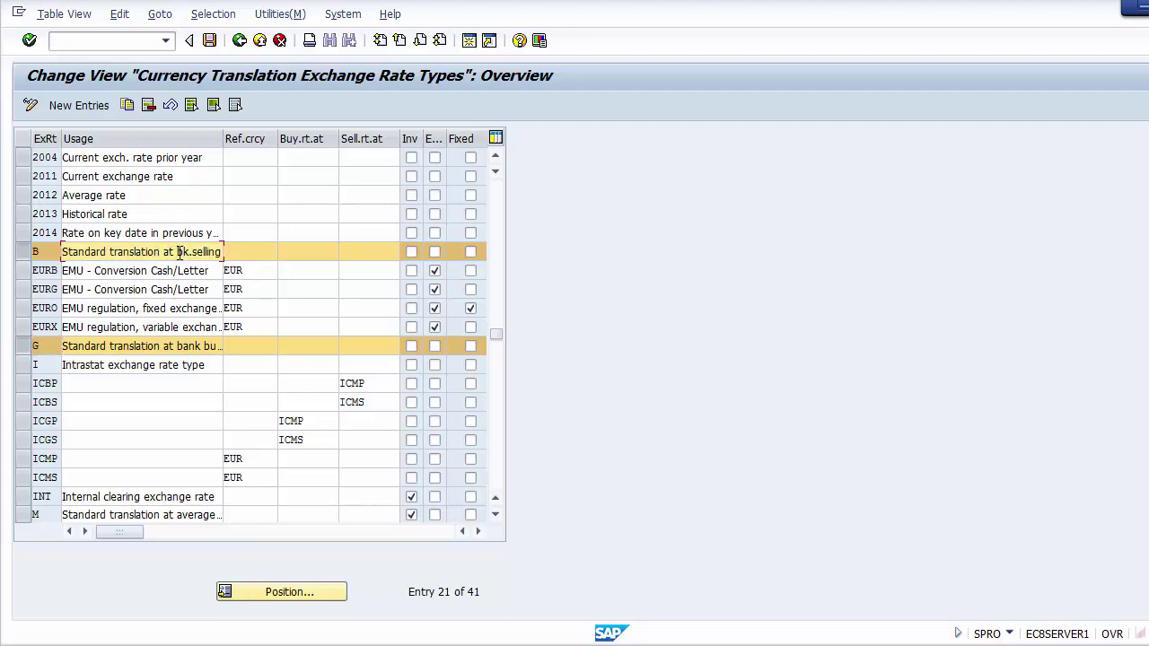
type("a")
key("Insert")
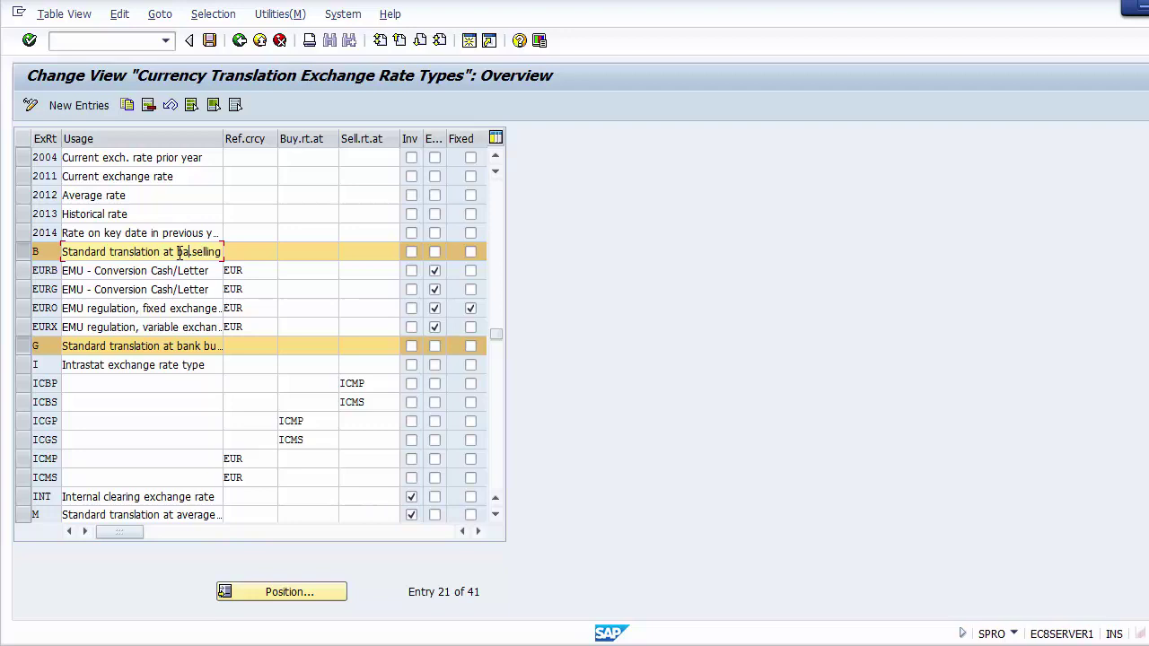
type("n")
key("BackSpace")
key("BackSpace")
type("k")
key("Delete")
key("End")
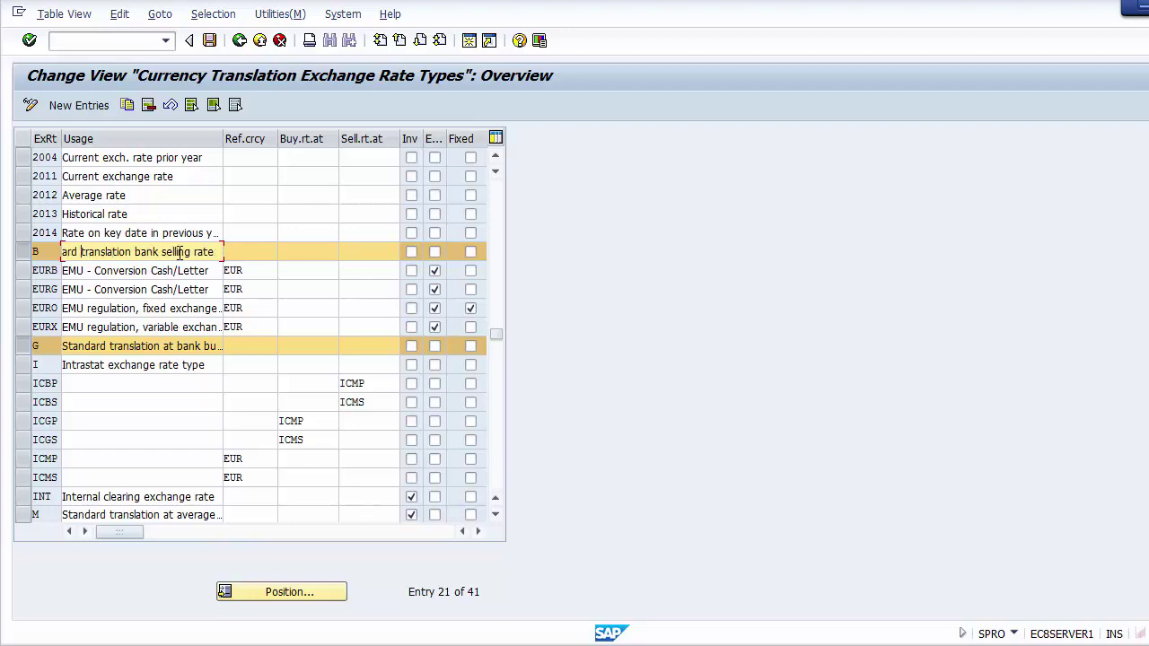
key("Home")
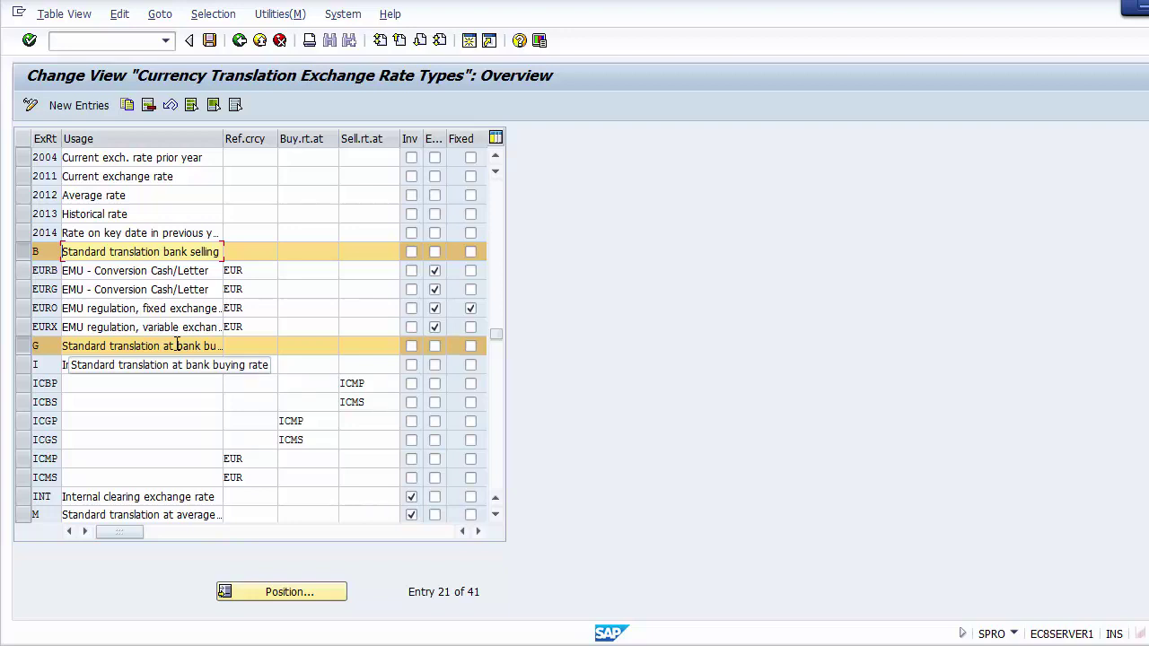
left_click(495, 512)
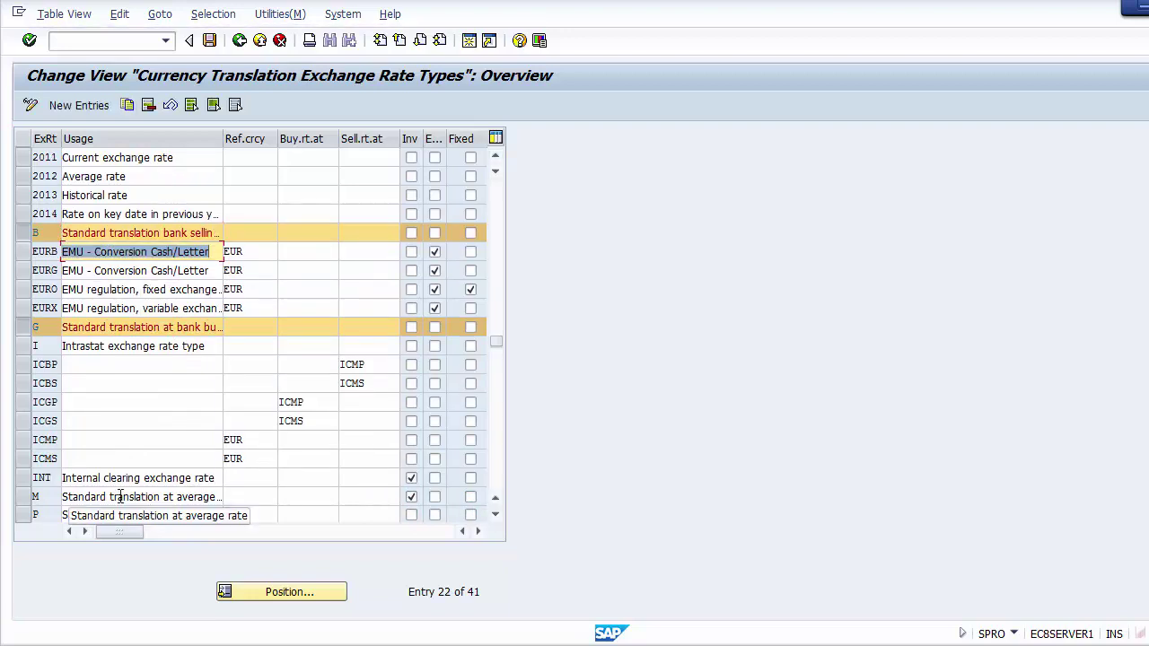
left_click(24, 496)
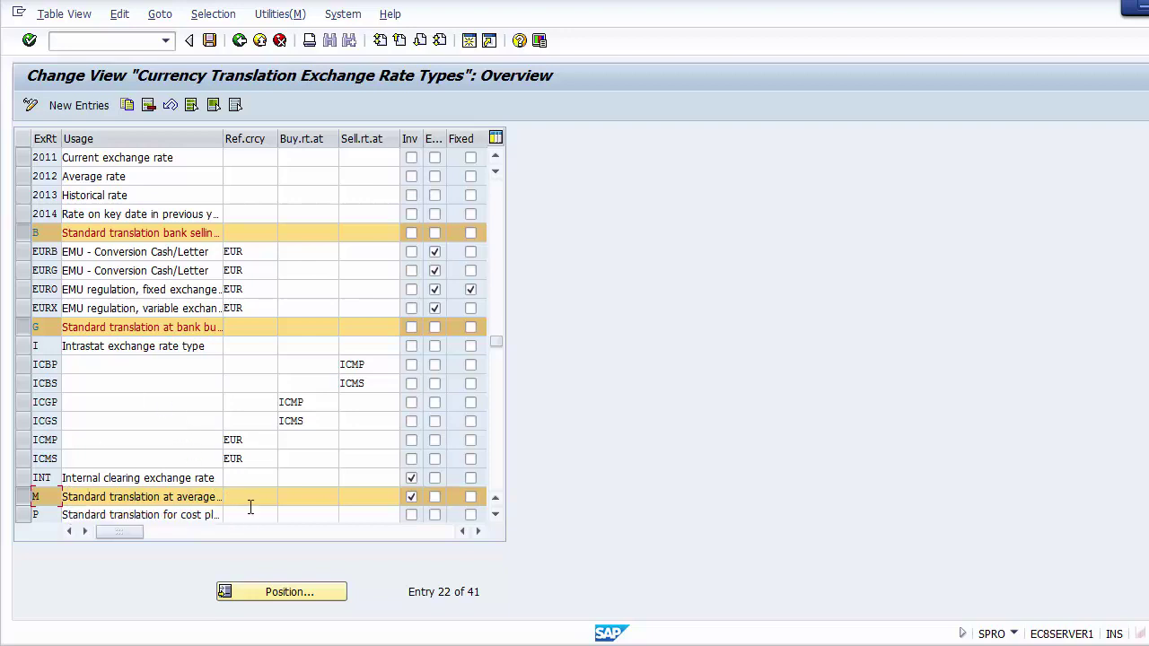
left_click(219, 496)
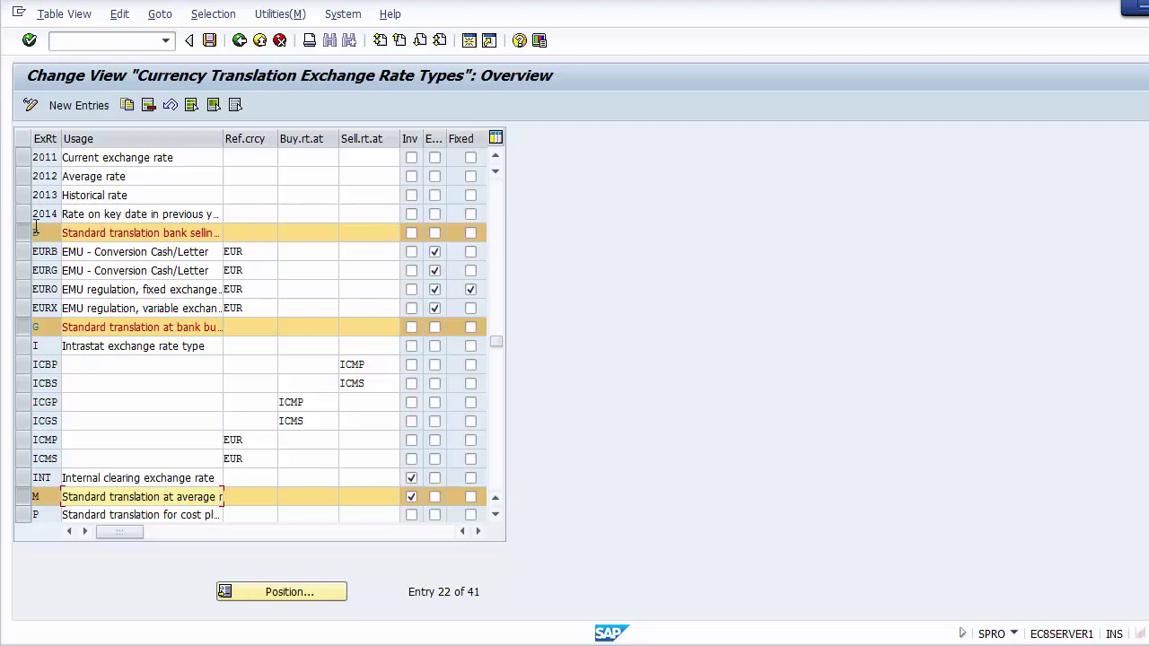
Toggle the selection of rate types B, G and M, leaving all three marked
left_click(28, 235)
left_click(28, 235)
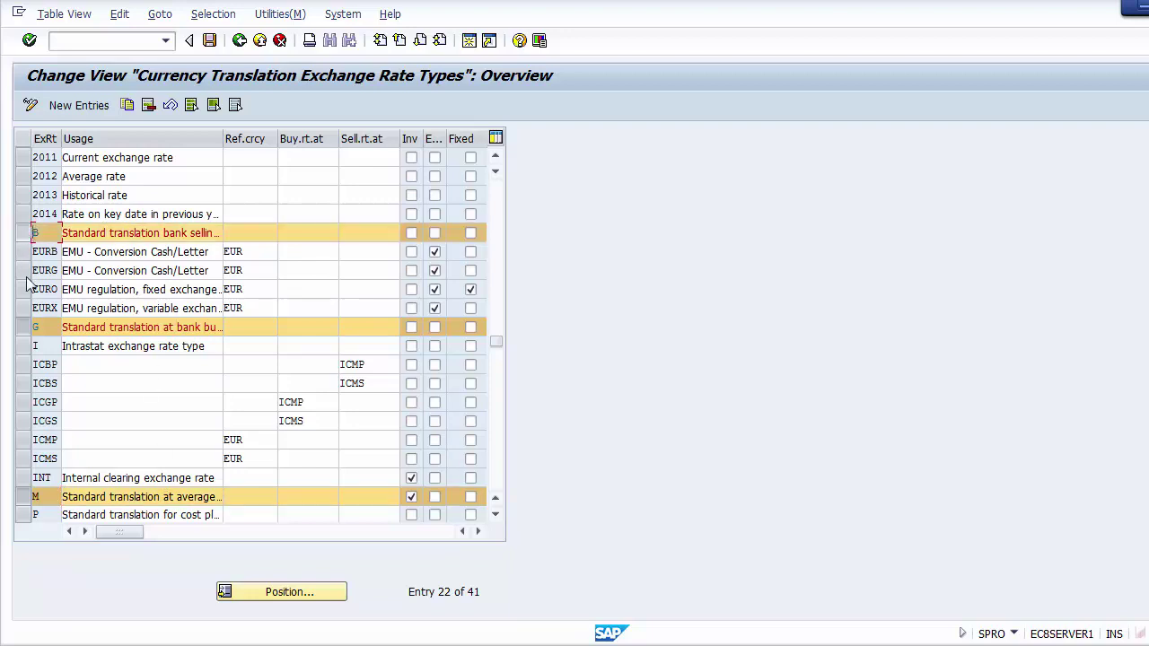
left_click(27, 329)
left_click(27, 329)
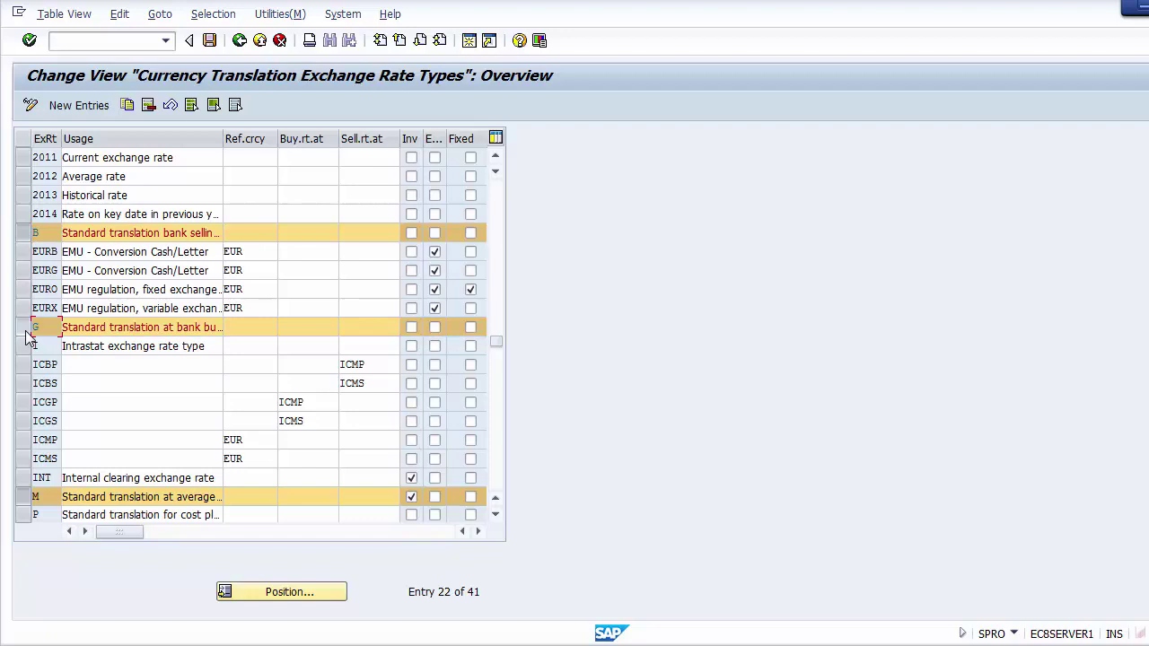
left_click(25, 498)
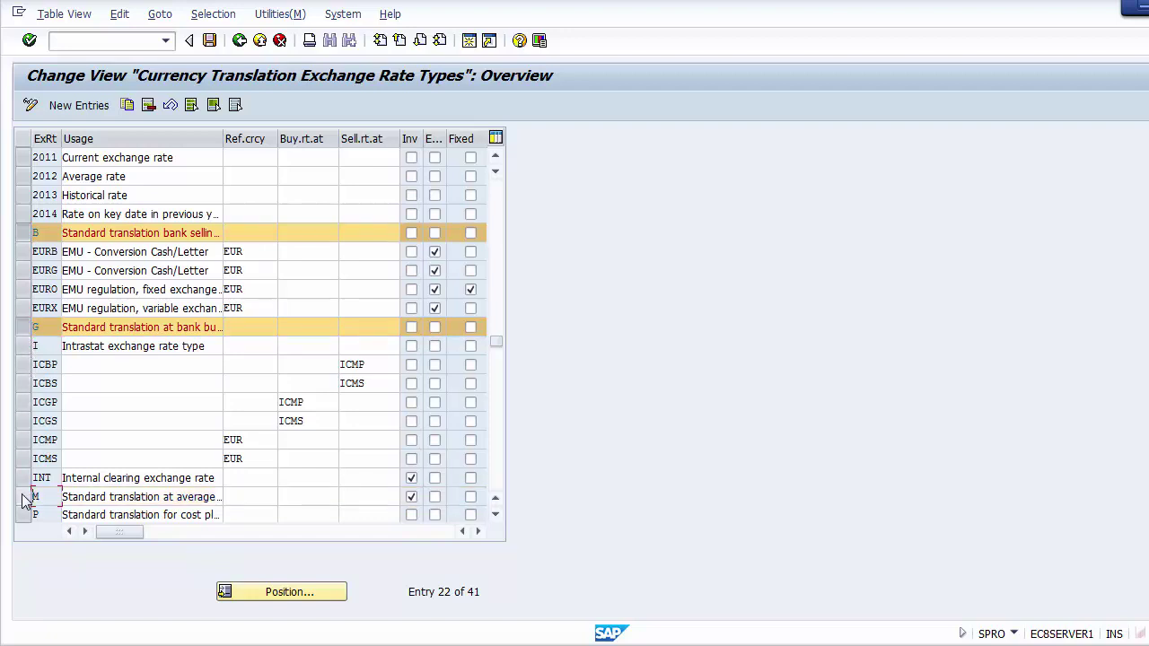
left_click(25, 499)
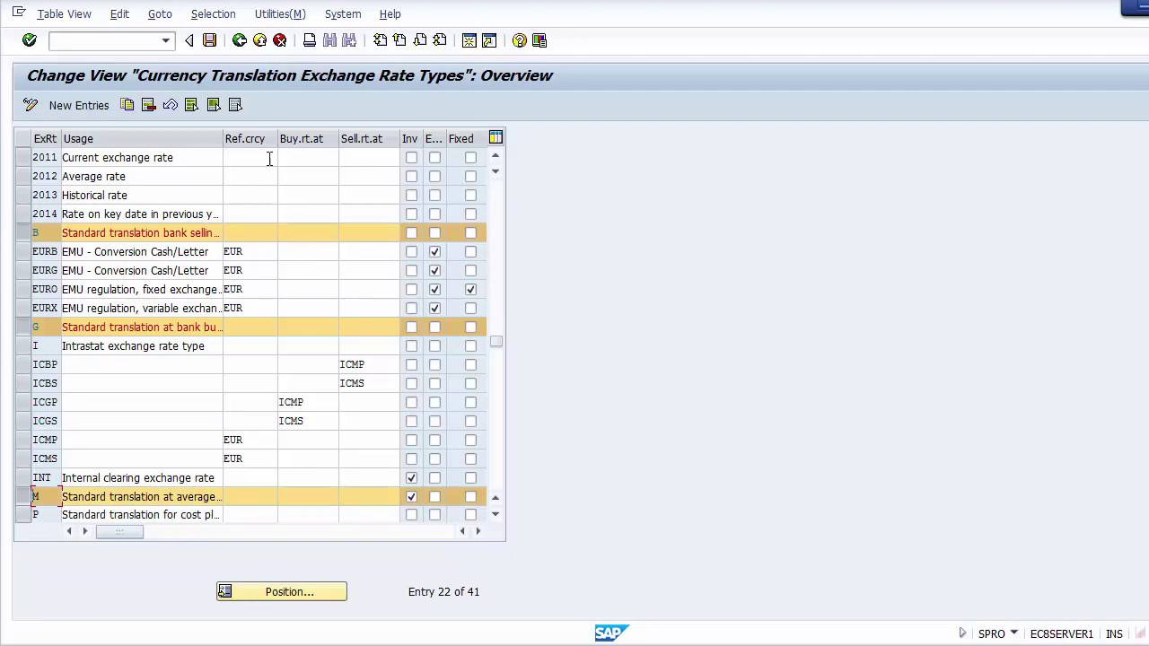
Save under the FICO Configurations customizing request and return to the IMG tree
left_click(210, 41)
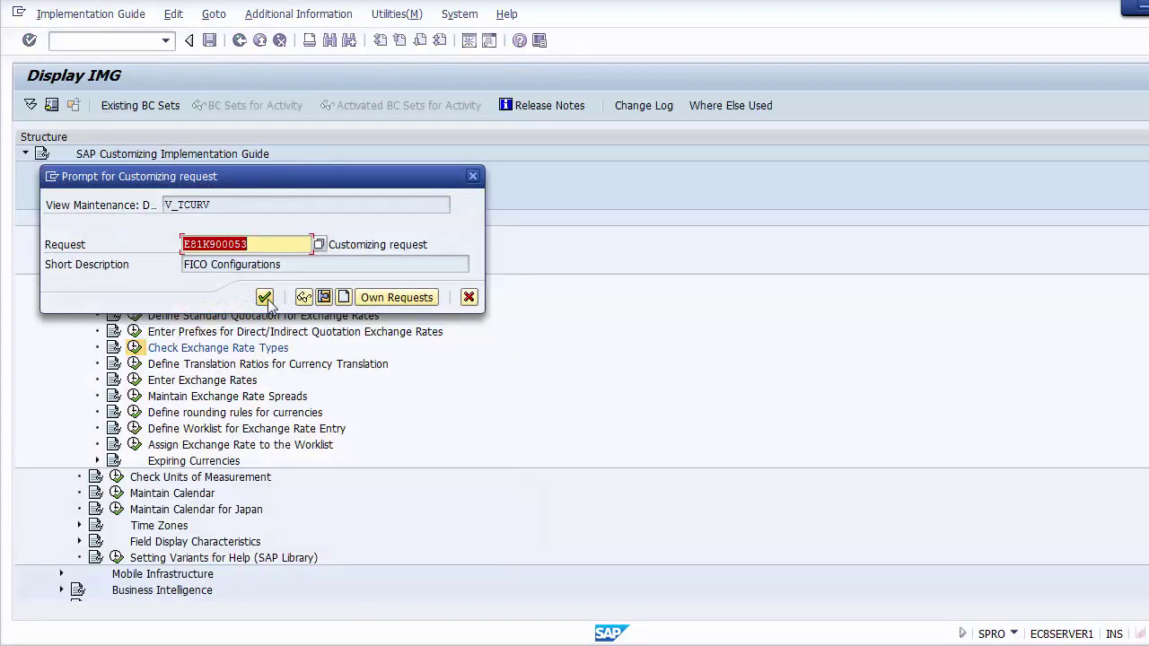
left_click(264, 297)
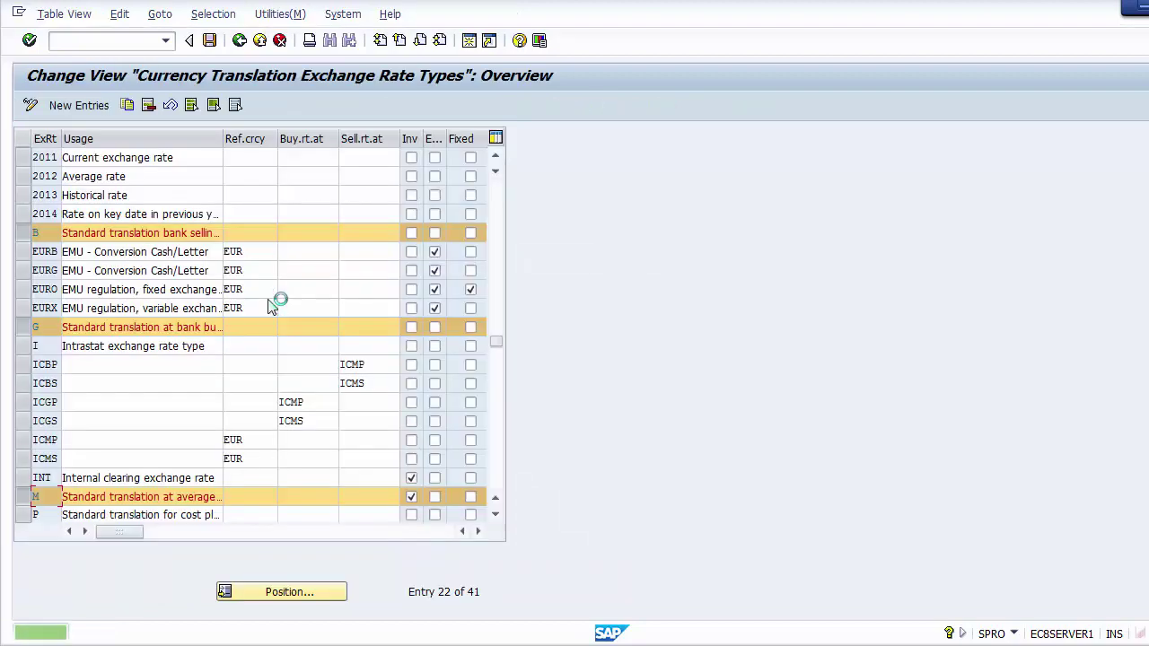
left_click(240, 45)
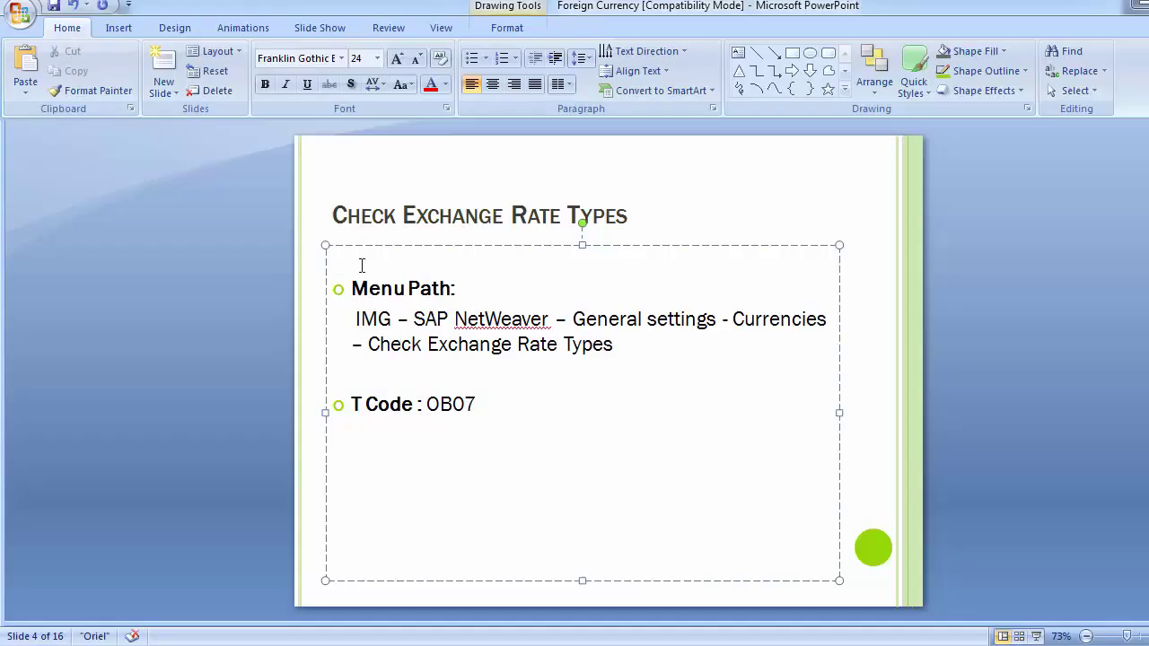
Deselect slide 4's text placeholder in PowerPoint
left_click(202, 379)
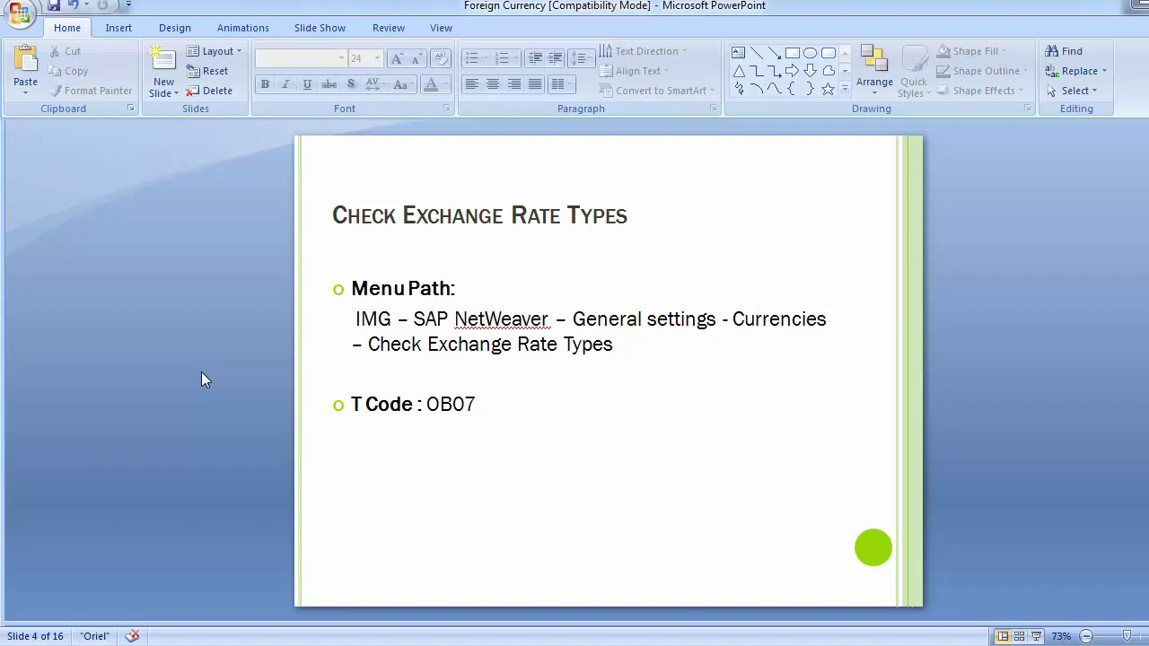
Scroll to slide 5, Maintain Translation Ratio (OBBS), then return to SAP's Display IMG
scroll(201, 379, "down", 1)
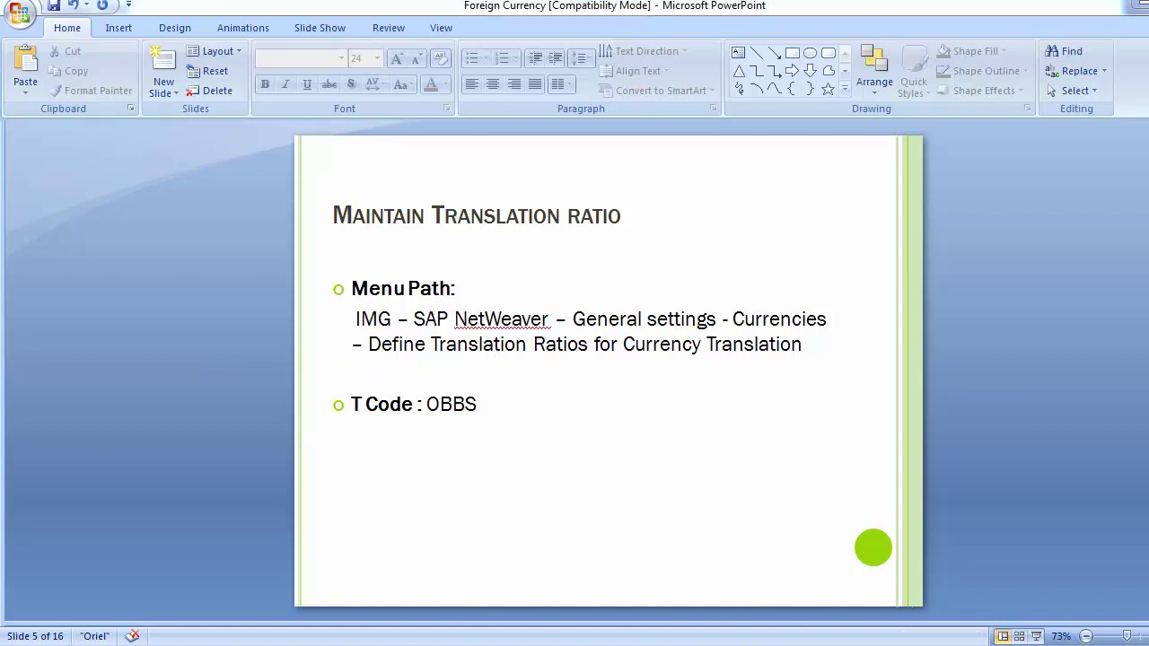
mouse_move(525, 643)
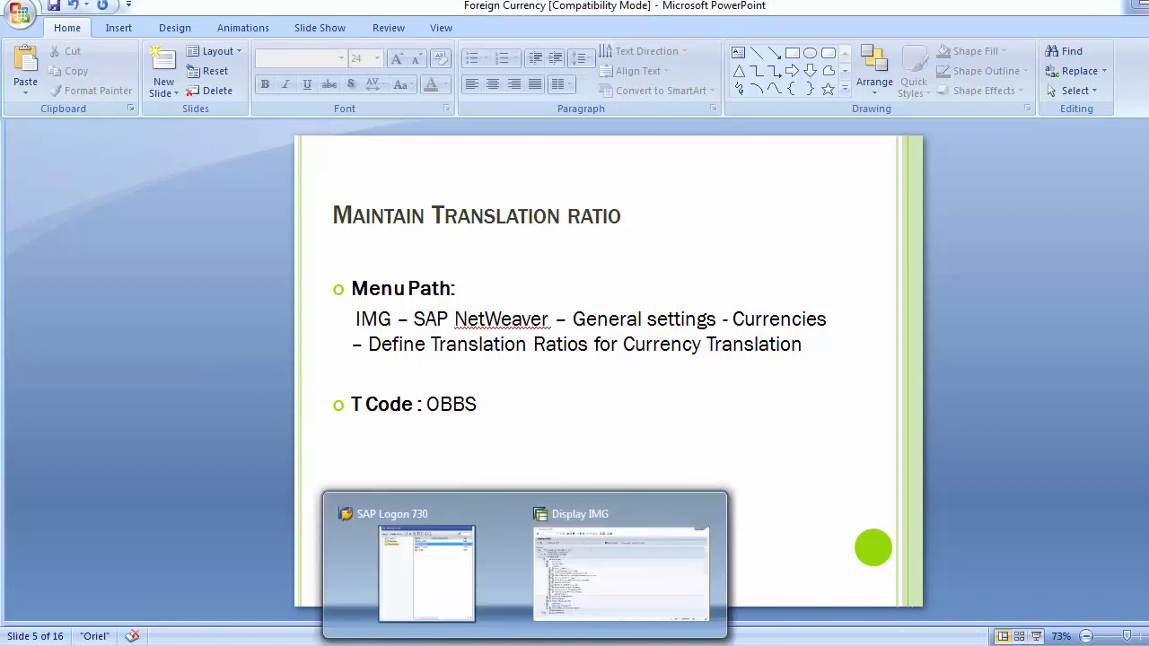
left_click(586, 615)
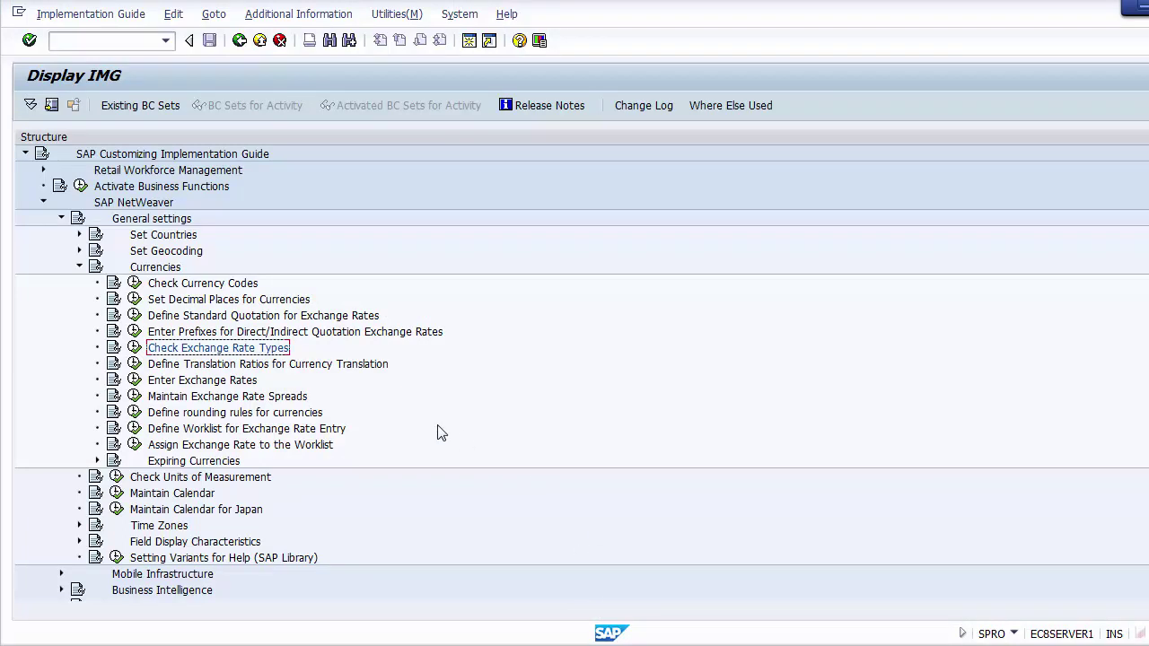
Execute Define Translation Ratios for Currency Translation and accept the translation factors warning
left_click(323, 368)
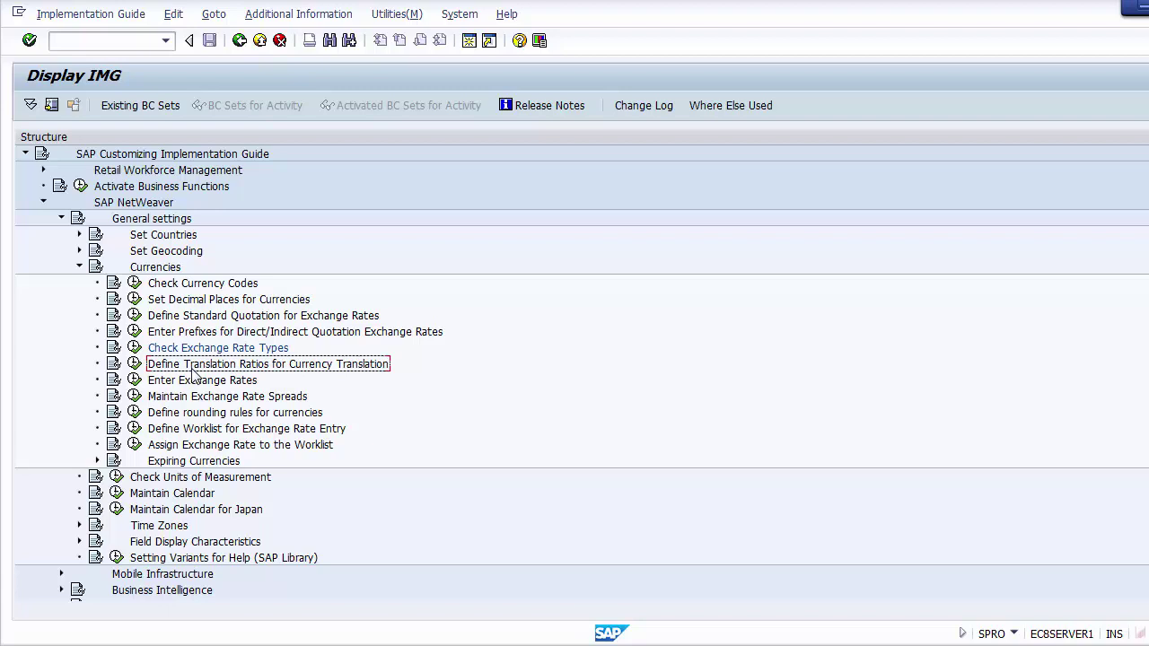
left_click(134, 364)
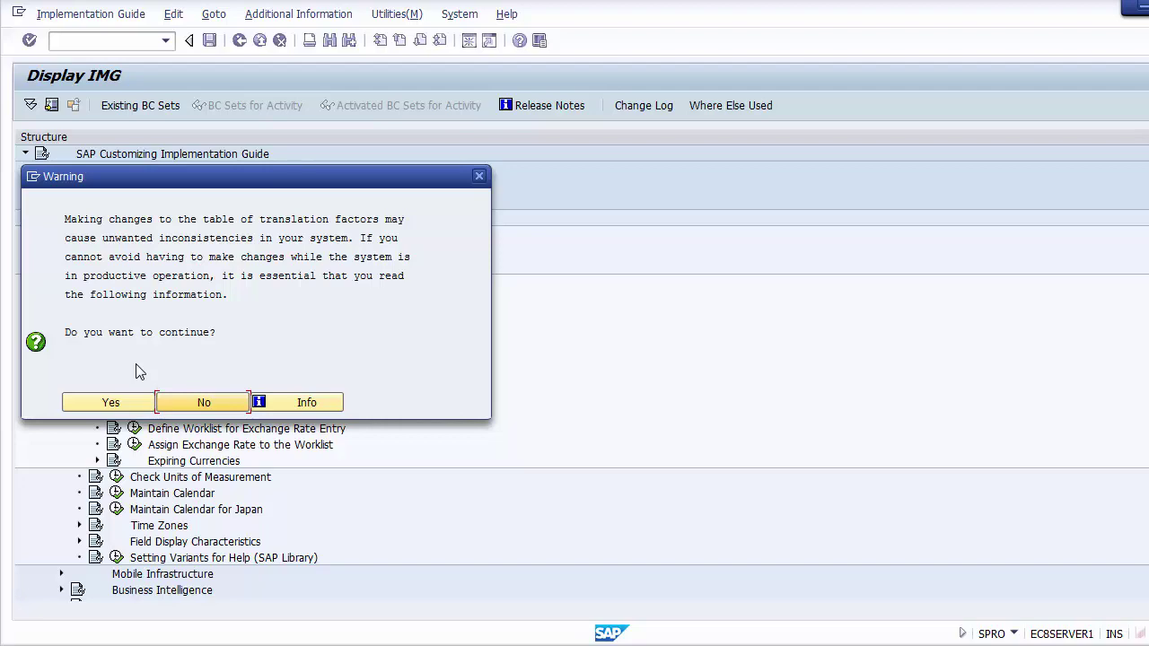
left_click(120, 409)
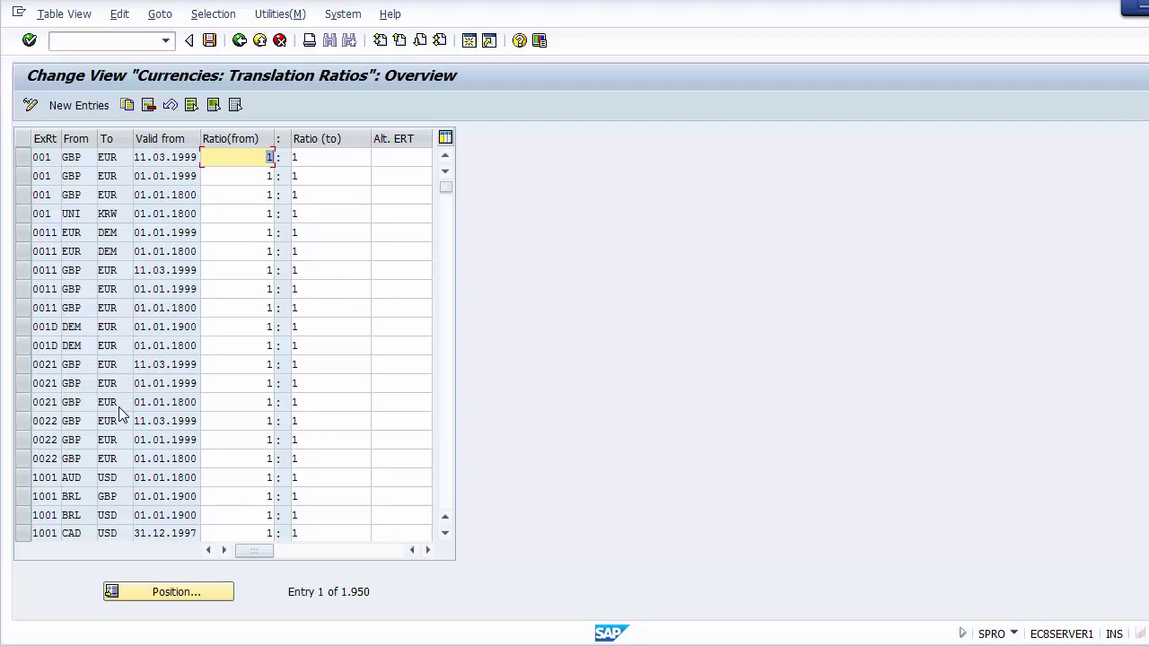
Add new entries with exchange rate types B, G and M in the first three rows
left_click(70, 107)
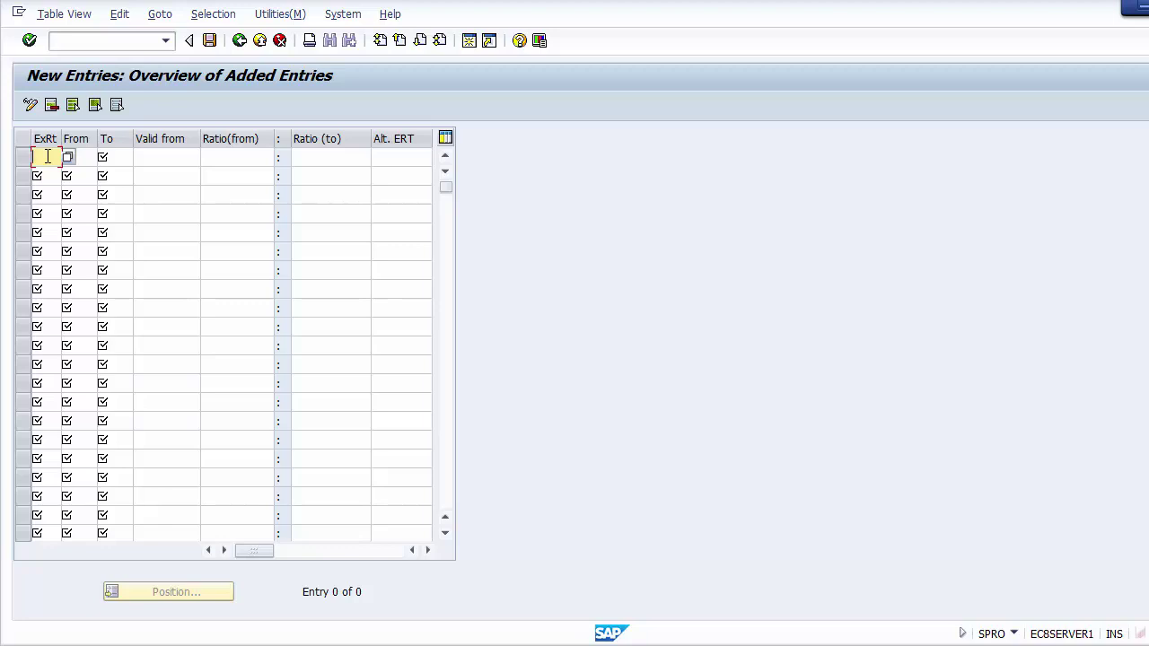
type("B")
key("Down")
type("G")
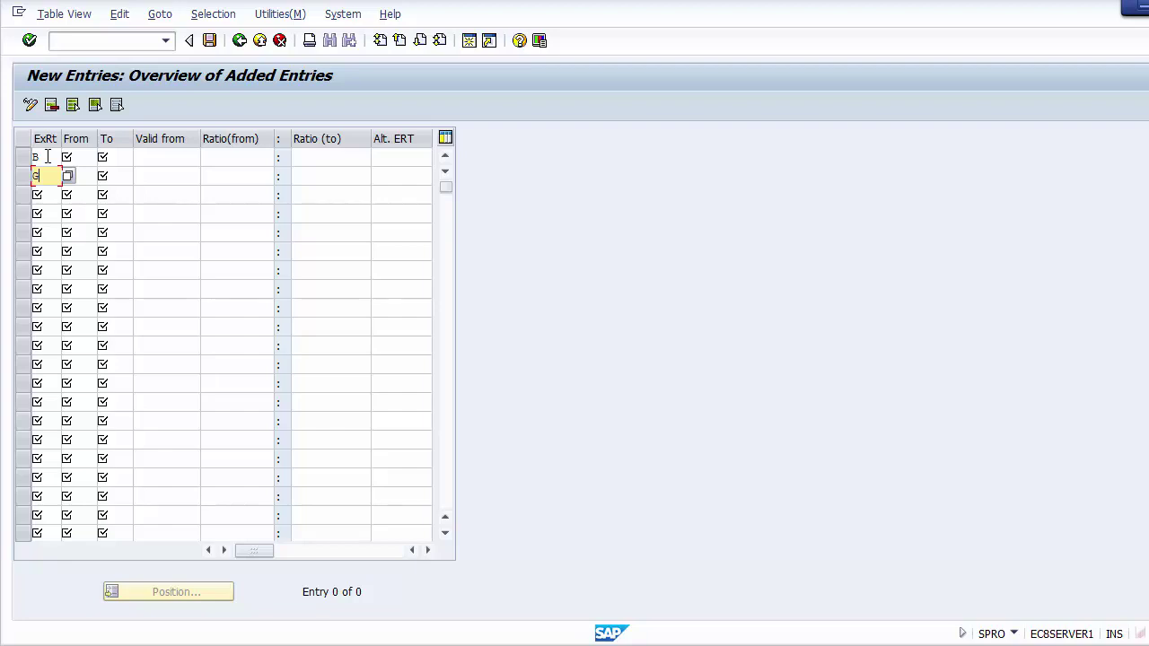
key("Down")
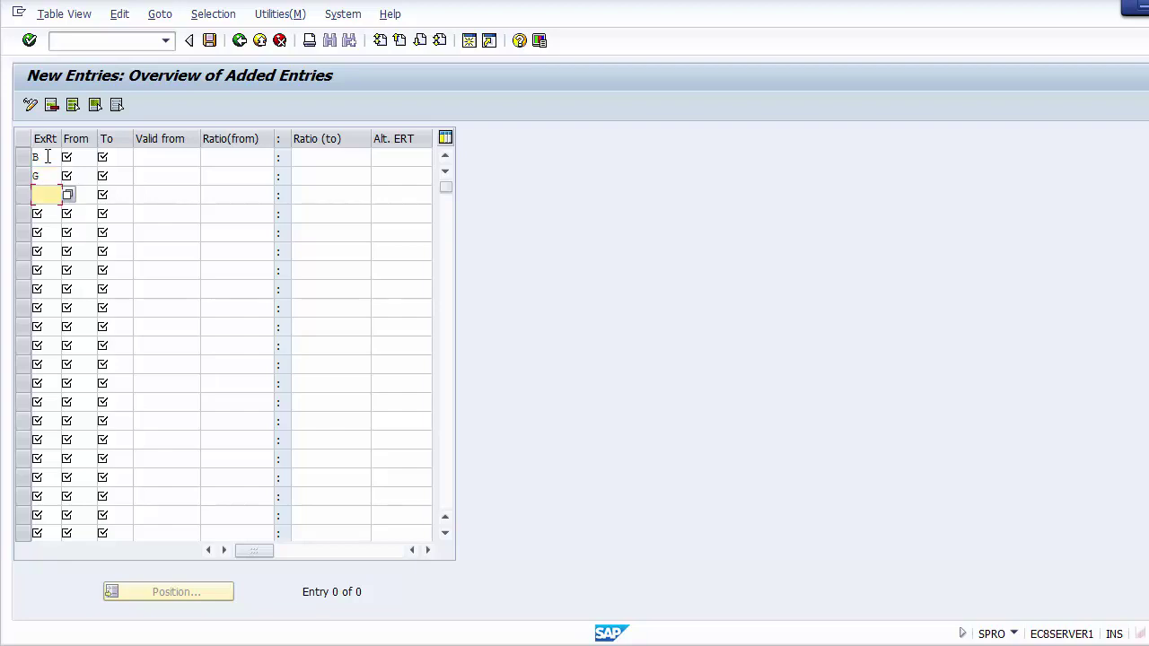
type("M")
key("Up")
key("Up")
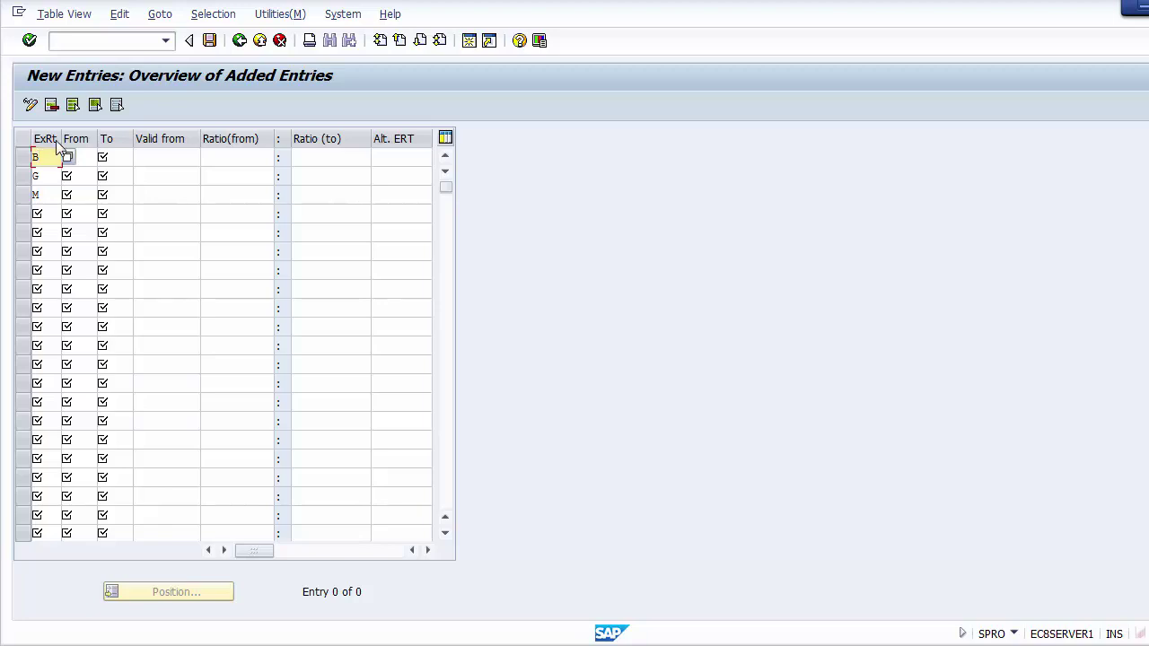
left_click(48, 179)
left_click(48, 195)
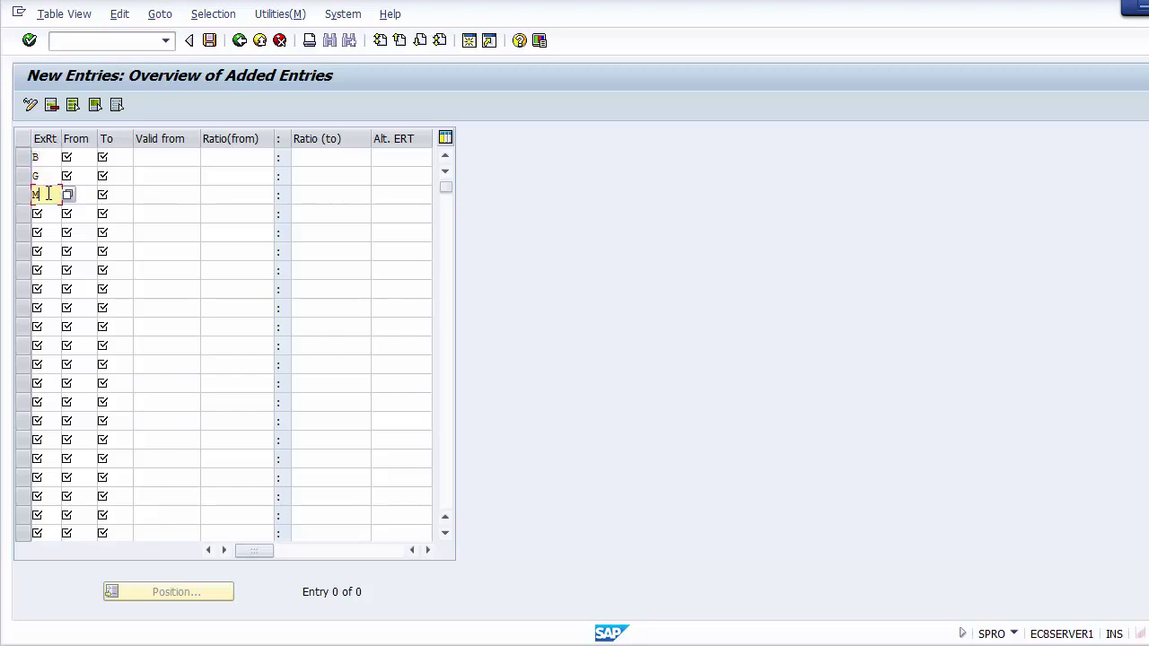
left_click(49, 176)
left_click(48, 157)
left_click(81, 156)
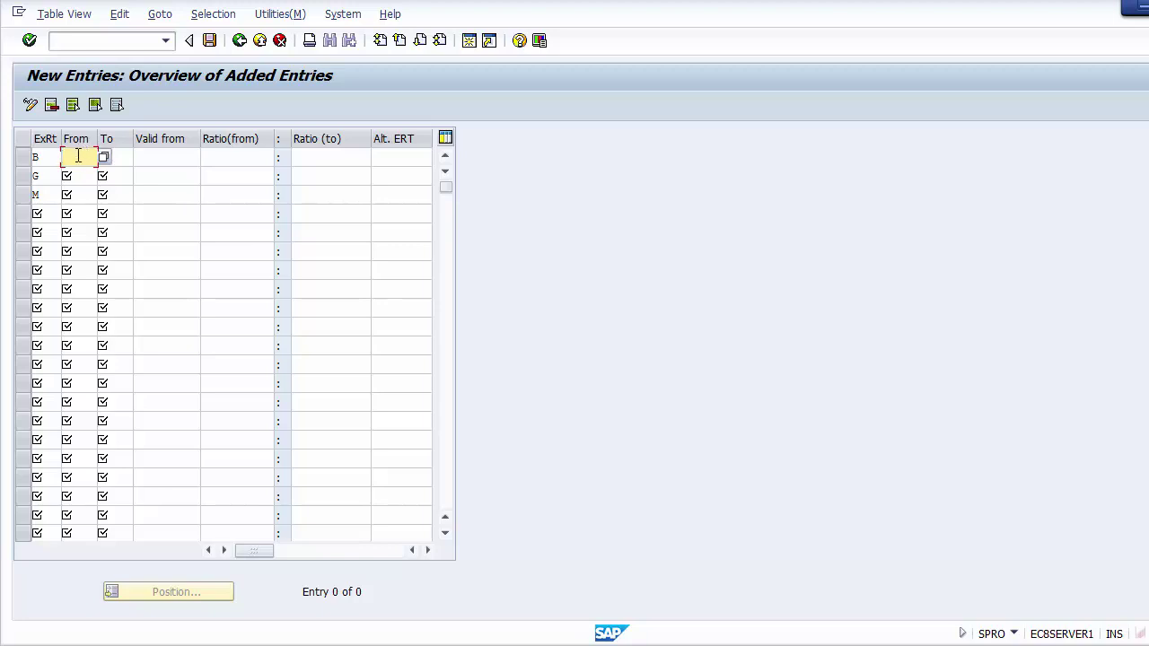
Enter USD as the From currency for rows B, G and M
type("USD")
key("Down")
type("USD")
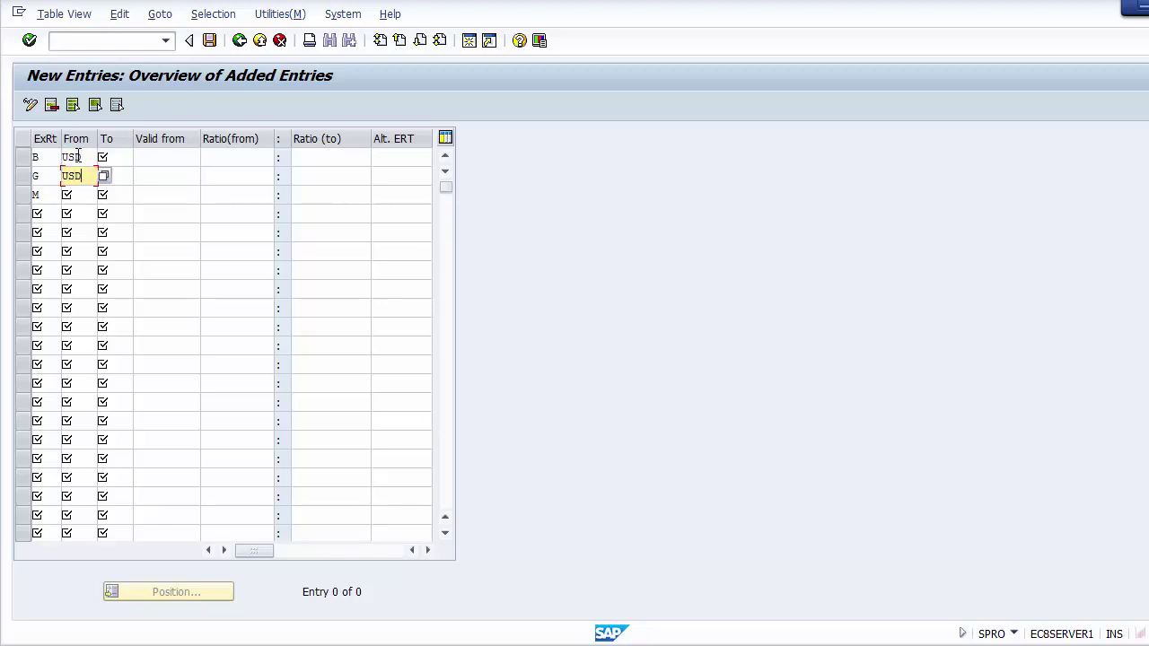
key("Down")
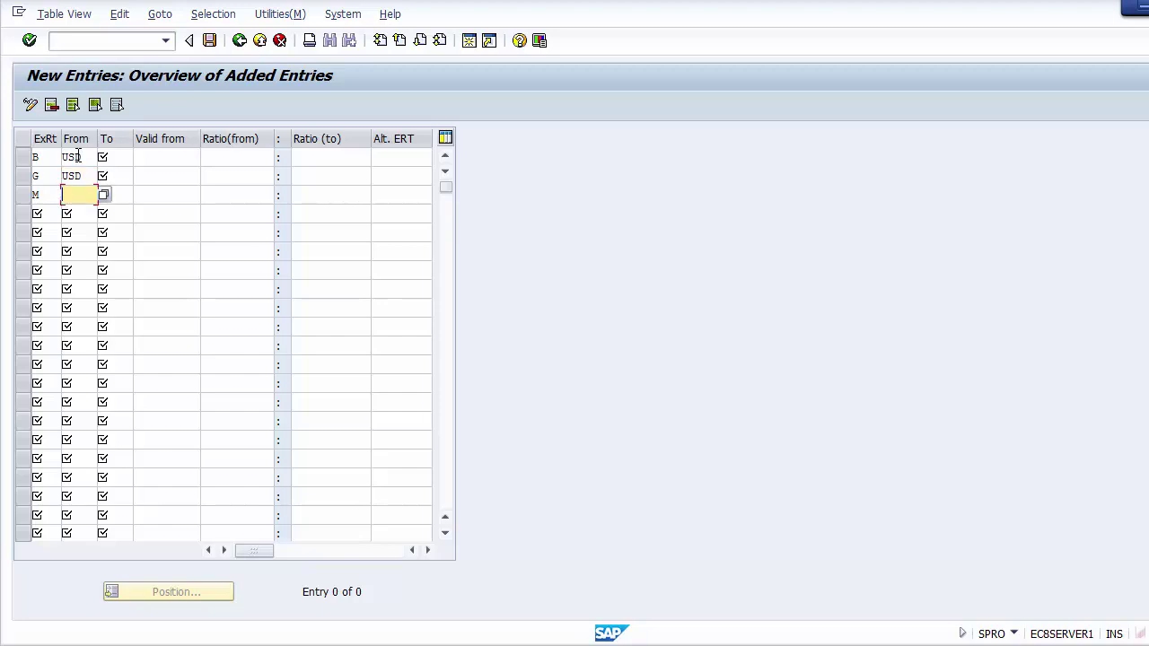
type("USD")
Set INR as the To currency for all three rows
left_click(118, 155)
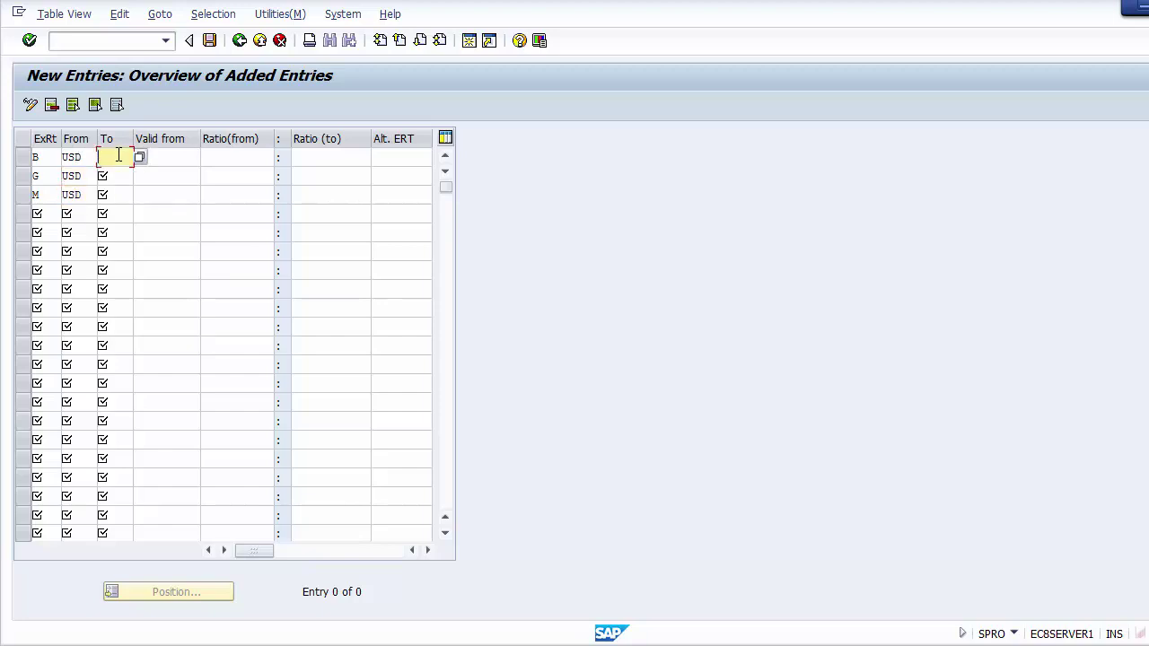
type("INR")
key("Down")
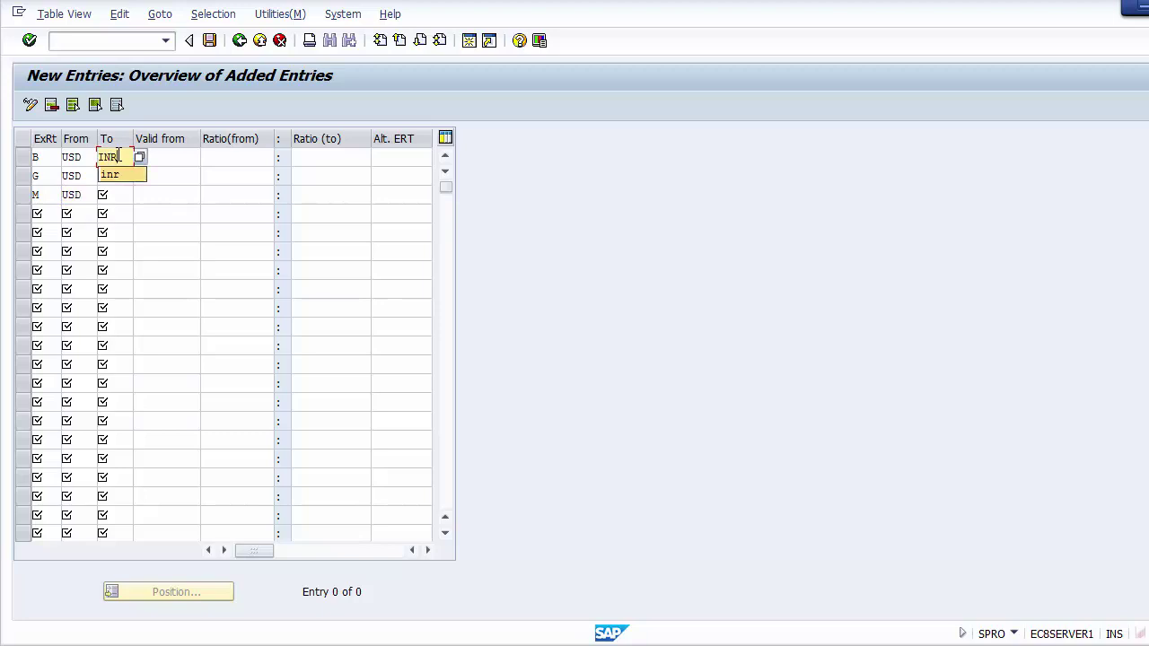
key("Return")
key("Down")
key("Down")
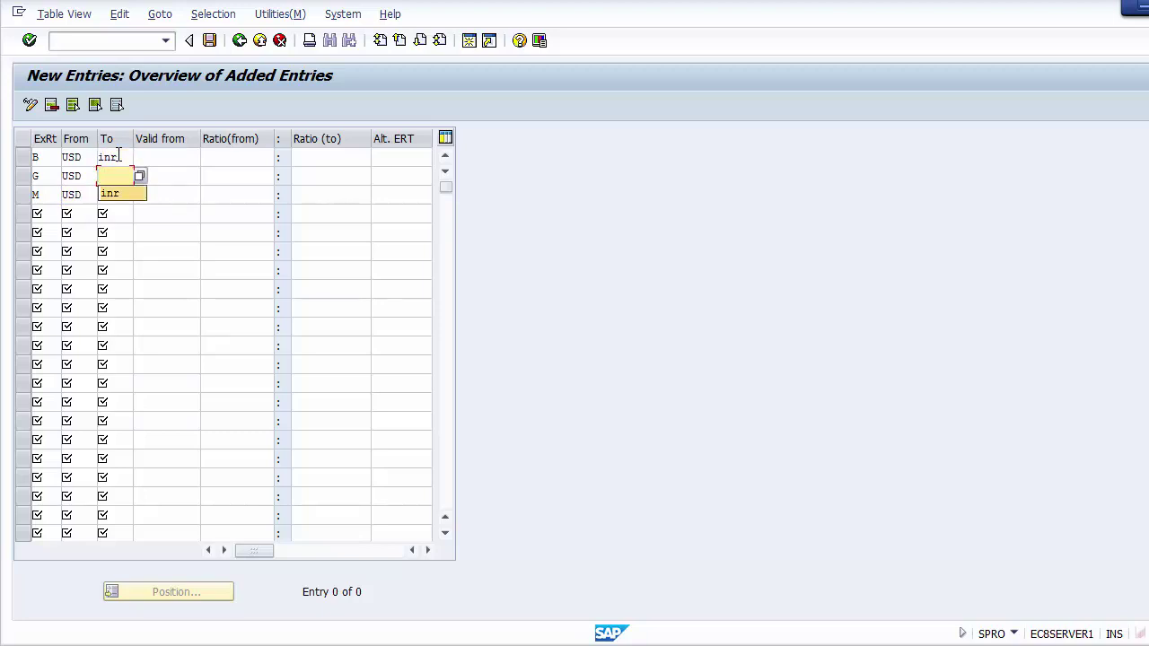
key("Return")
key("Down")
key("Down")
key("Return")
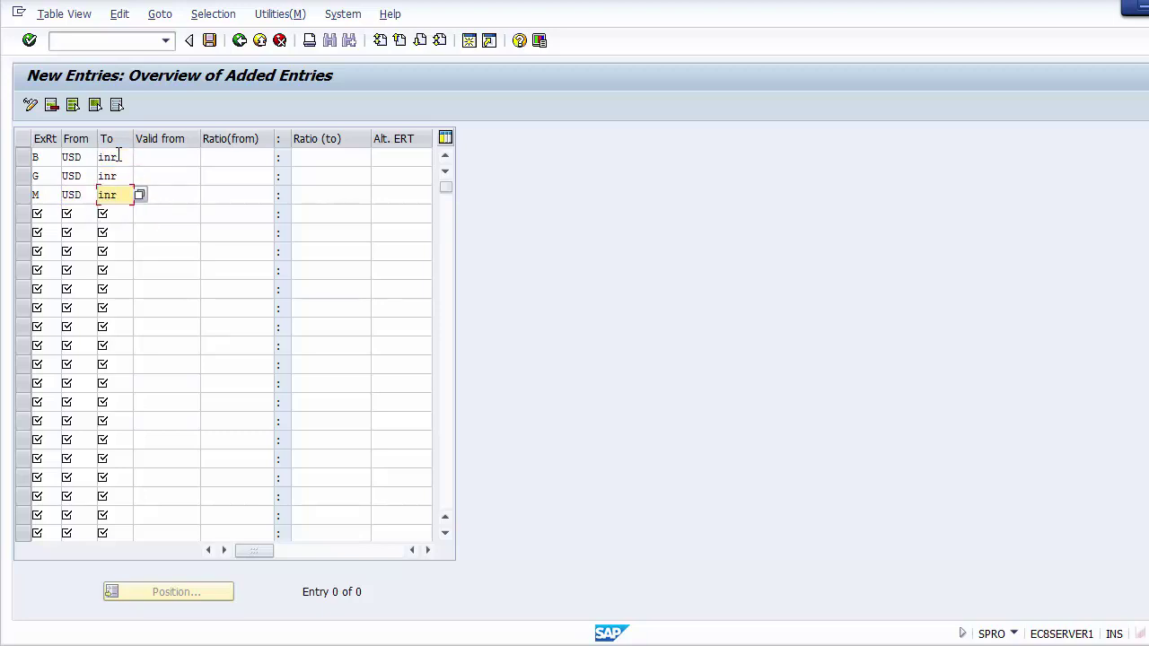
left_click(152, 156)
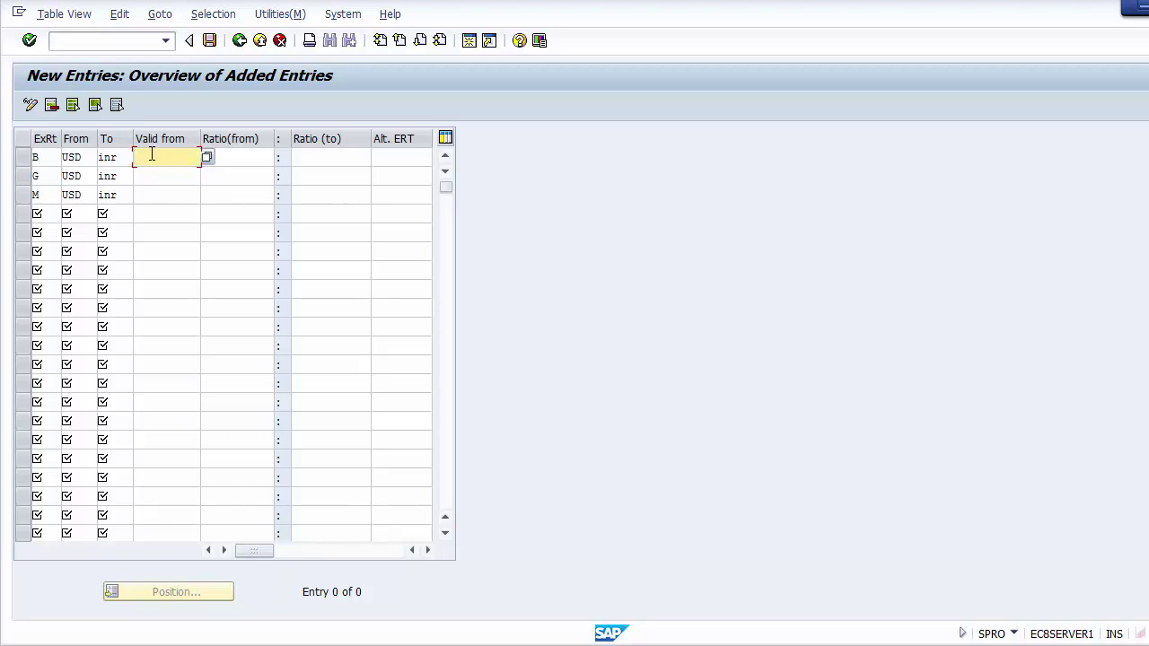
Give rows B, G and M the valid-from date 01042014
type("01042014")
key("shift+Home")
key("ctrl+c")
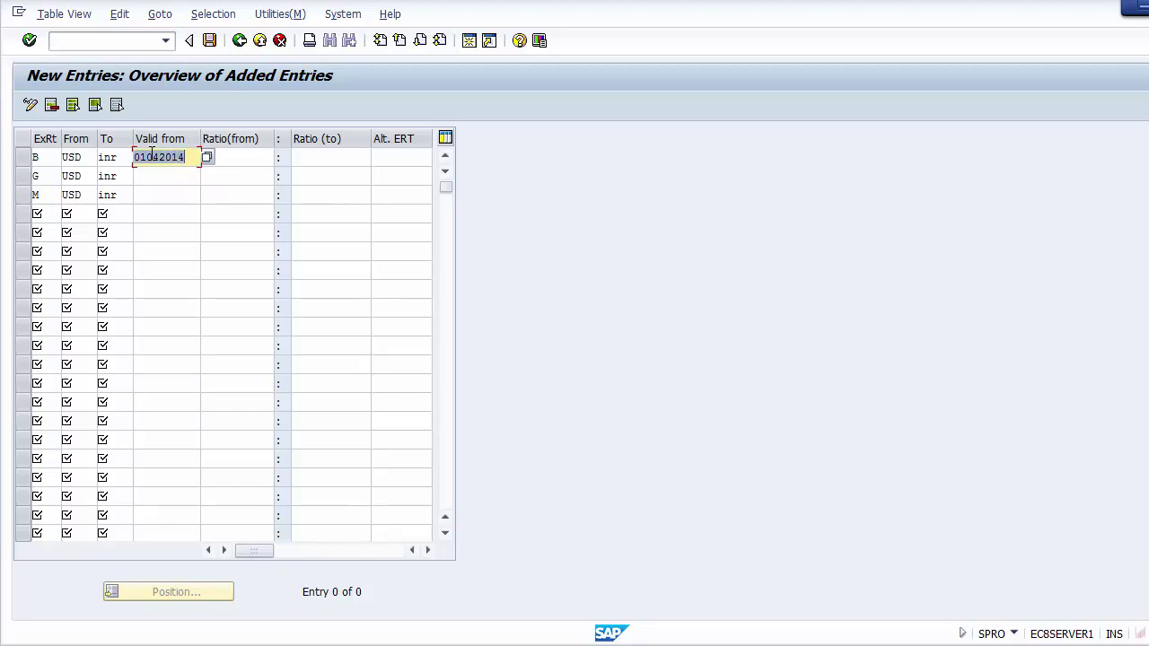
key("Down")
key("ctrl+v")
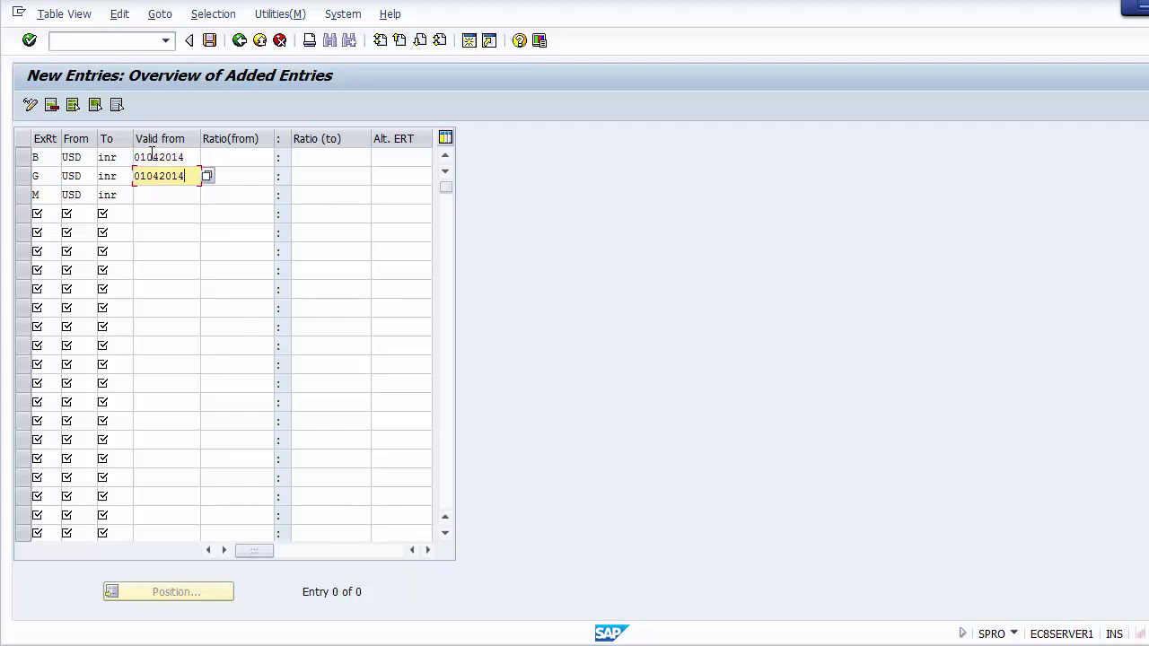
key("Down")
key("ctrl+v")
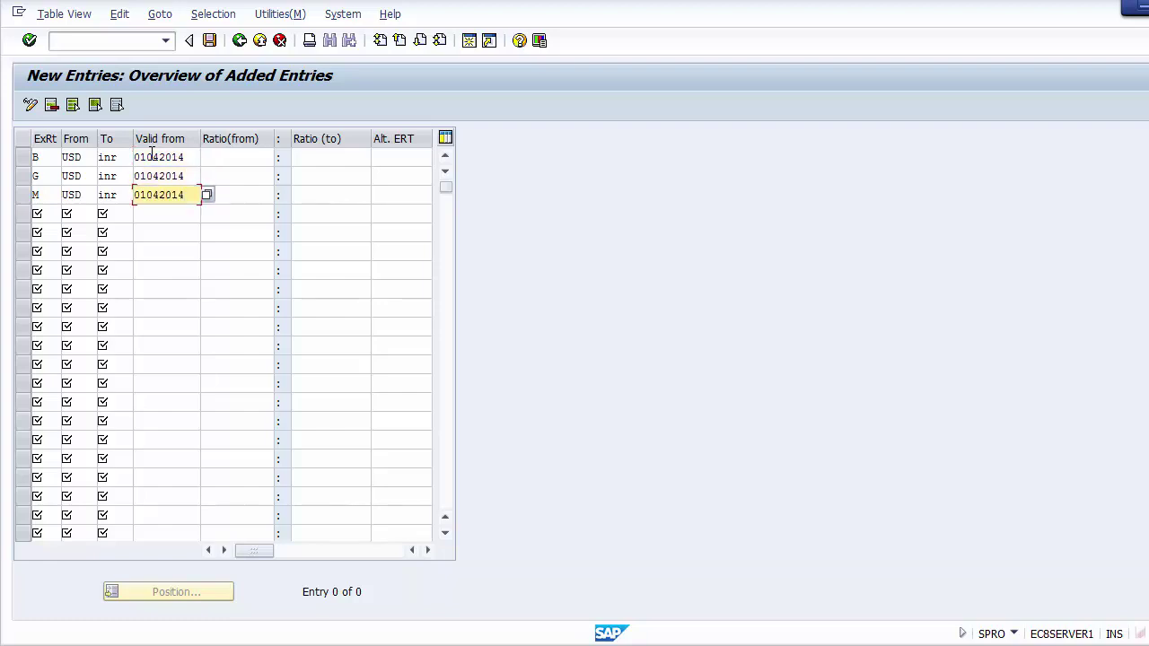
Set Ratio(from) 1 and Ratio(to) 1 for all three rows
left_click(206, 157)
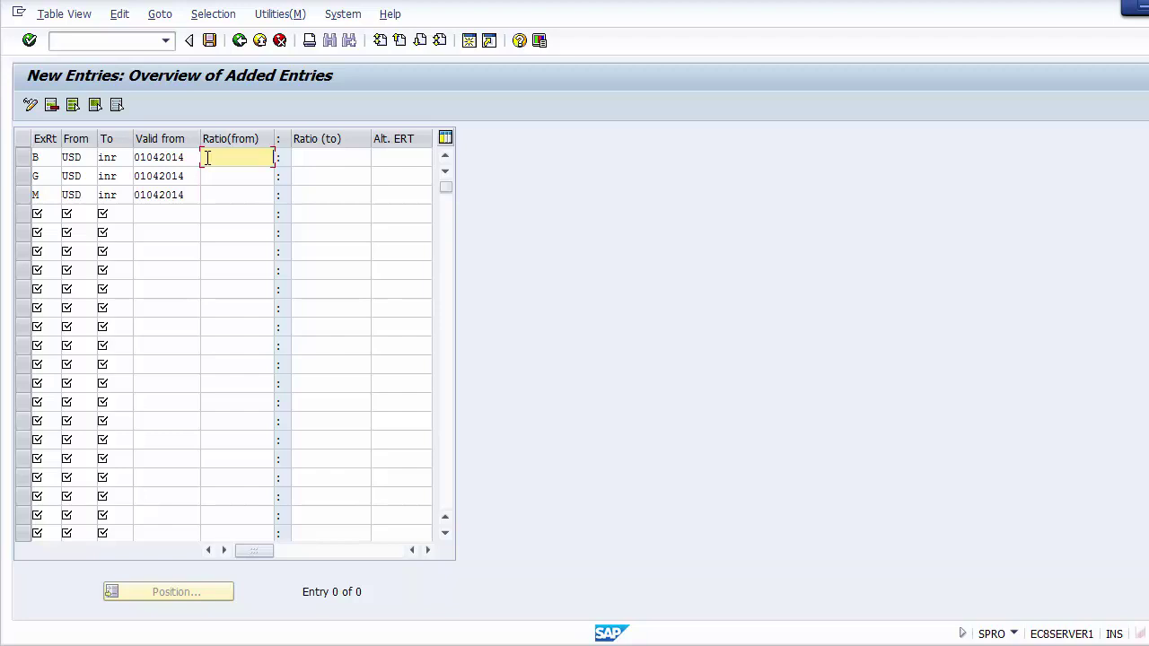
type("1")
key("Down")
type("1")
key("Down")
type("1")
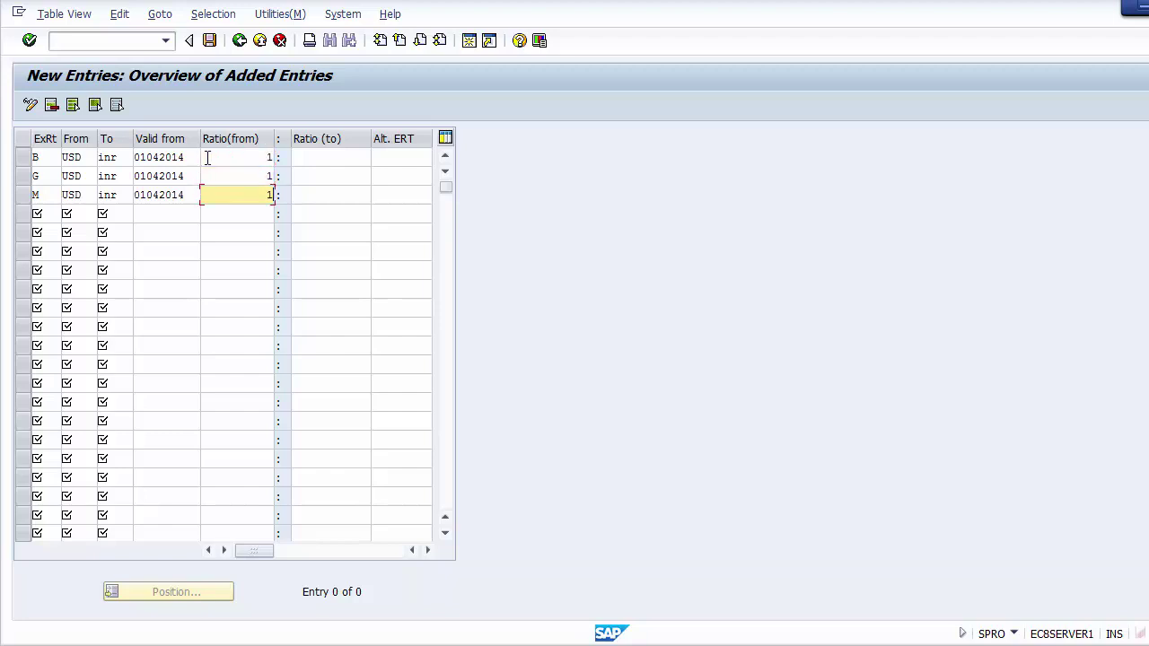
key("Up")
key("Up")
key("Tab")
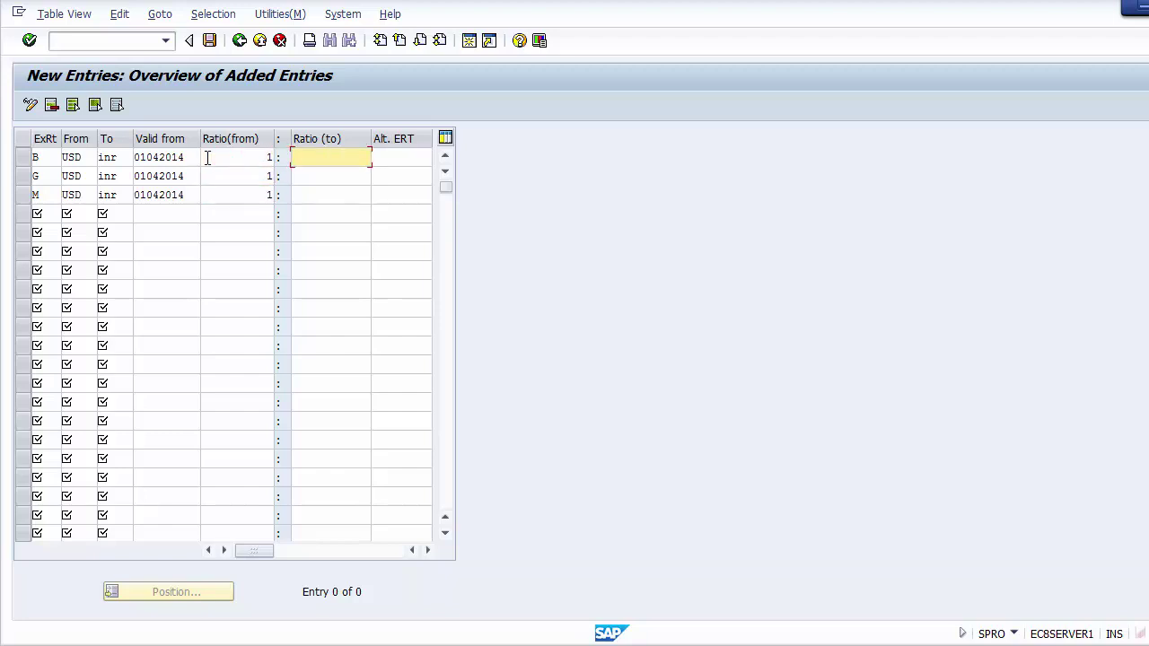
type("1")
key("Down")
type("1")
key("Down")
type("1")
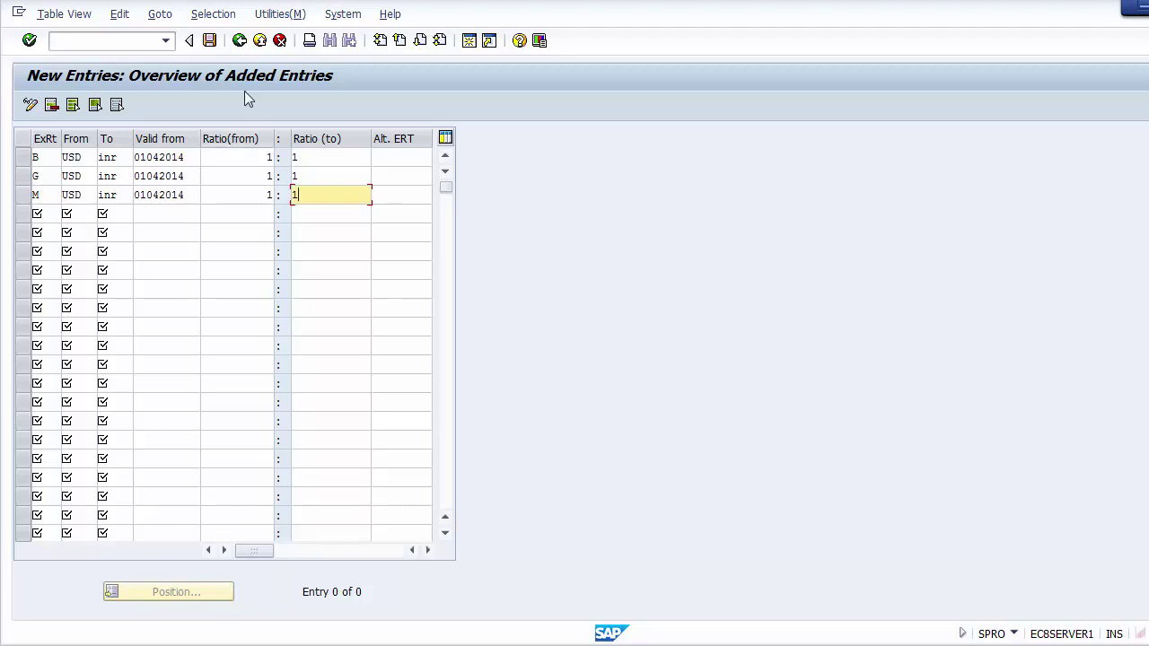
Save the B, G and M ratio entries under the FICO Configurations customizing request
left_click(212, 45)
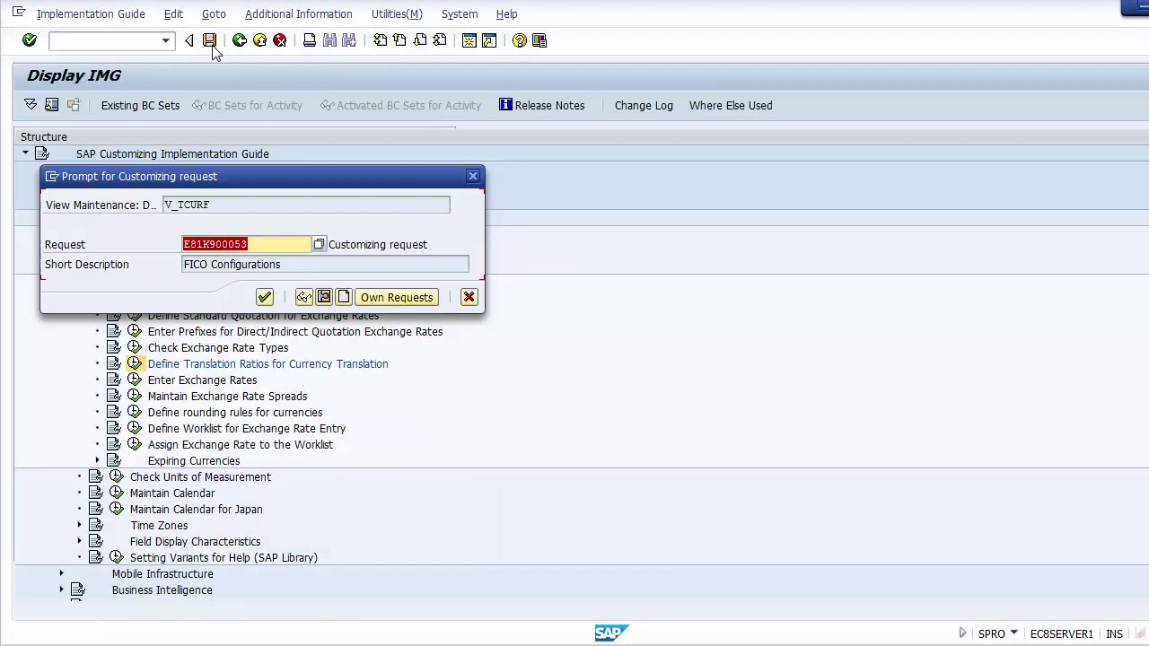
left_click(264, 297)
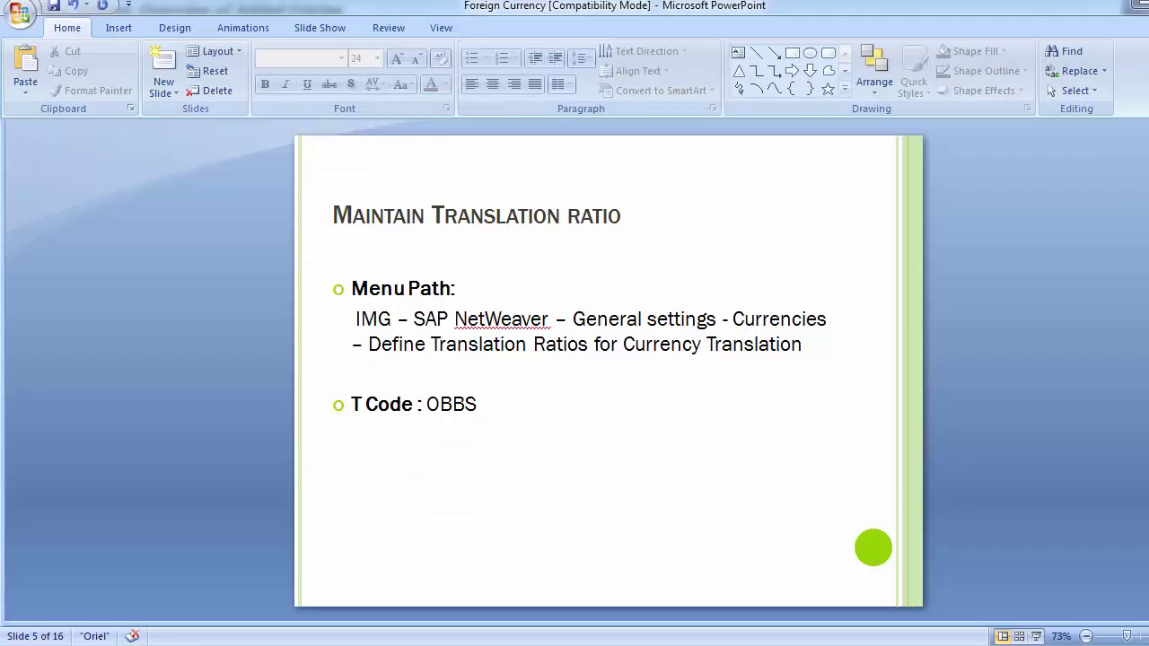
key("Page_Down")
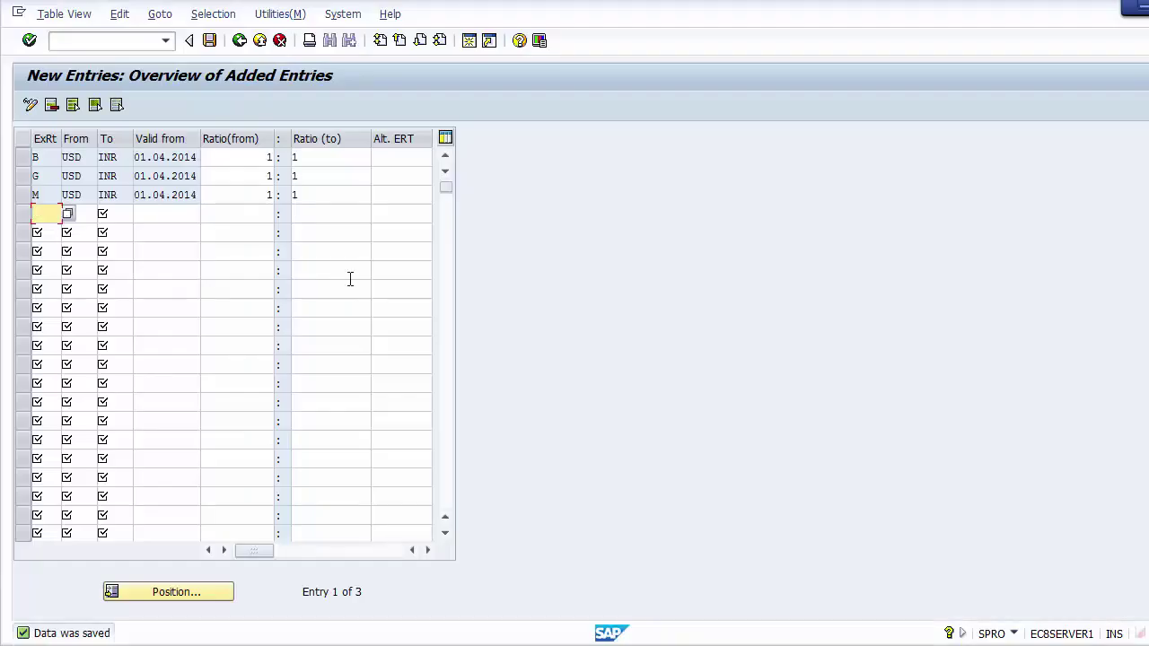
Go back twice to the Currencies IMG tree and select Enter Exchange Rates
left_click(238, 41)
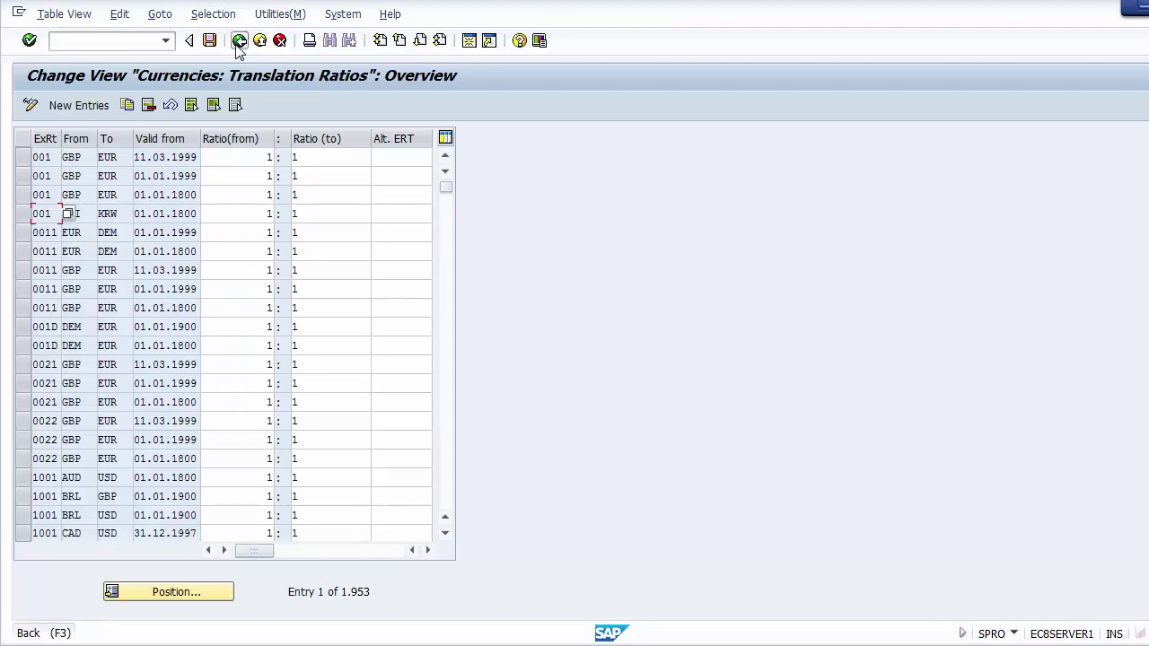
left_click(239, 41)
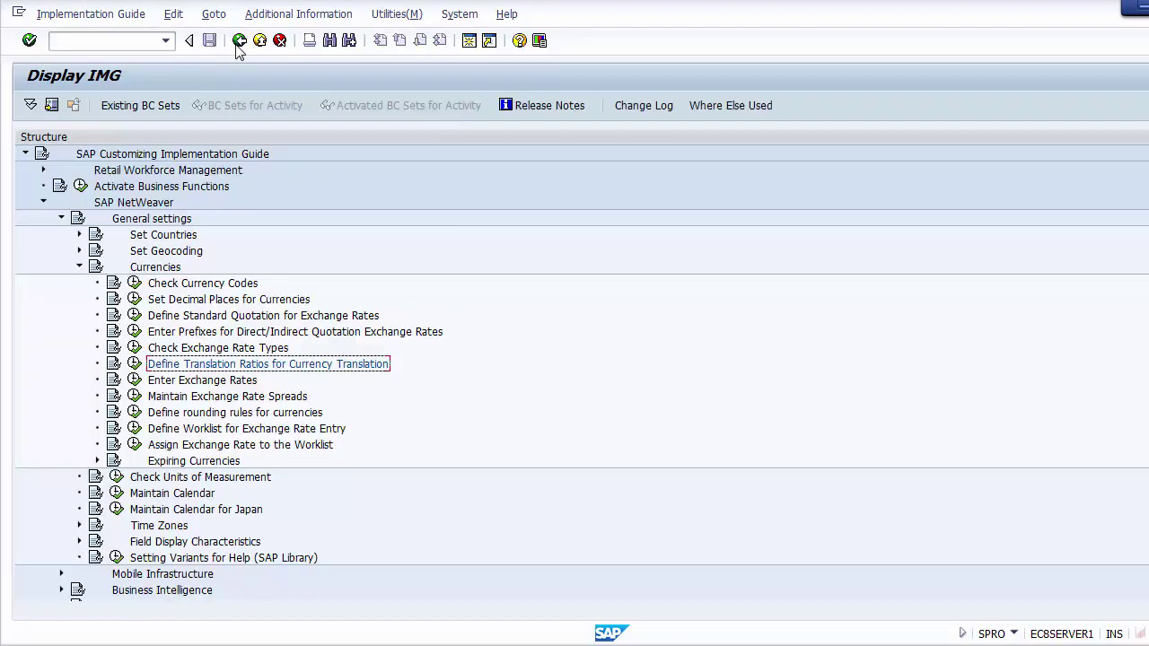
left_click(216, 384)
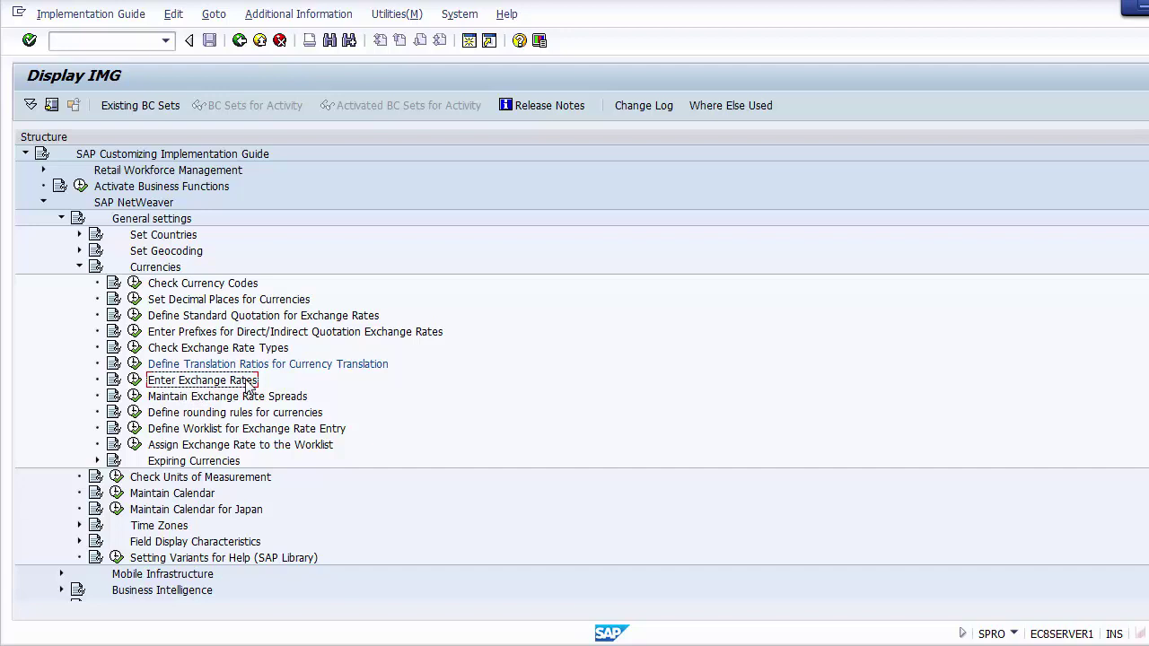
Execute Enter Exchange Rates to show the Currency Exchange Rates overview
left_click(134, 386)
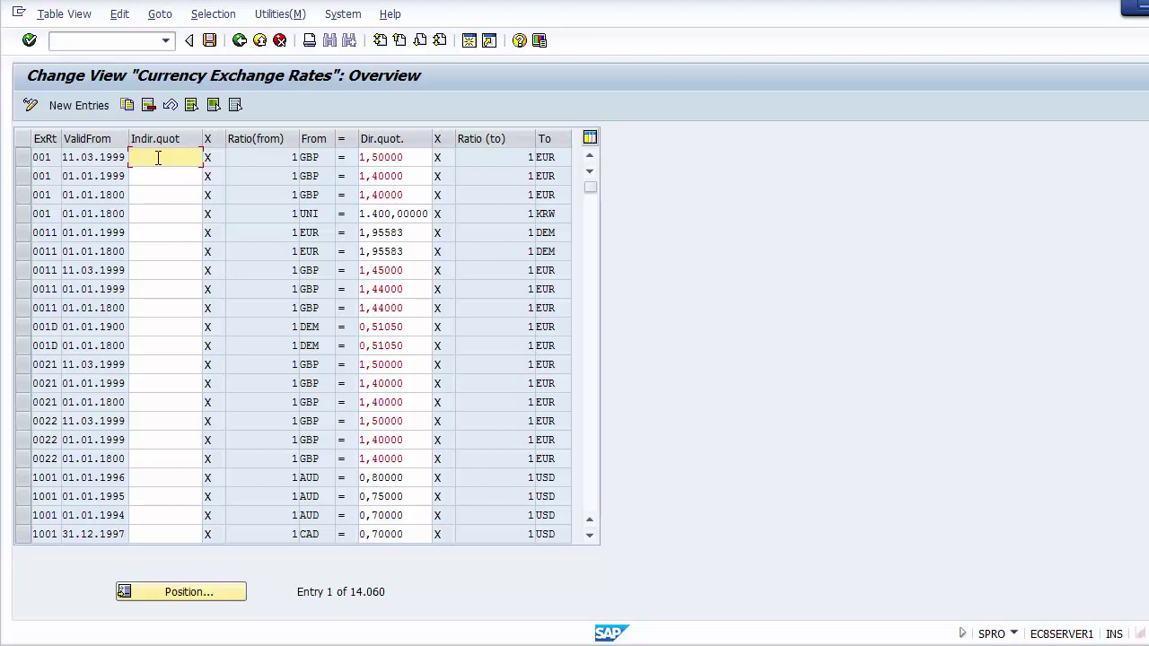
In the Position dialog, choose rate type B from the exchange rate type list
left_click(186, 594)
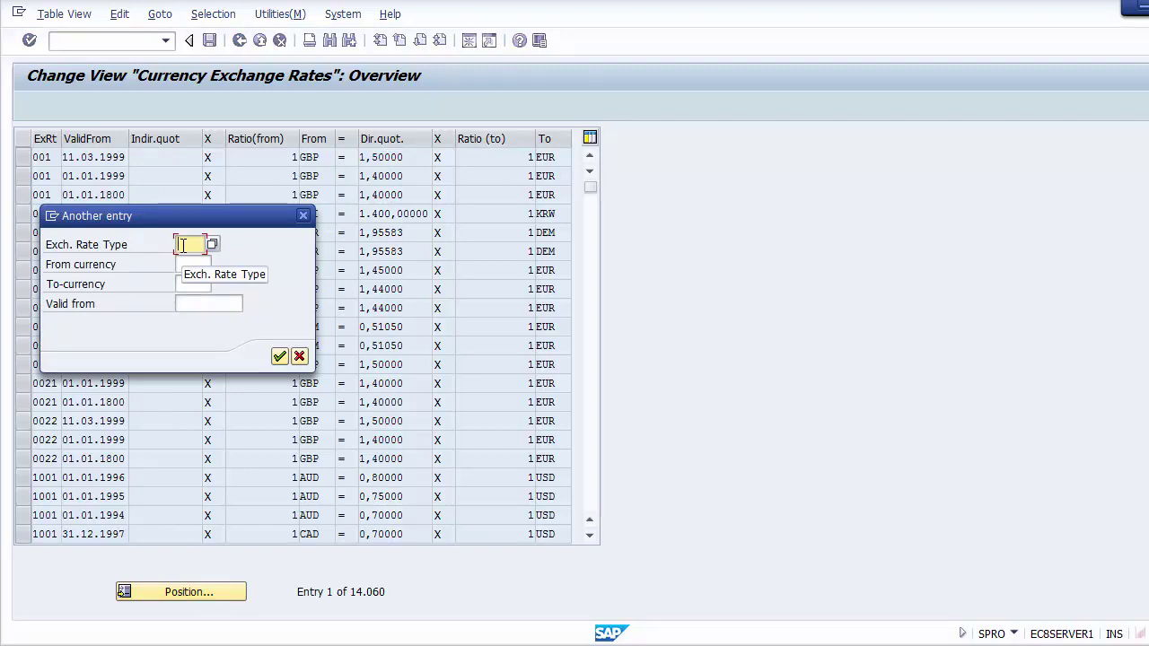
type("B")
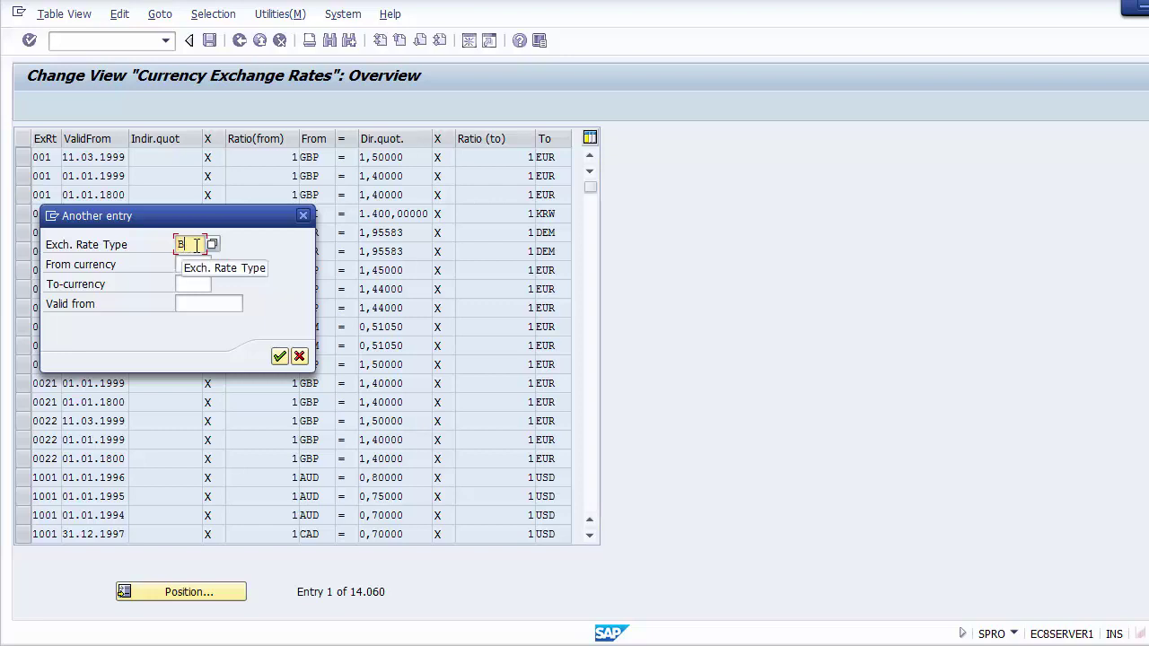
key("BackSpace")
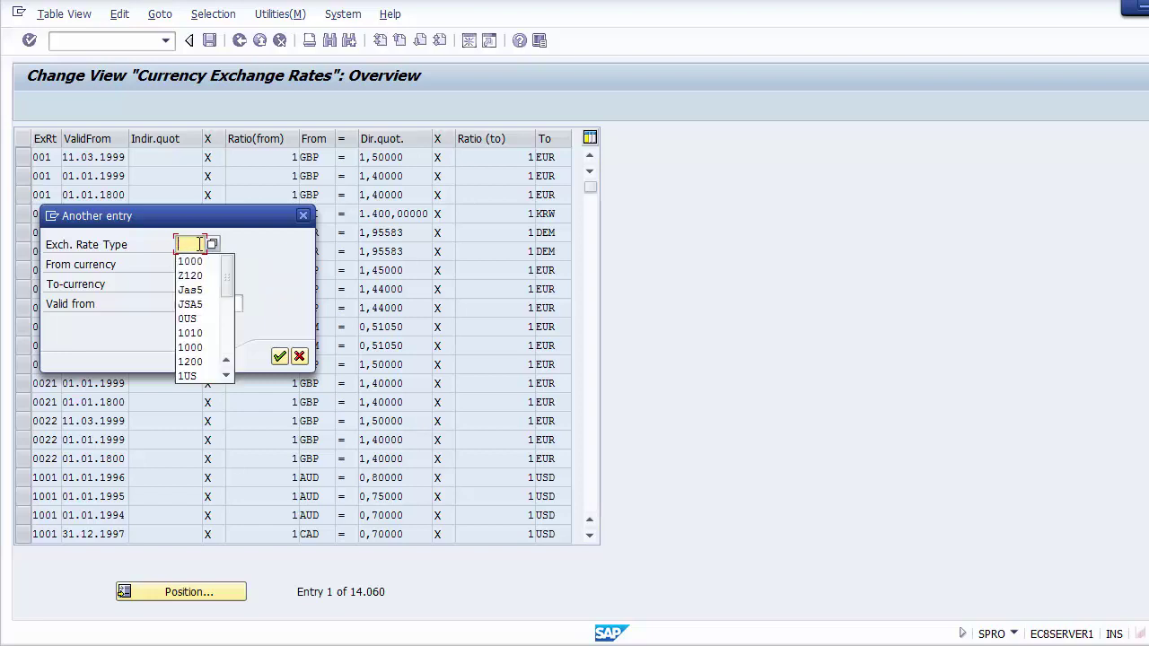
left_click(210, 249)
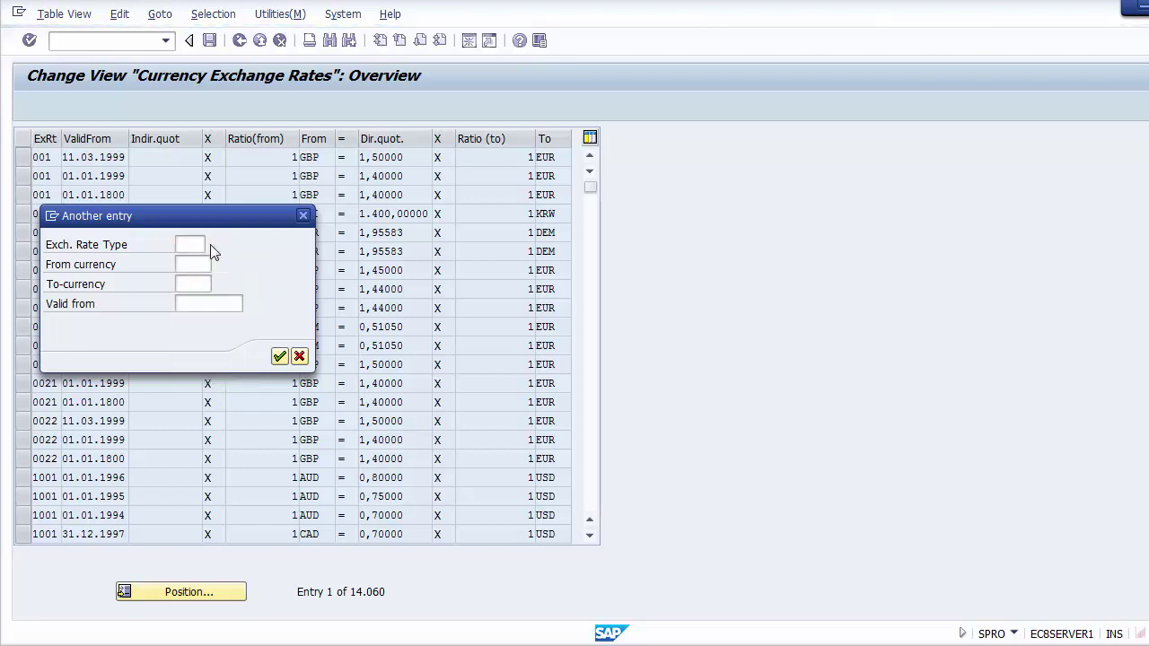
key("F4")
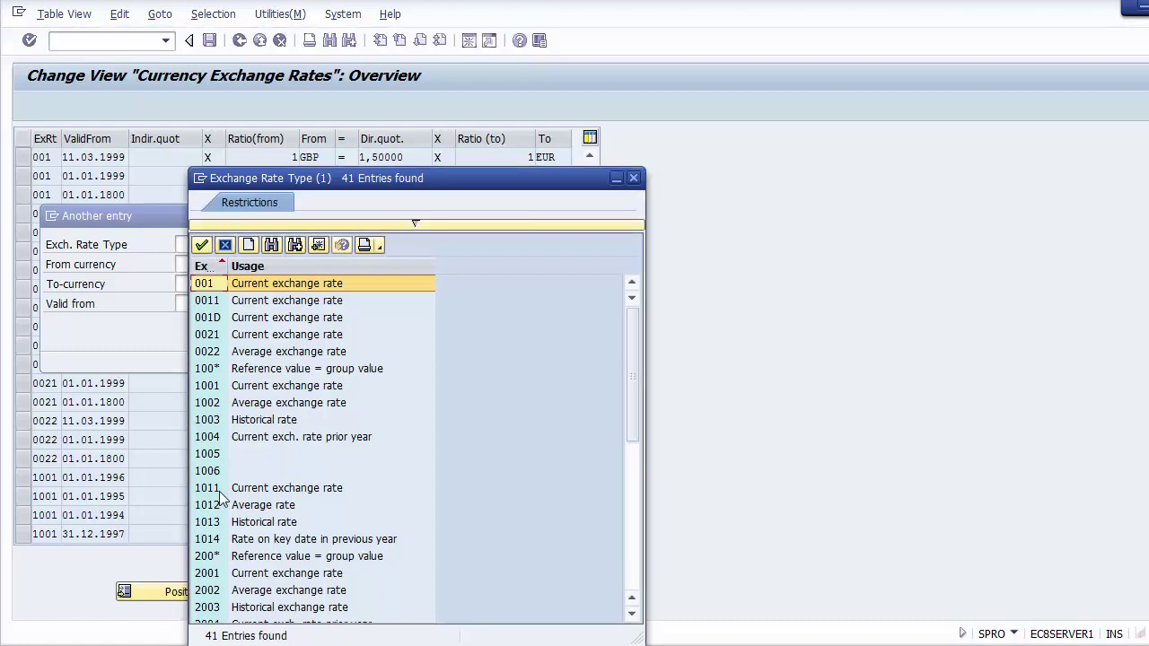
left_click(232, 576)
scroll(229, 568, "down", 5)
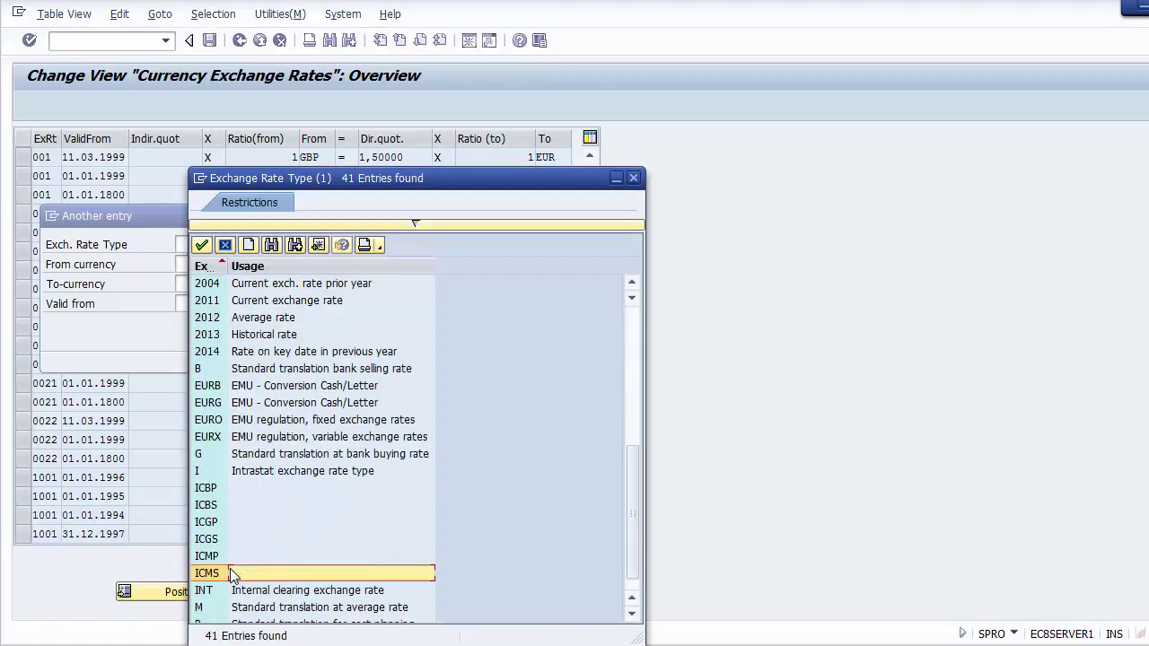
left_click(245, 375)
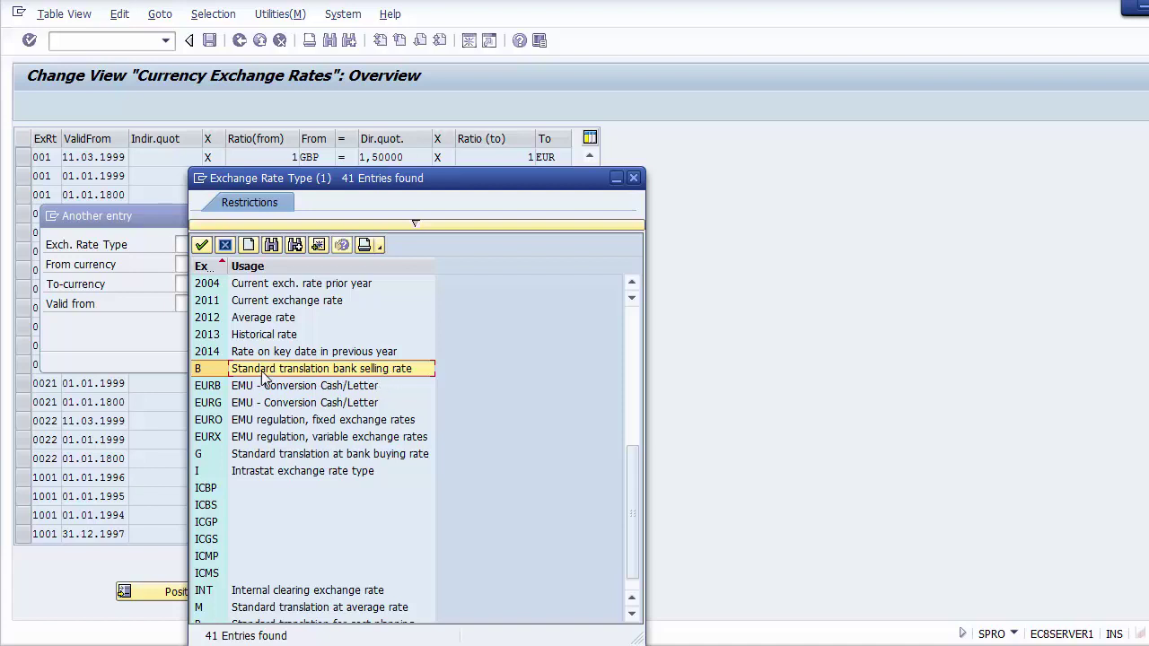
left_click(257, 454)
left_click(240, 608)
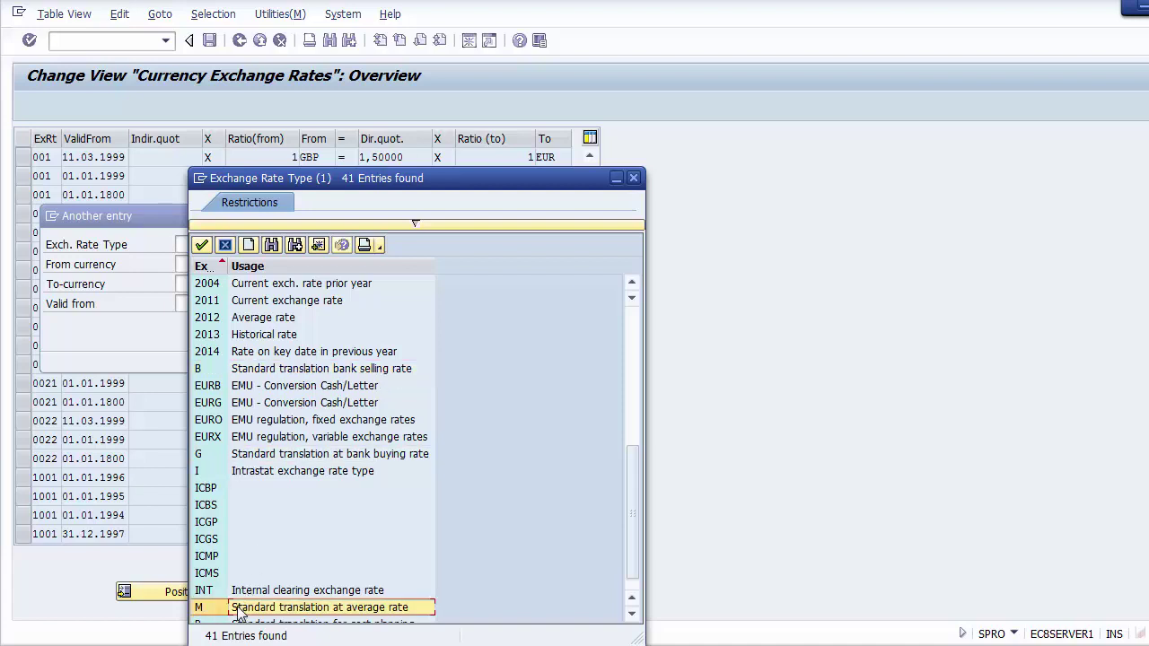
double_click(214, 368)
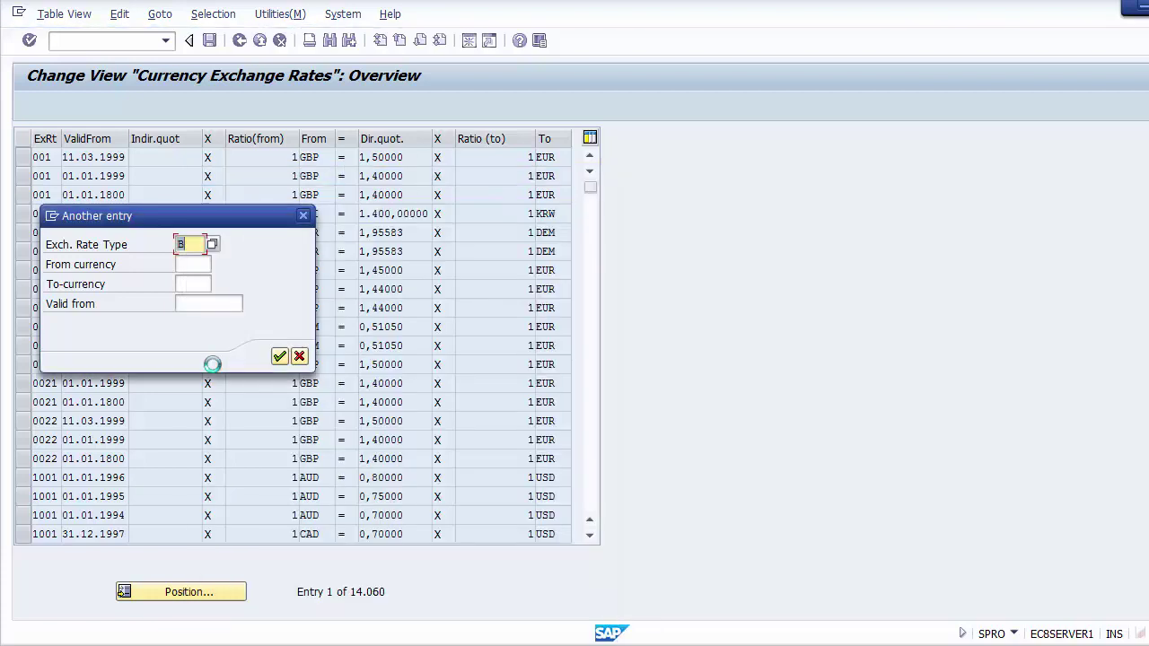
Enter USD to INR and position the list at the type B entries
left_click(190, 263)
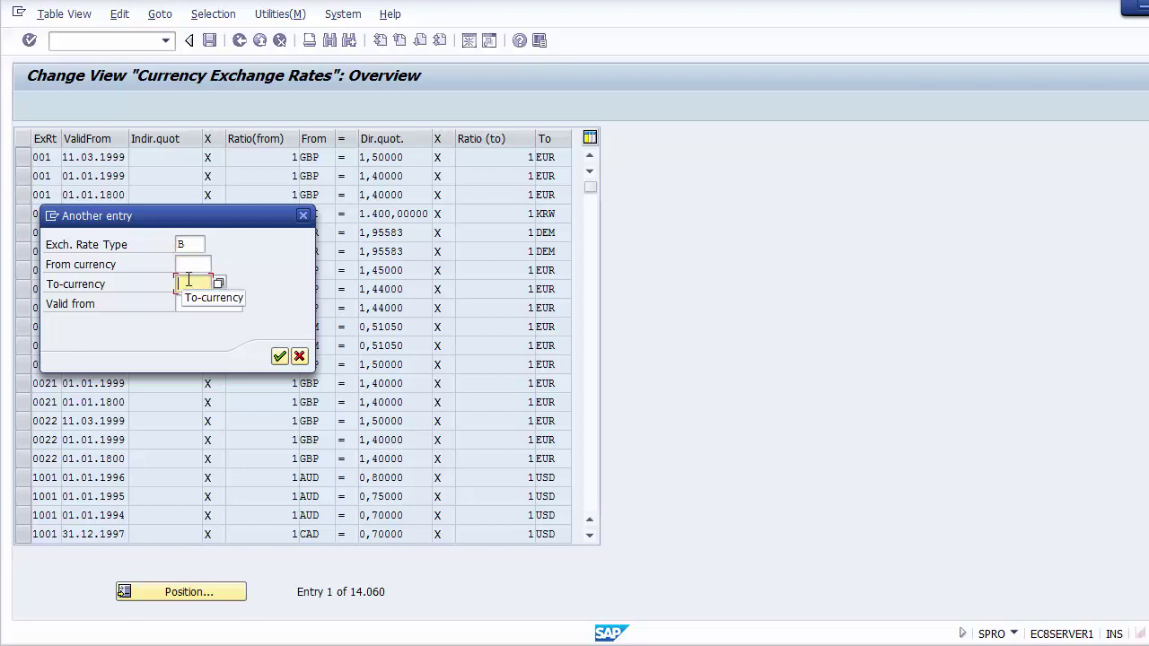
type("USD")
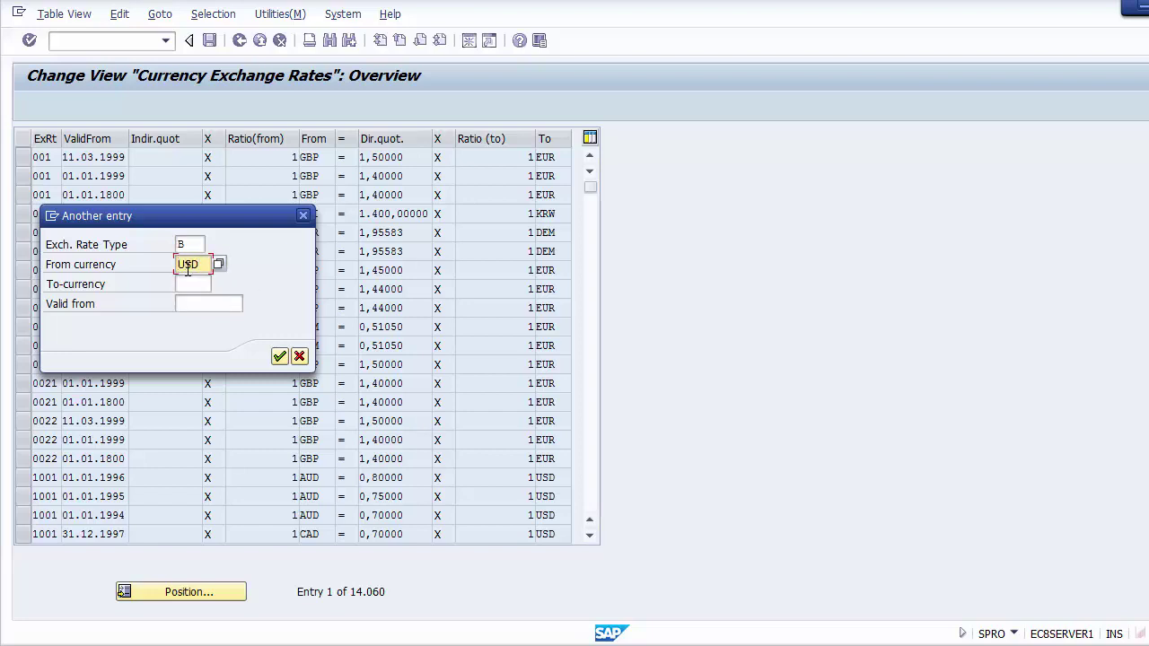
key("Tab")
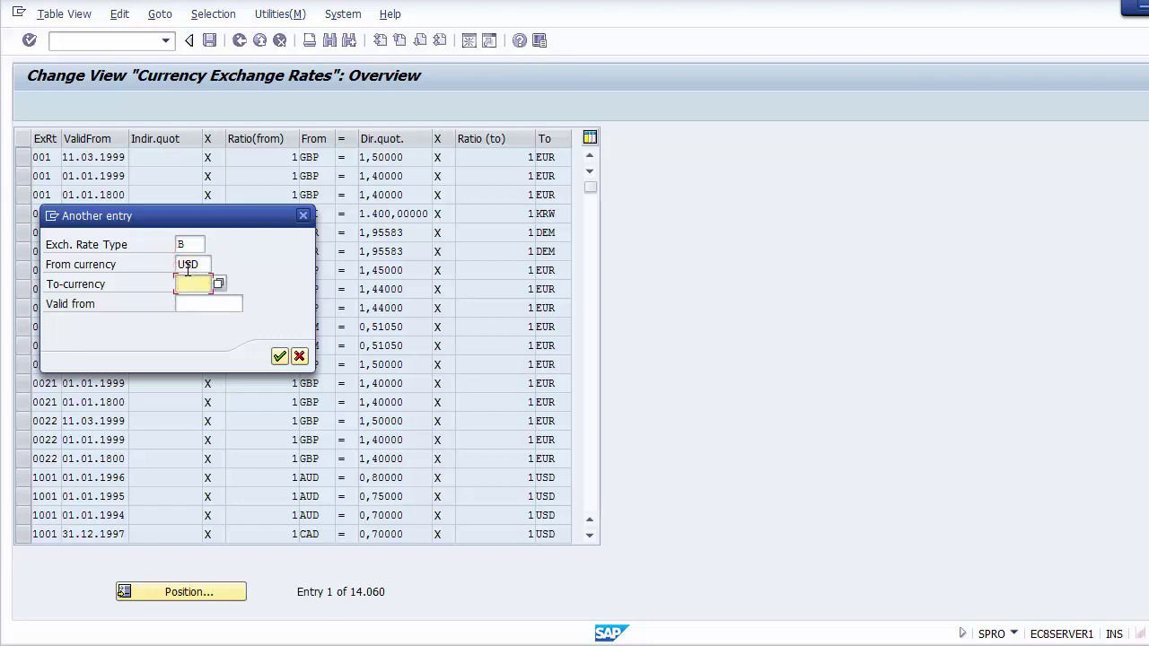
type("INR")
left_click(208, 303)
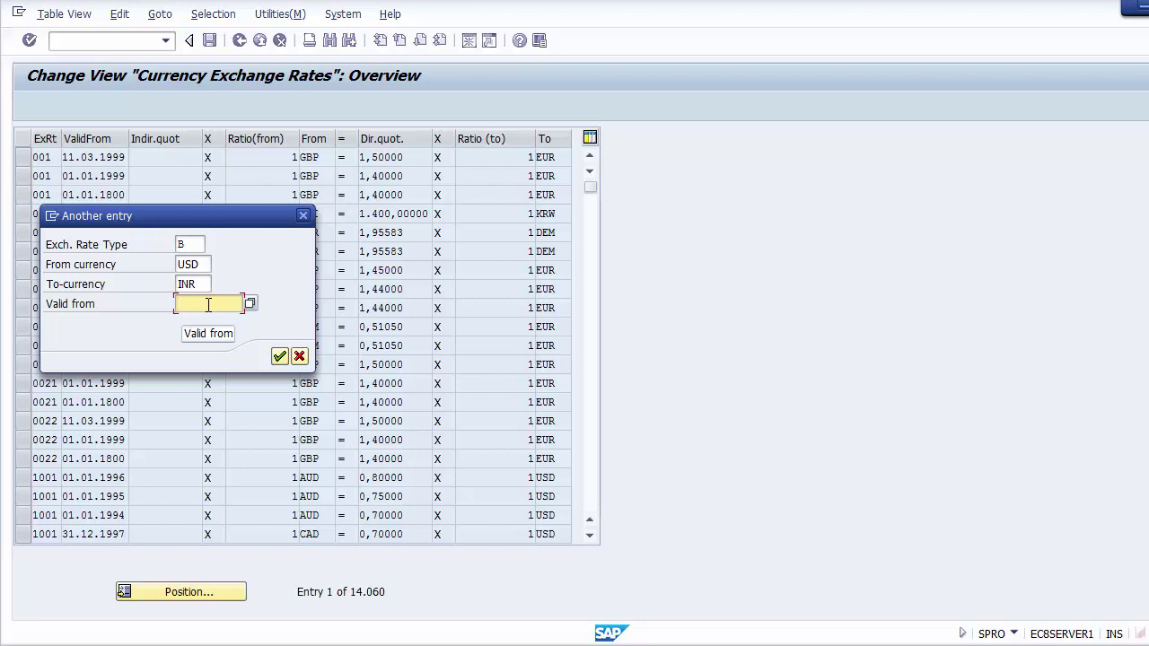
left_click(279, 358)
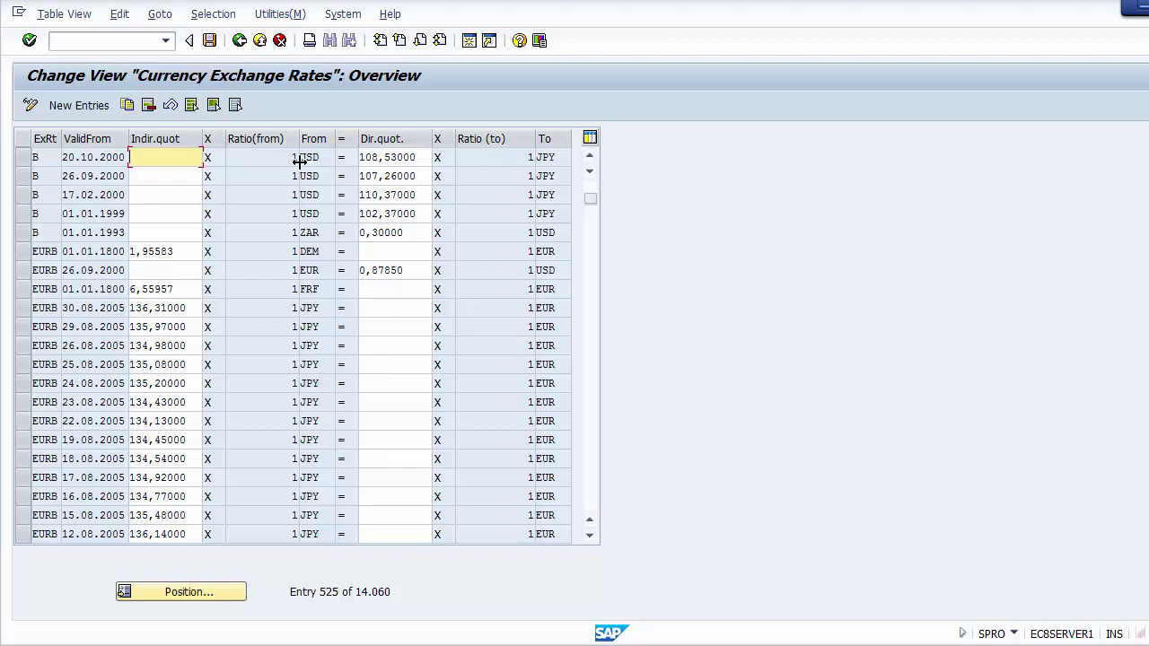
left_click(29, 157)
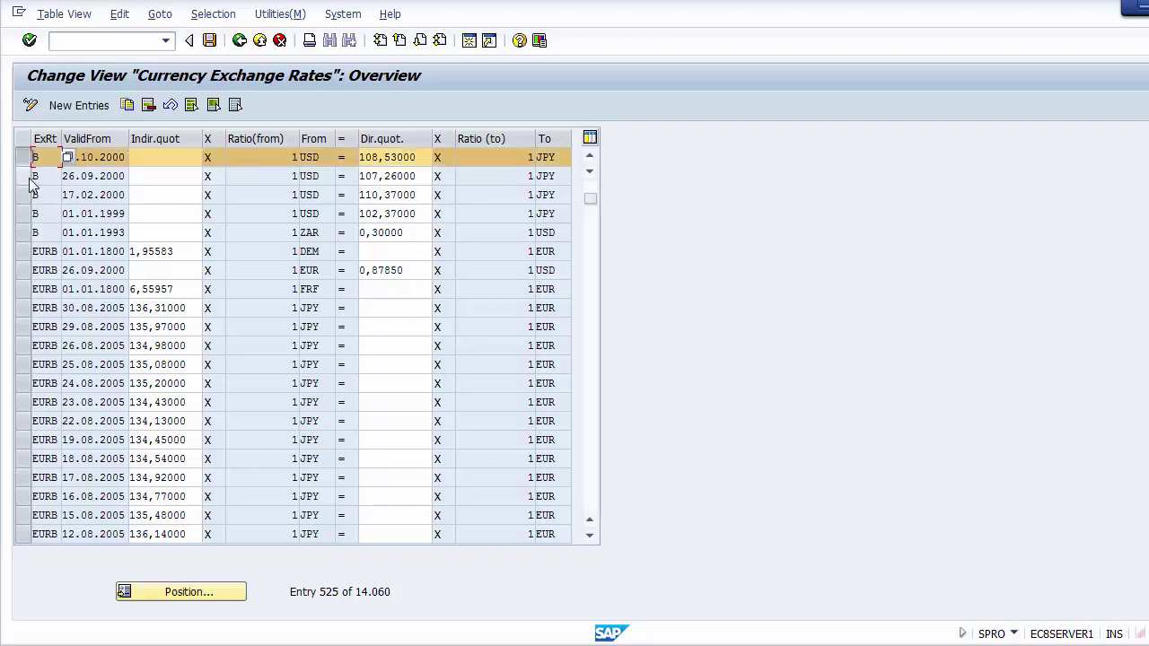
left_click(30, 176)
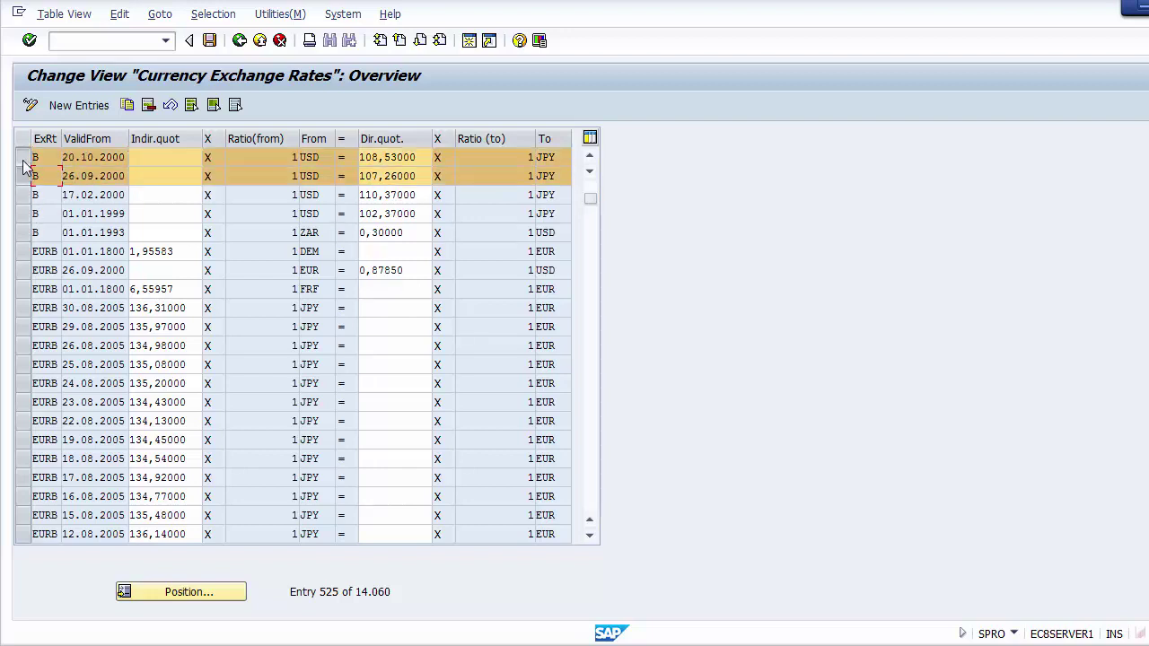
left_click(24, 161)
left_click(24, 177)
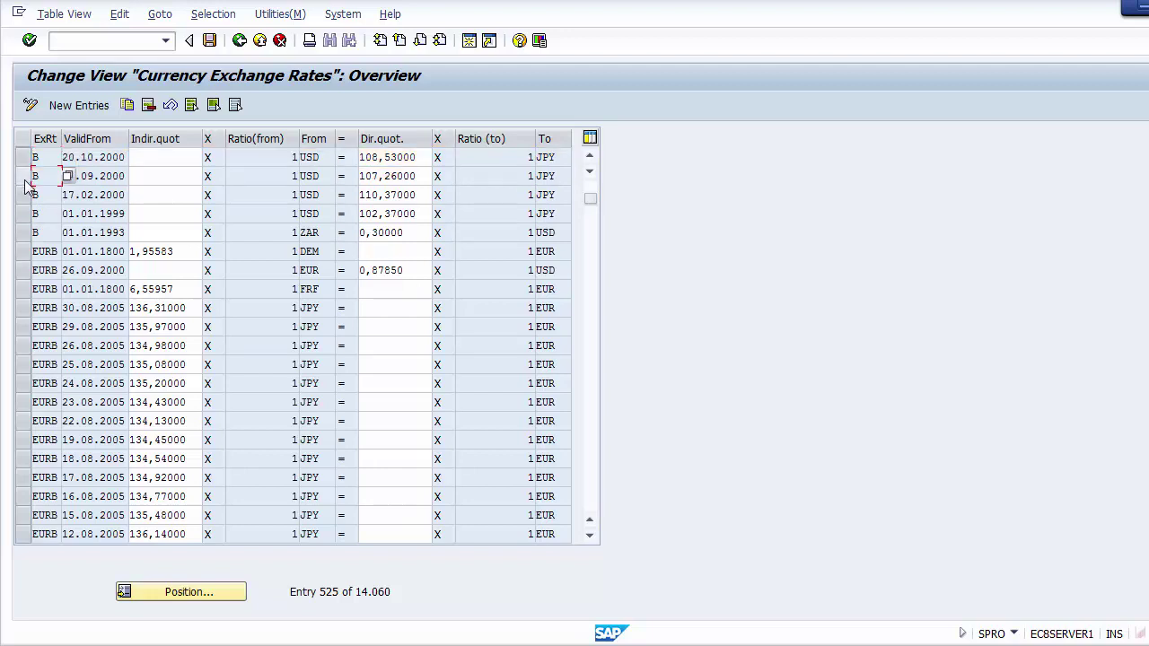
left_click(27, 255)
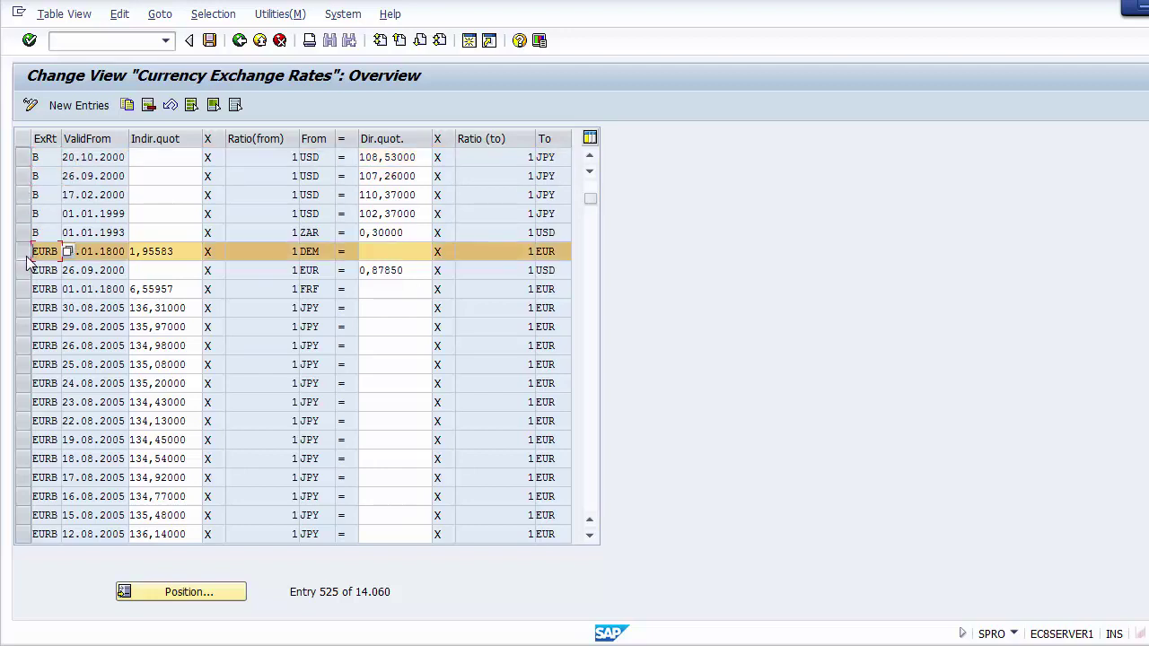
left_click(28, 258)
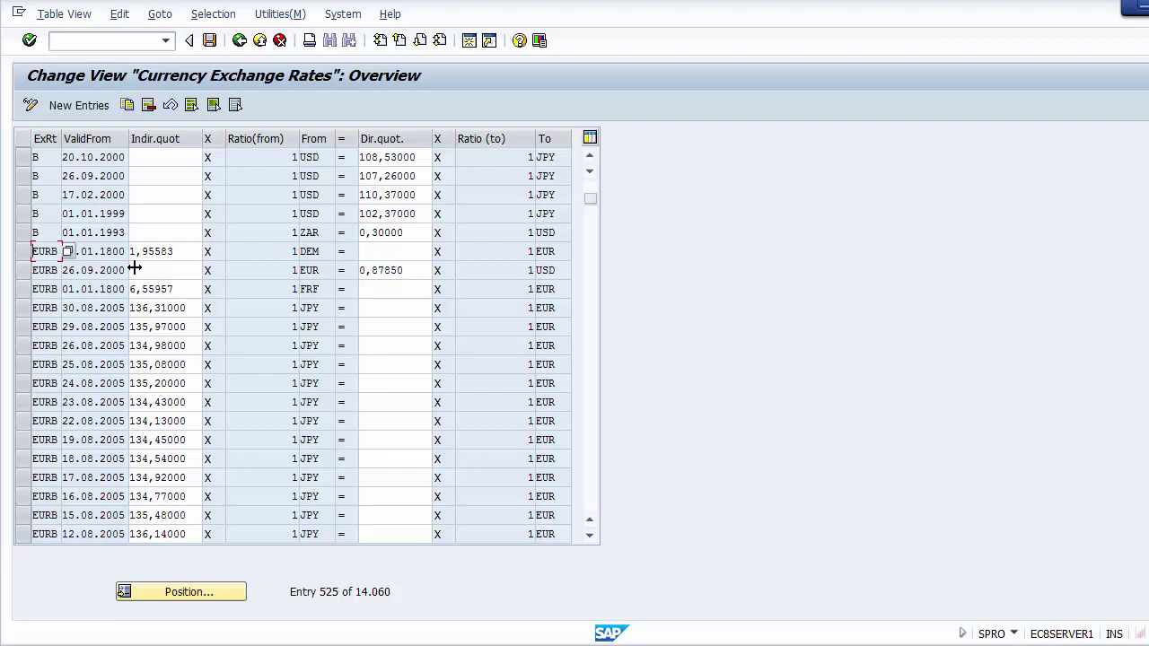
Start a new entry with rate type B valid from 01.04.2014
left_click(79, 106)
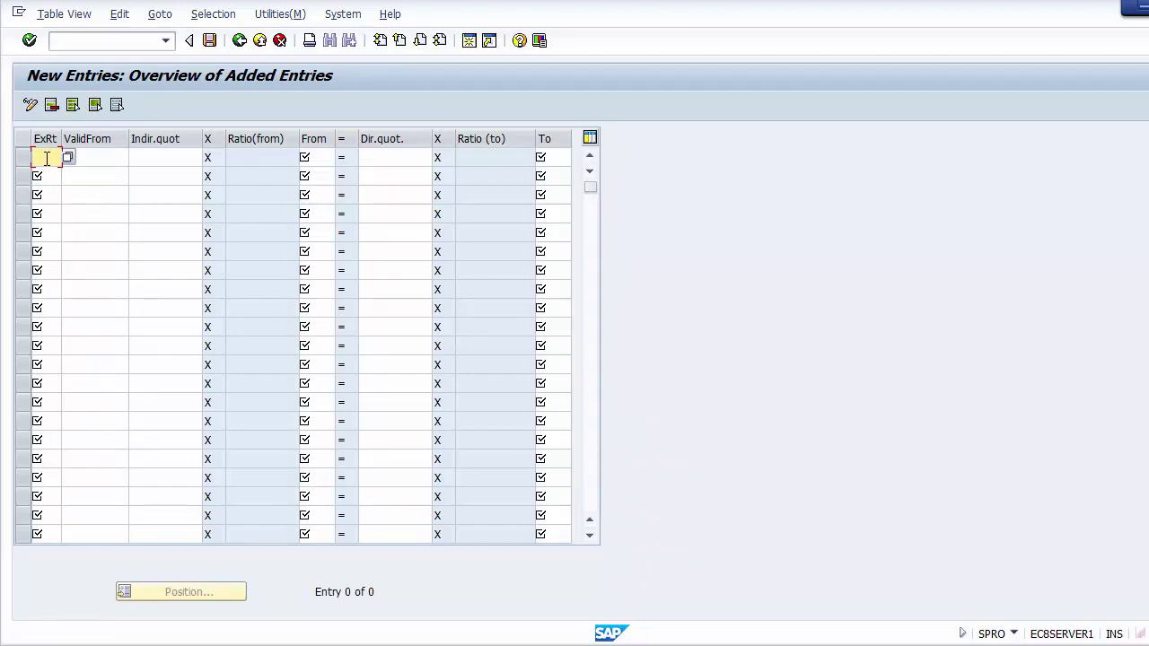
type("B")
left_click(90, 156)
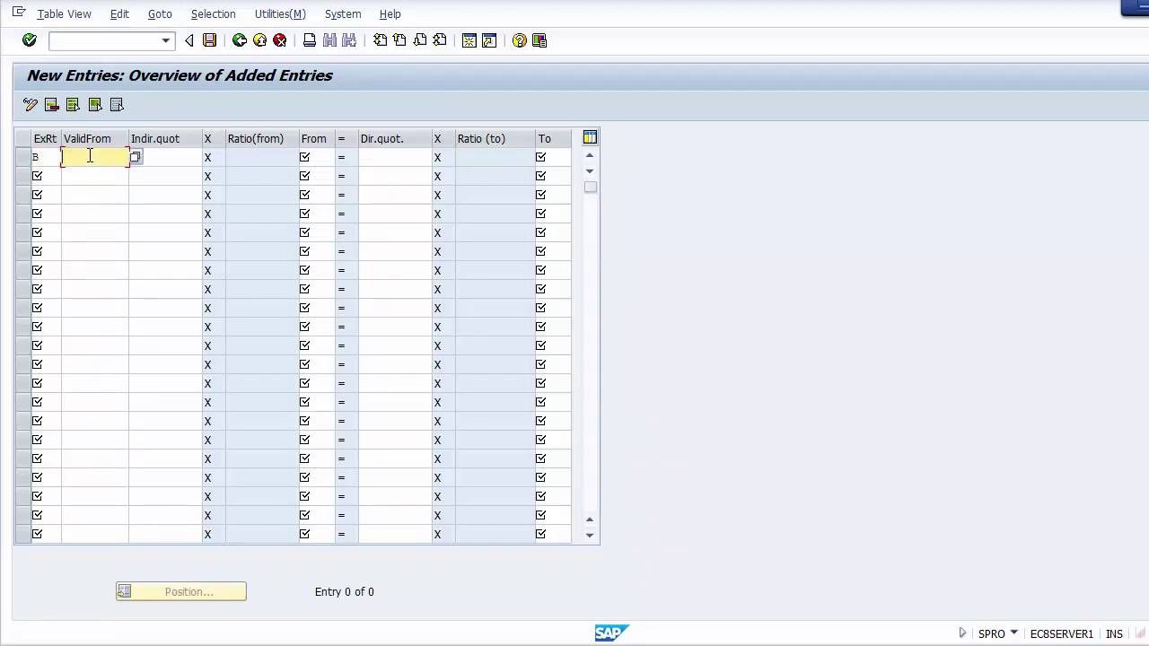
type("01")
key("Down")
key("Return")
Set the row's currencies to USD to INR with direct quotation 60
left_click(169, 154)
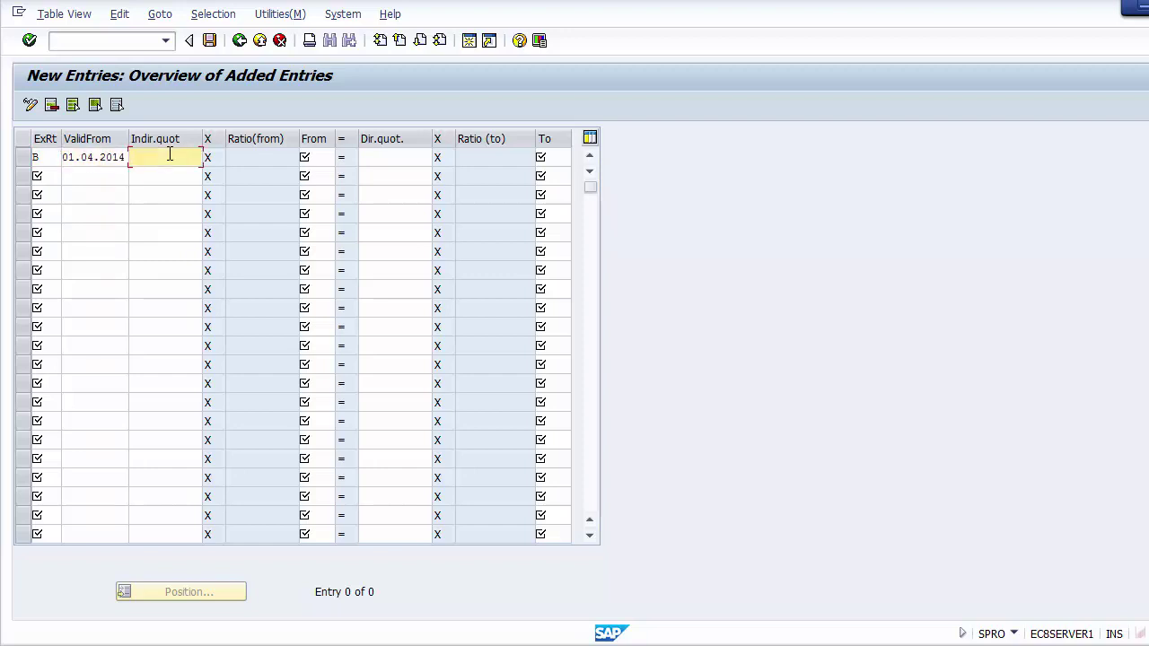
left_click(319, 157)
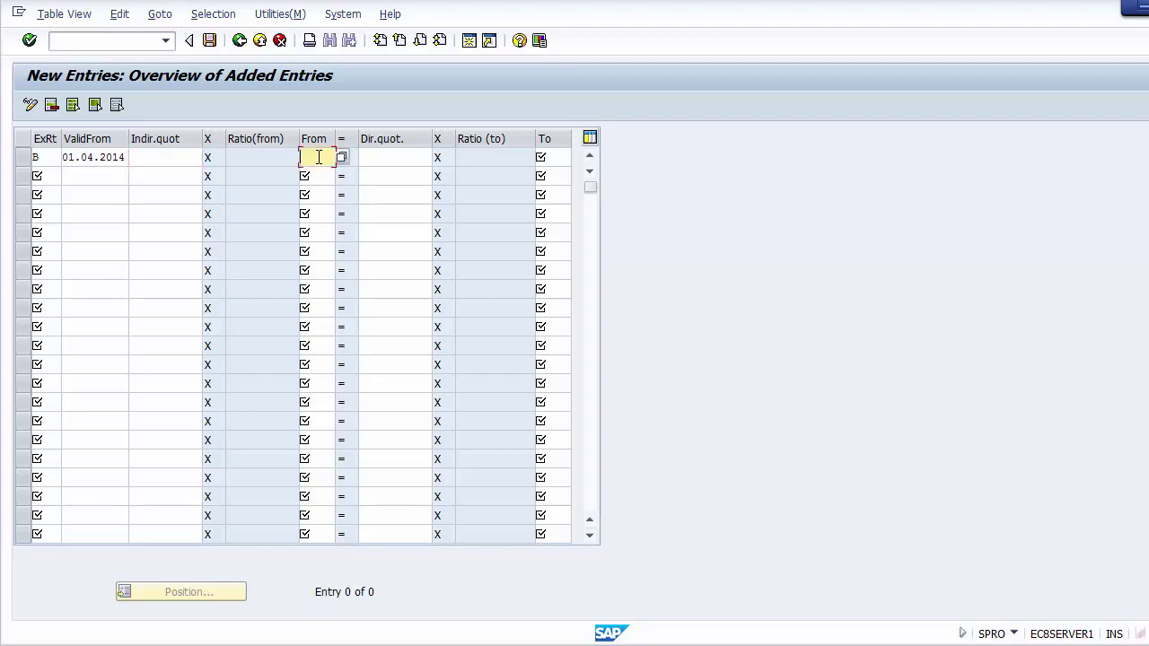
type("USD")
left_click(556, 158)
type("INR")
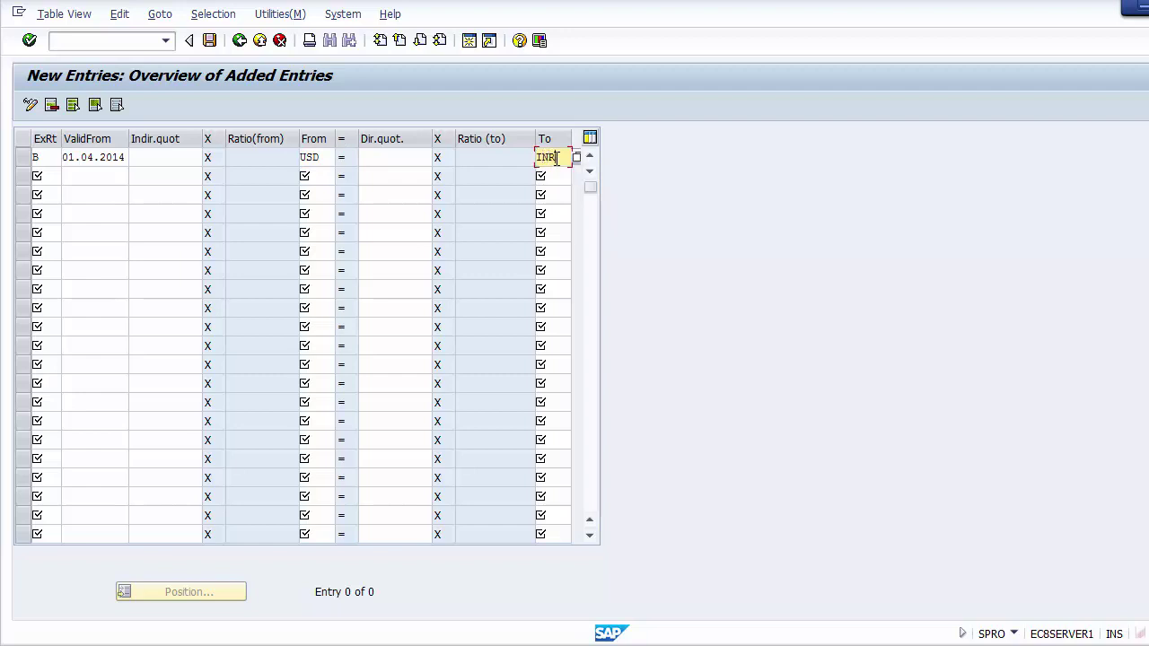
left_click(401, 157)
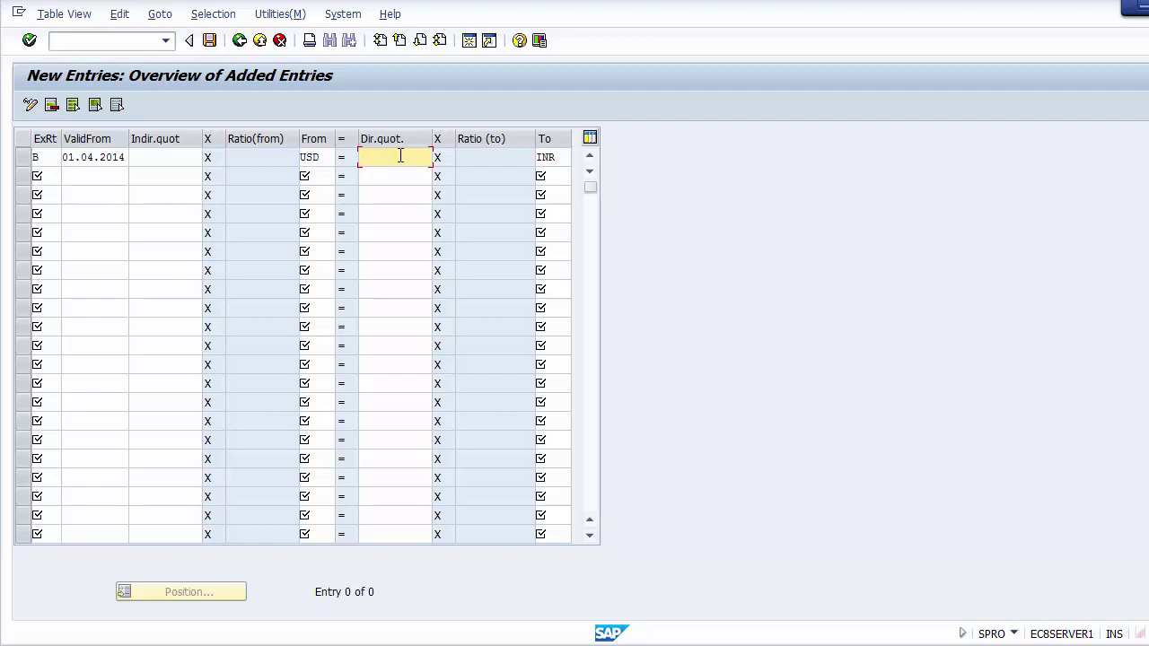
type("60")
left_click(43, 177)
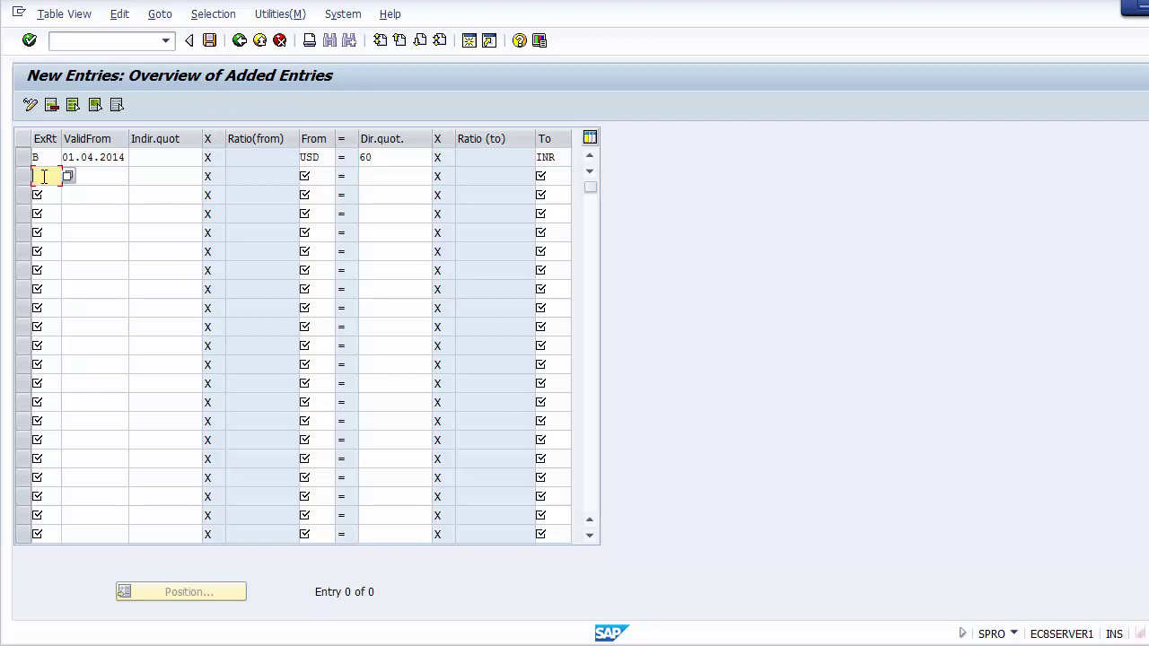
Add rows G and M with valid-from 01.04.2014 and From currency USD
type("G")
left_click(43, 194)
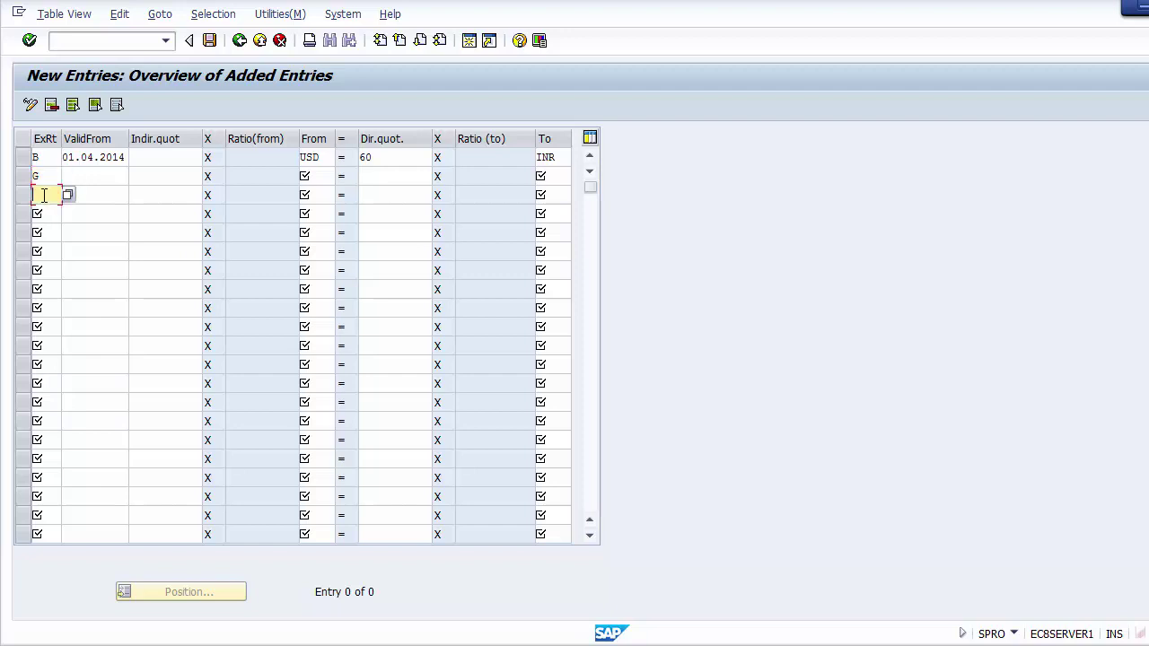
type("M")
left_click(65, 159)
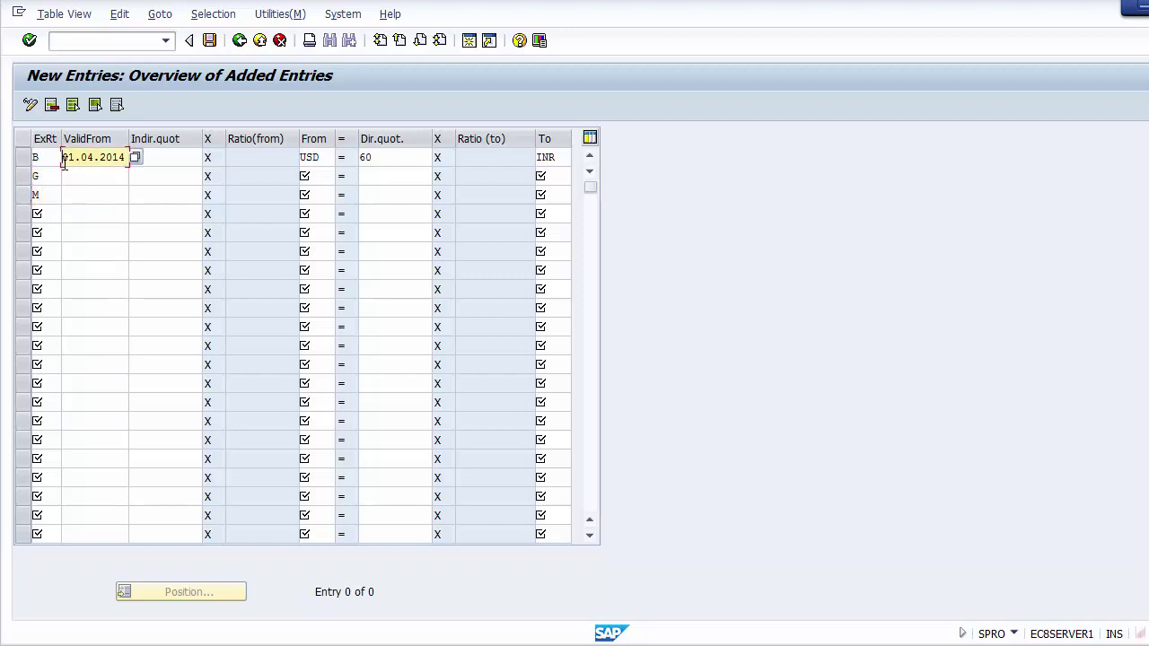
double_click(65, 160)
key("ctrl+c")
key("Down")
key("ctrl+v")
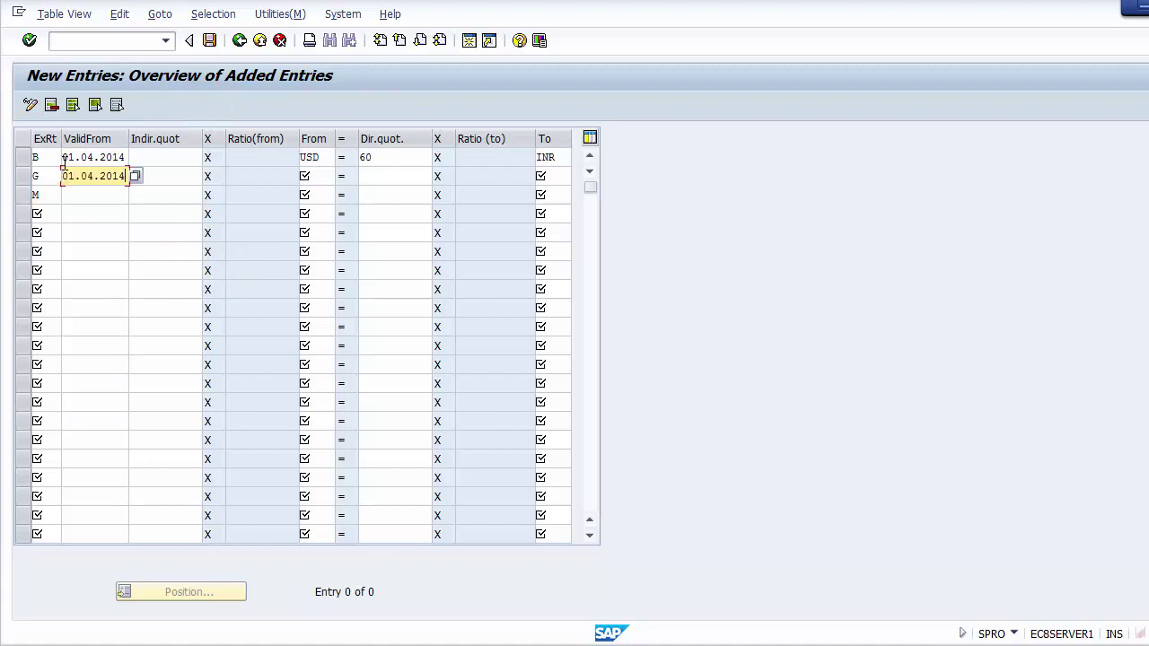
key("Down")
key("ctrl+v")
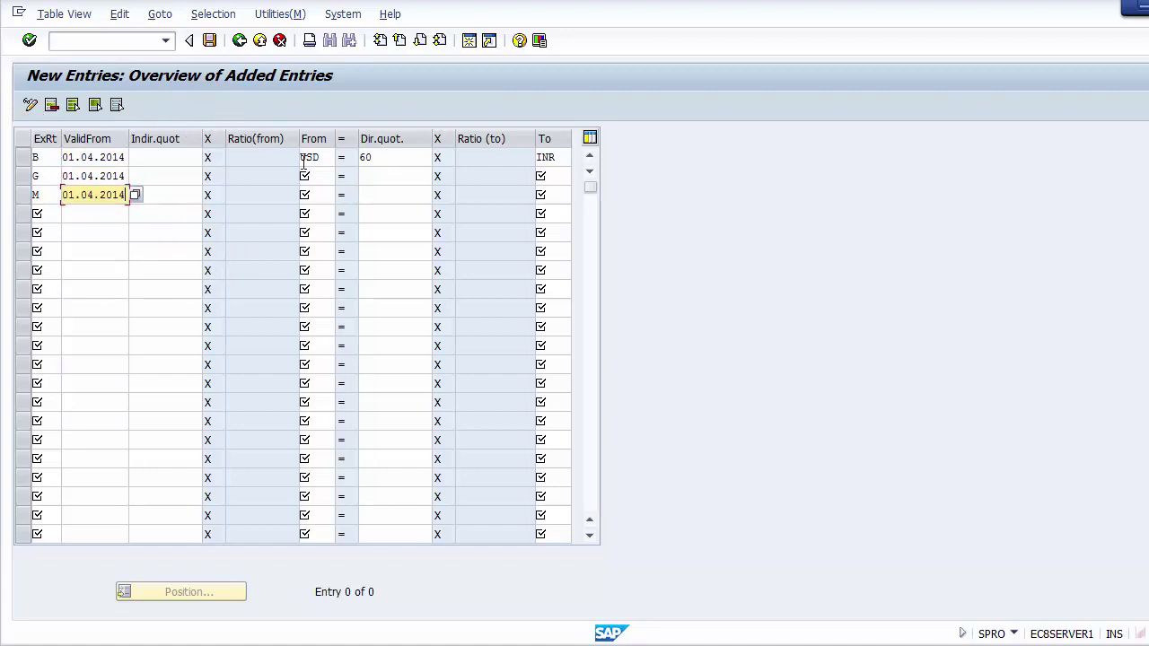
left_click(321, 175)
type("USD")
key("Down")
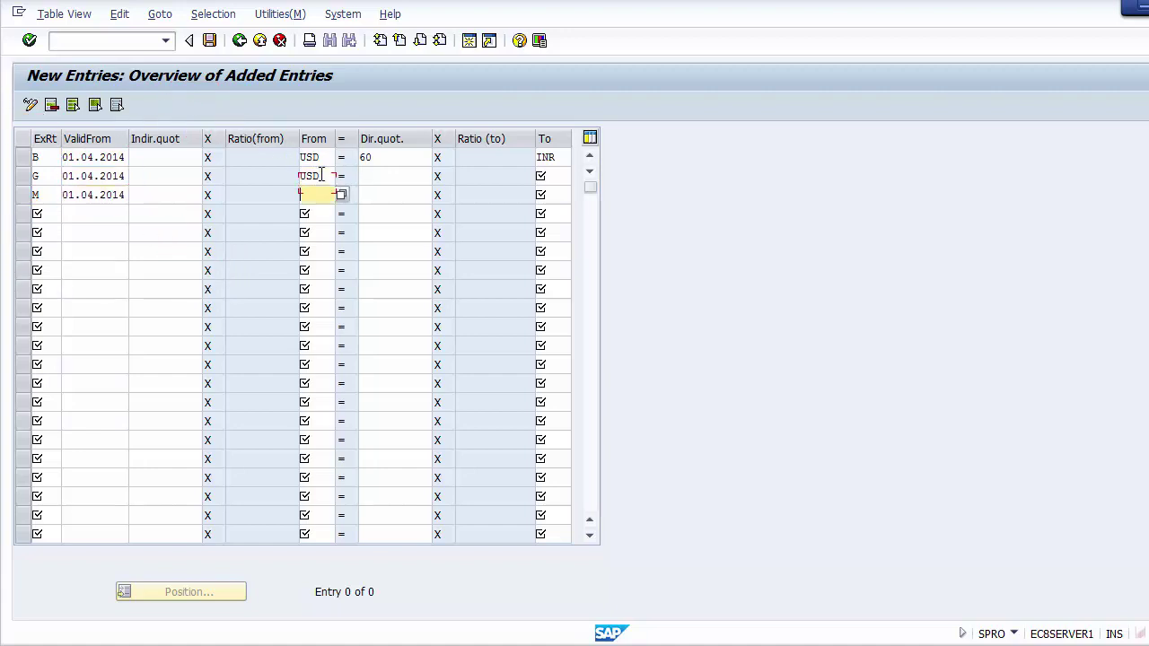
type("USD")
Enter direct quotations of 58 for rate type G and 60 for M
left_click(386, 173)
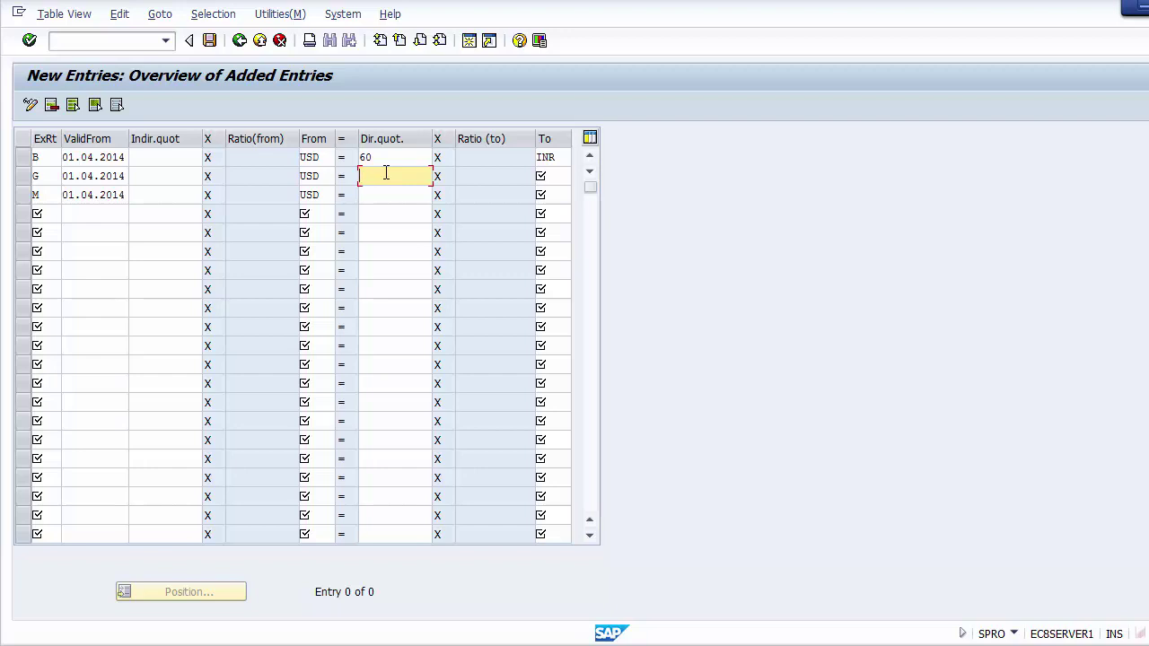
key("Up")
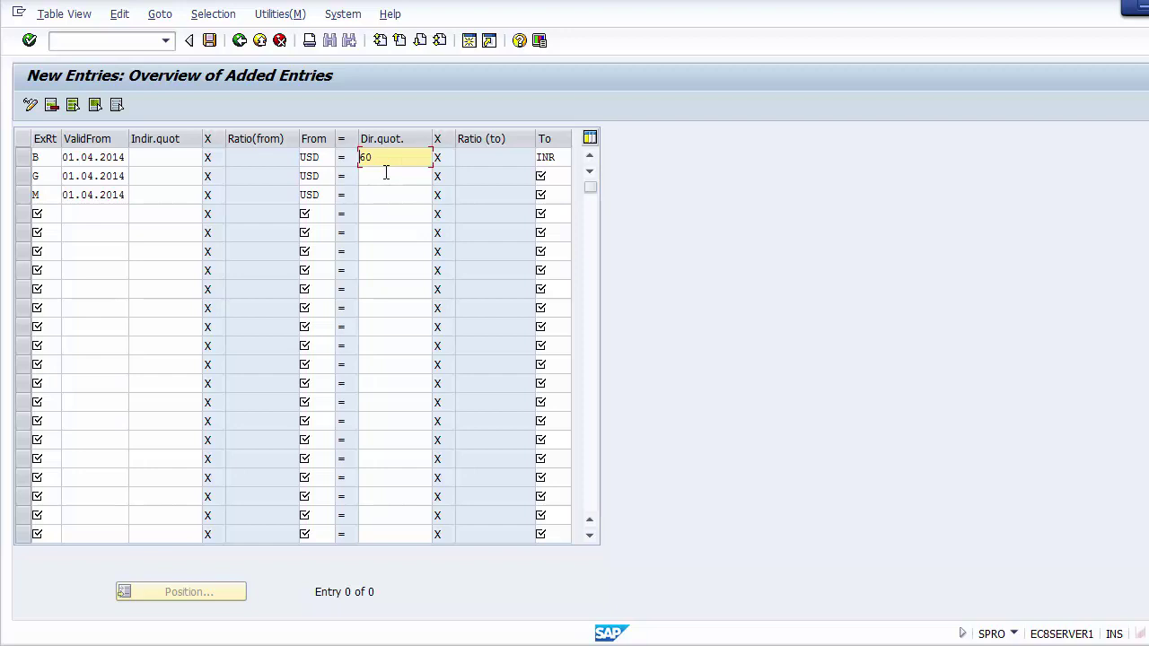
left_click(386, 175)
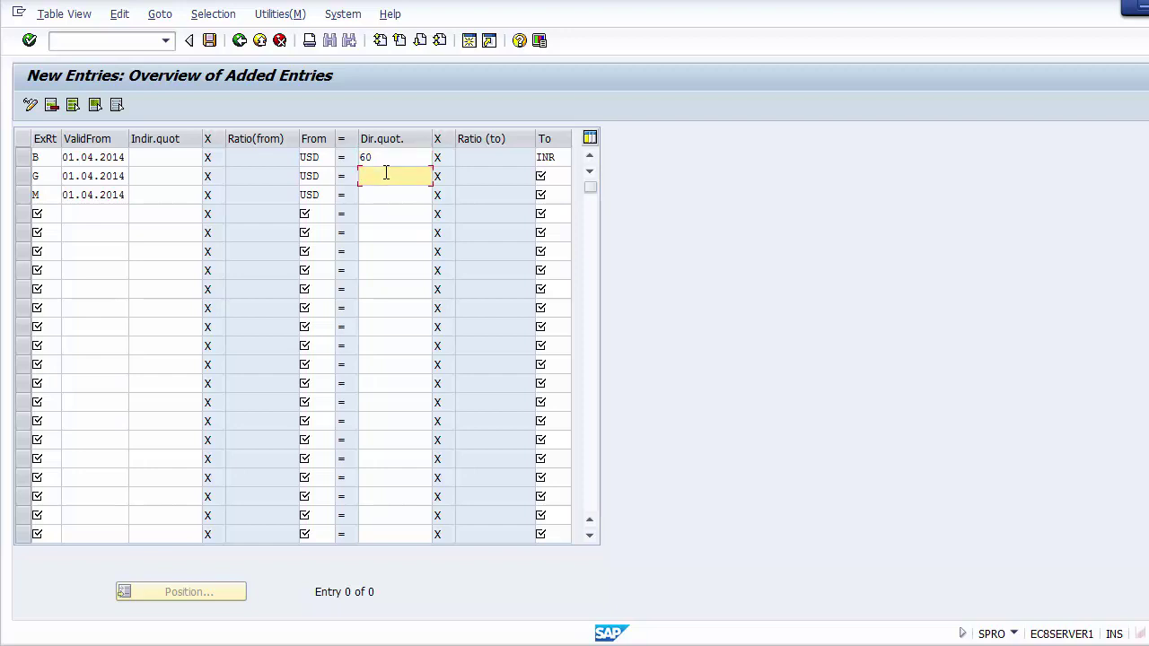
type("58")
key("Down")
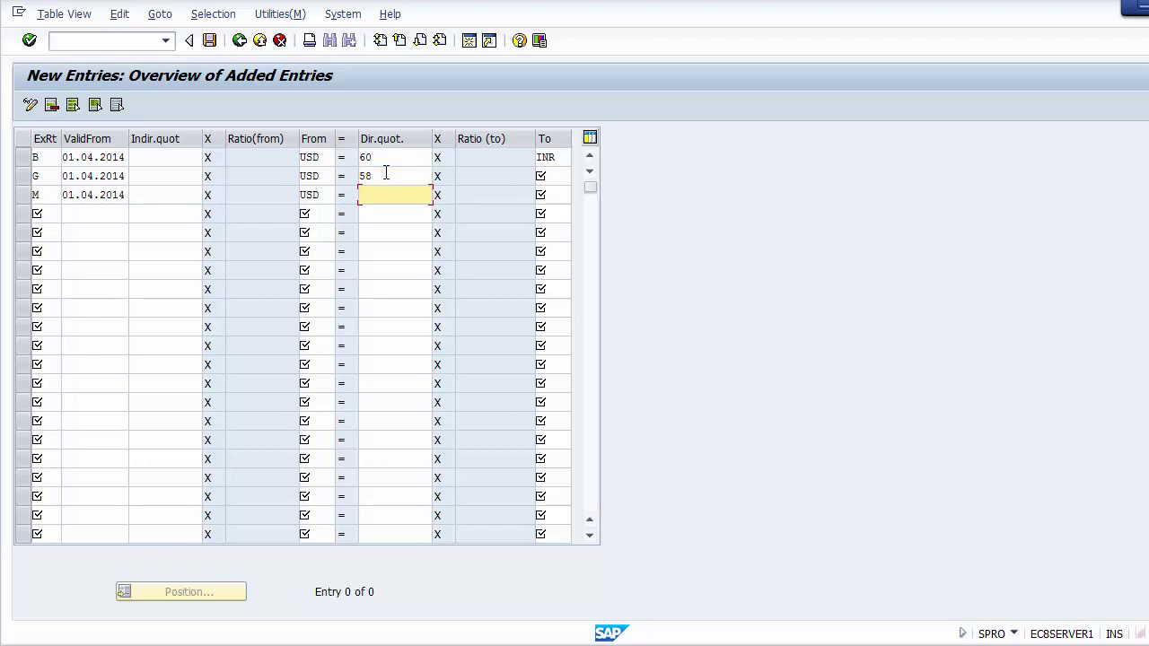
key("Up")
key("Up")
key("Down")
key("Up")
key("Down")
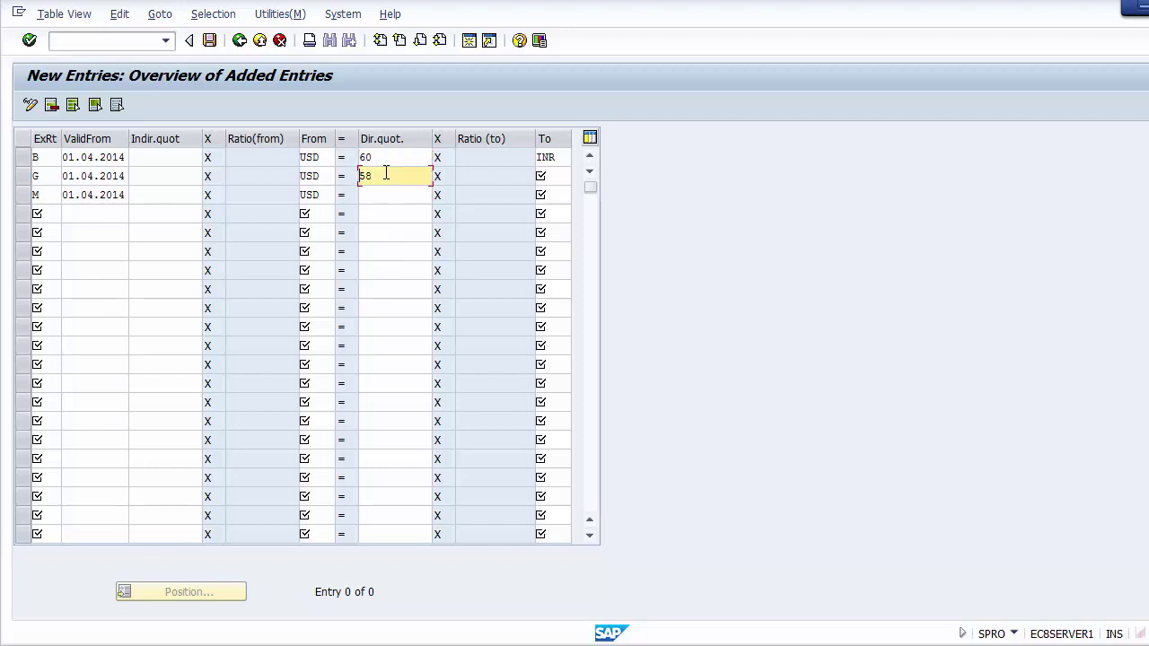
key("Up")
key("Down")
key("Down")
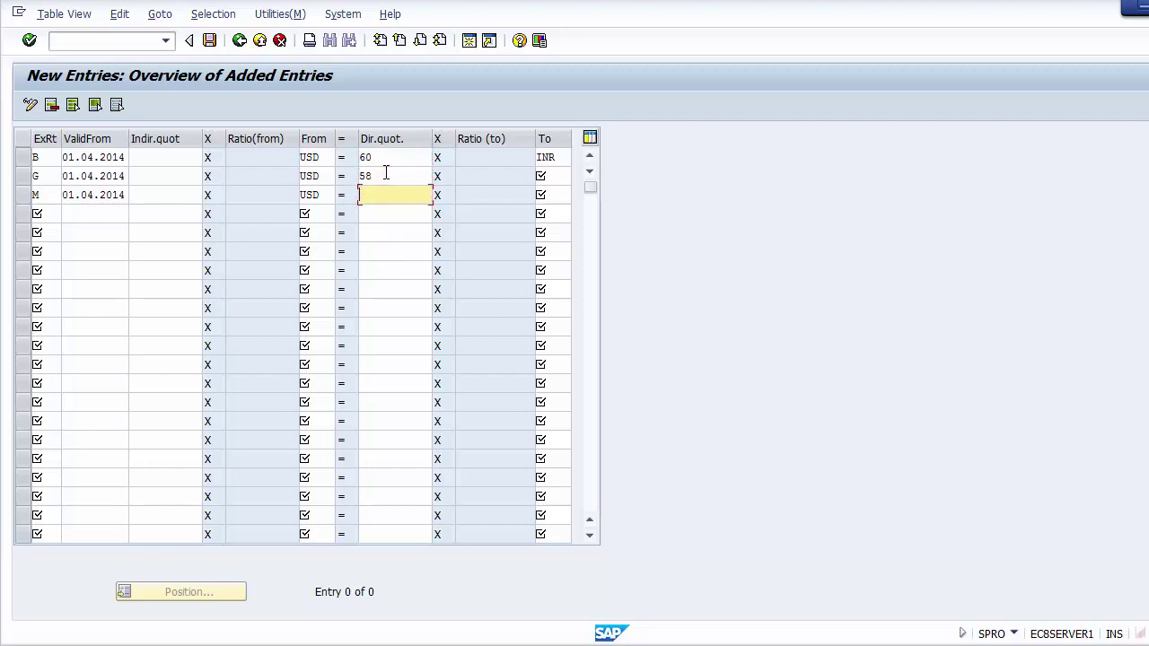
type("59")
key("BackSpace")
key("BackSpace")
type("60")
left_click(554, 176)
Enter INR as the target currency on the remaining rows and review the quotations
type("INR")
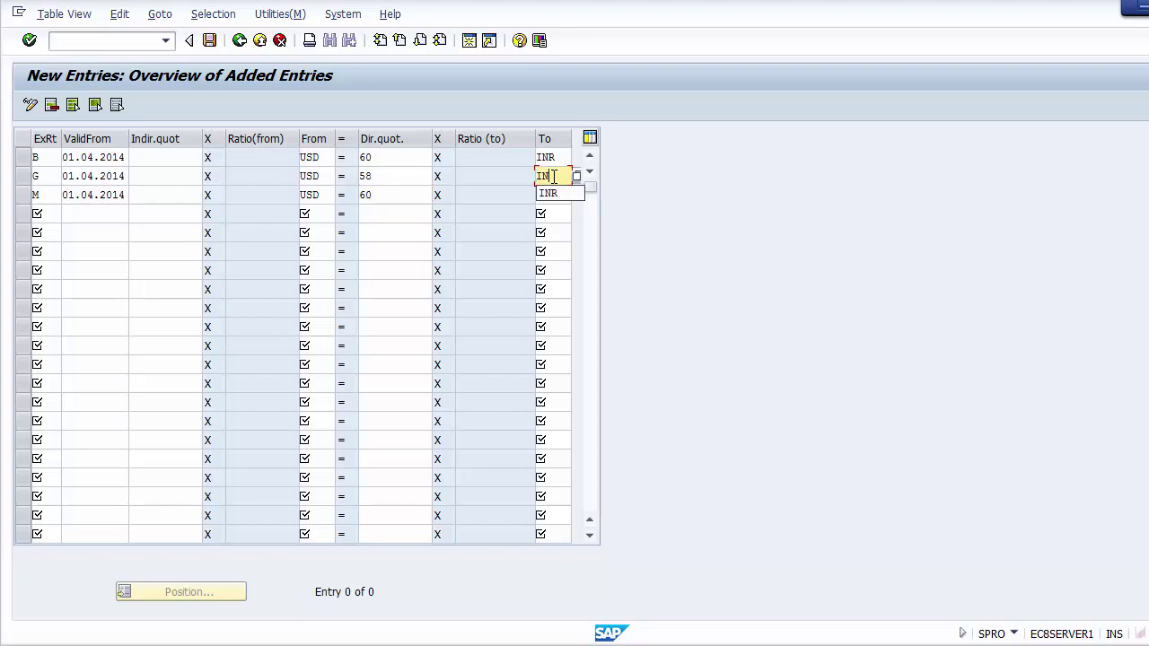
key("Down")
type("INR")
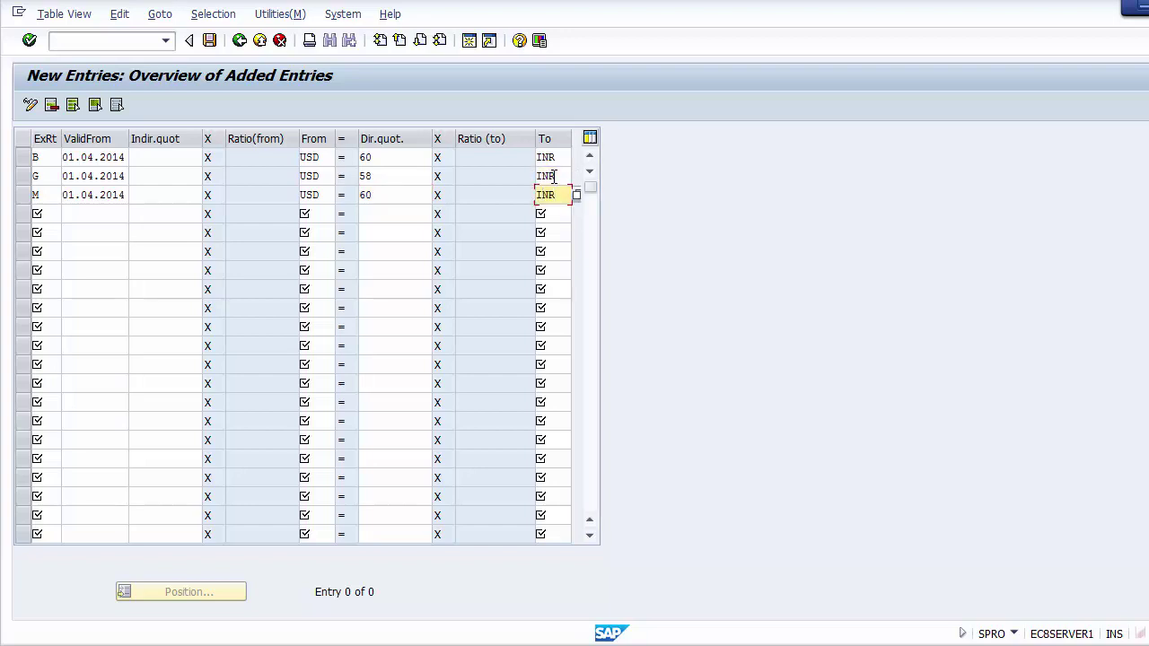
left_click(402, 175)
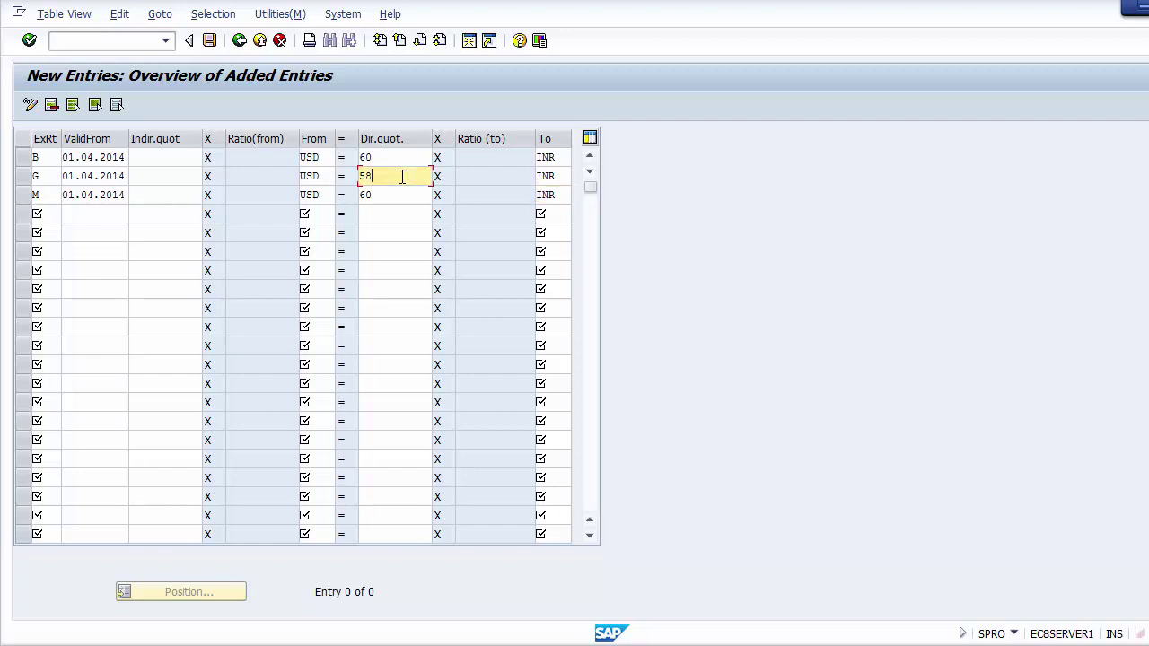
left_click(142, 156)
left_click(146, 180)
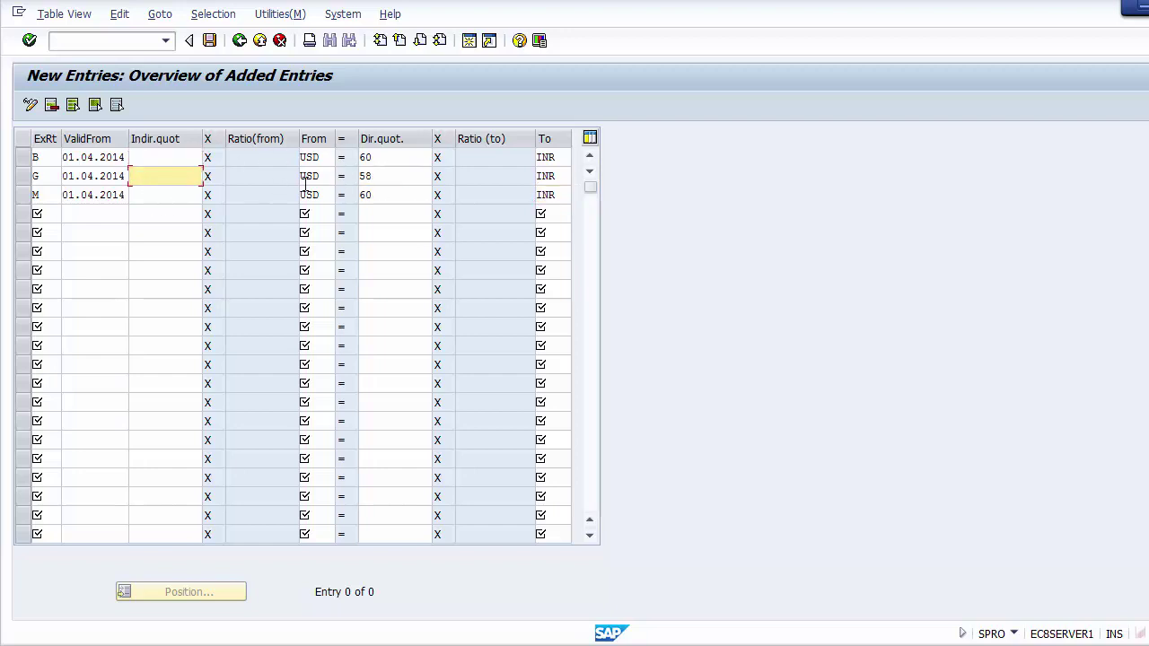
left_click(386, 170)
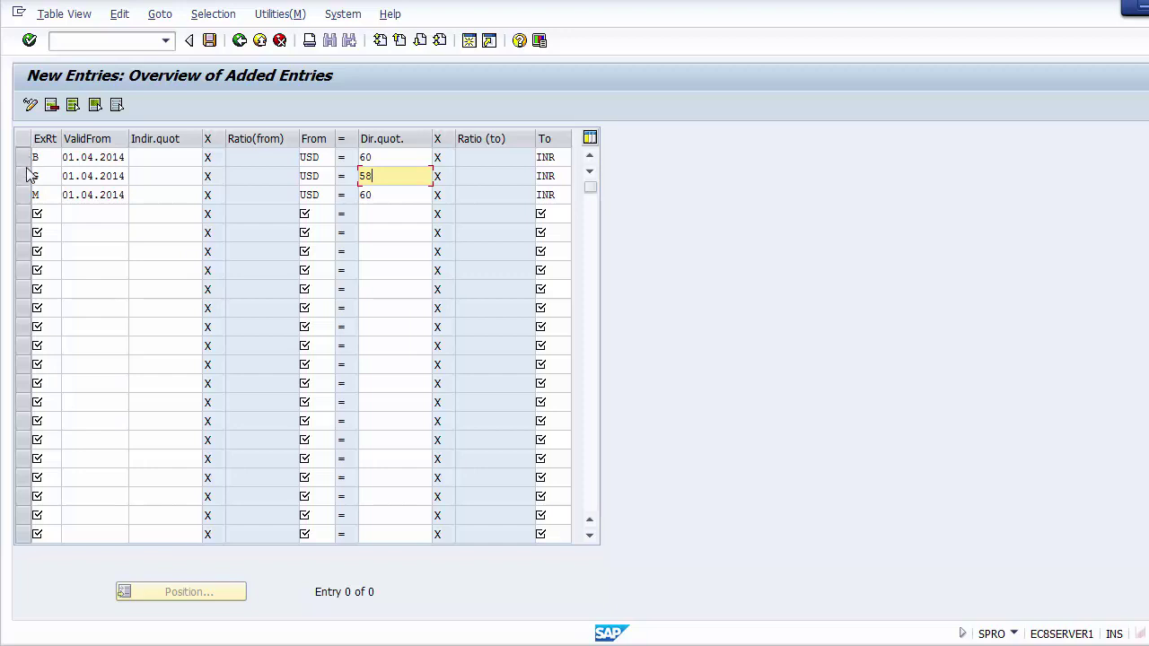
Change the type M USD-to-INR direct quotation from 60 to 59
left_click(323, 156)
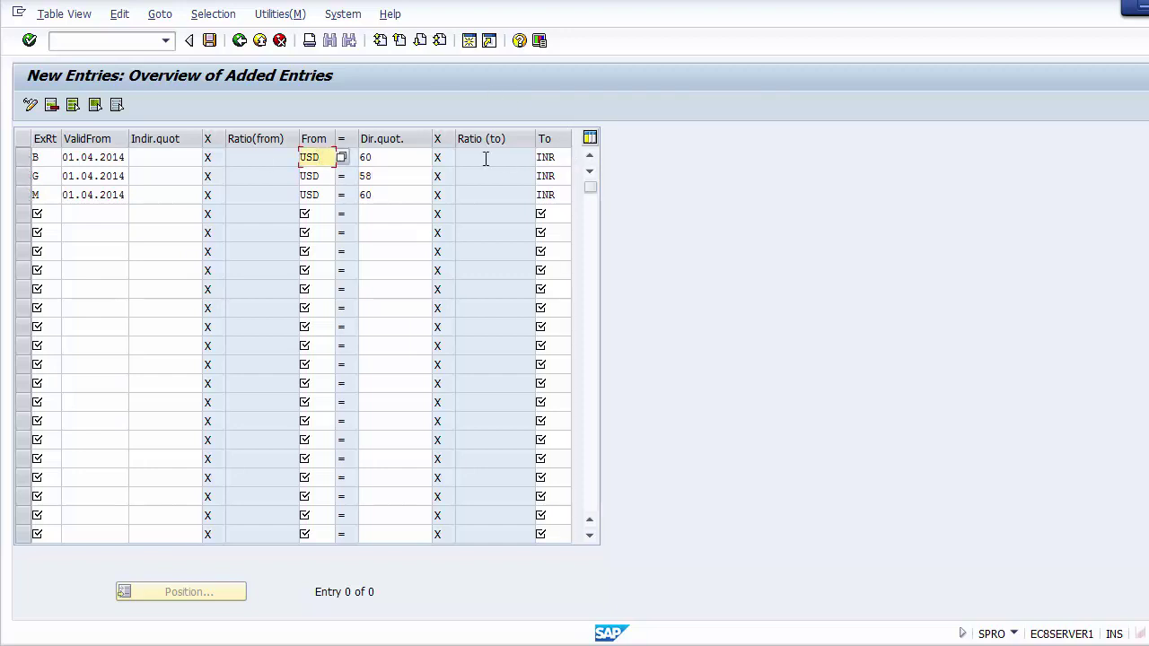
left_click(402, 157)
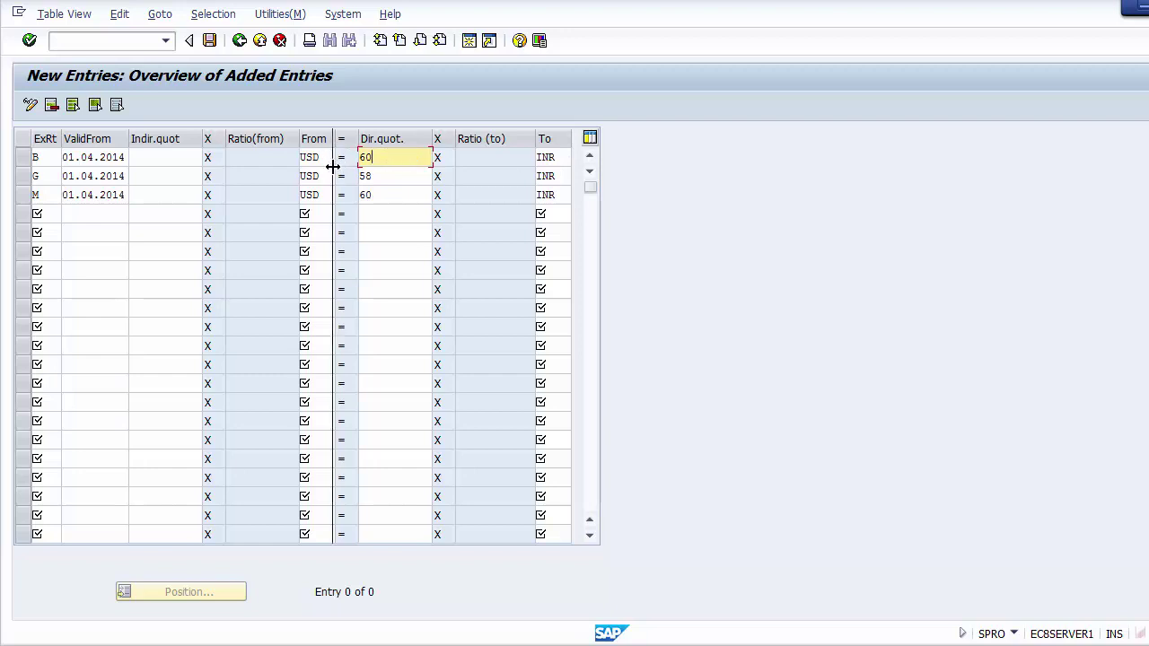
left_click(384, 178)
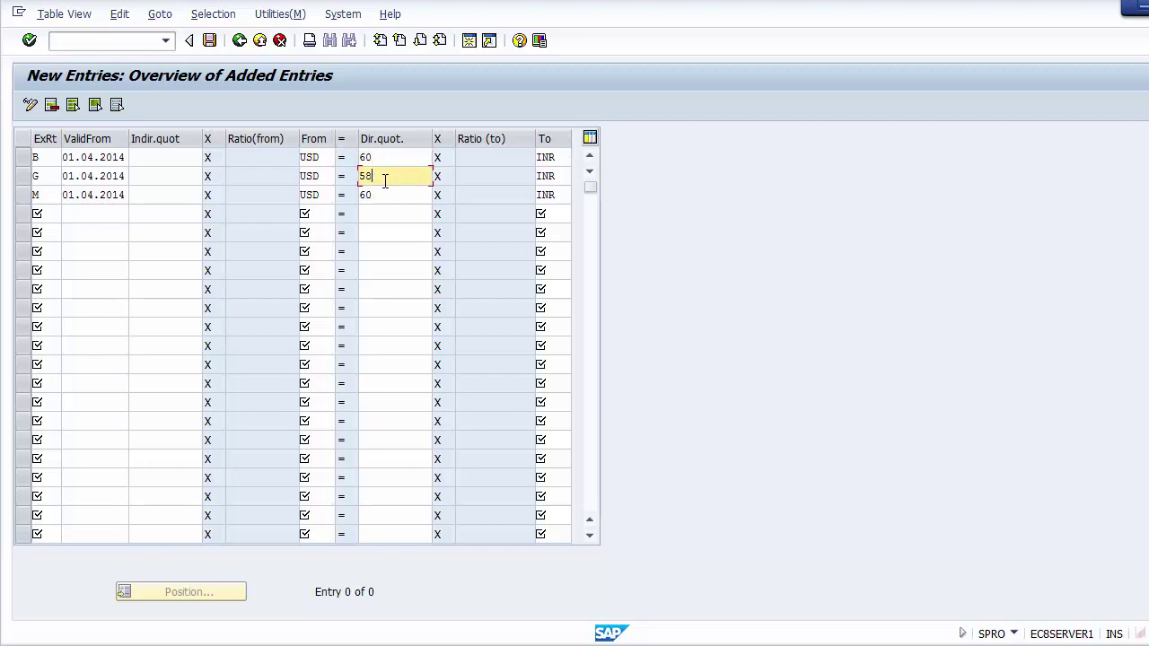
left_click(322, 175)
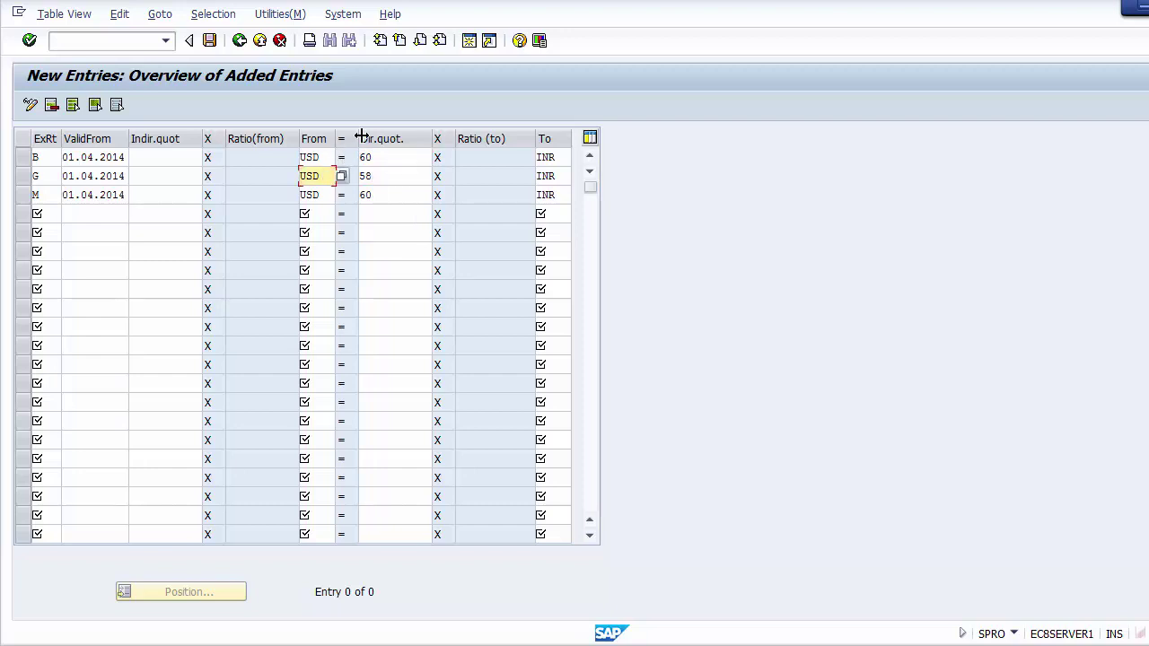
left_click(389, 196)
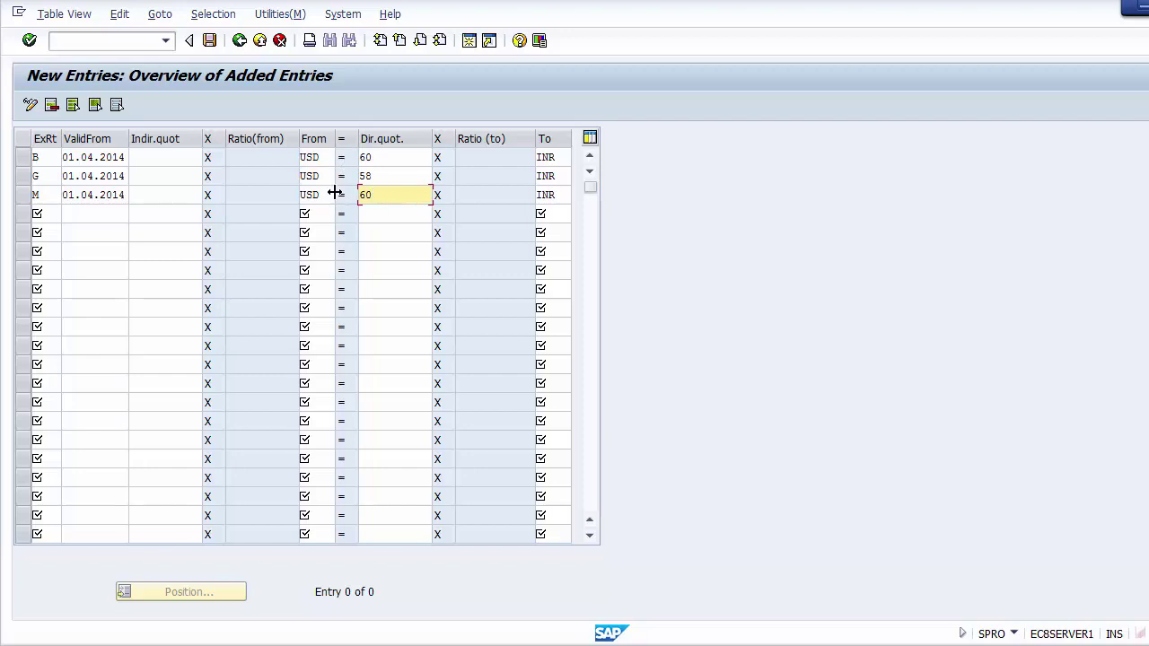
key("BackSpace")
key("BackSpace")
type("59")
left_click(315, 194)
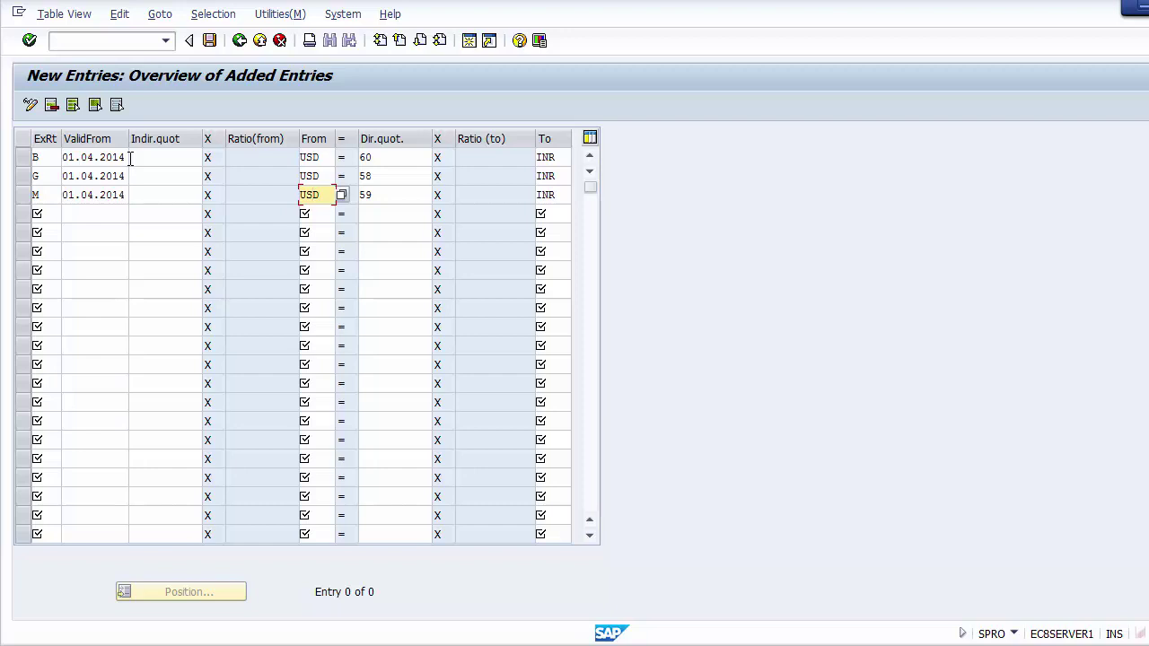
Save the B, G and M USD-to-INR rates and go back to the overview
left_click(210, 43)
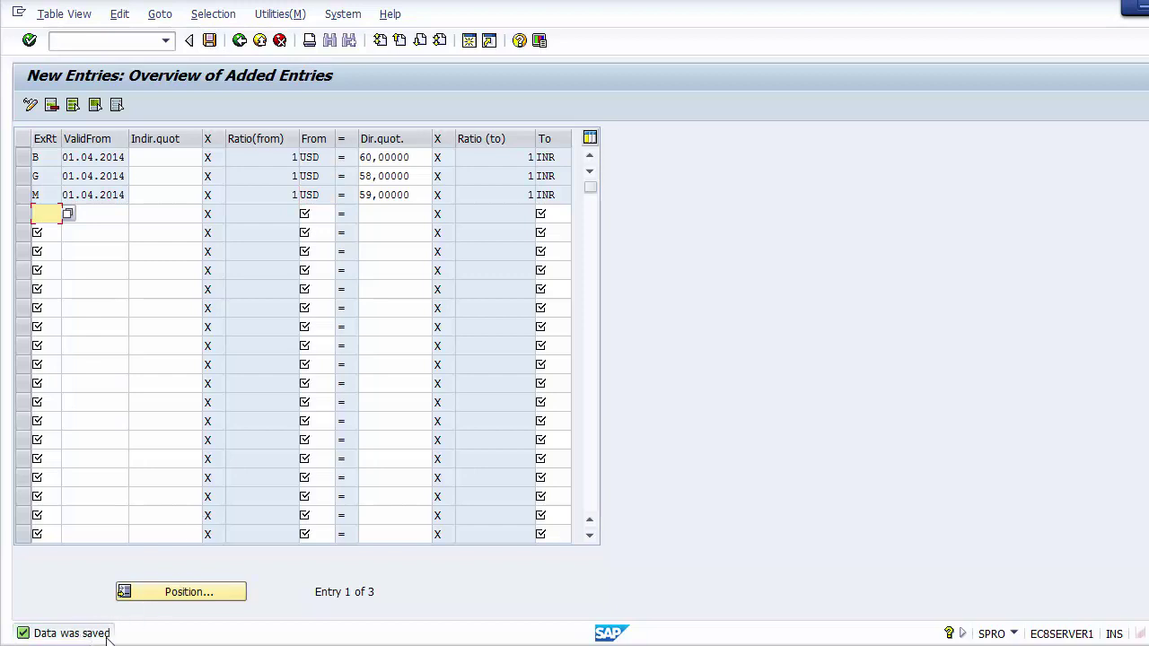
left_click(240, 41)
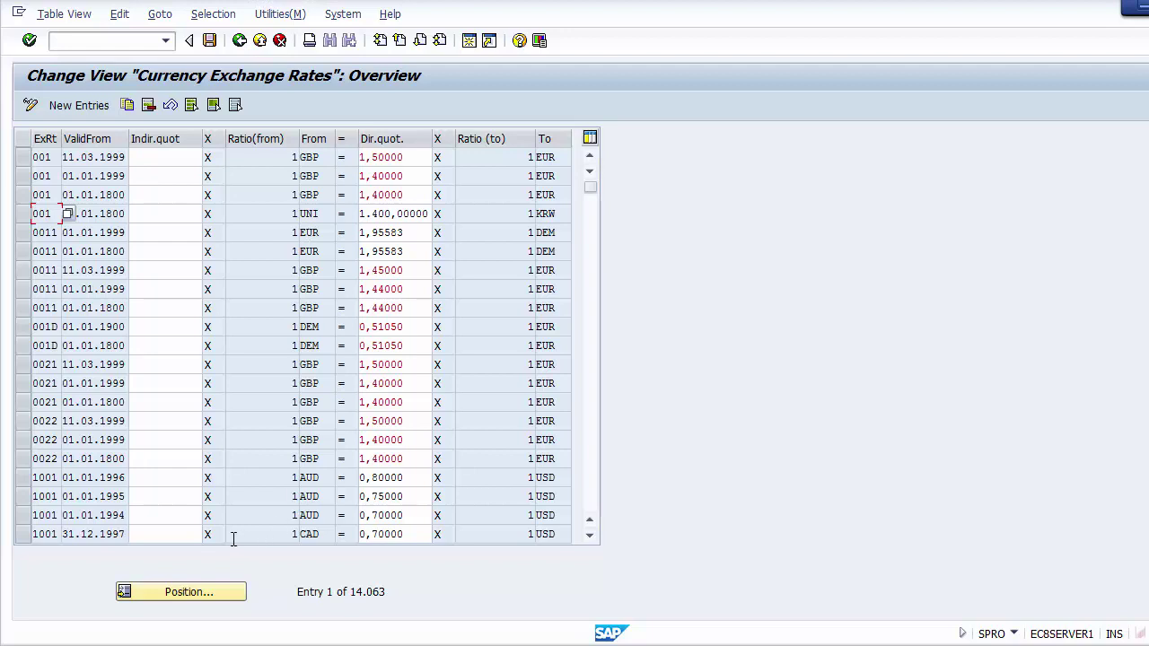
Position the exchange rate list on rate type B, USD to INR
left_click(183, 593)
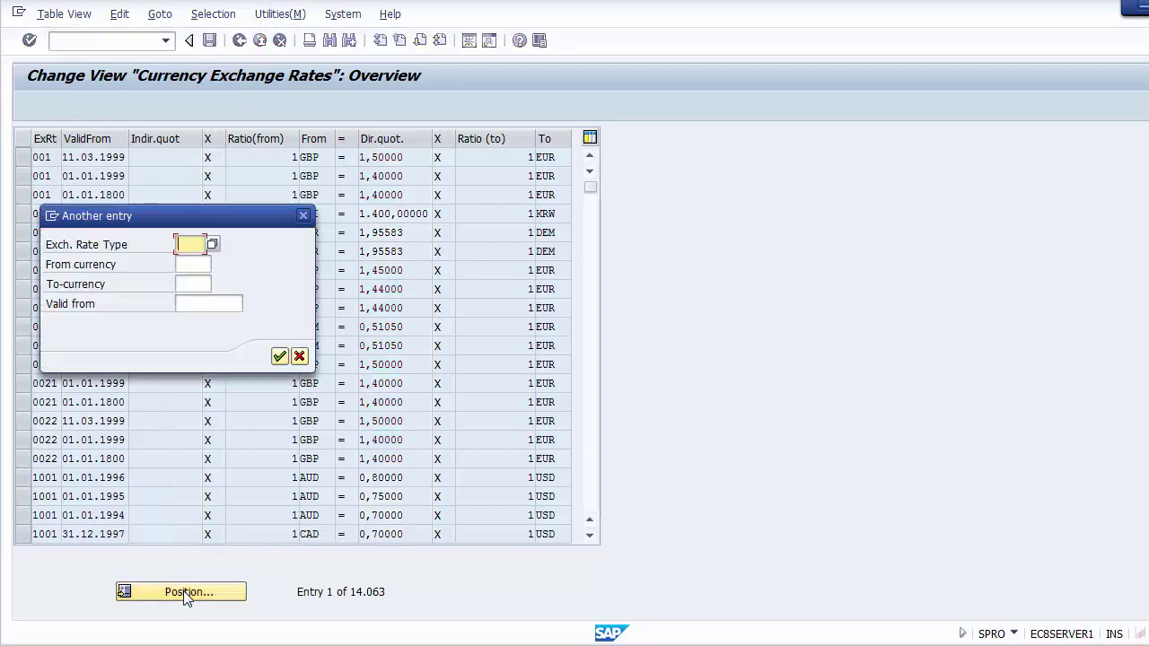
type("BV")
key("BackSpace")
key("Tab")
key("BackSpace")
key("Down")
key("Return")
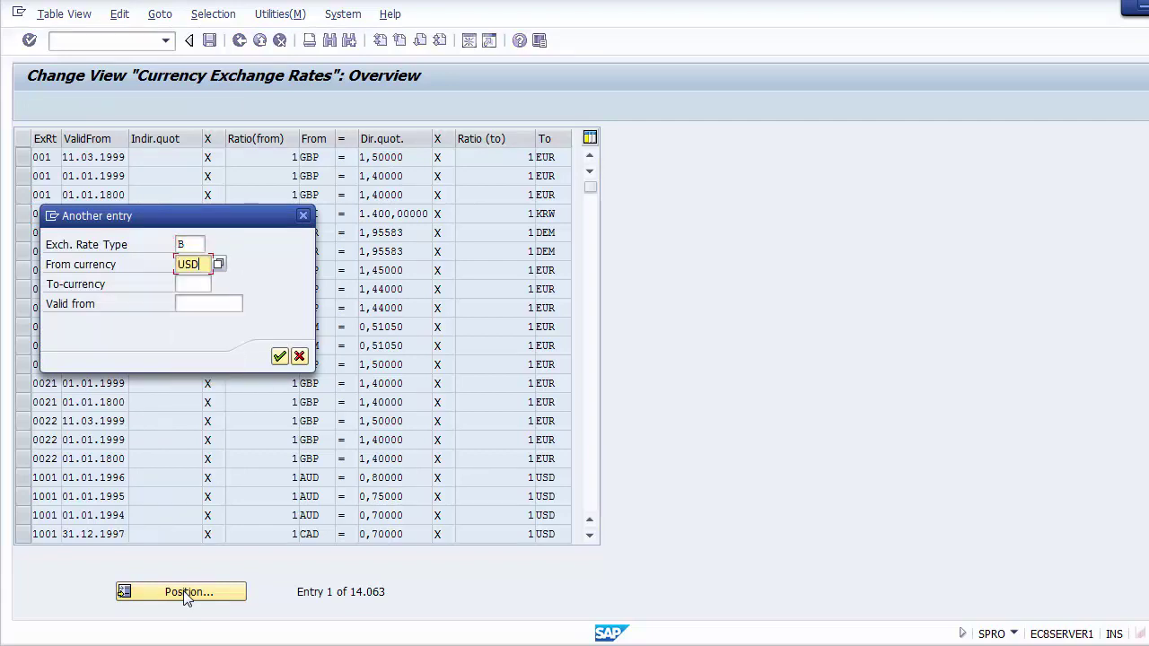
key("Tab")
key("Down")
key("Down")
key("Down")
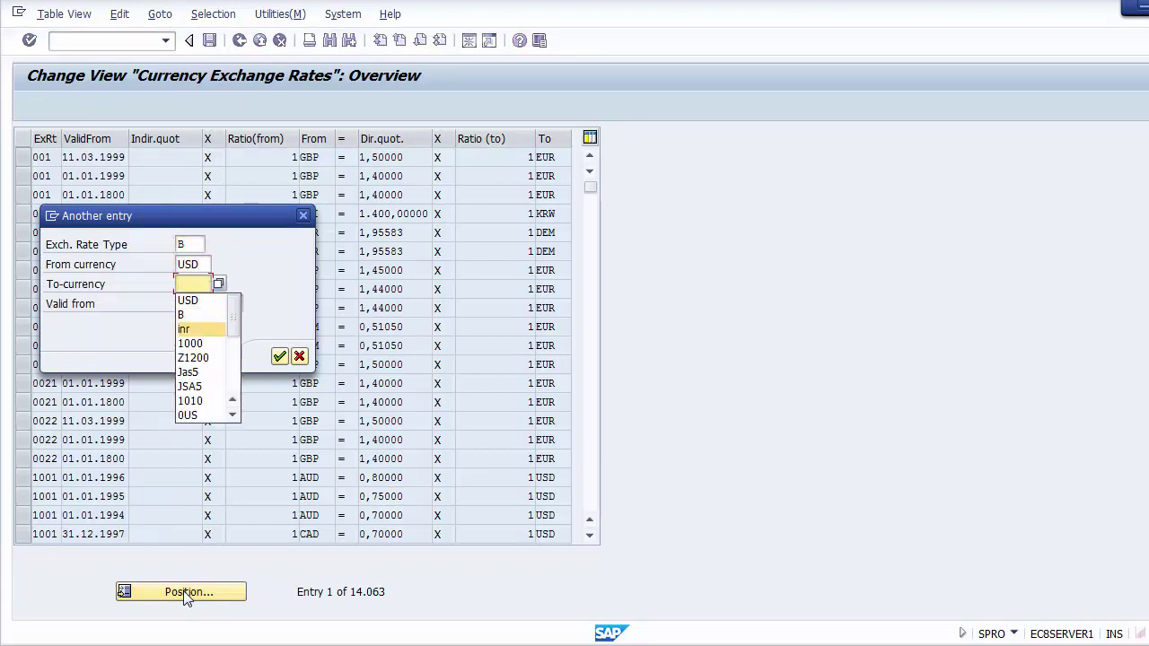
key("Return")
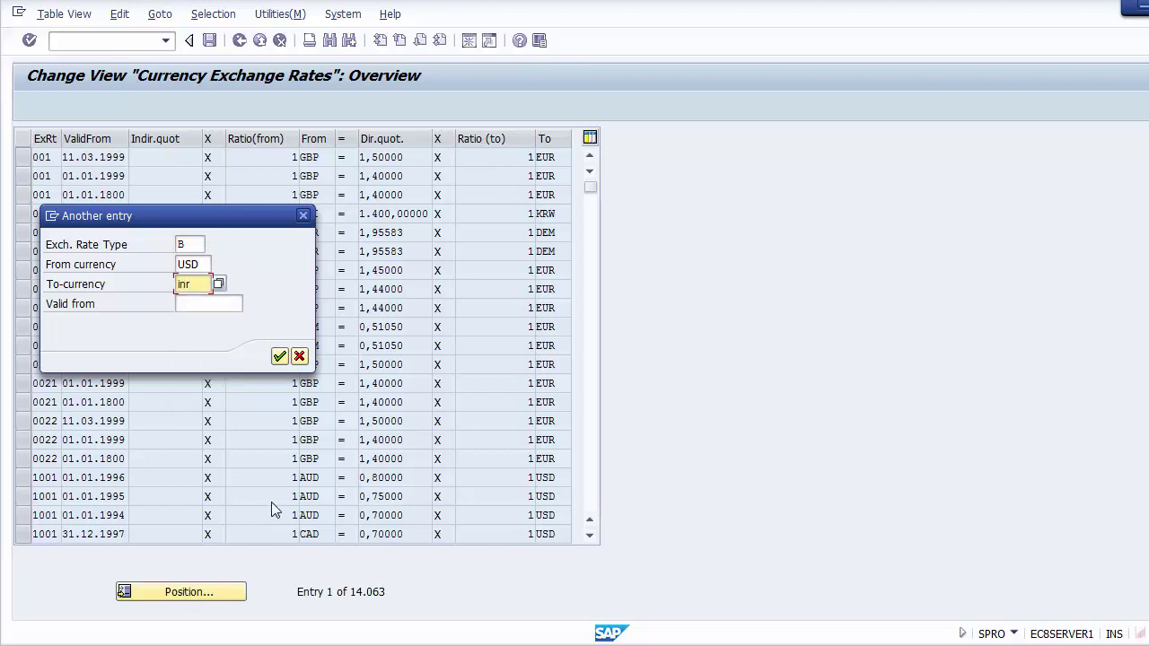
left_click(279, 357)
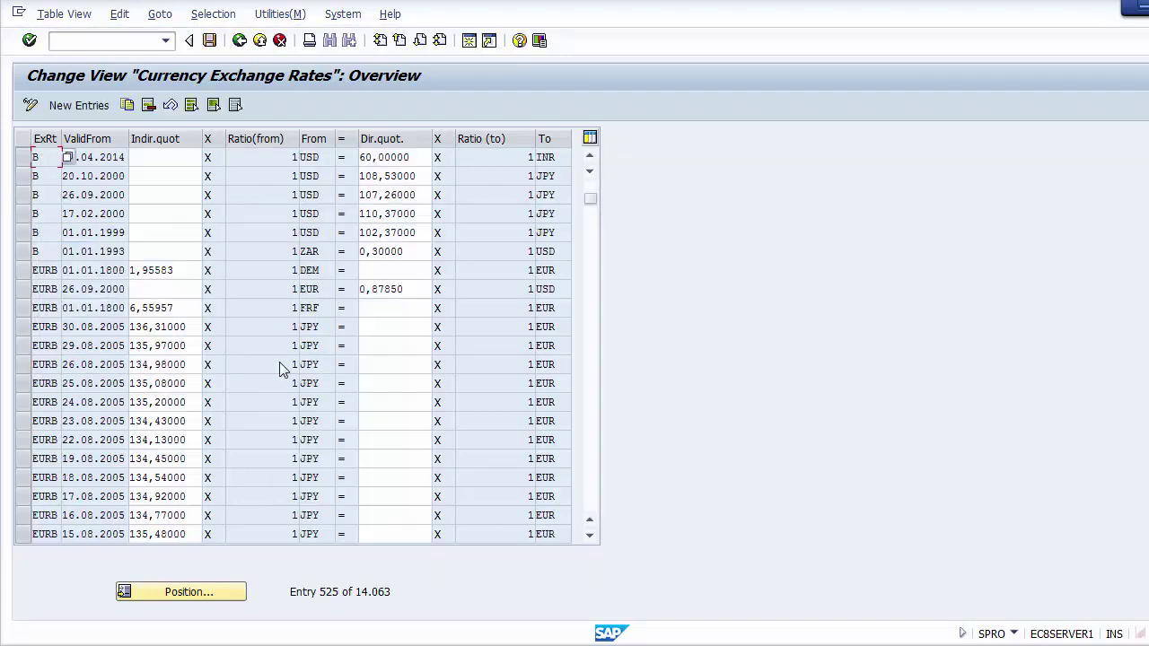
Check the type B rate of 60, back out to Execute Project, and switch to PowerPoint
left_click(25, 157)
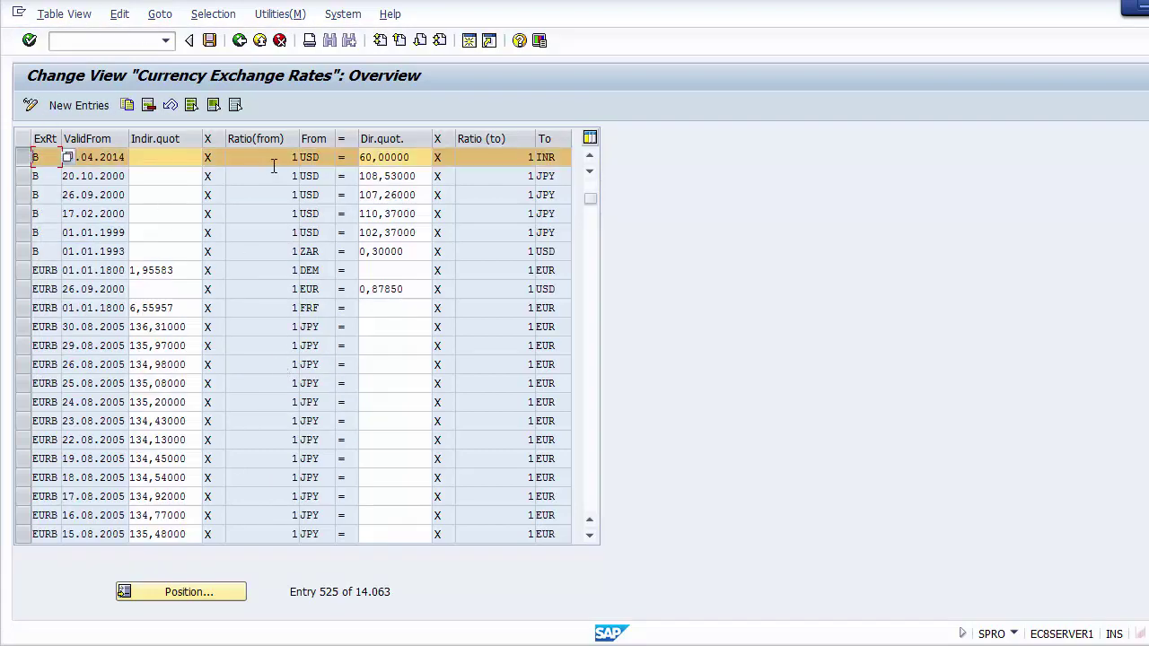
left_click(238, 159)
left_click(18, 160)
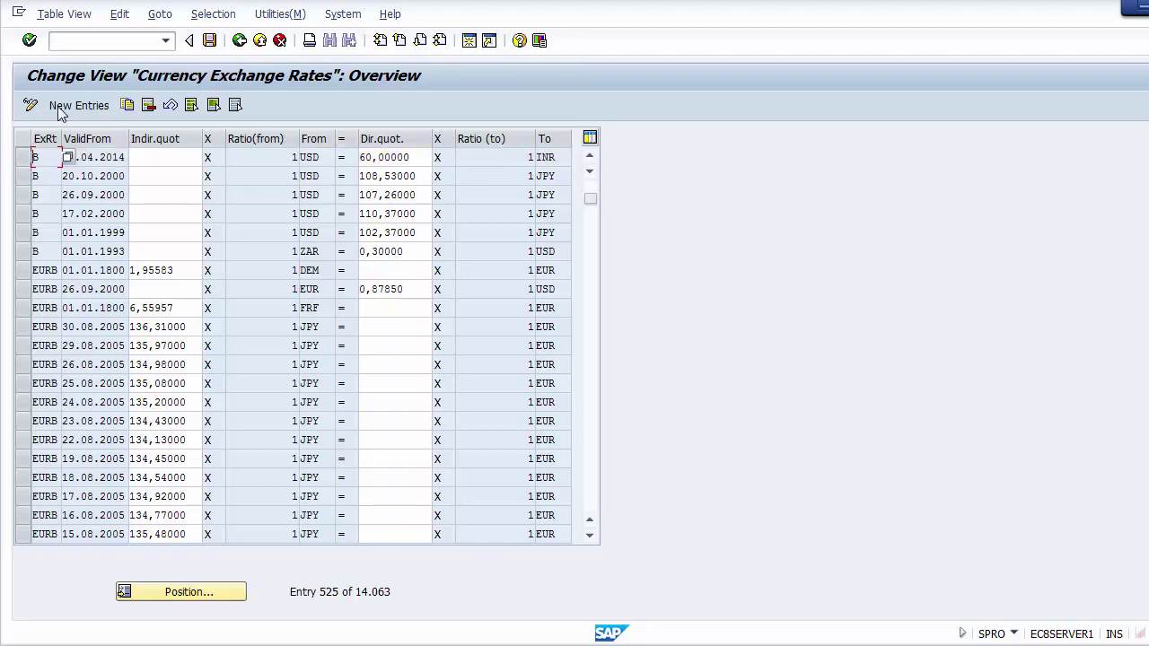
left_click(240, 42)
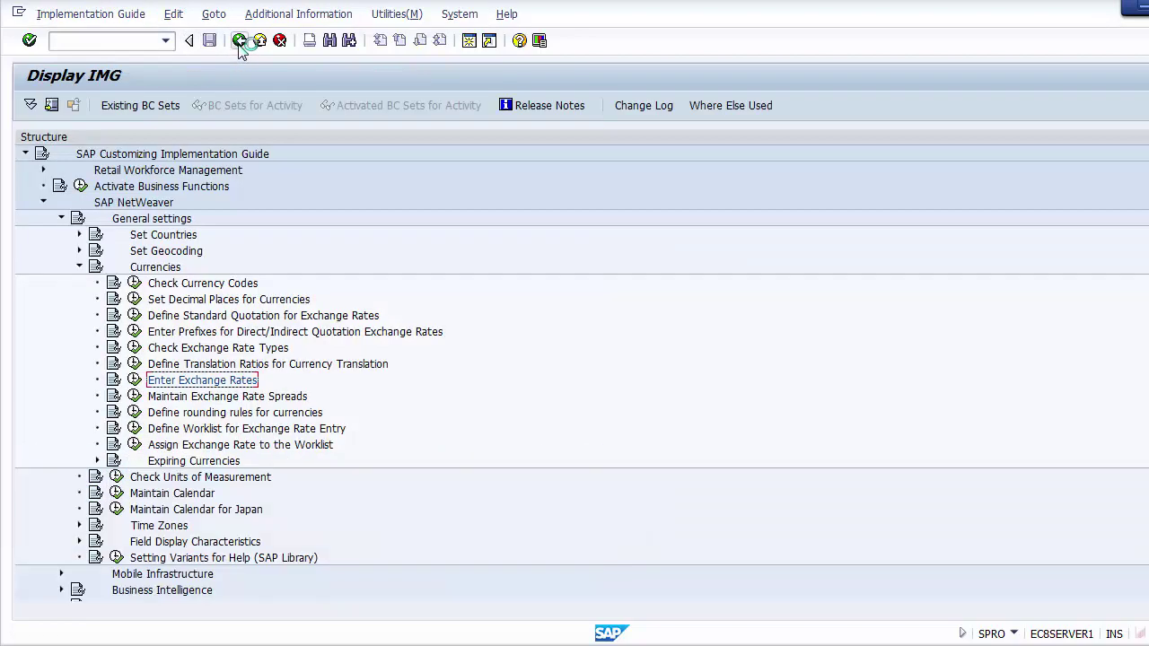
left_click(238, 41)
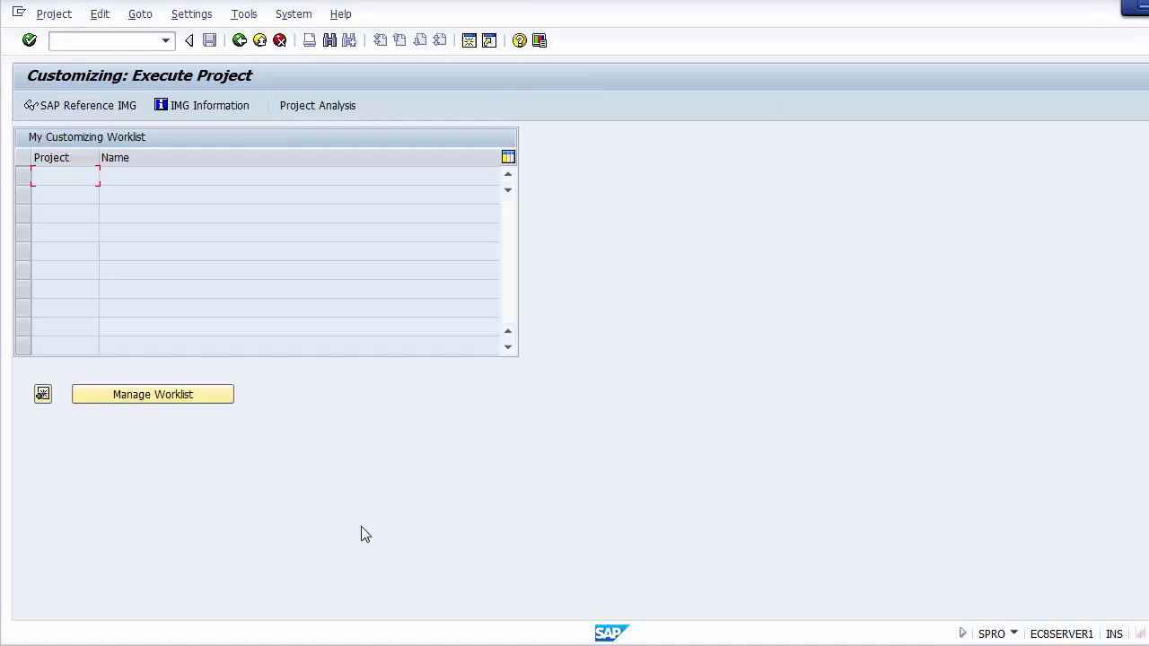
left_click(392, 637)
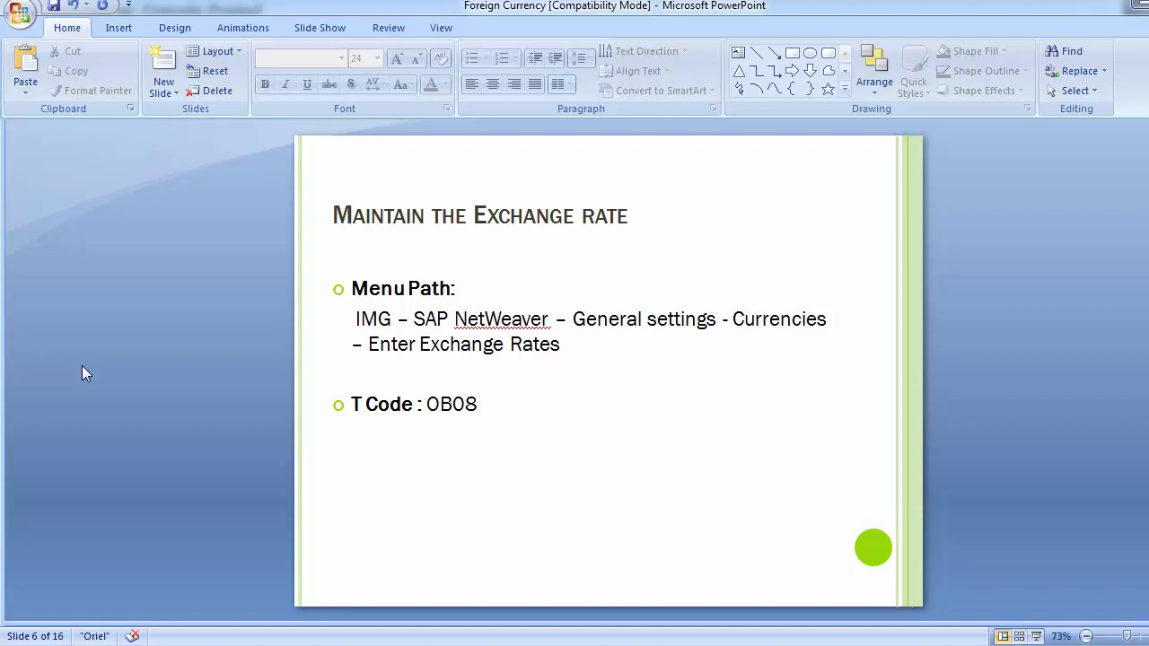
Advance to slide 7, Unit Testing, then return to the SAP Customizing window
key("Page_Down")
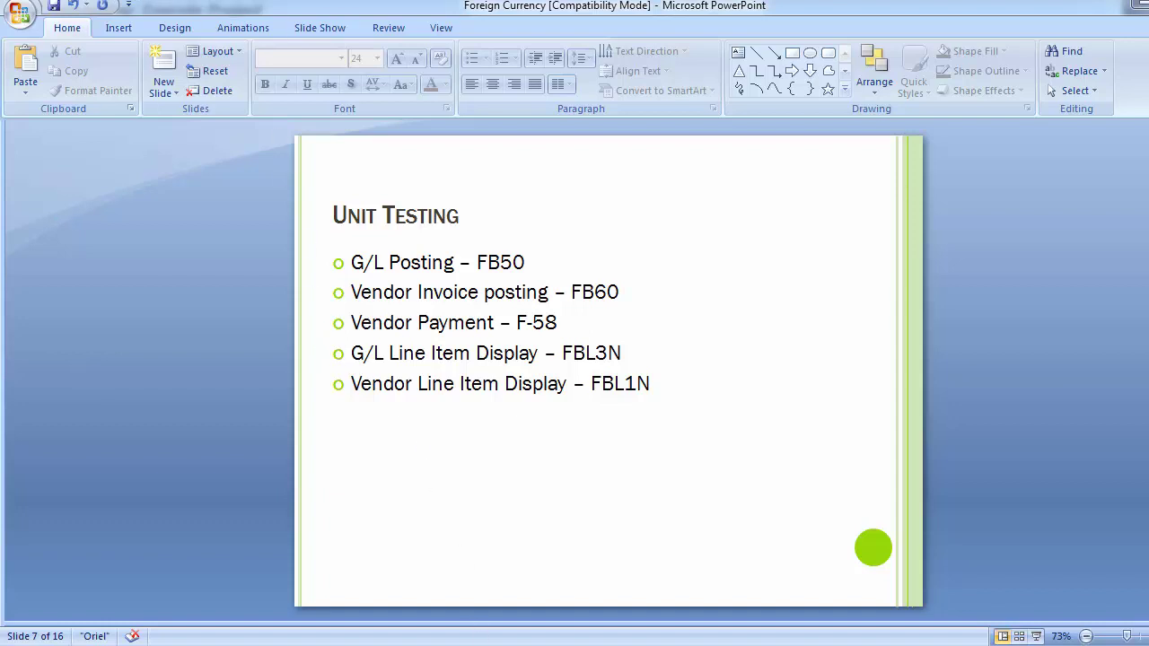
left_click(589, 593)
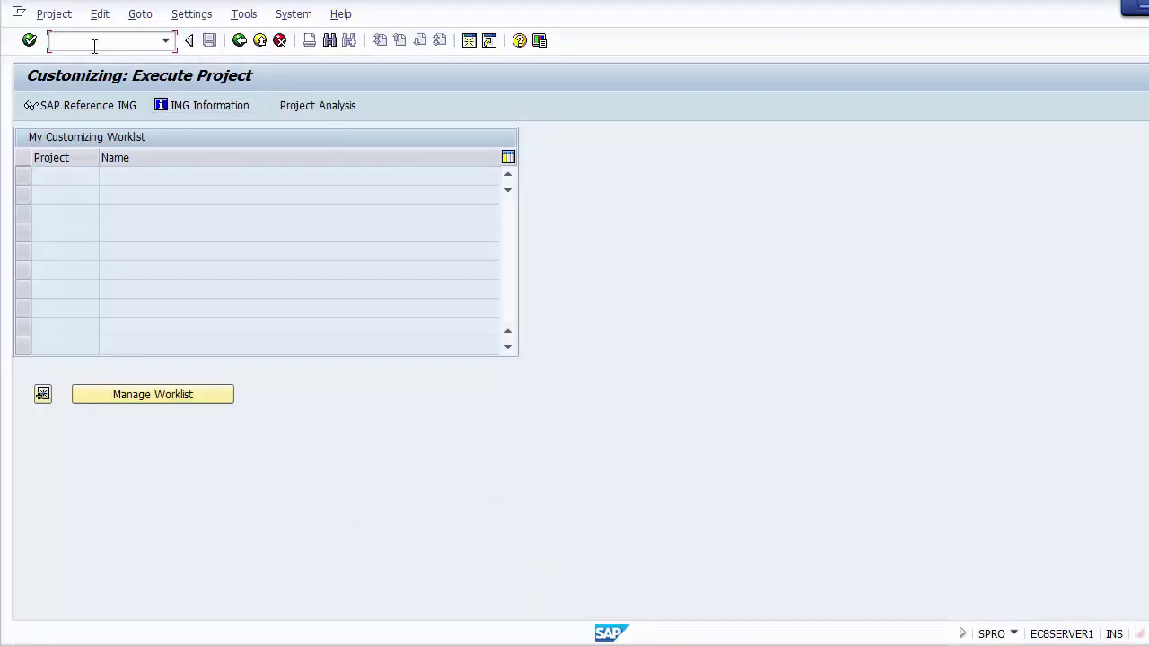
Recheck the OB08 code on PowerPoint slide 6, then run /nob08 in SAP
key("alt+Tab")
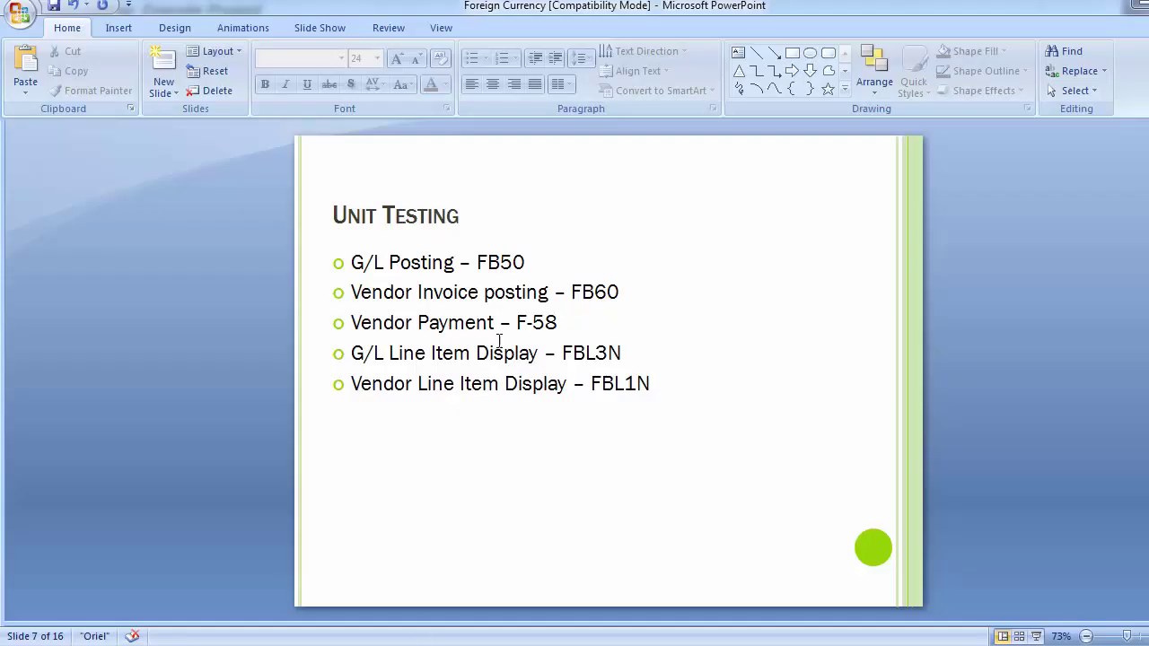
scroll(520, 305, "up", 1)
left_click(509, 378)
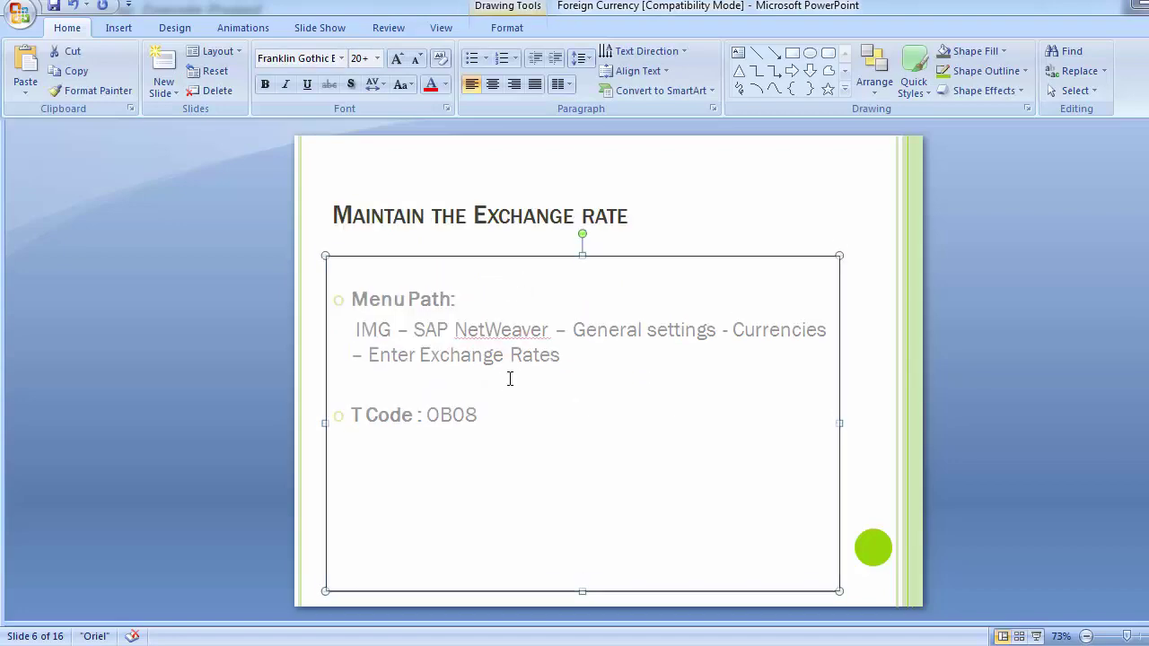
left_click(499, 408)
left_click(172, 396)
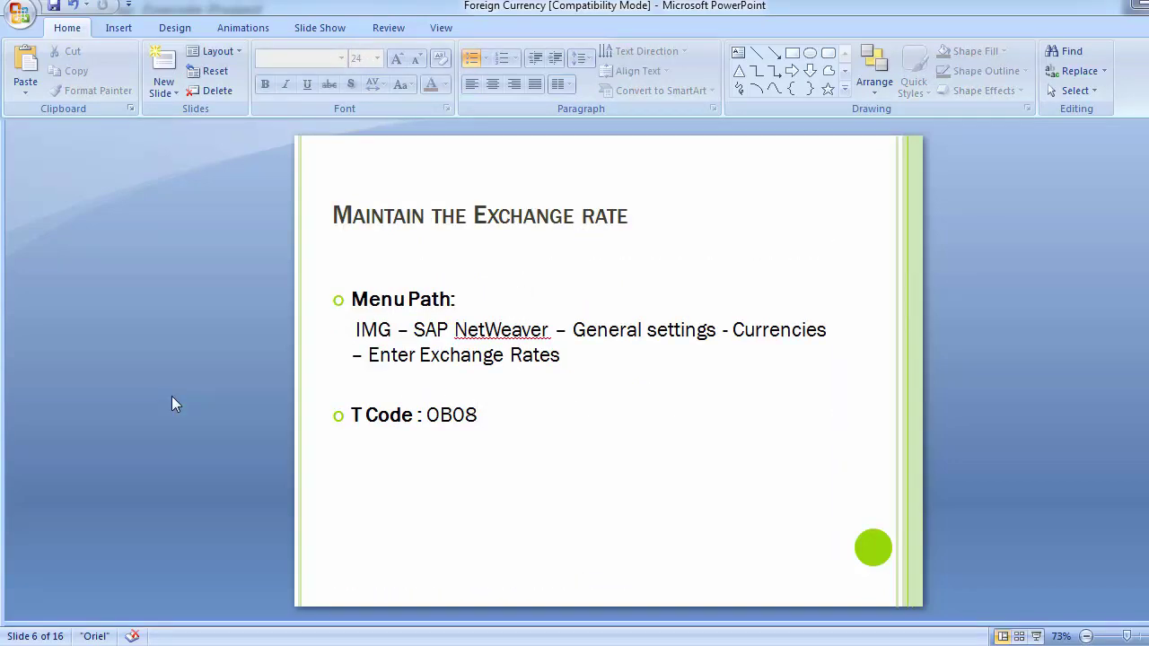
key("alt+Tab")
type("/")
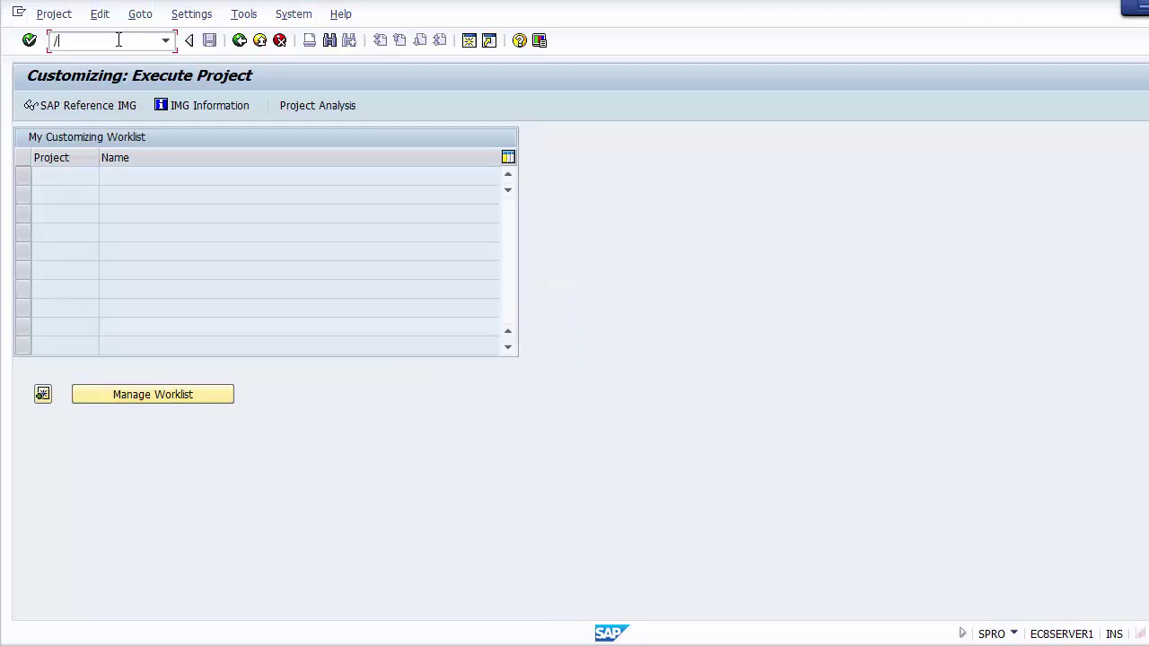
type("nob08")
key("Return")
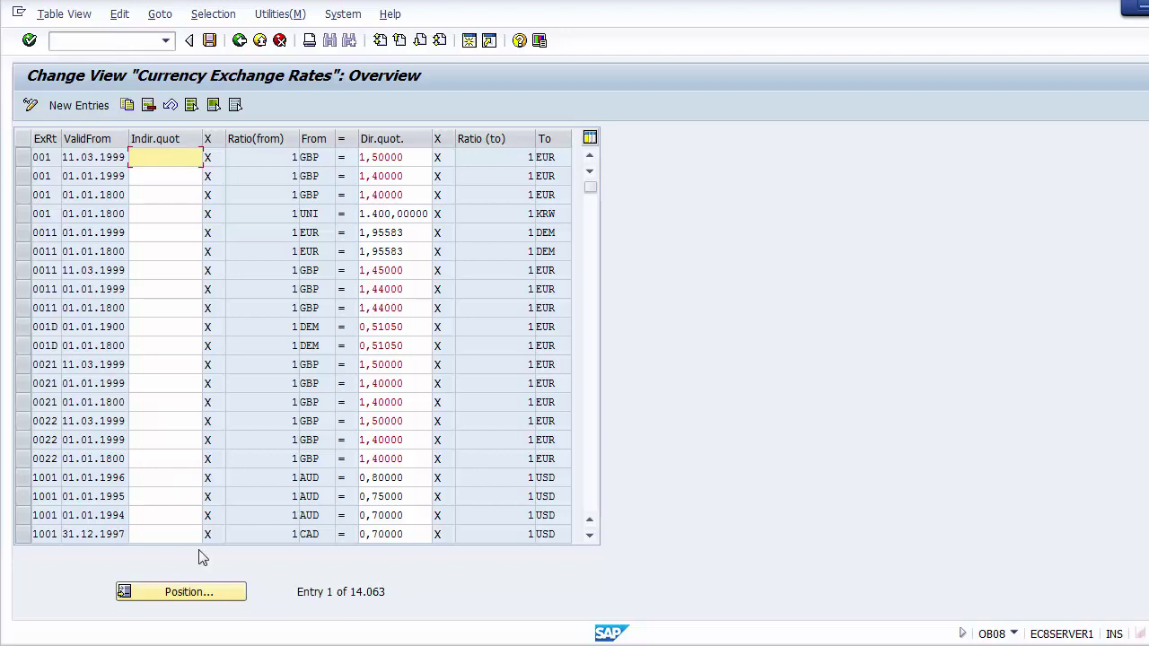
Position the exchange rate list on rate type M, USD to INR
left_click(181, 600)
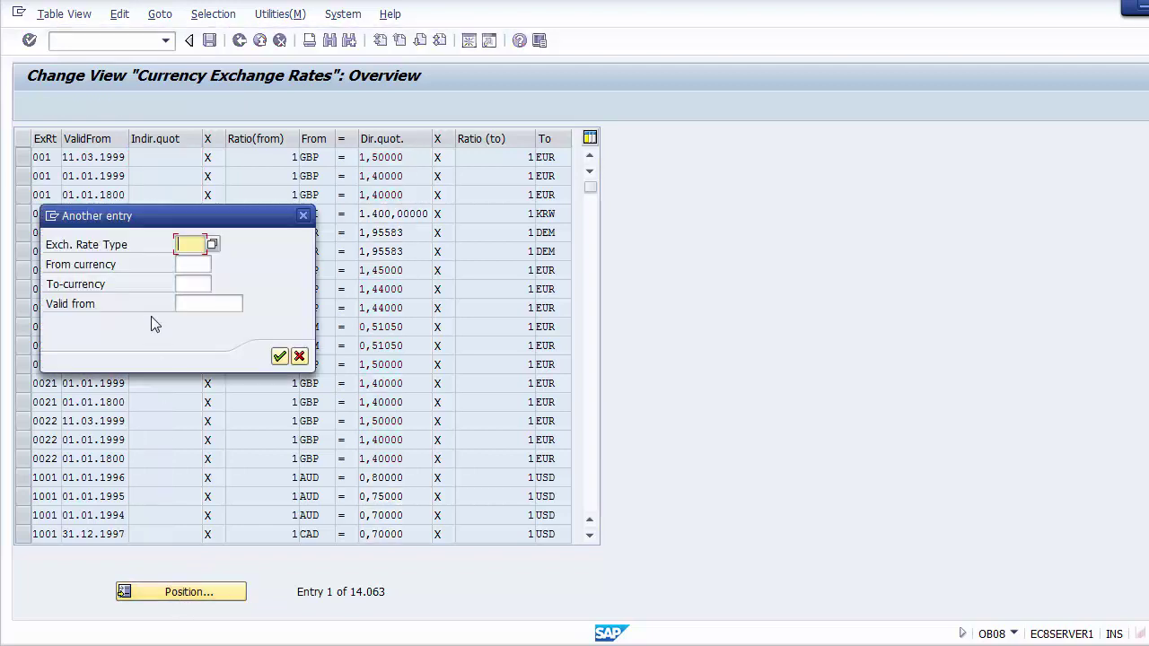
type("M")
key("Tab")
type("USD")
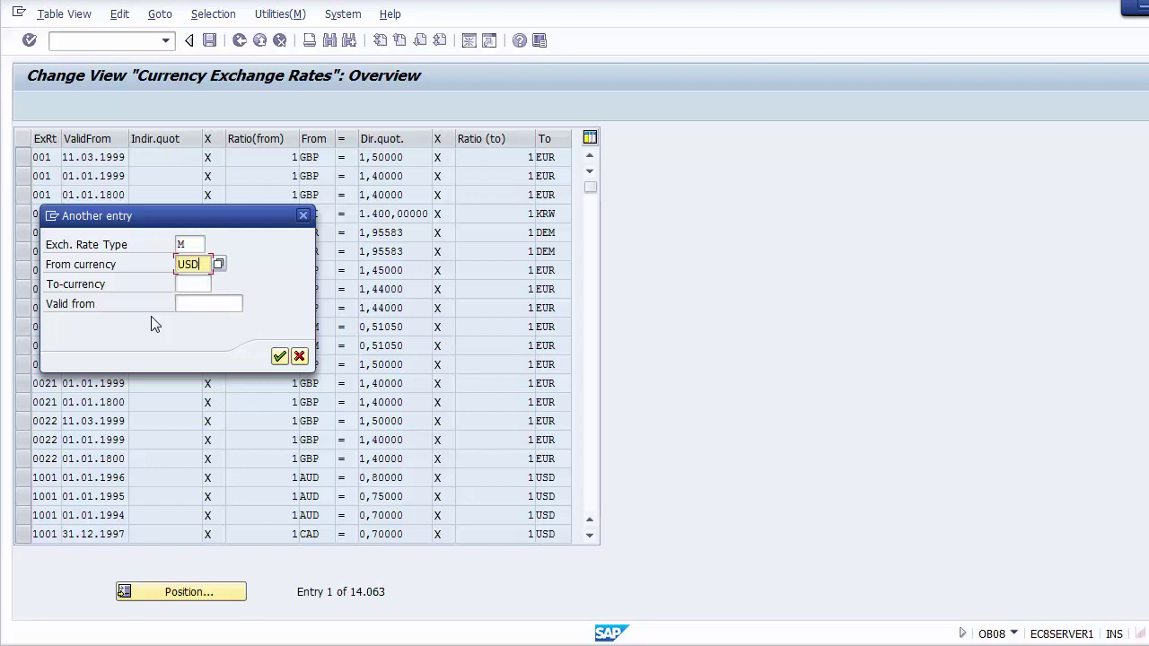
key("Tab")
type("INR")
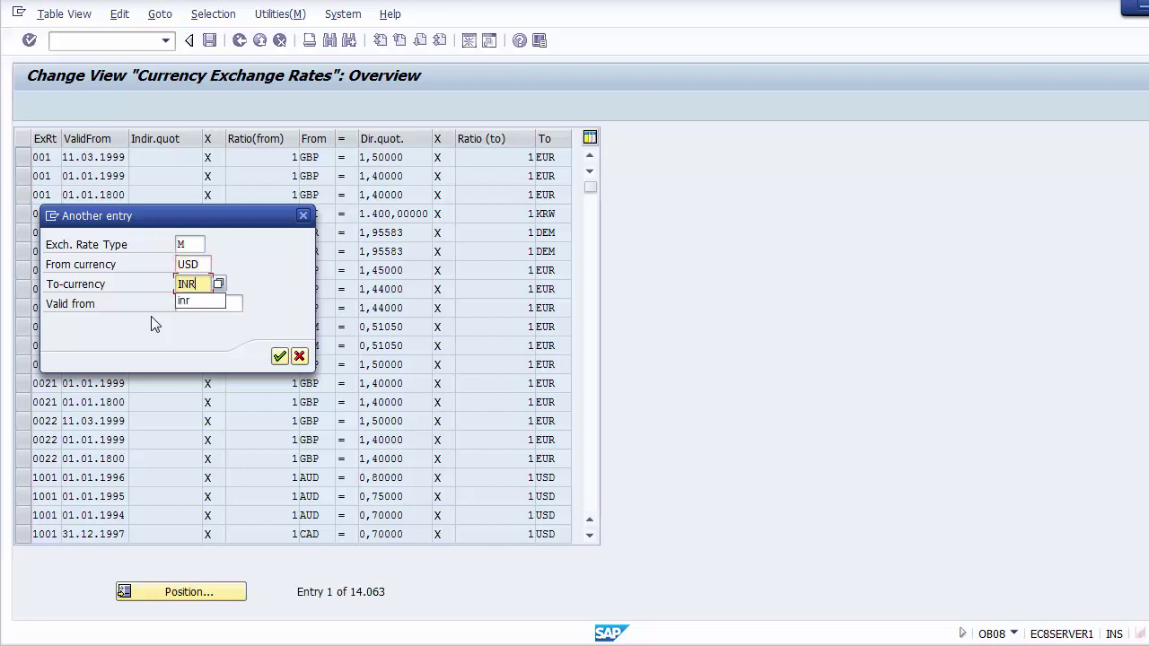
key("Return")
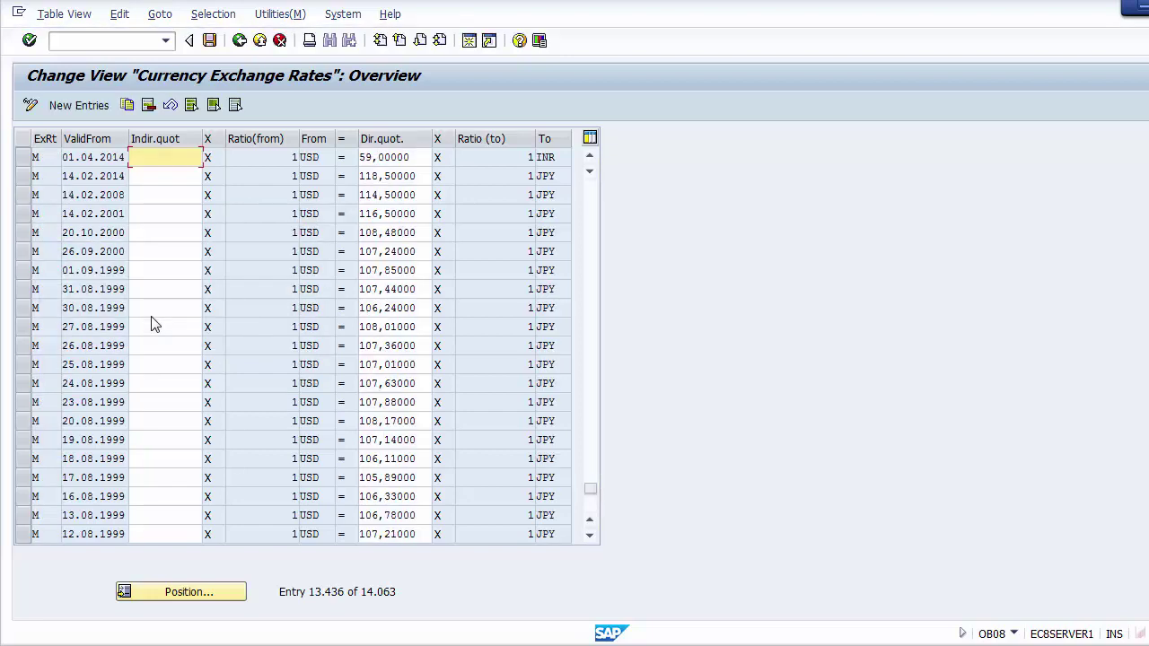
Review the first row's 01.04.2014 valid-from date and its rate of 59
left_click(99, 157)
left_click(24, 158)
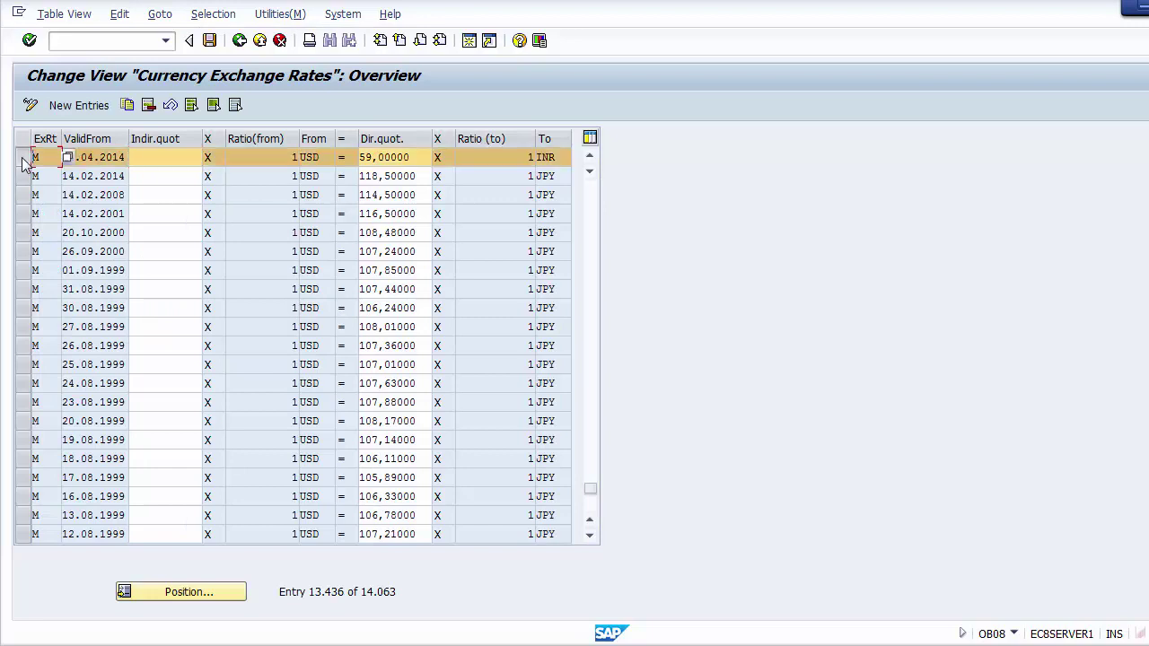
left_click(152, 158)
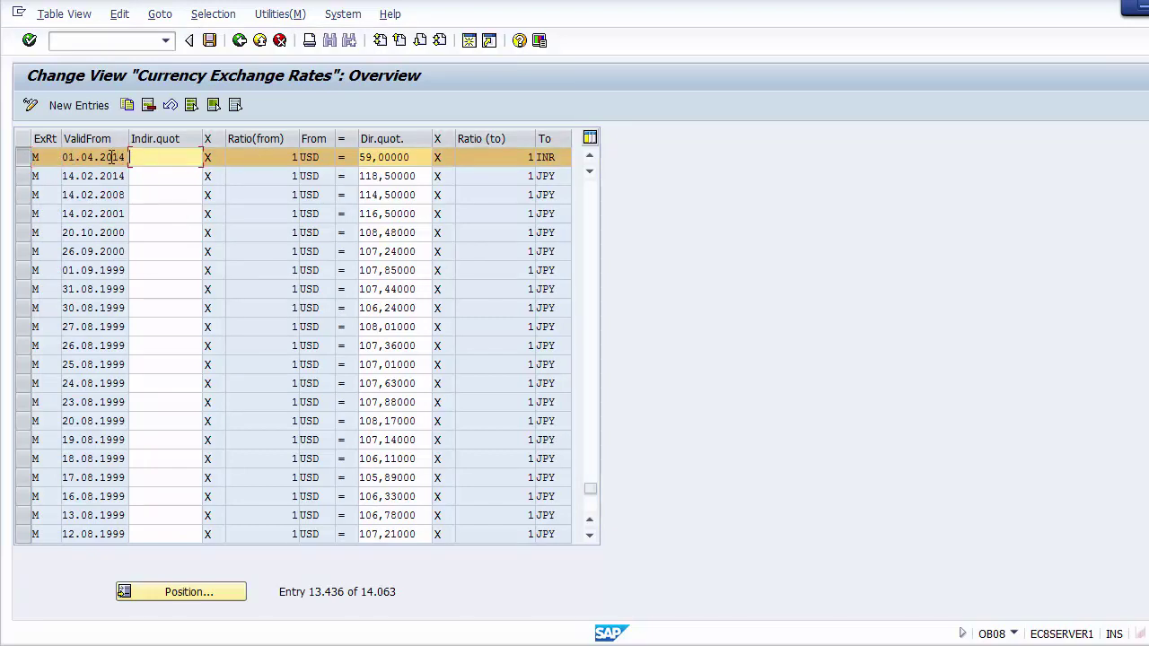
left_click_drag(68, 158, 128, 158)
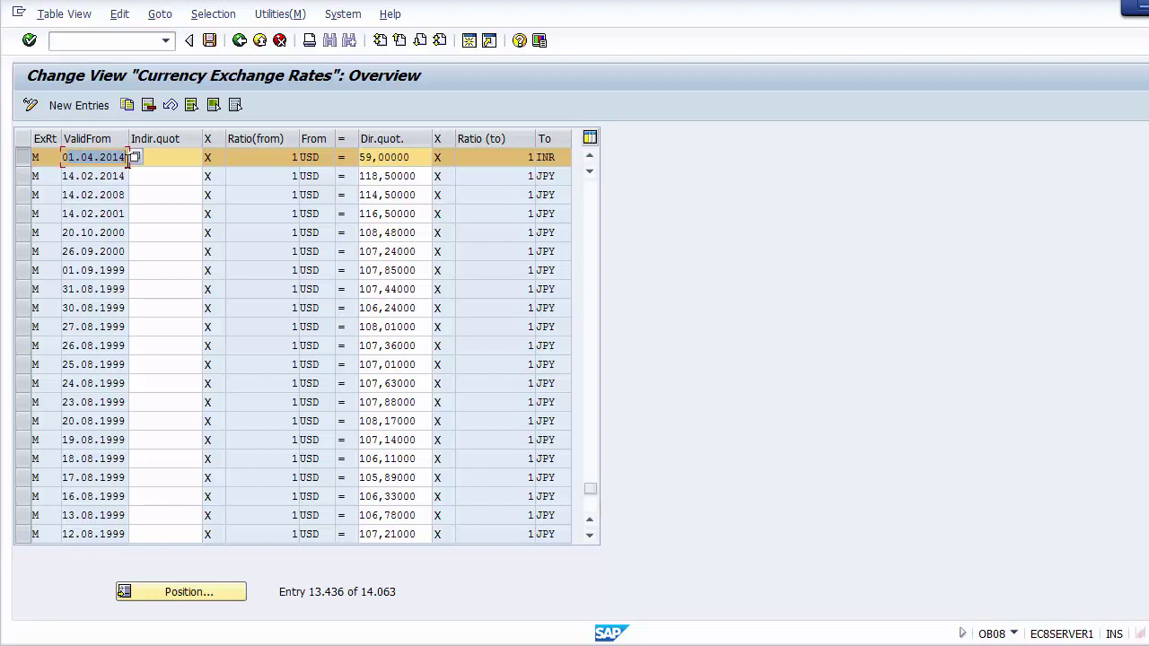
left_click(164, 161)
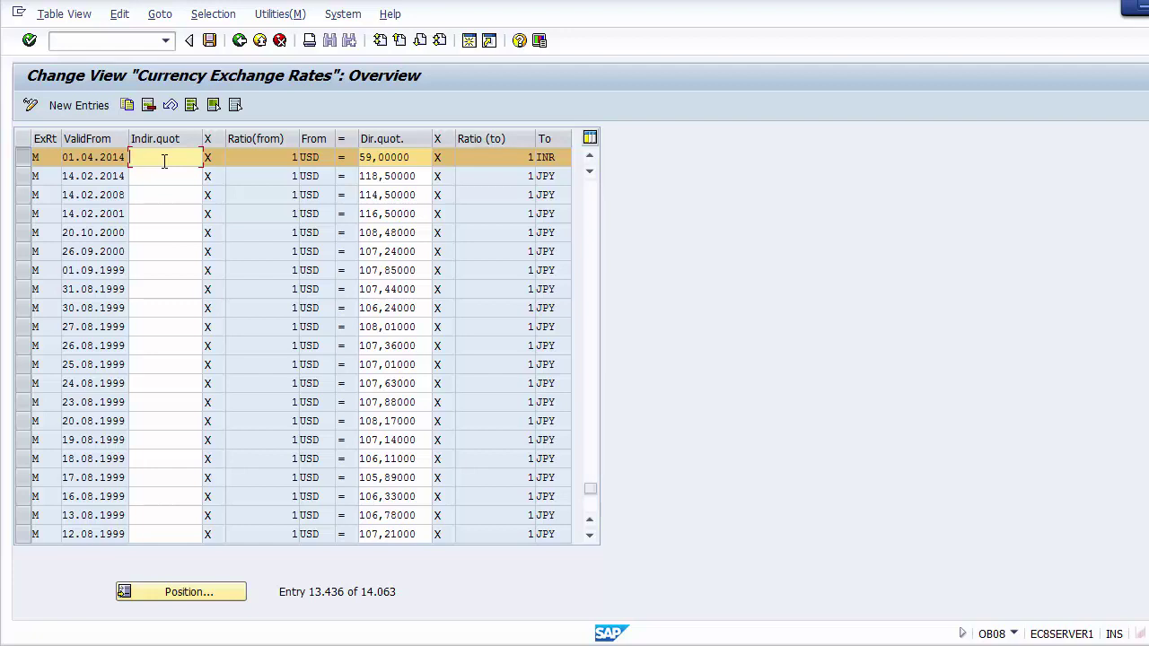
Copy the 01.04.2014 type M entry and change its valid-from date to 01.05.2014
left_click(26, 160)
left_click(26, 159)
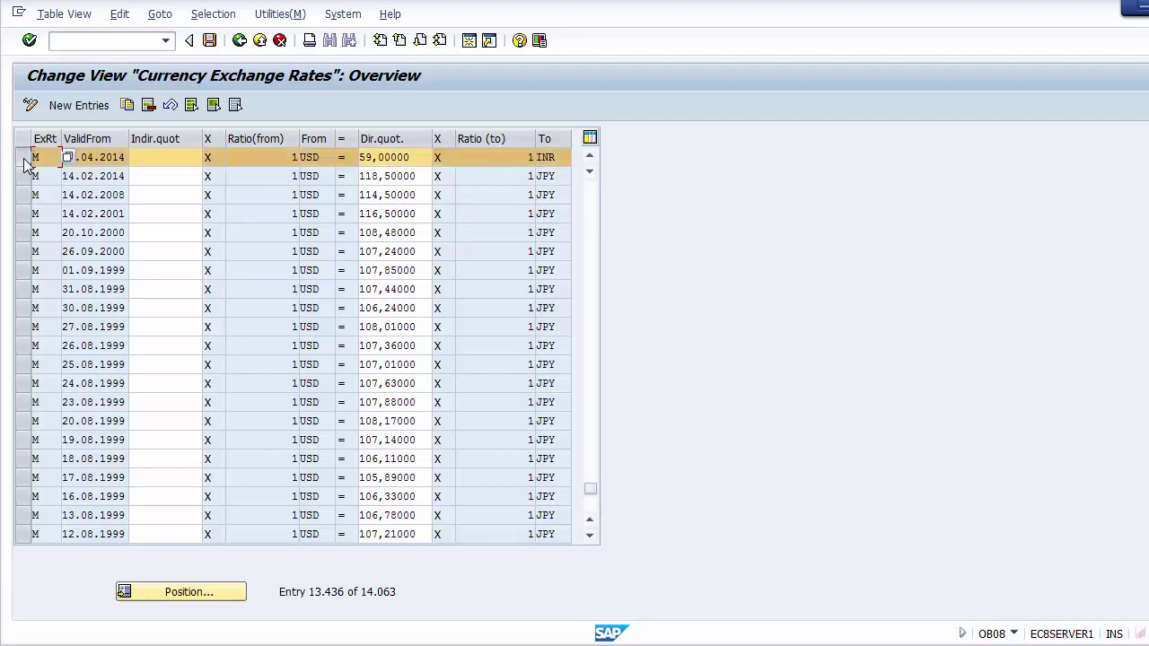
left_click(127, 105)
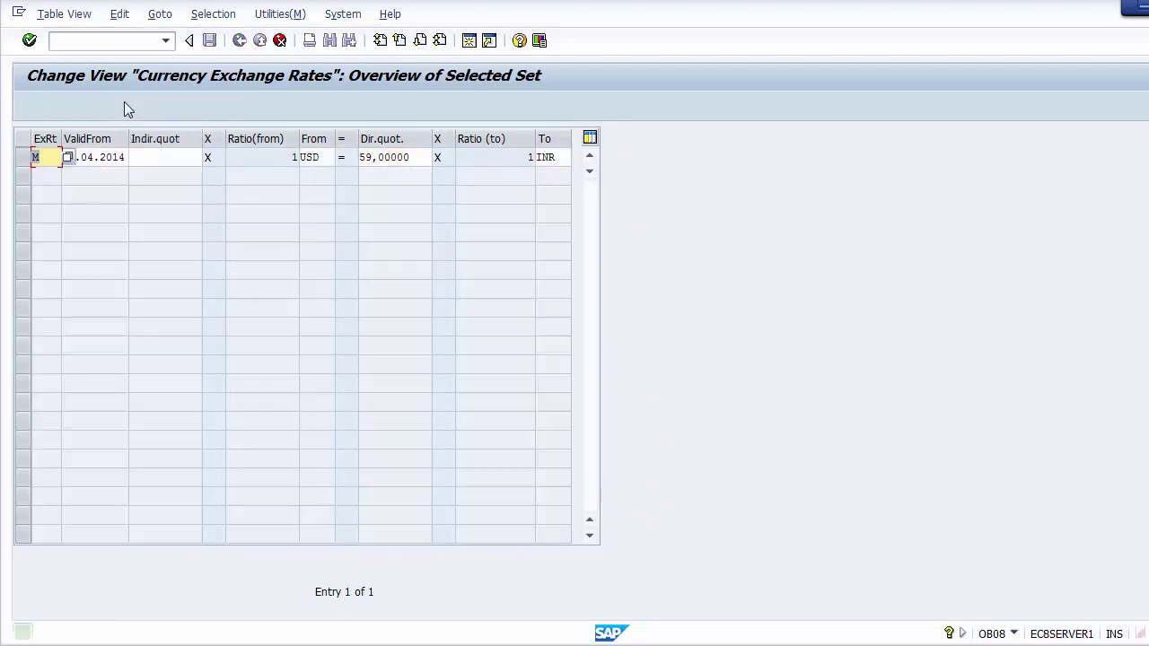
left_click(89, 157)
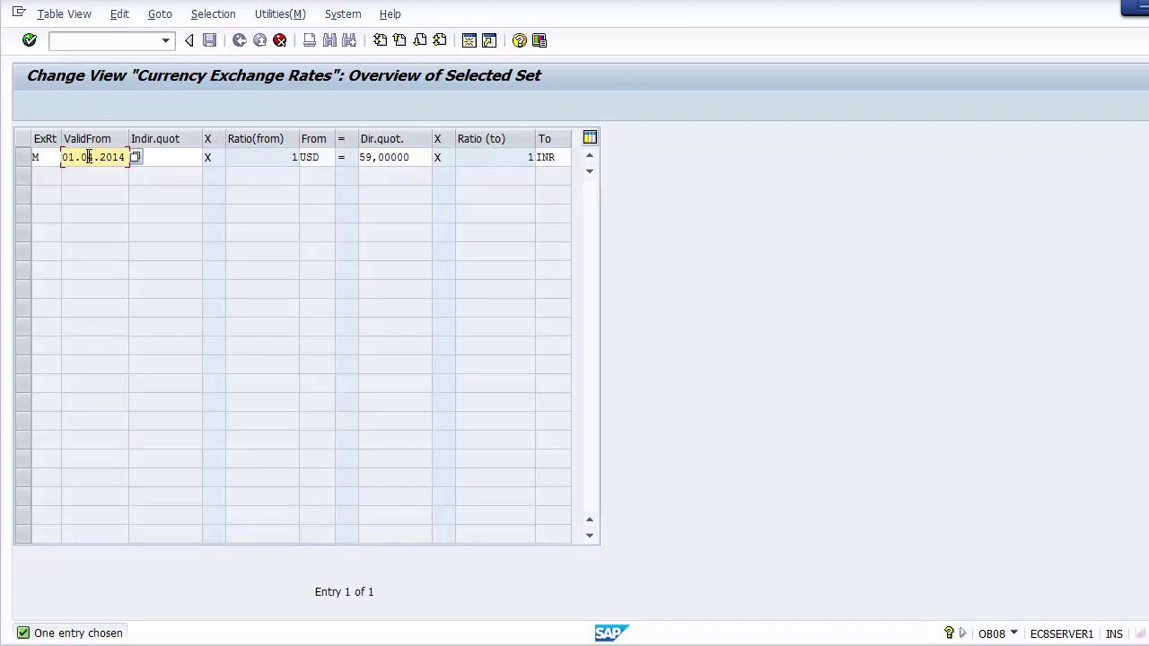
key("Delete")
type("5")
Set the copied entry's direct quotation to 62, confirm and save
left_click(361, 157)
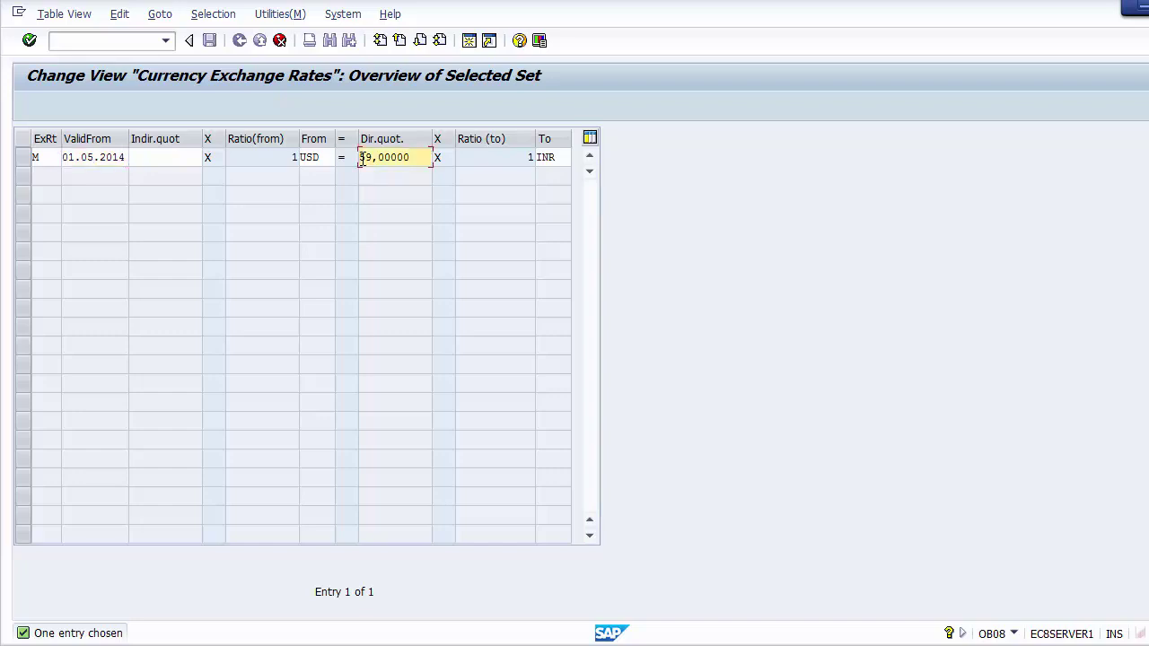
key("Delete")
key("Delete")
key("Delete")
type("6,")
type("2")
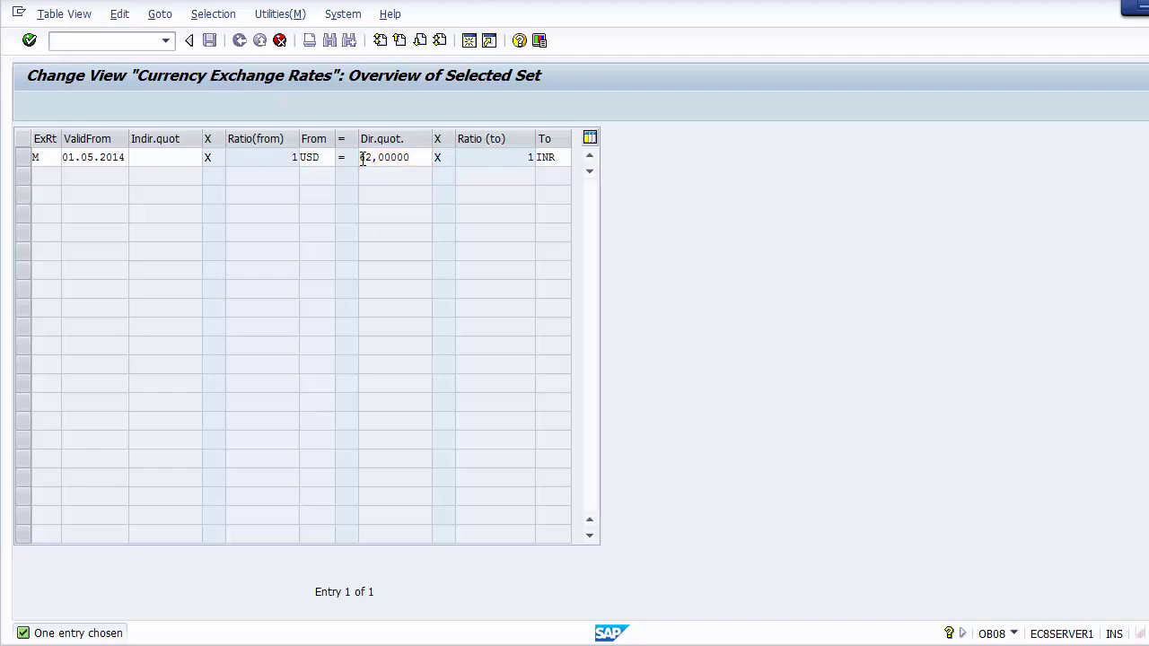
key("Return")
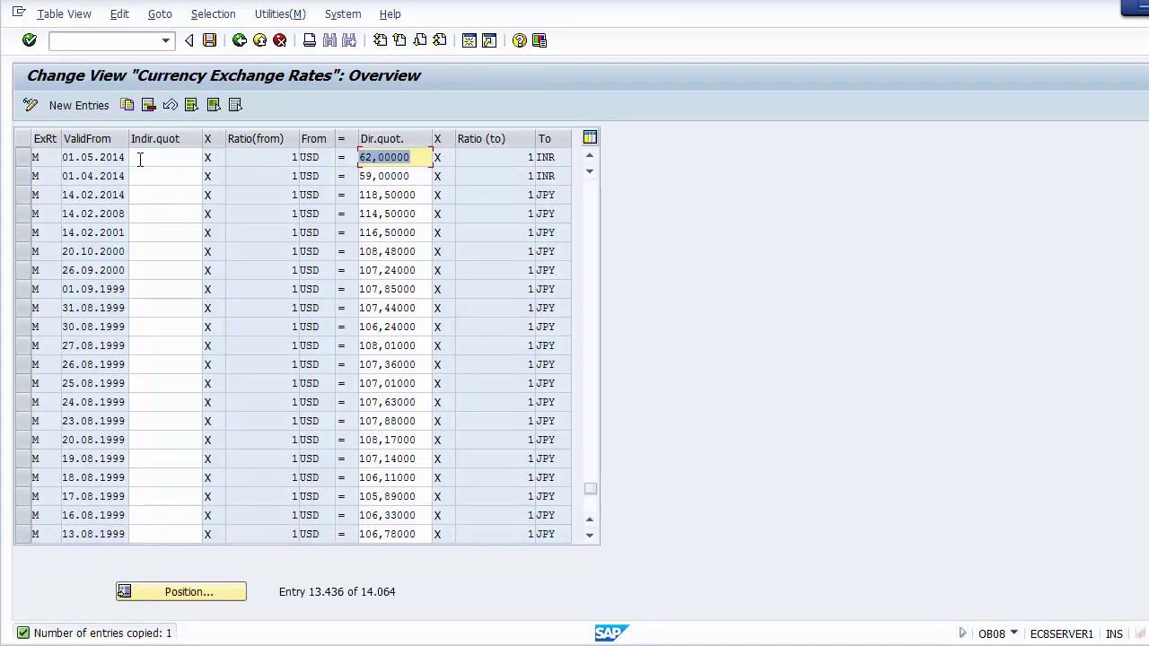
left_click(209, 40)
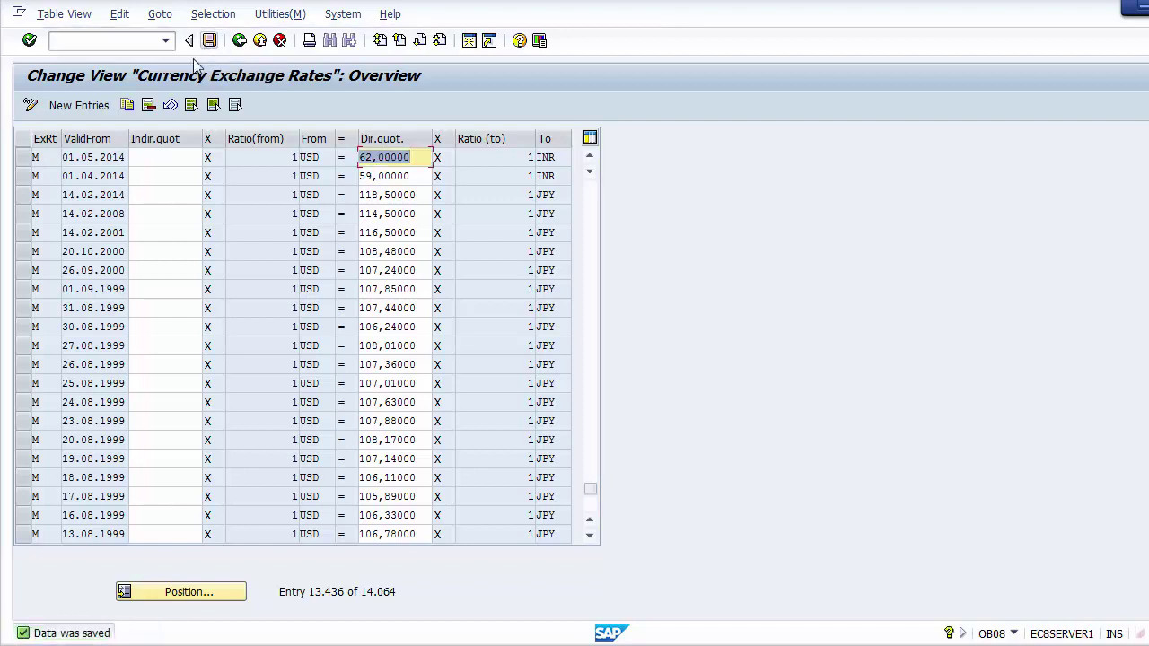
Compare the new May rate of 62 with the April rate of 59
left_click(24, 160)
left_click(24, 160)
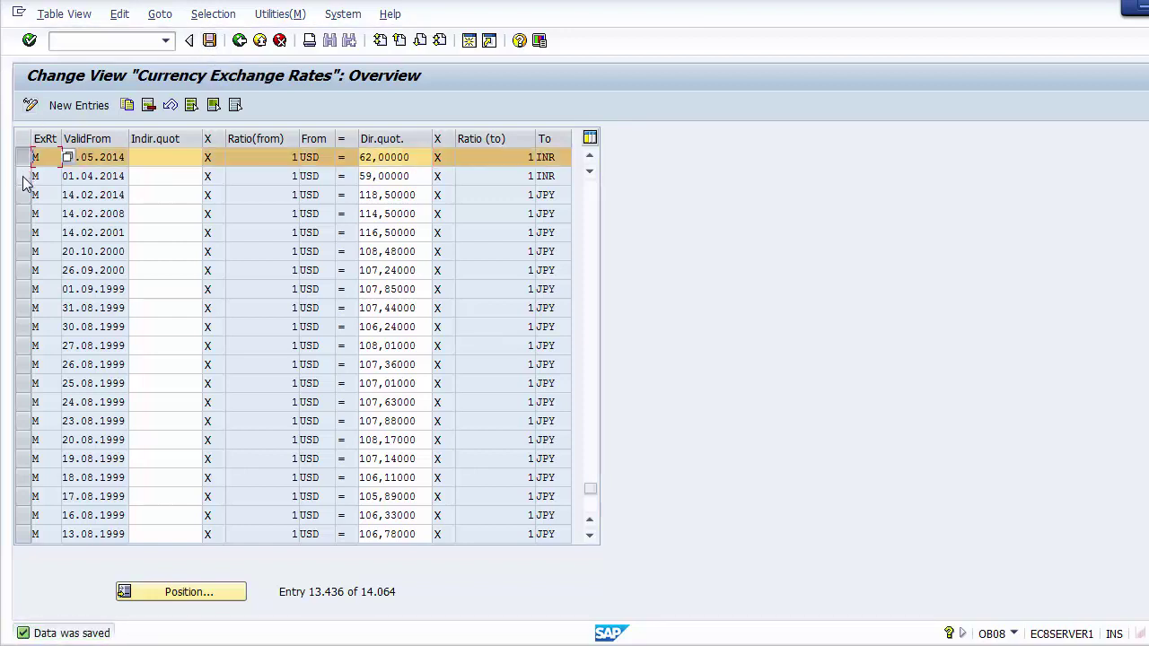
left_click(24, 176)
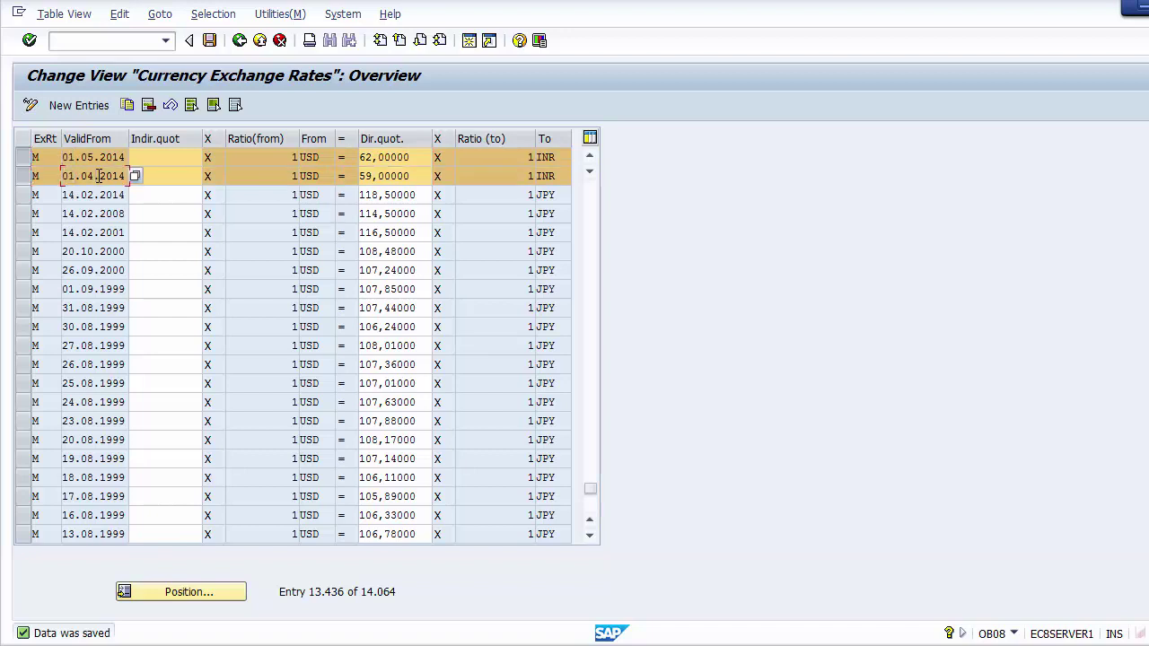
left_click_drag(399, 176, 300, 175)
left_click(132, 157)
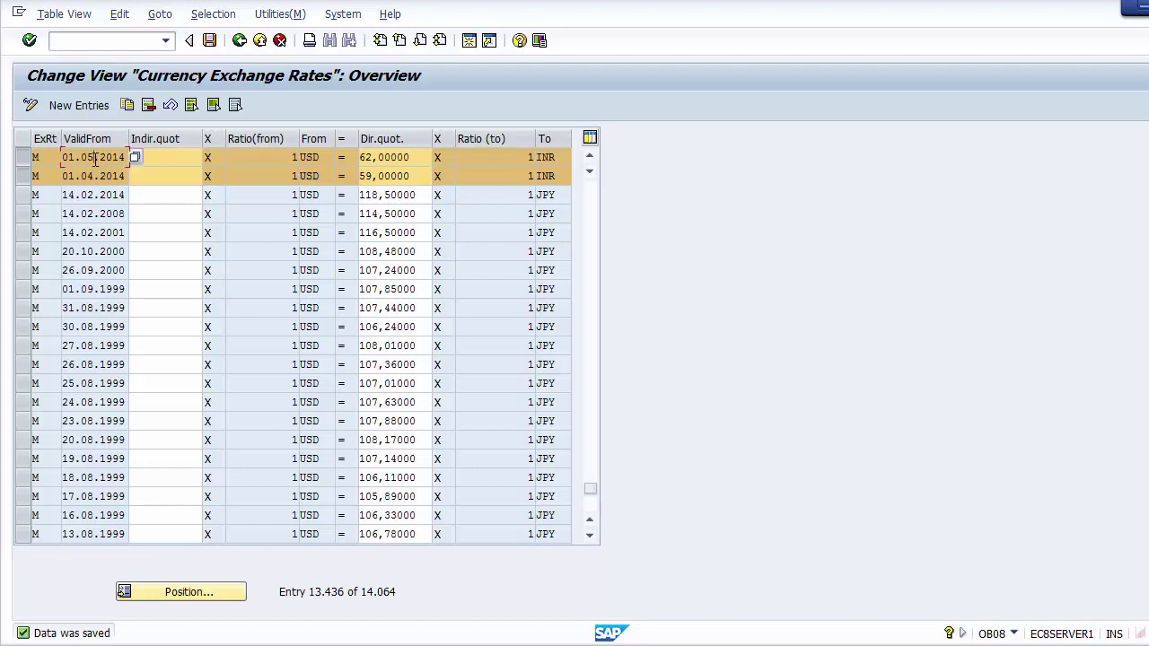
left_click_drag(398, 157, 325, 160)
left_click(429, 177)
left_click_drag(416, 176, 359, 176)
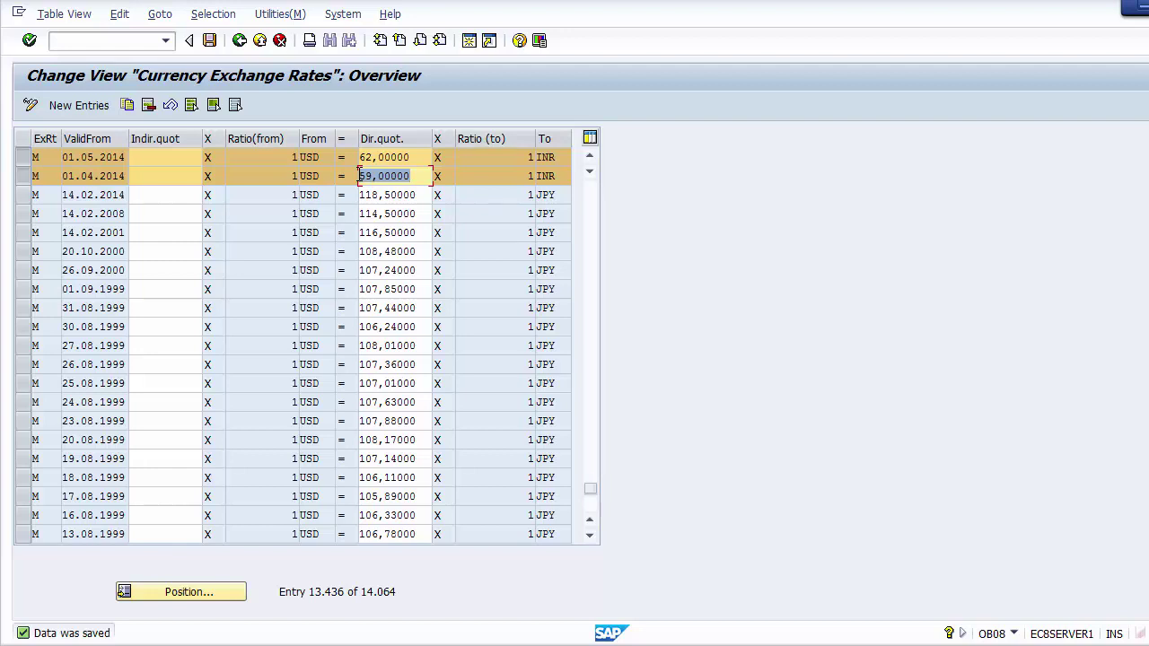
Leave OB08 with /n, check FB50 on the Unit Testing slide, and return to SAP
left_click(137, 39)
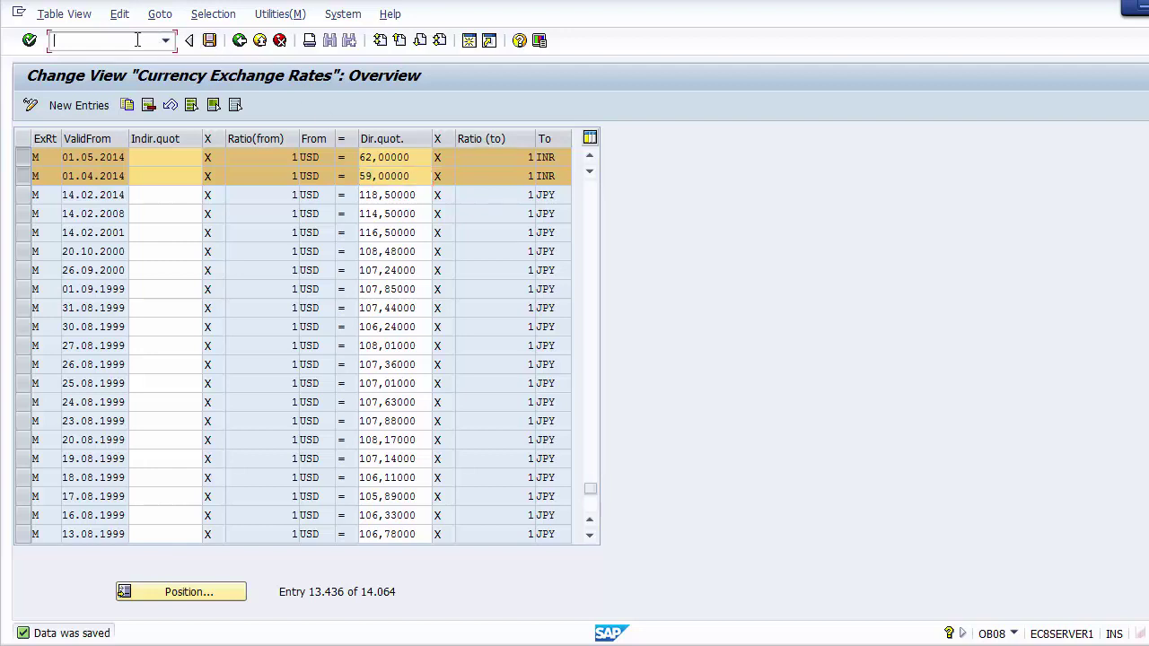
type("/n")
key("Return")
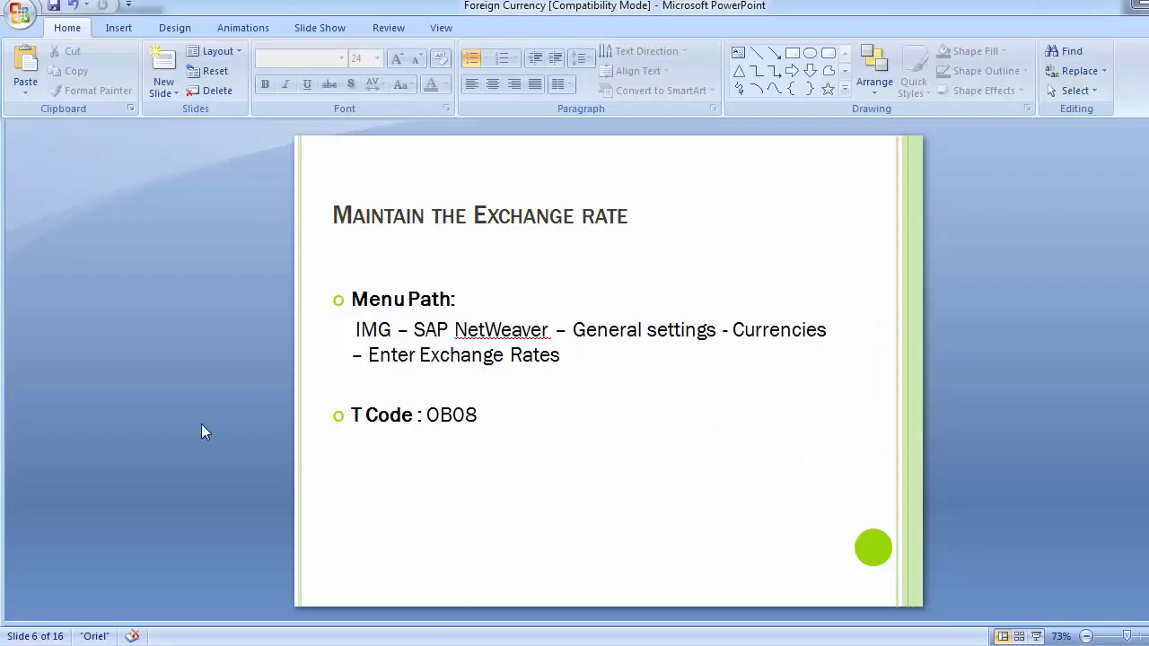
key("Page_Down")
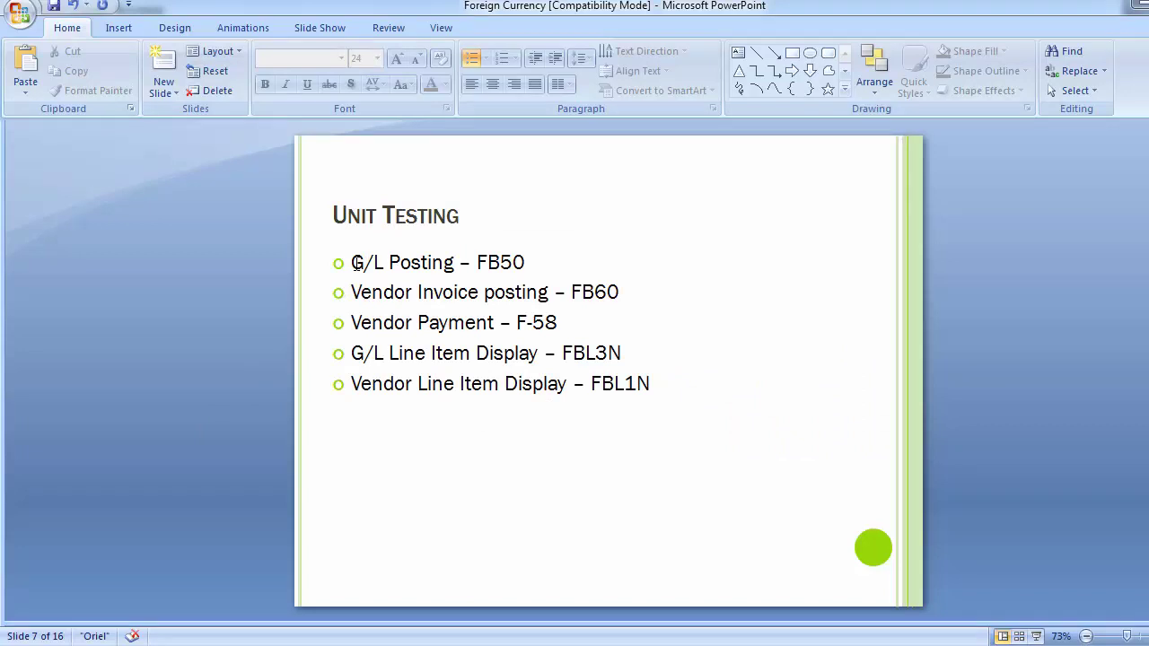
left_click_drag(530, 261, 480, 262)
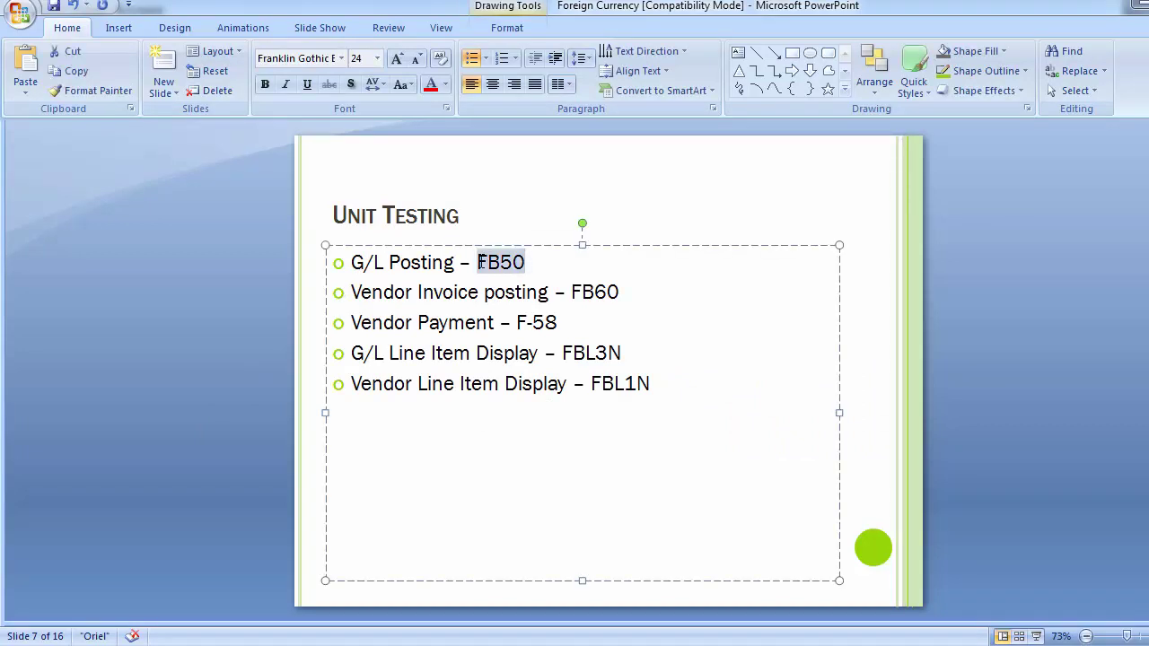
left_click(116, 278)
key("alt+Tab")
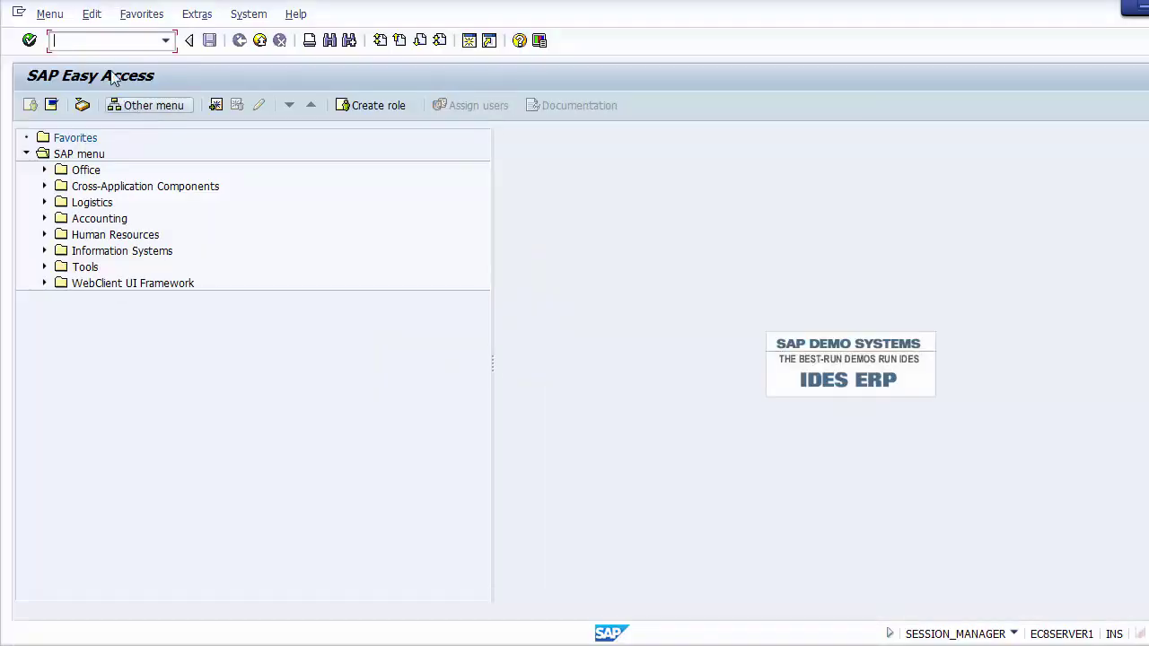
Start FB50 and set both document date and posting date to 01042014
type("FB50")
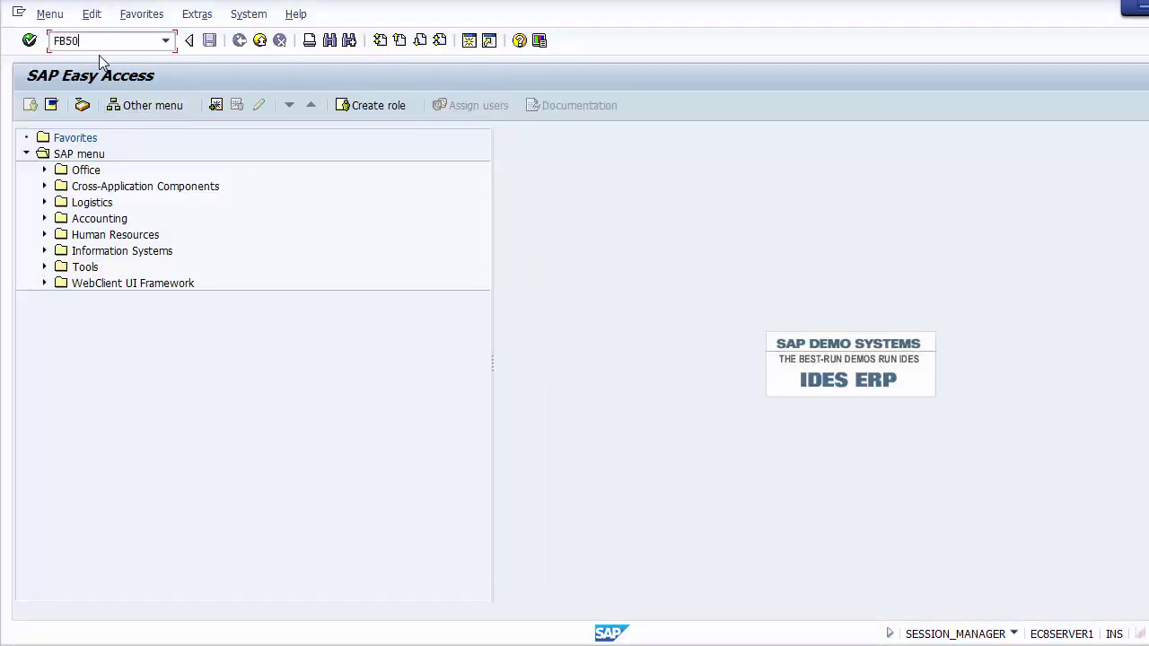
key("Return")
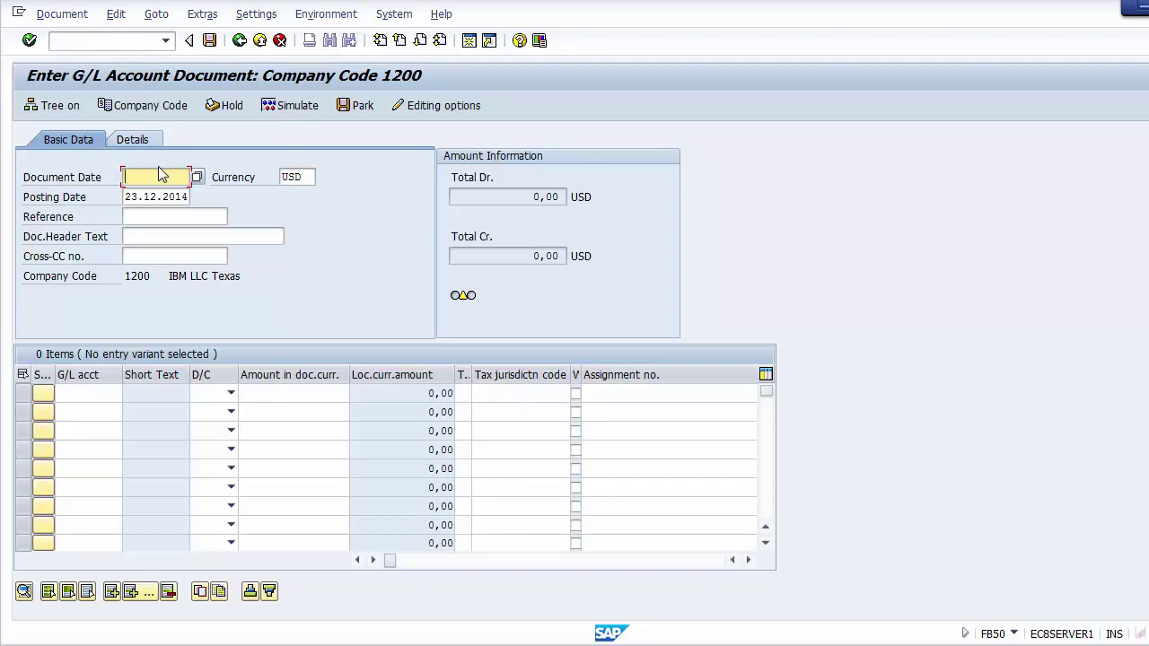
type("01042014")
key("Tab")
left_click(159, 170)
key("Tab")
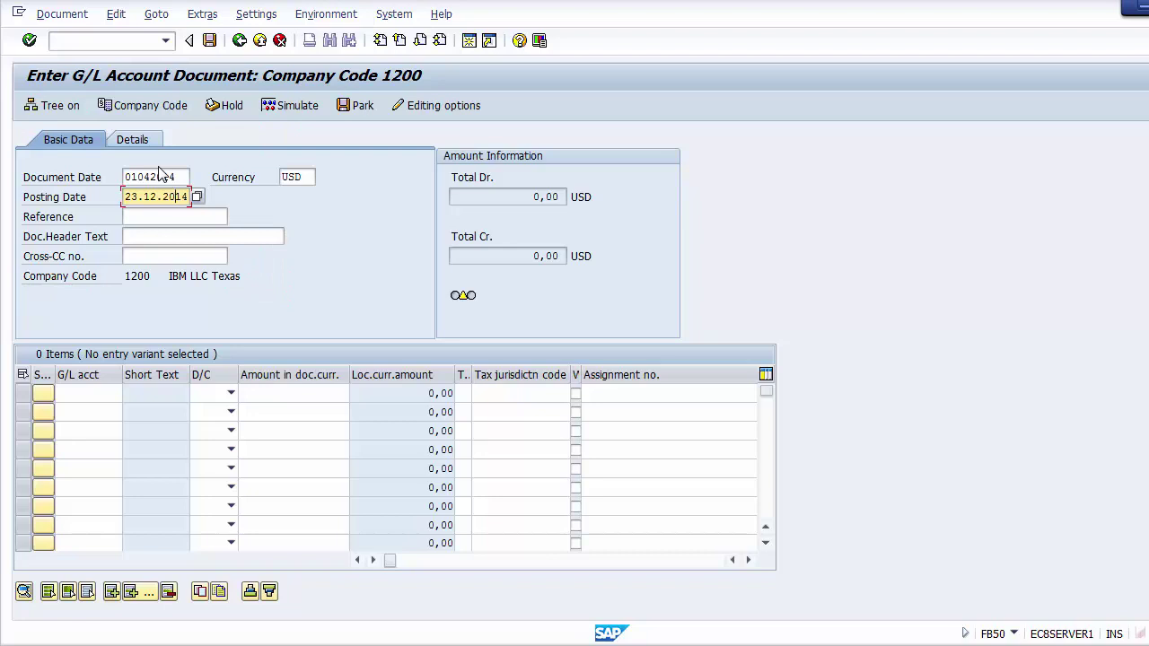
key("ctrl+a")
type("01042014")
Change the document currency from USD to INR
left_click(304, 177)
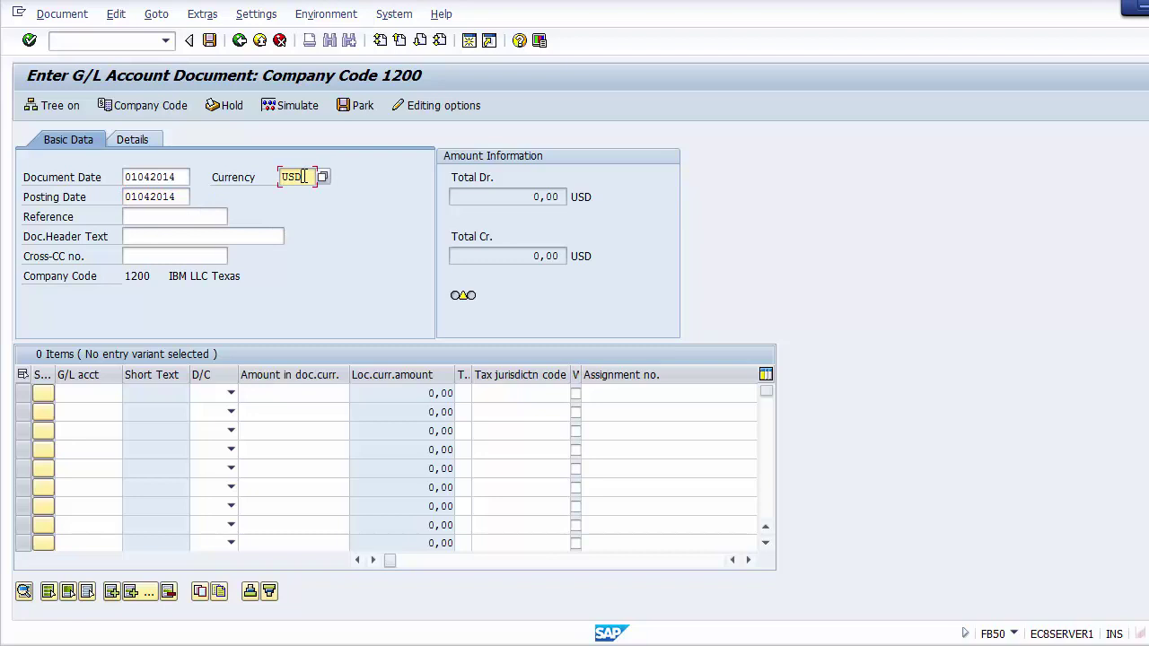
key("BackSpace")
key("BackSpace")
key("BackSpace")
type("INR")
left_click(85, 398)
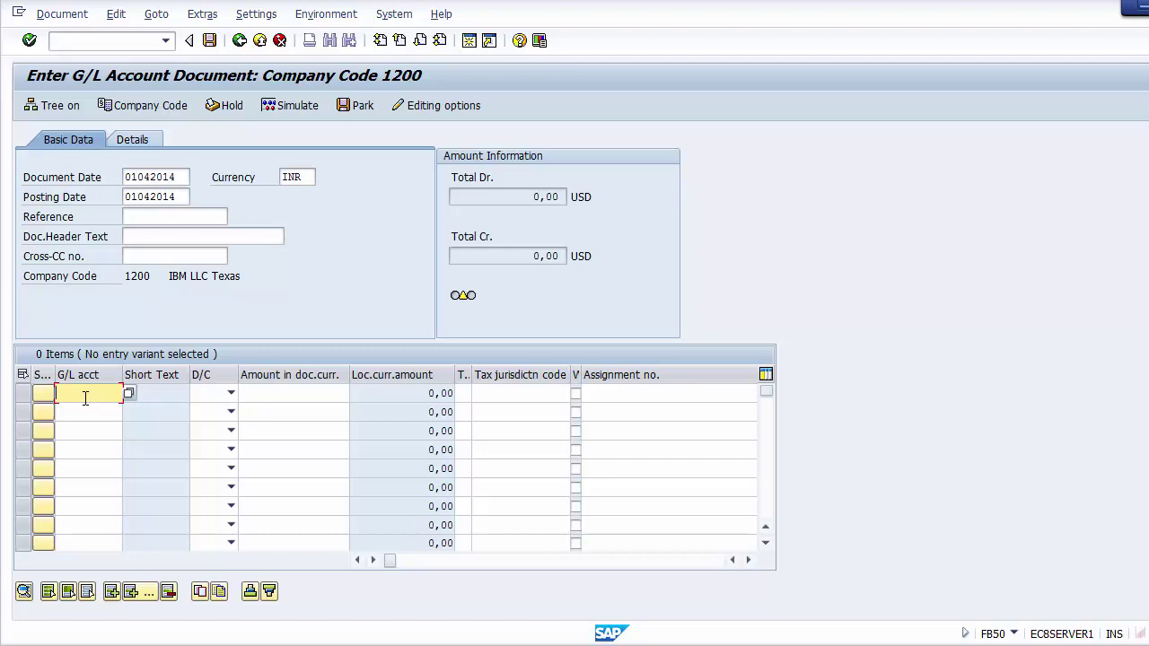
Pick G/L account 400002 Salary Account for line one from the F4 list
left_click(129, 393)
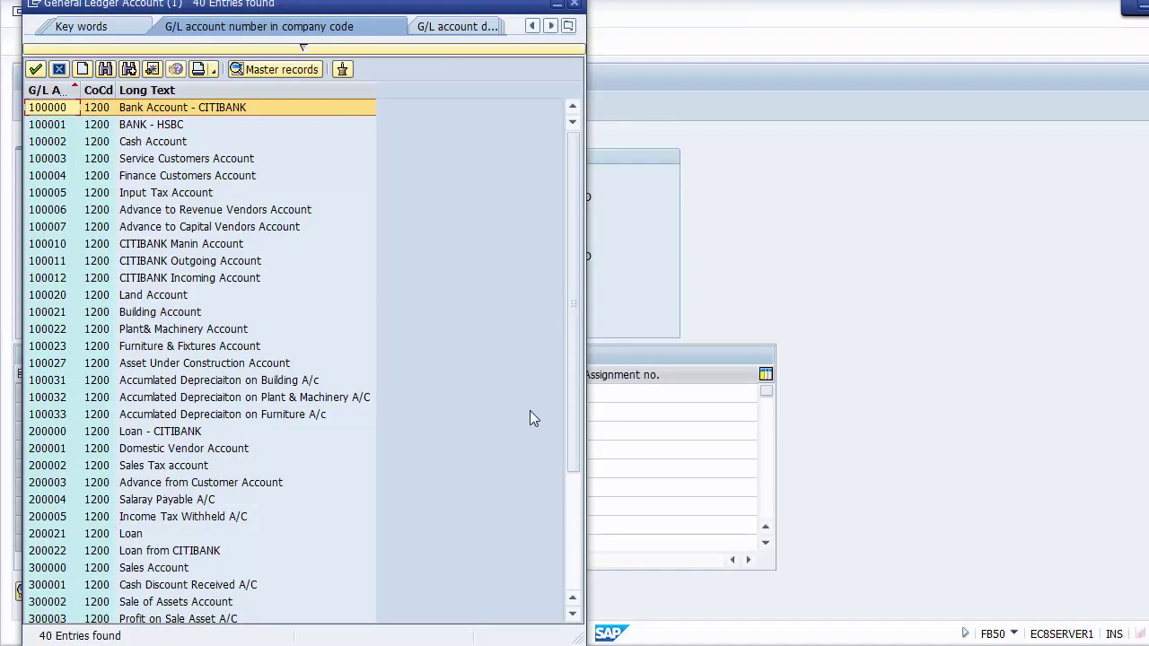
left_click_drag(570, 457, 571, 513)
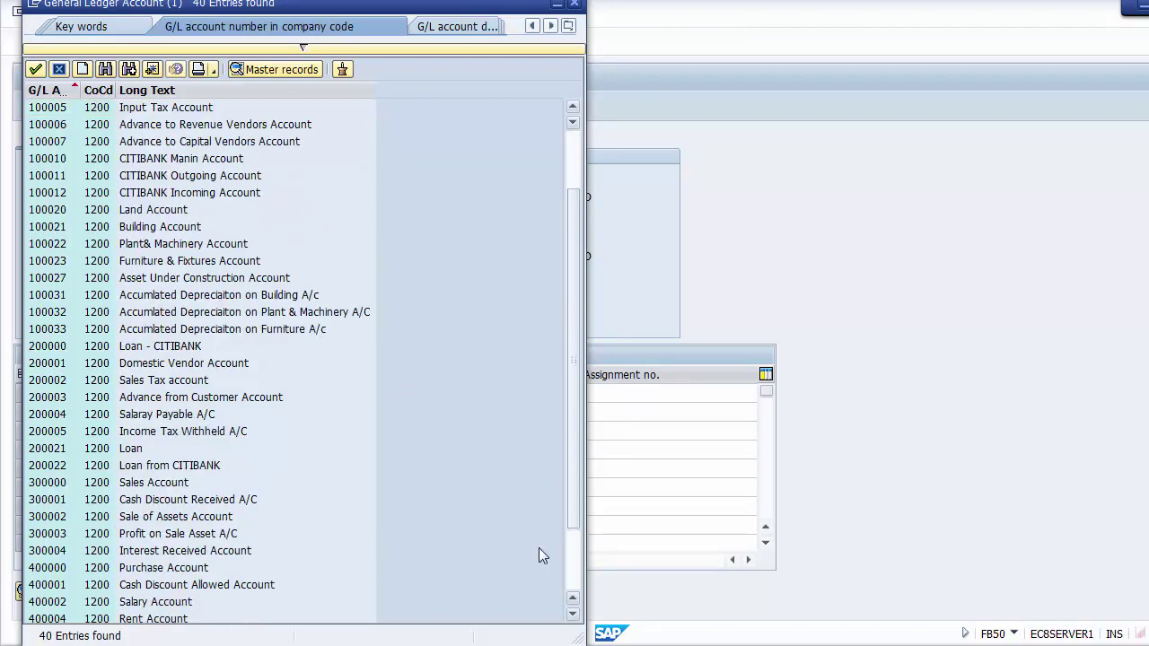
left_click(144, 604)
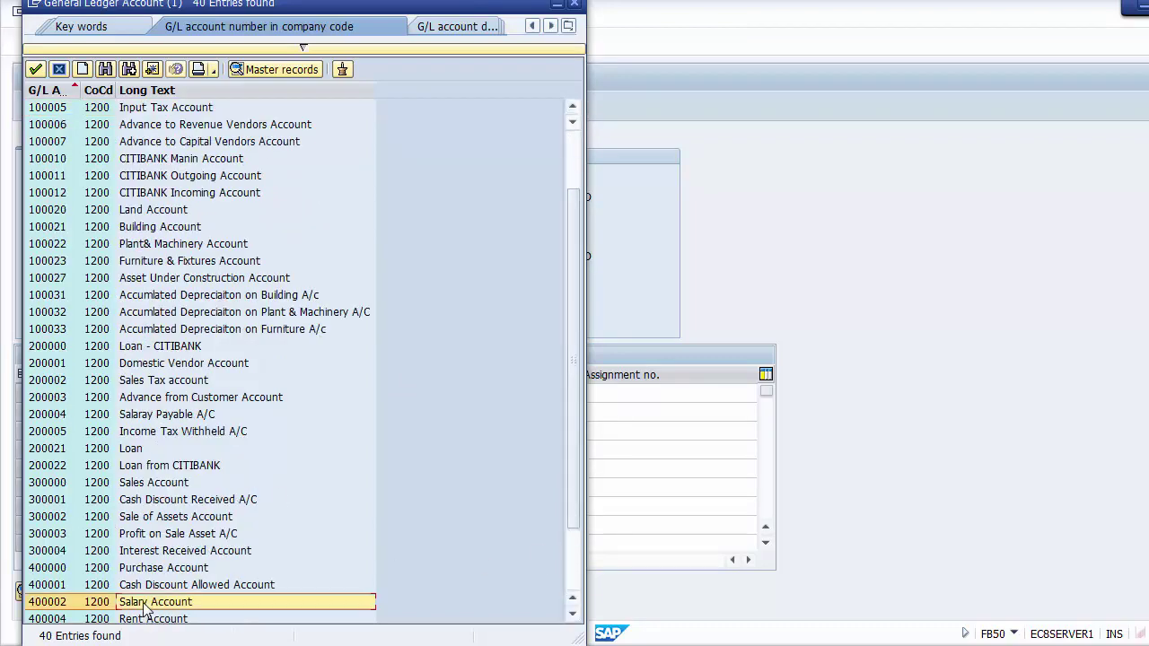
double_click(97, 603)
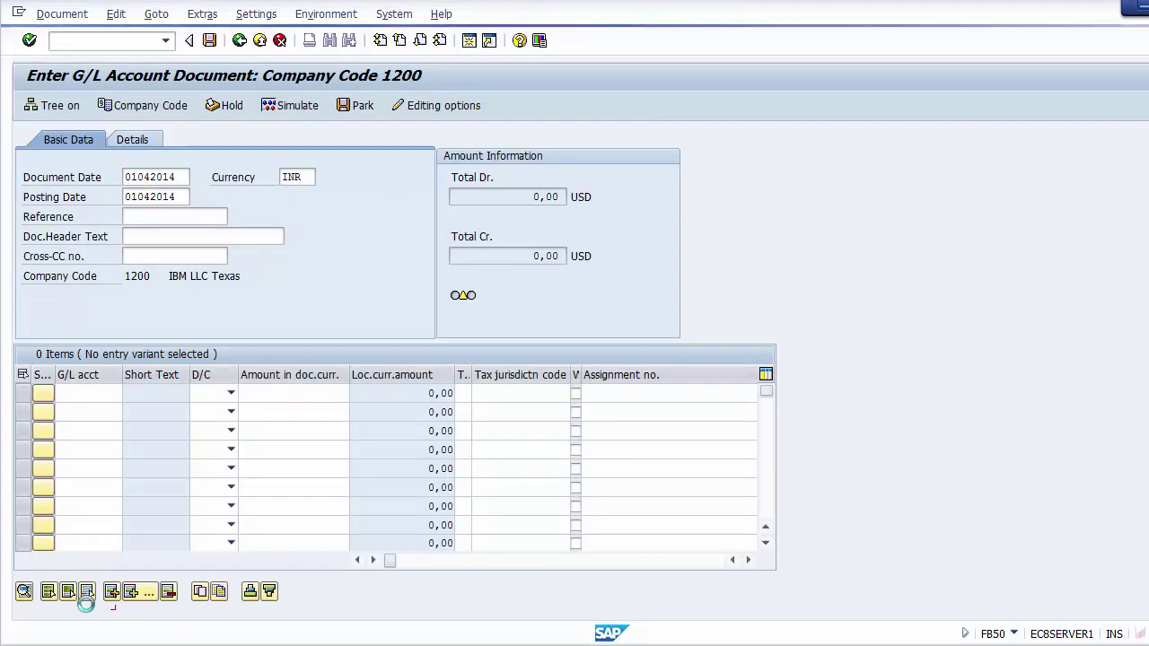
Choose Bank Account - CITIBANK 100000 as line two's G/L account
left_click(81, 412)
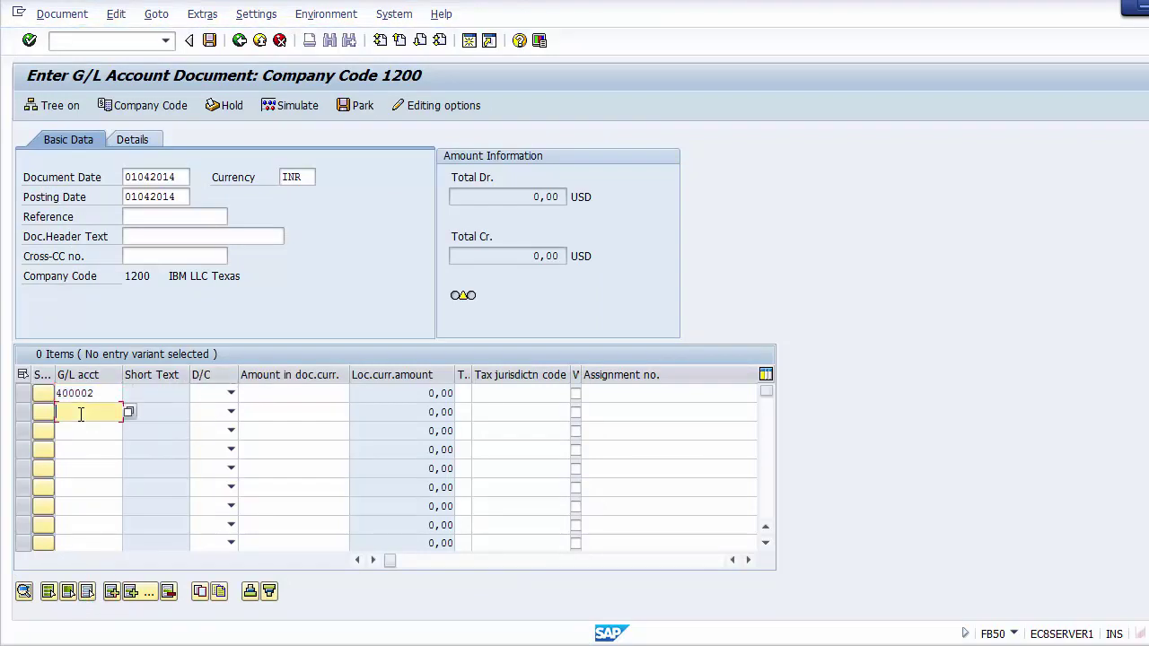
key("Return")
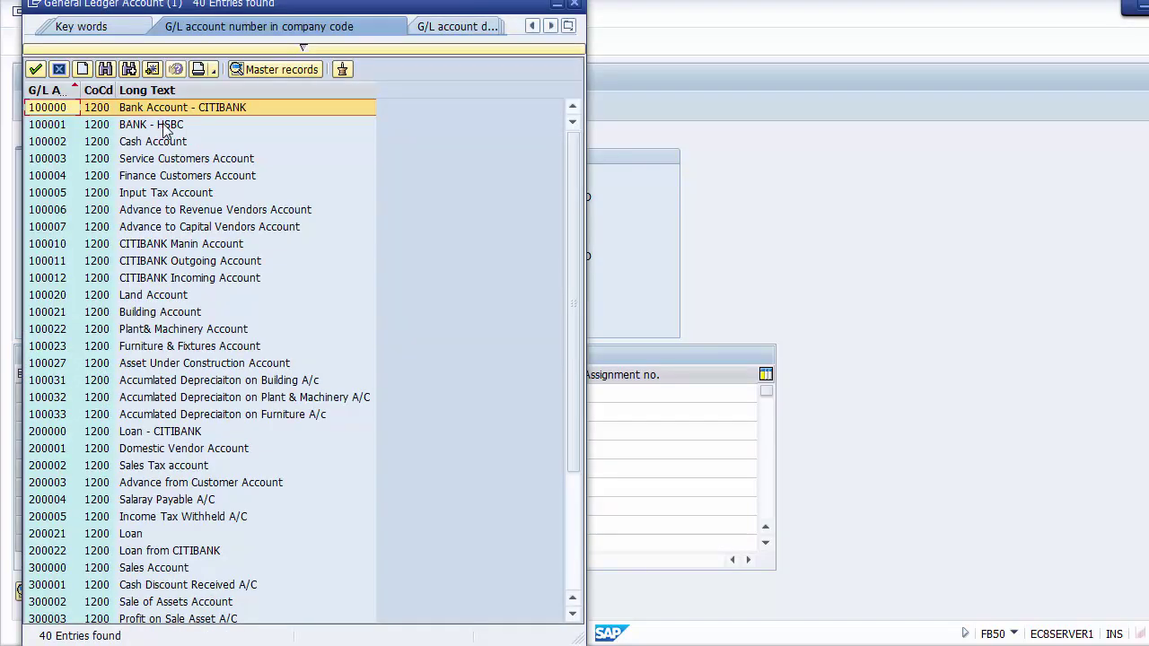
left_click(149, 109)
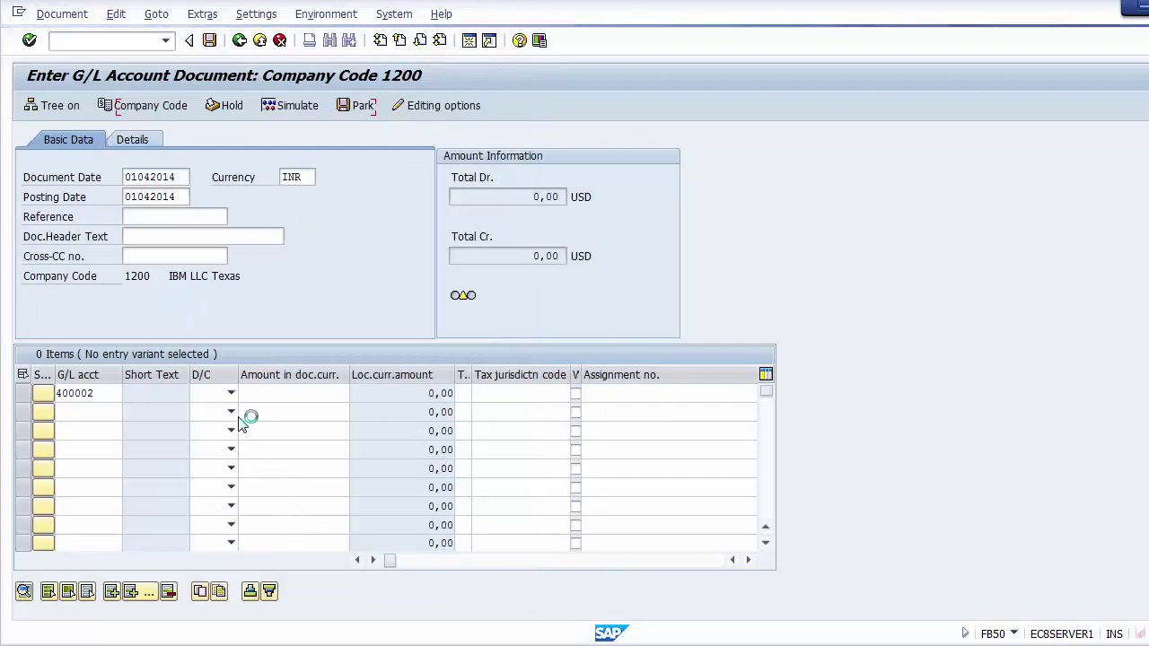
Set the Salary A/C 400002 line to Debit and the 100000 line to Credit
left_click(231, 393)
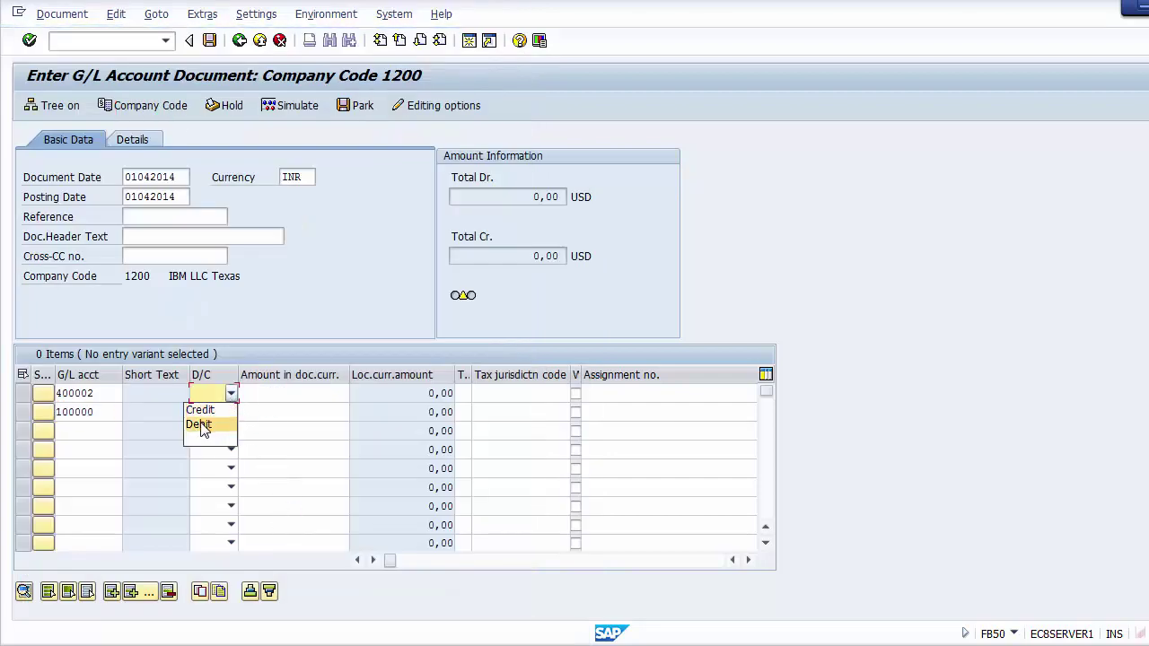
left_click(201, 425)
left_click(231, 412)
left_click(206, 430)
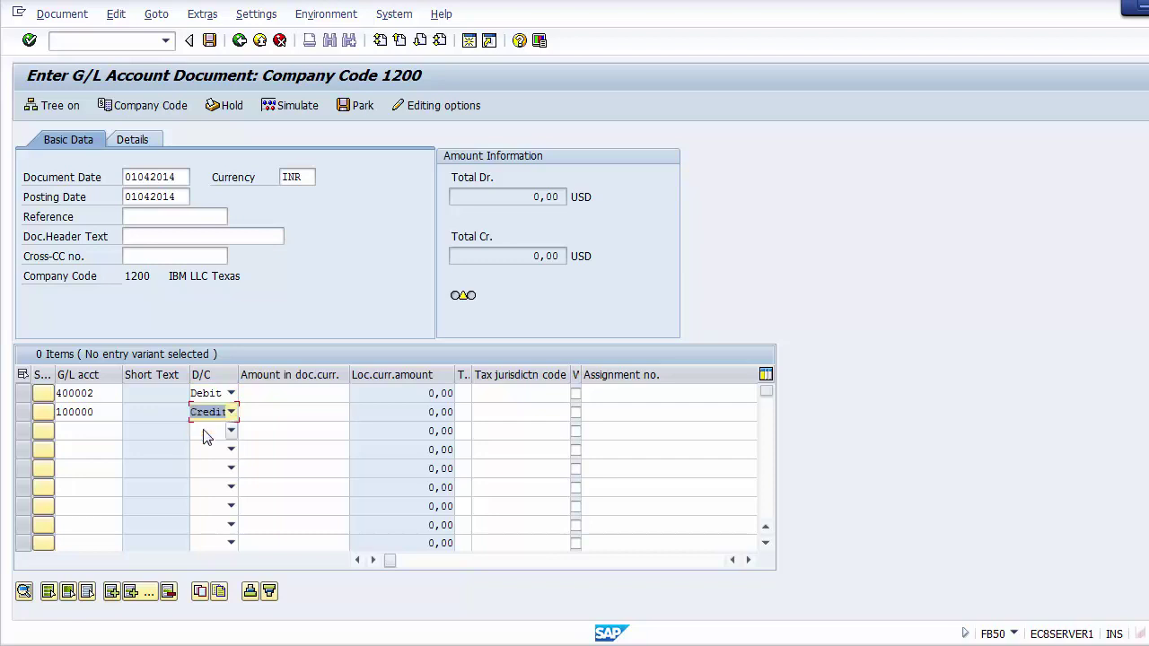
Enter 30,000 INR on both line items and validate the balanced entry
left_click(290, 395)
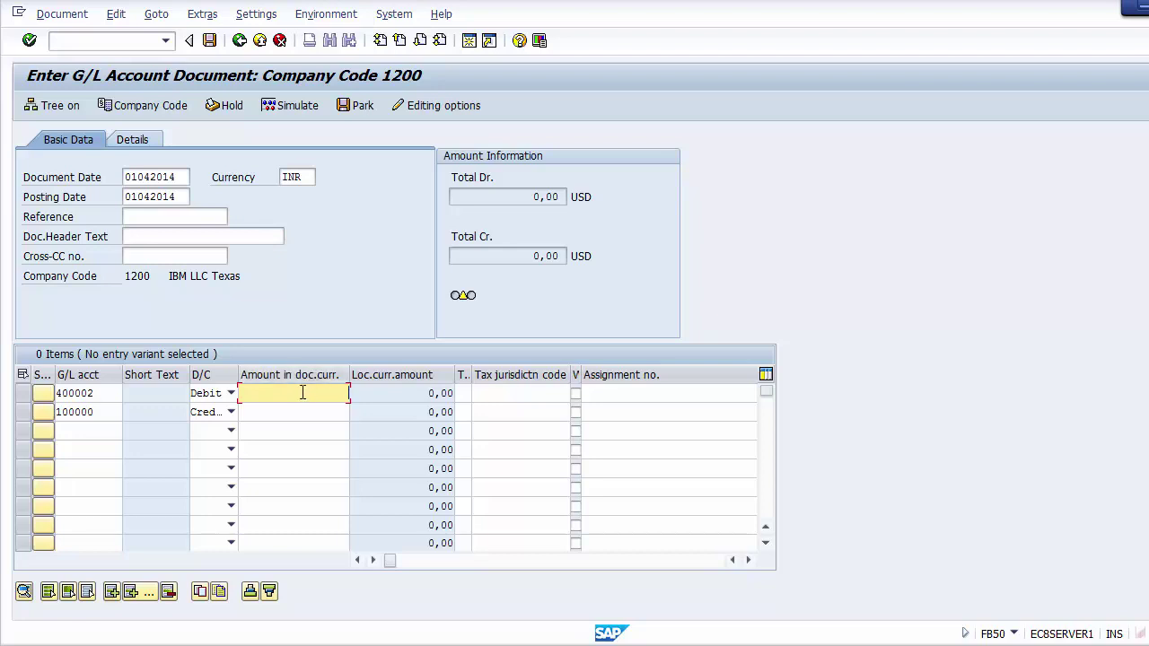
type("10000")
key("BackSpace")
key("BackSpace")
key("BackSpace")
key("BackSpace")
key("BackSpace")
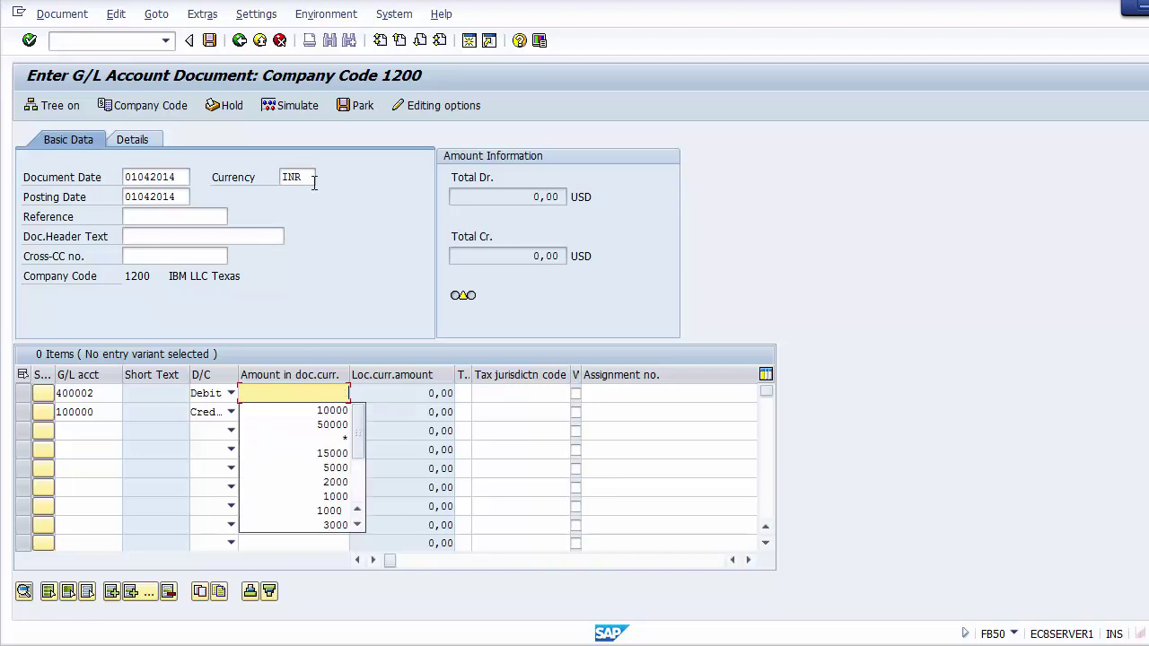
type("30000")
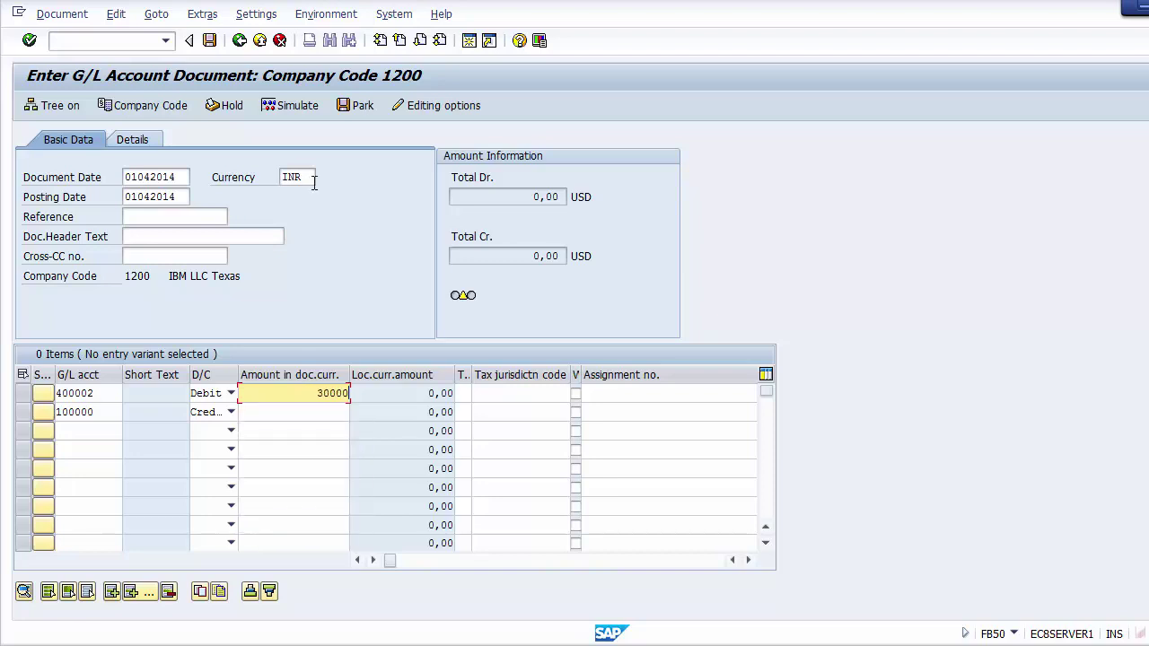
double_click(310, 176)
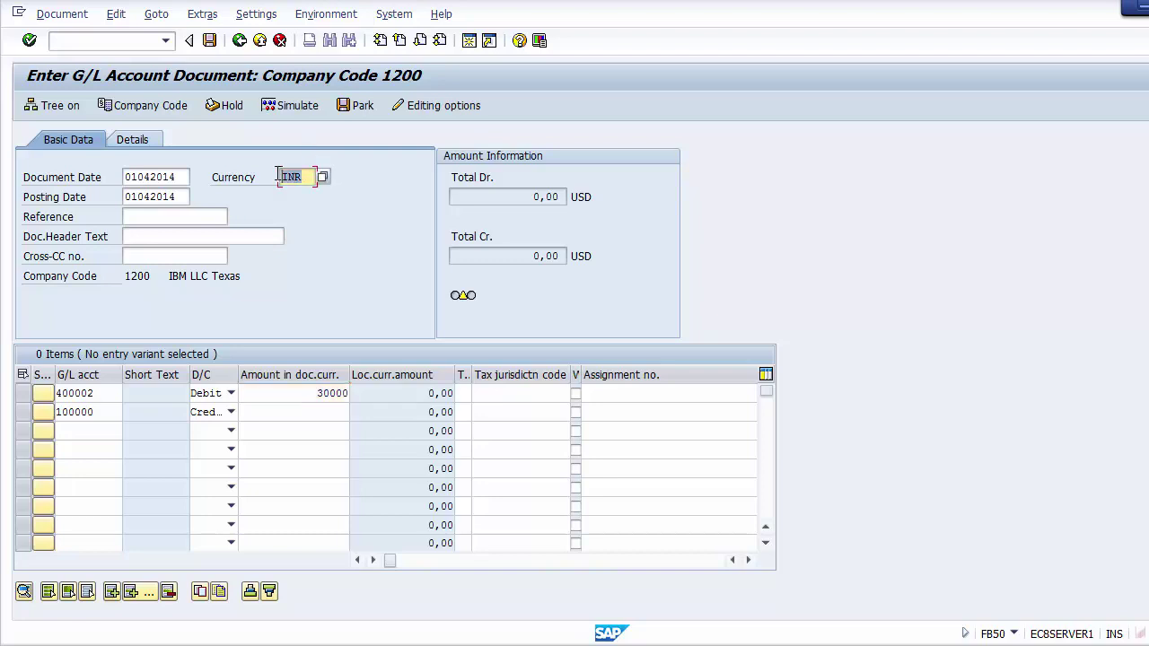
left_click(281, 396)
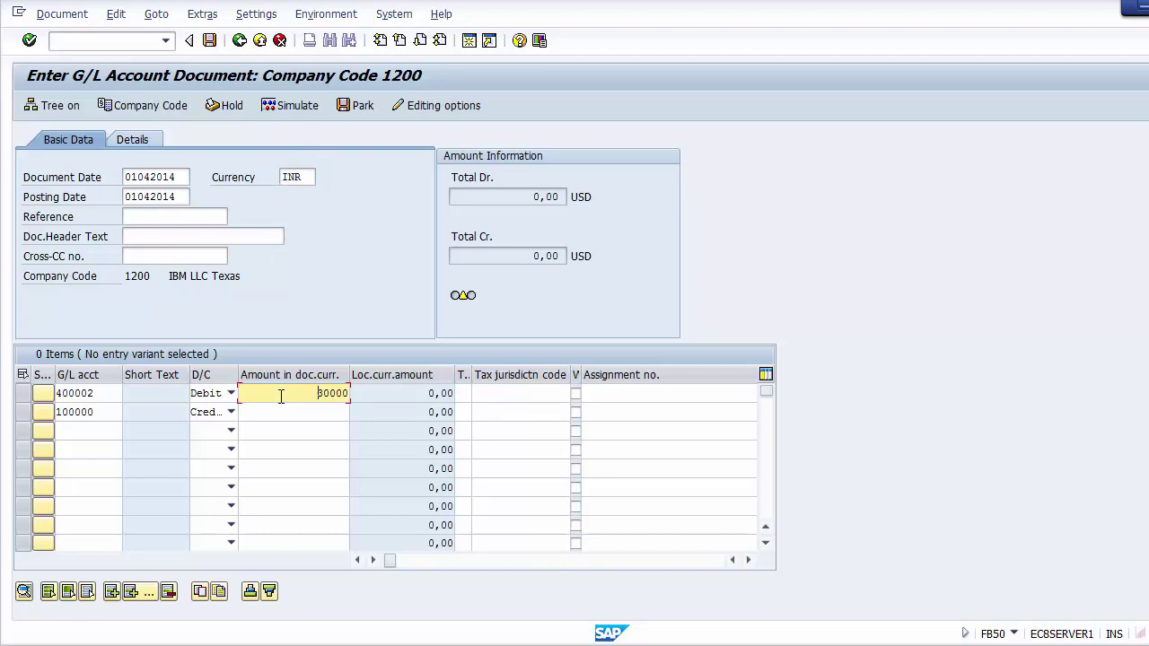
left_click(298, 413)
type("3")
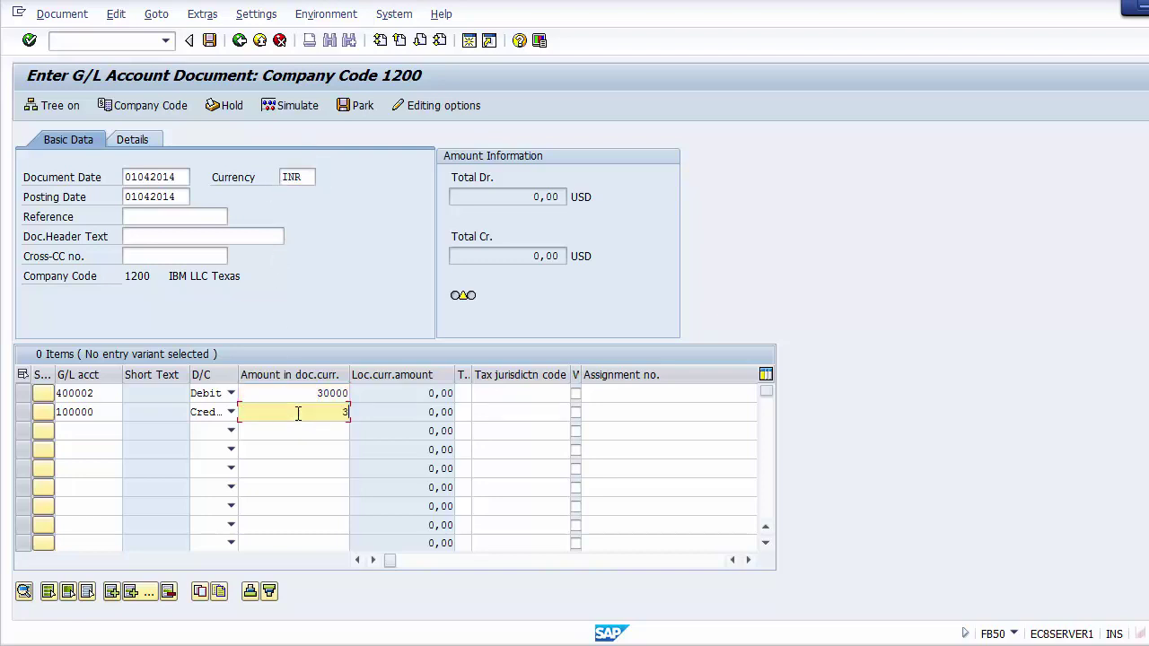
type("0.000")
key("Return")
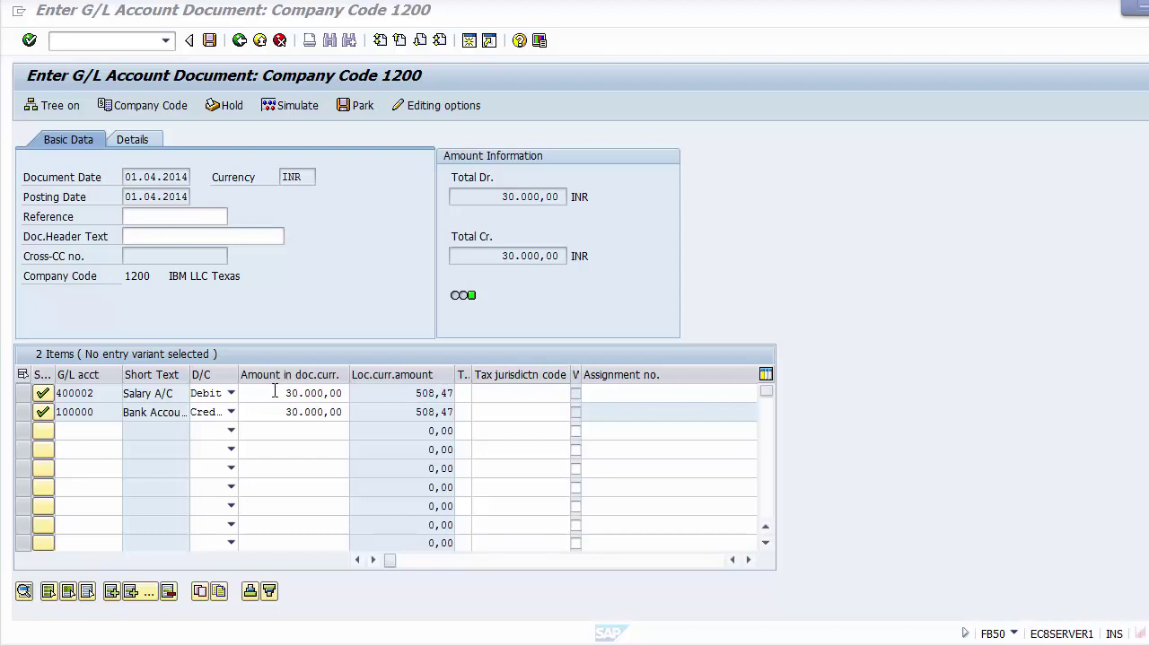
left_click_drag(275, 391, 348, 394)
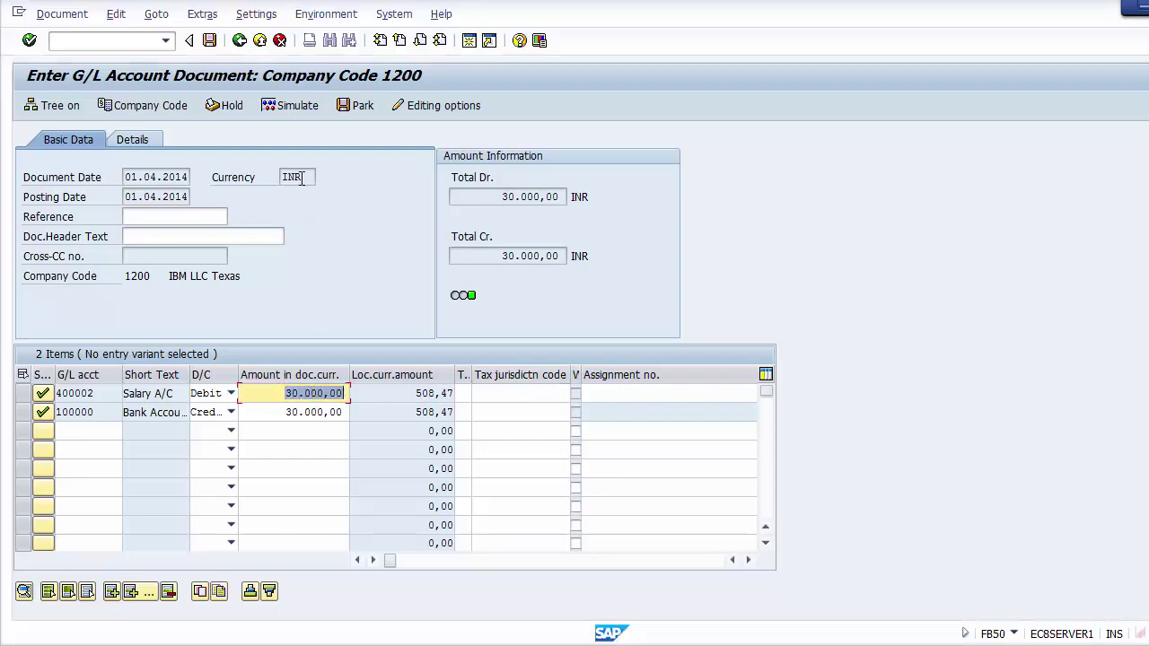
left_click(275, 390)
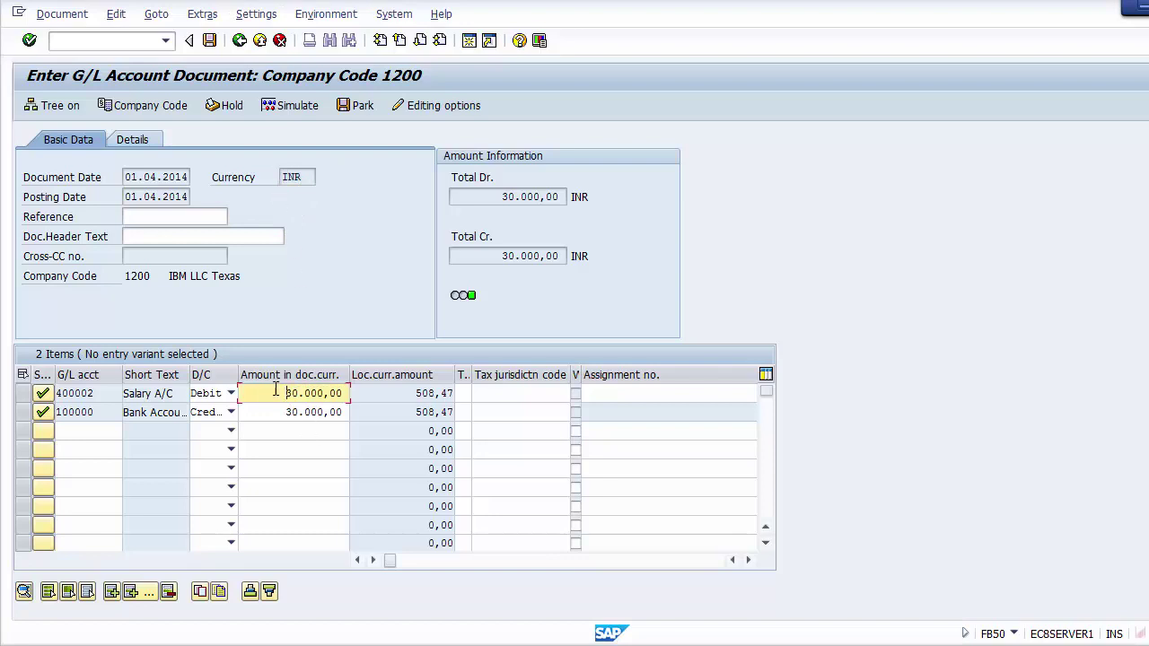
left_click_drag(276, 390, 328, 393)
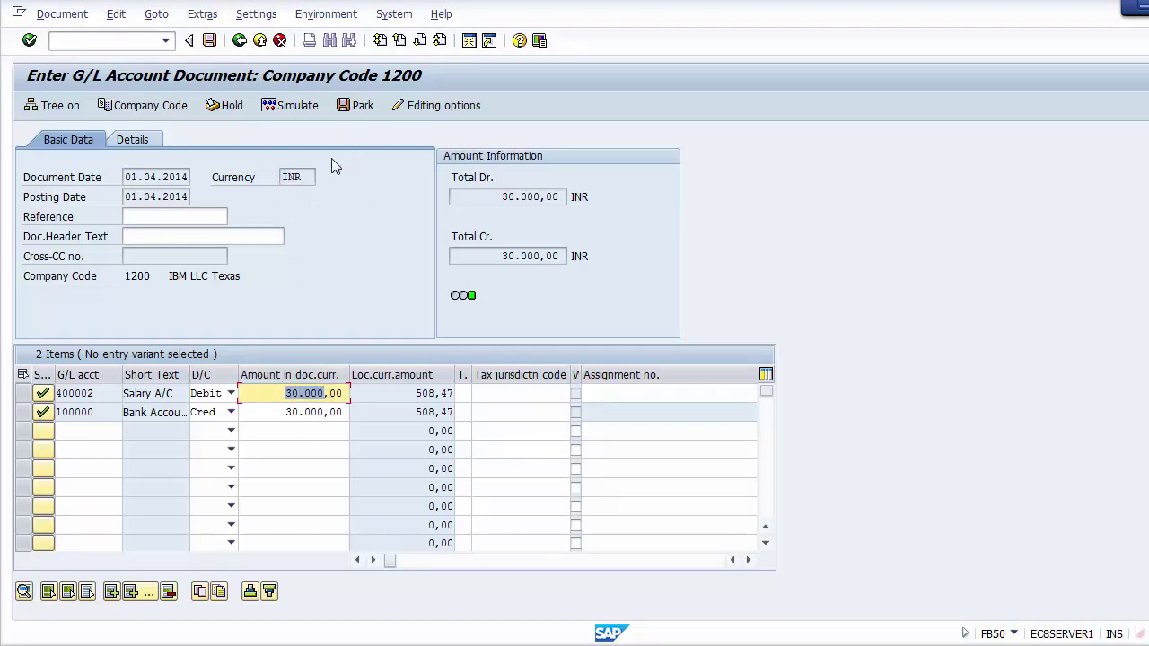
double_click(291, 176)
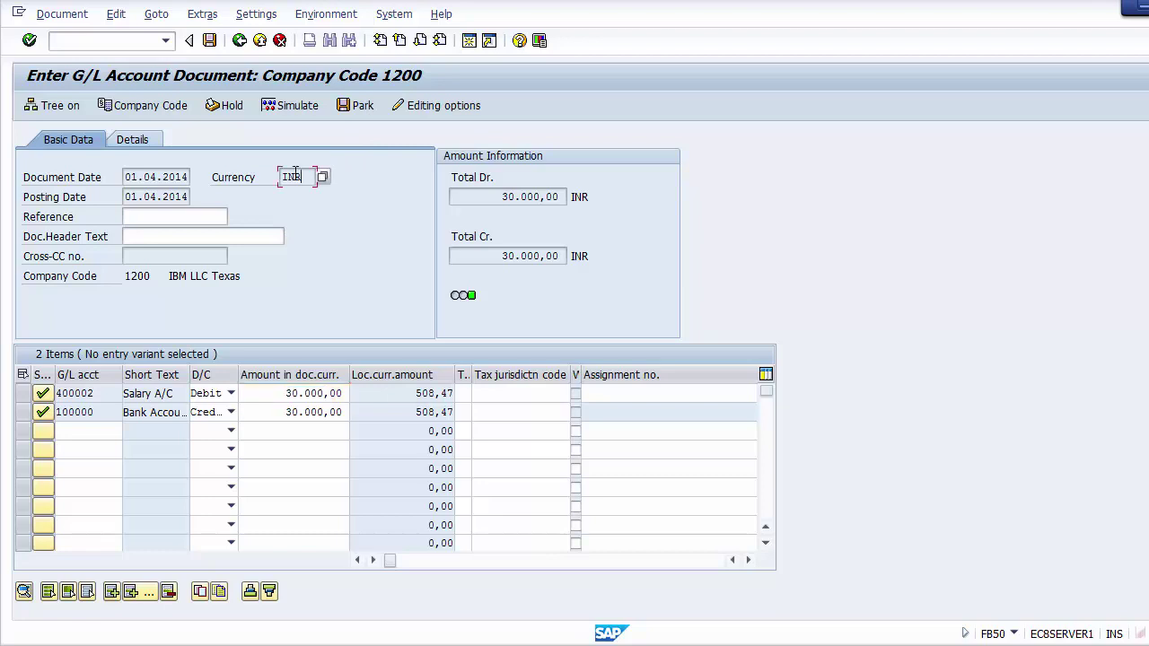
left_click(404, 395)
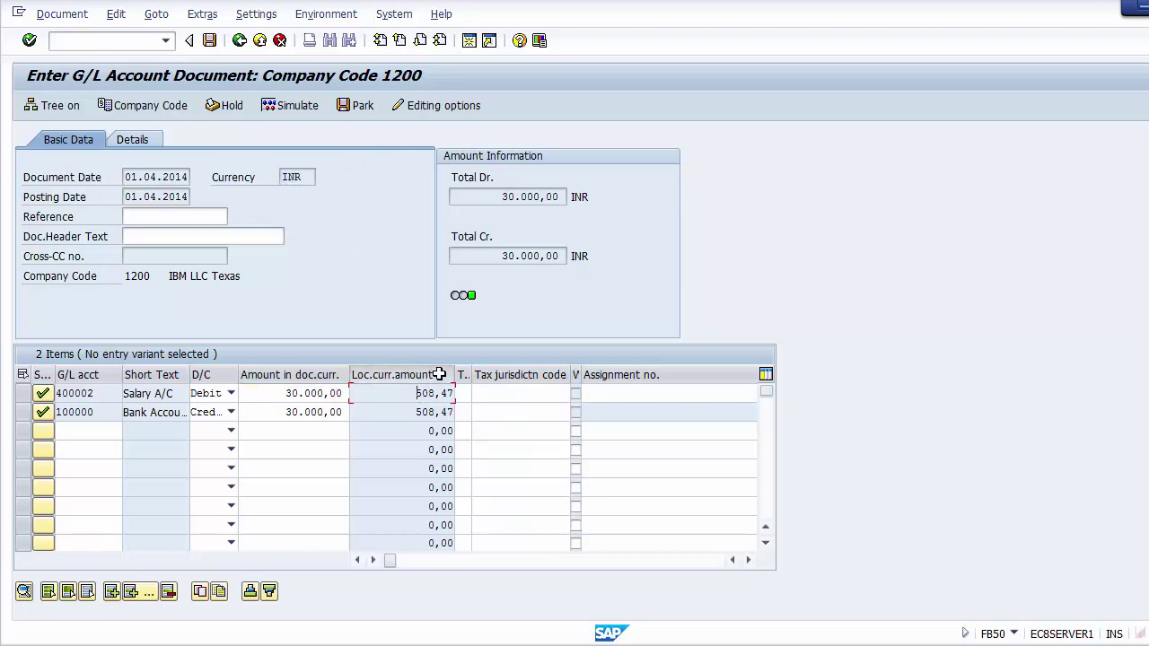
left_click(439, 374)
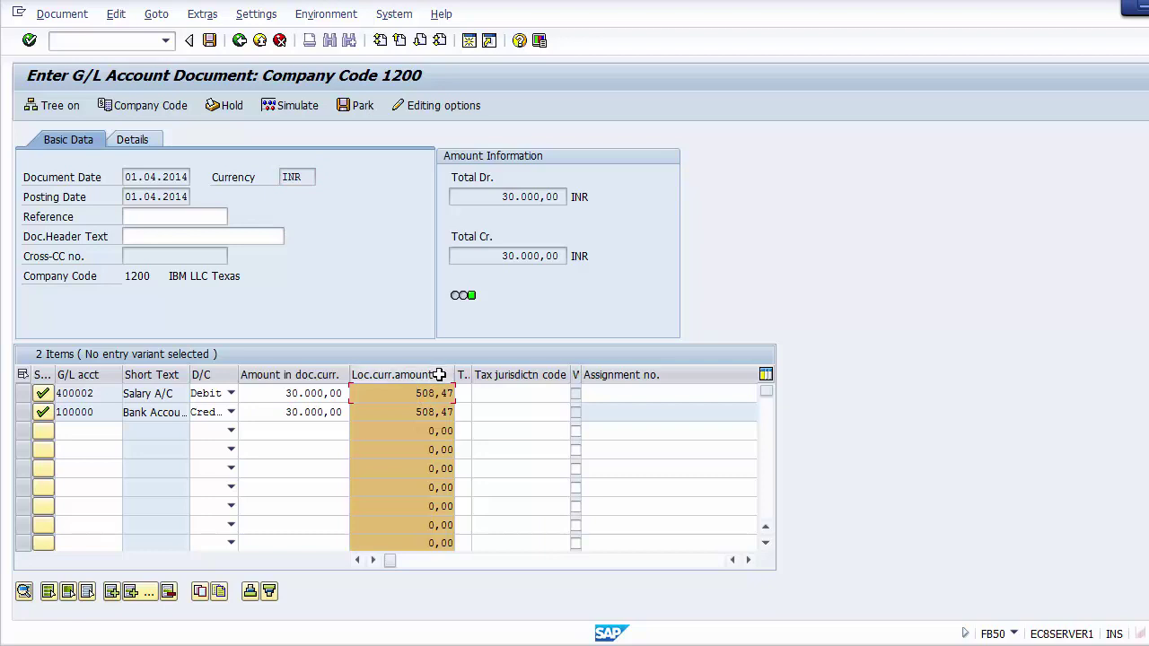
left_click(438, 374)
left_click_drag(416, 394, 441, 394)
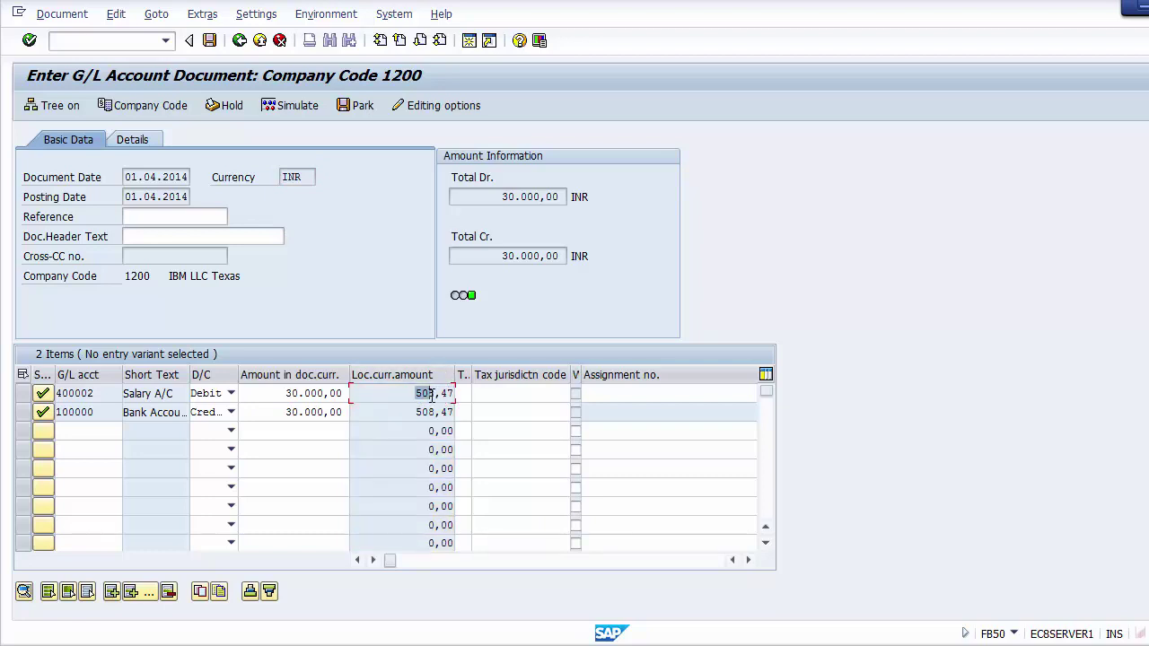
left_click(443, 394)
left_click(404, 396)
left_click(516, 396)
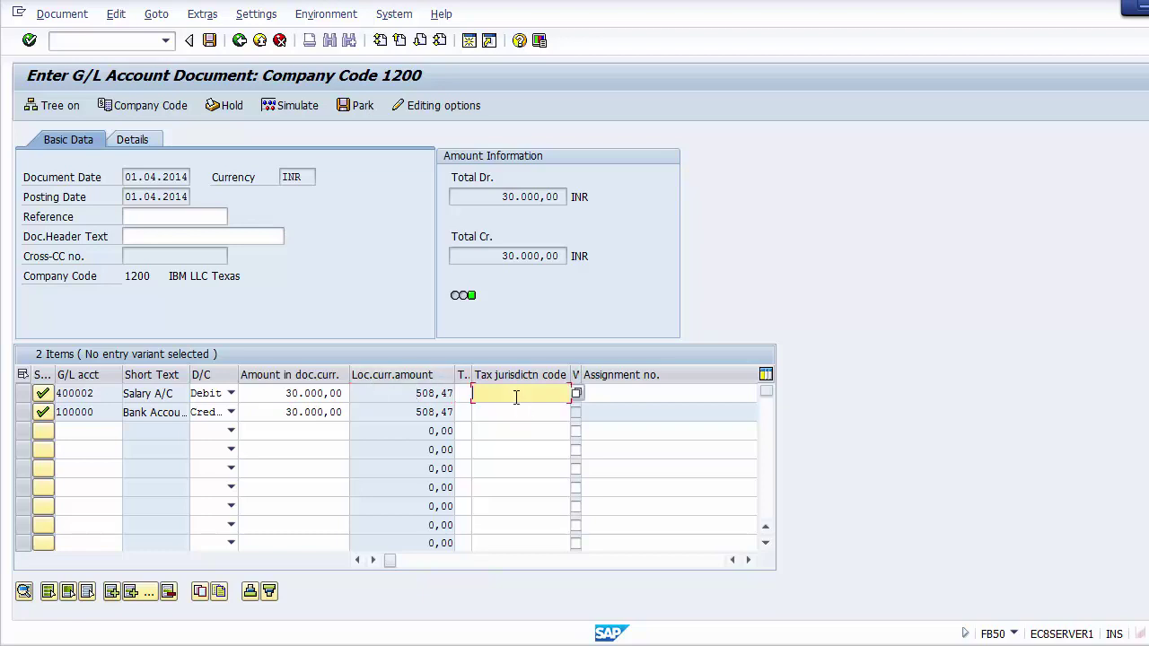
Assign business area 1210 to both the salary and bank line items
key("Tab")
key("Tab")
key("Tab")
key("Tab")
key("Tab")
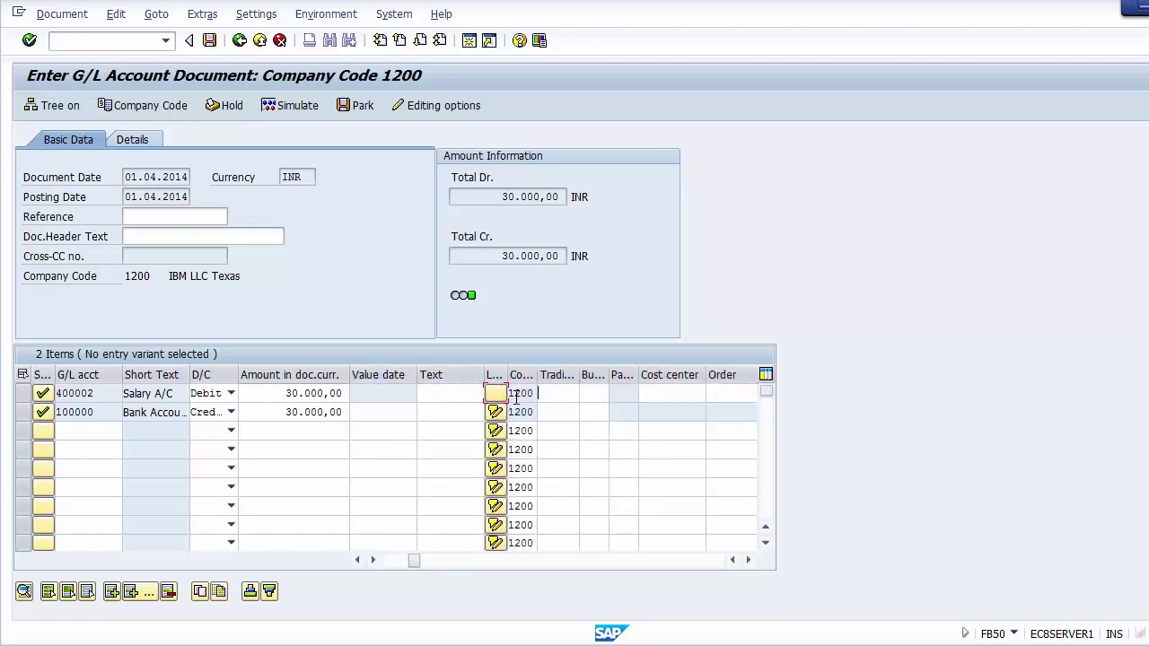
type("1")
key("Down")
key("Return")
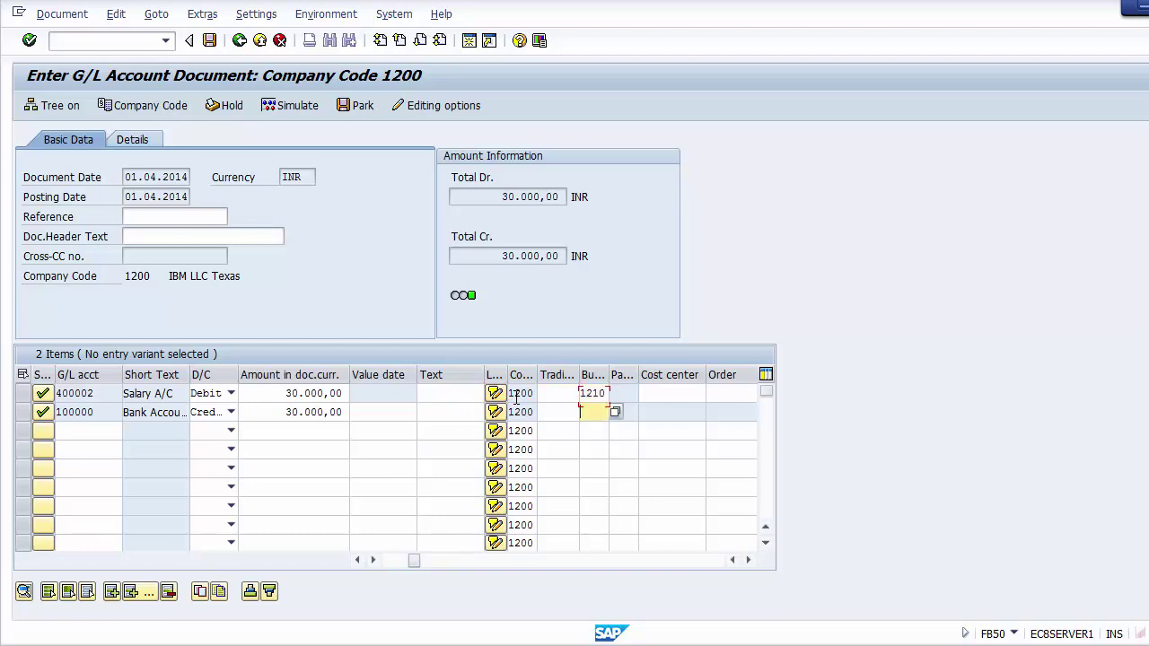
type("1")
key("Down")
key("Return")
Simulate the INR document, check its currency, and post it as document 1000053
left_click(289, 115)
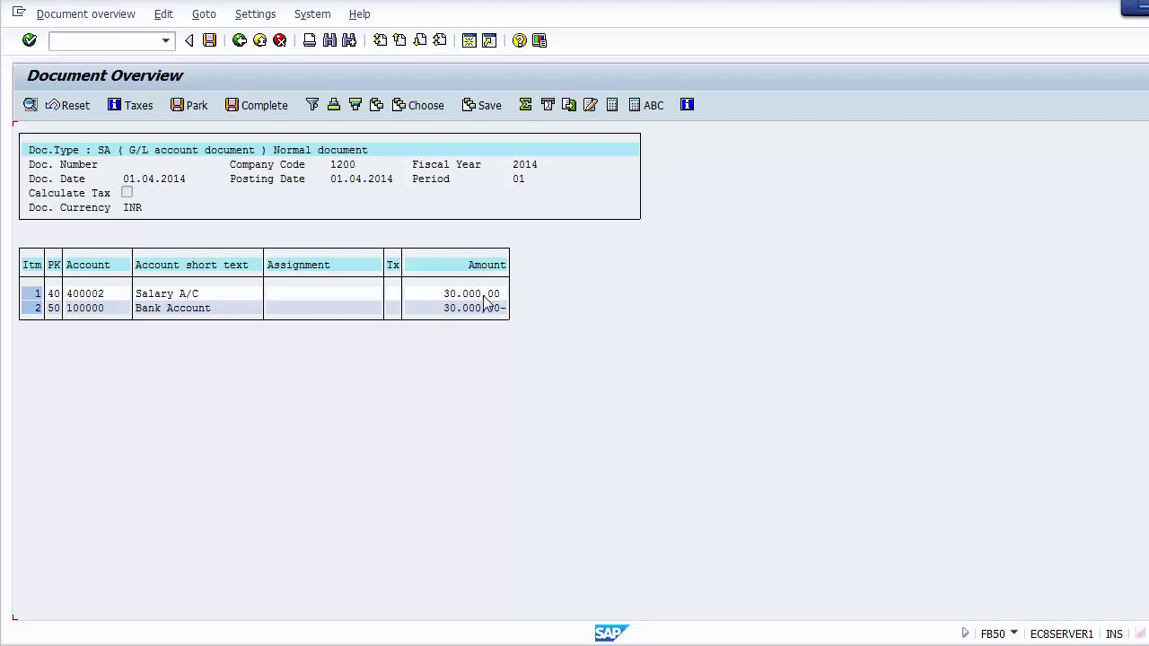
left_click(127, 212)
double_click(135, 213)
left_click(210, 42)
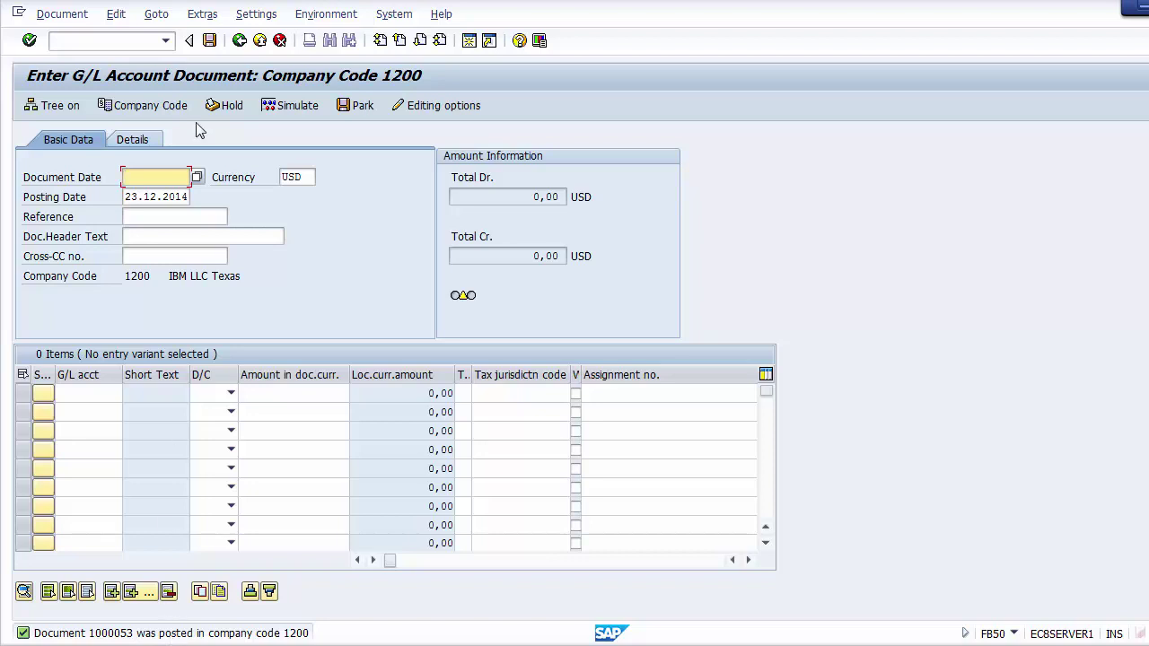
Display posted document 1000053 and review its INR currency and 30,000 salary line
left_click(59, 16)
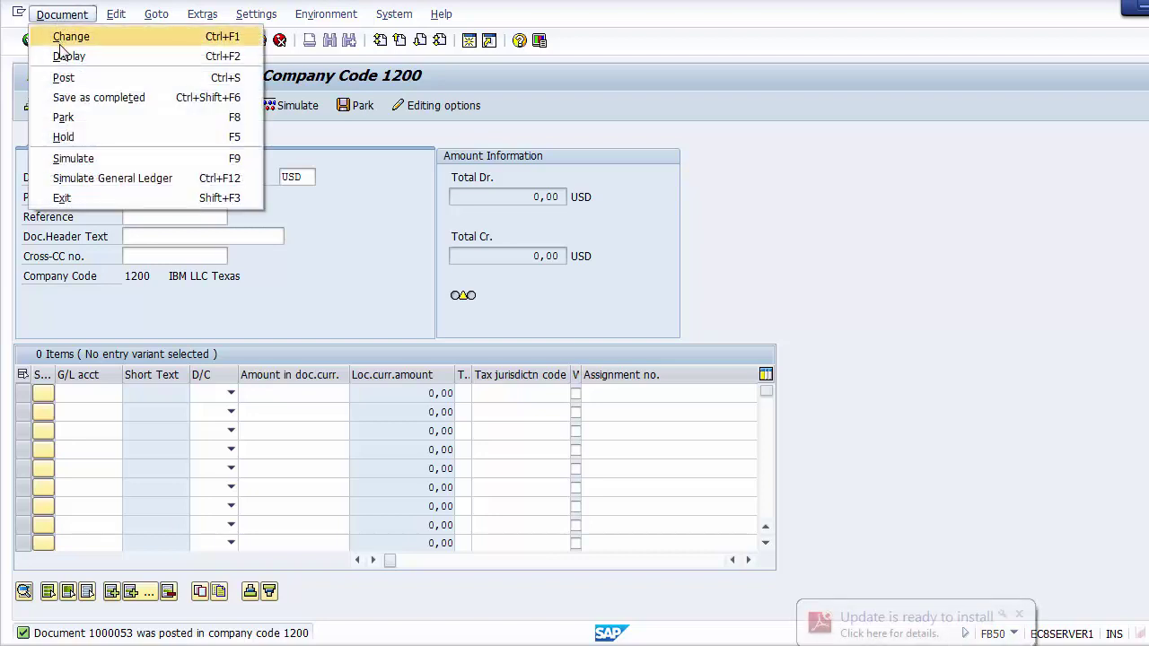
left_click(65, 57)
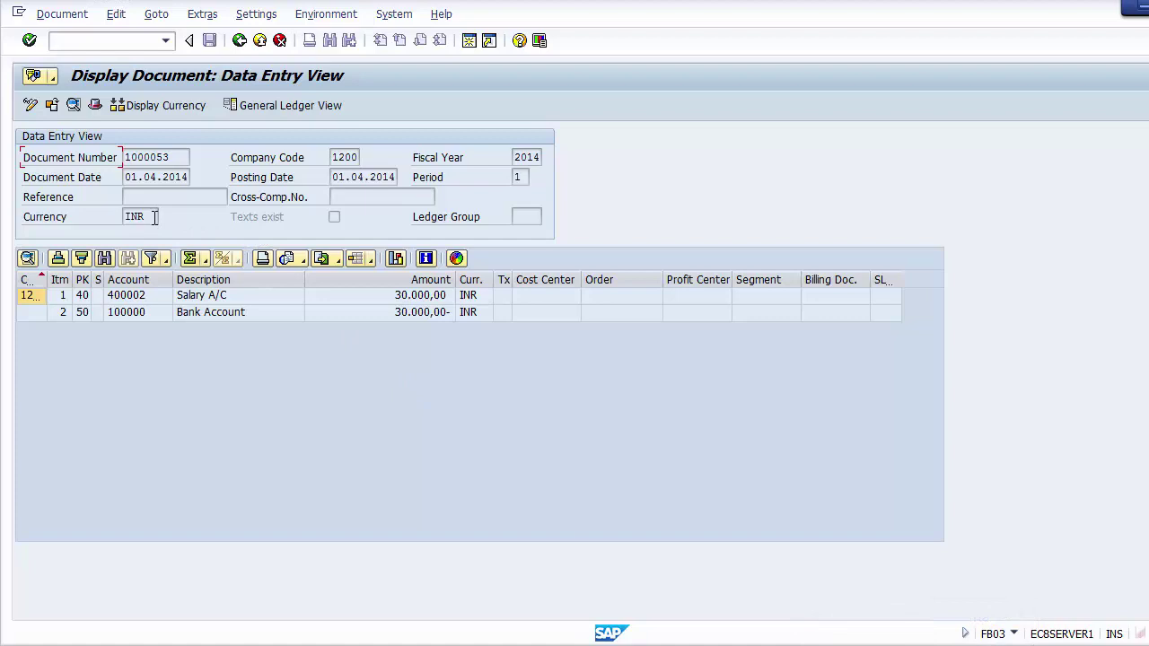
left_click_drag(155, 217, 115, 217)
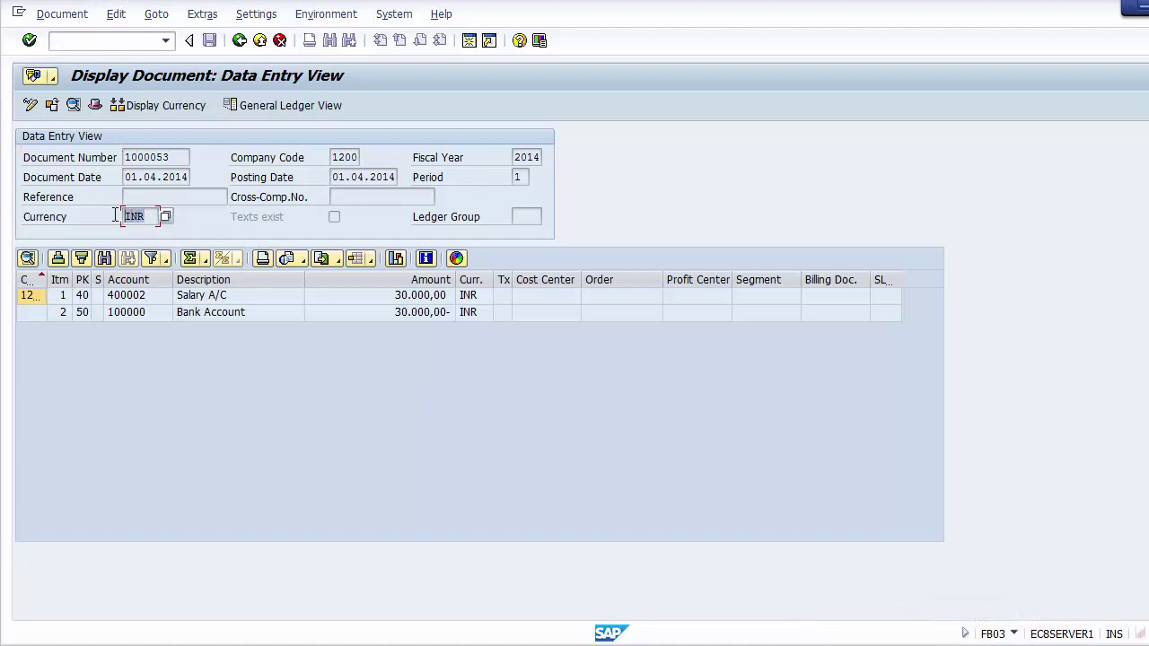
left_click(390, 296)
left_click(470, 296)
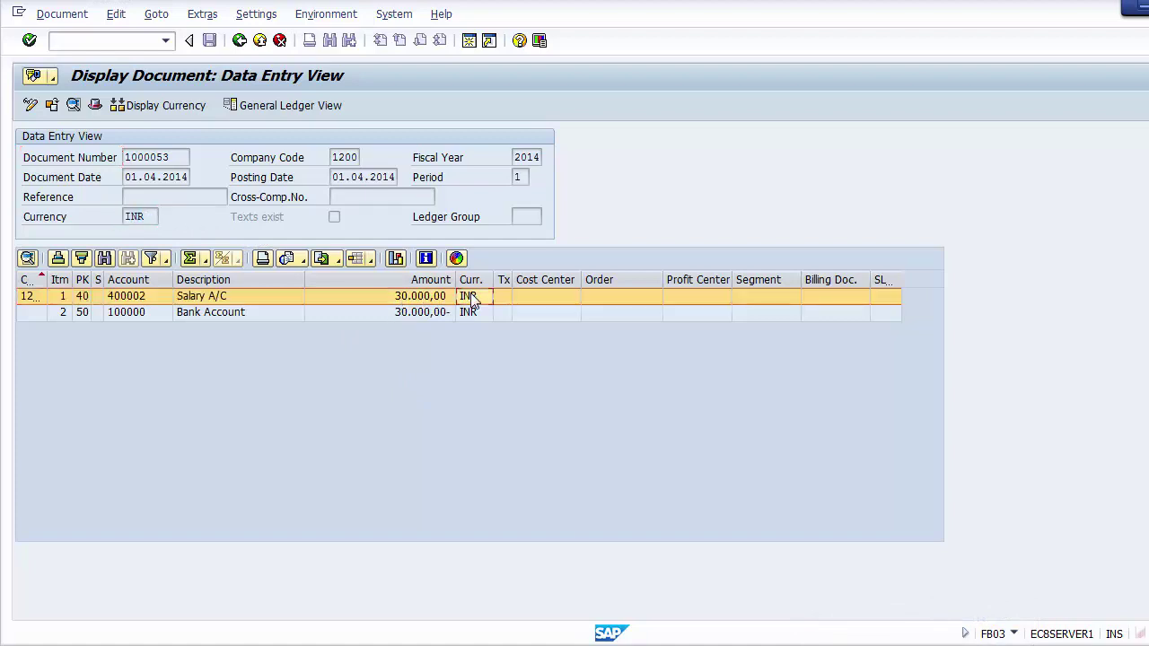
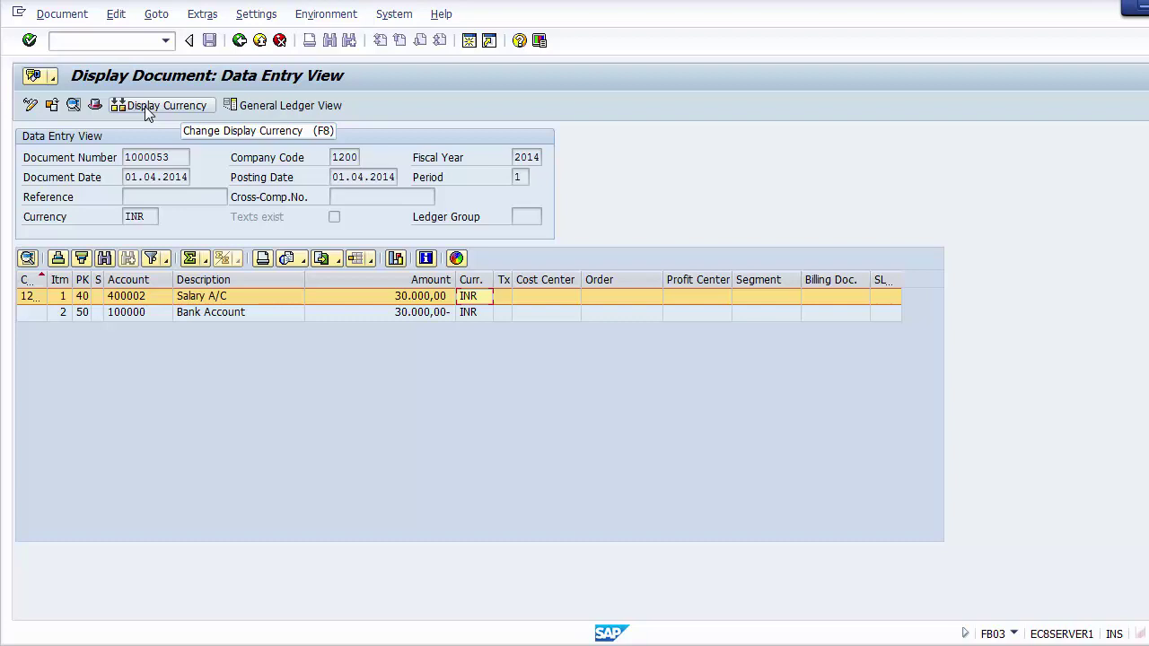
Switch document 1000053's line items to USD and review the Salary A/C and Bank Account amounts
left_click(145, 106)
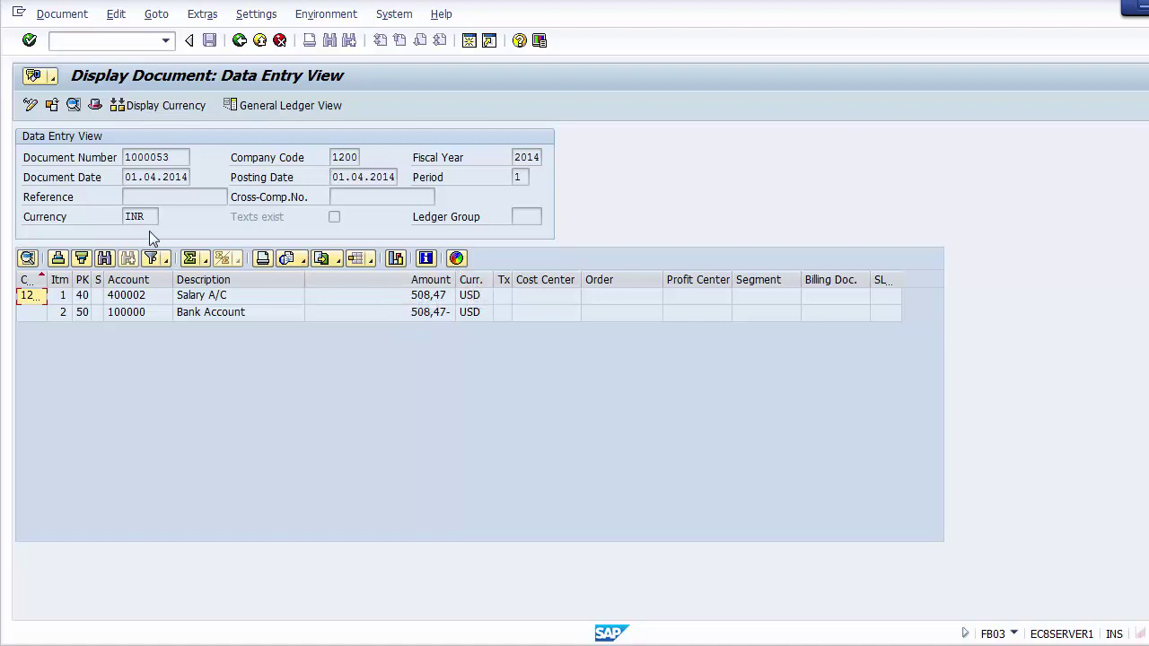
left_click_drag(146, 218, 115, 219)
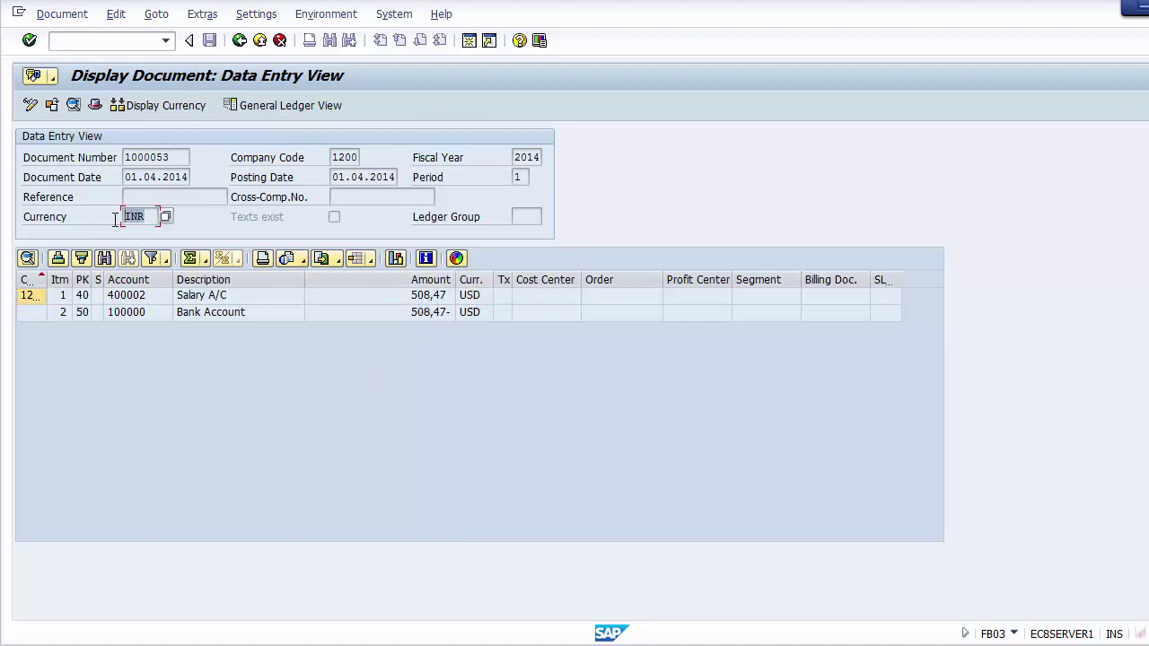
left_click(449, 361)
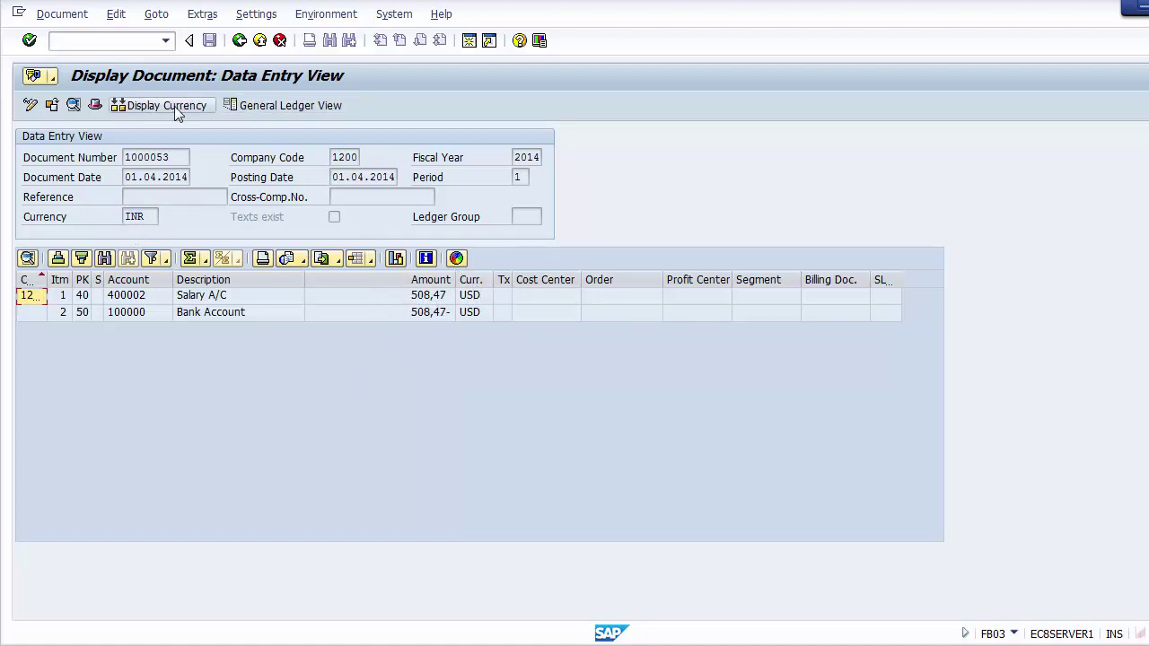
left_click(476, 299)
left_click(424, 299)
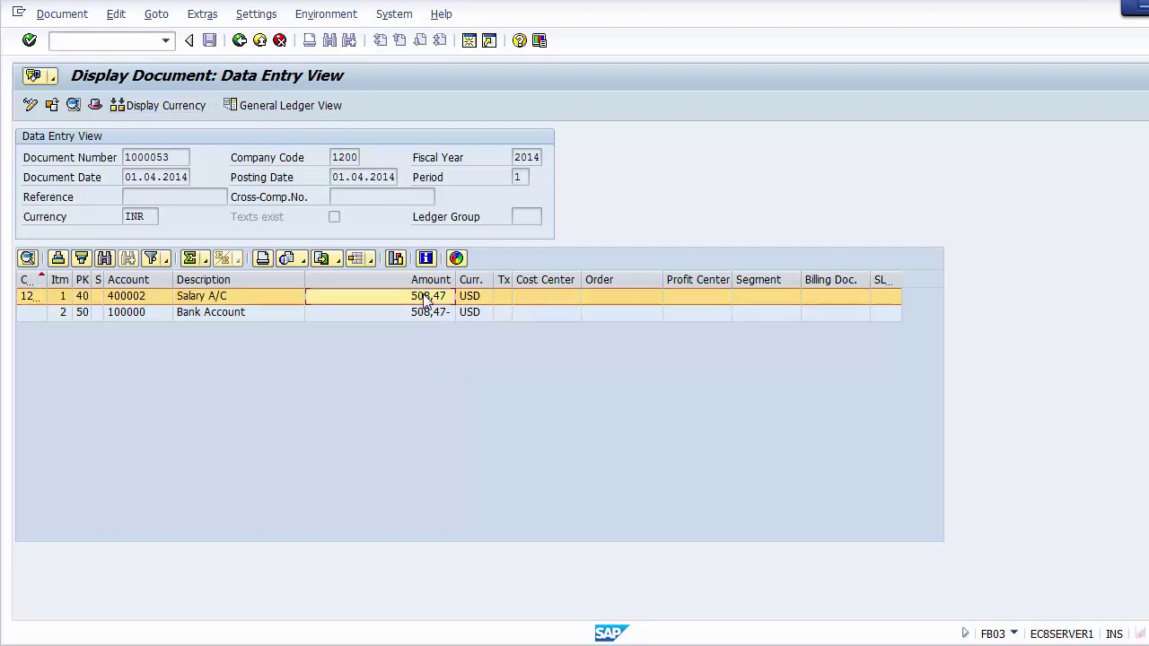
left_click(424, 314)
left_click(478, 308)
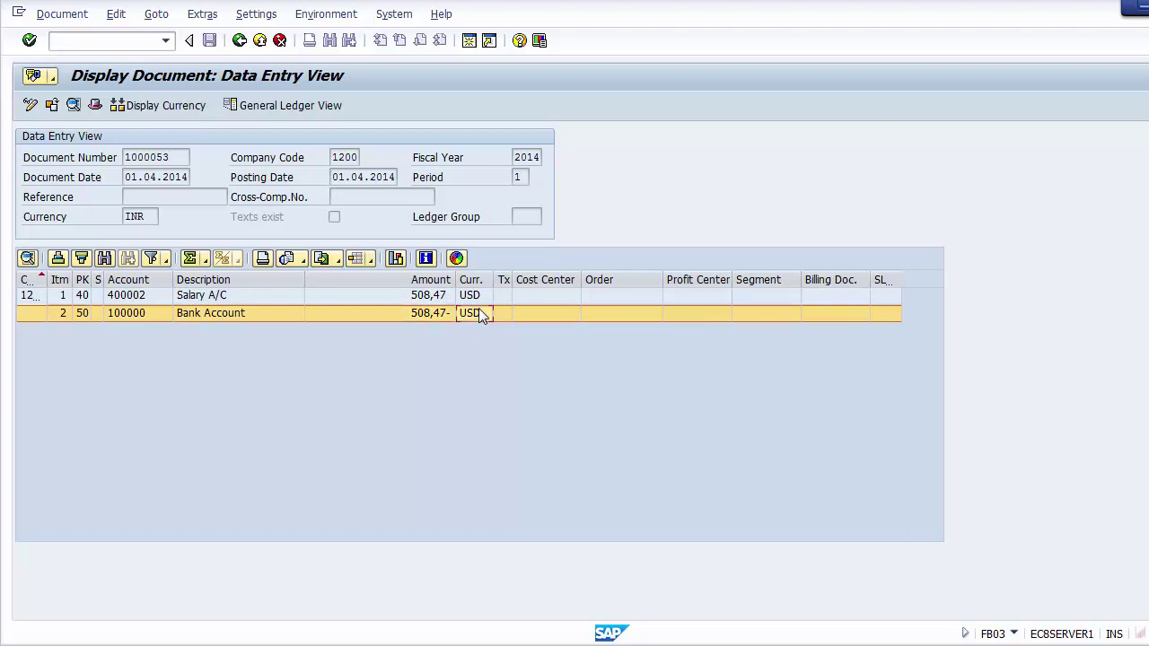
Compare the INR header currency with the USD line currency, then exit the document display
left_click(476, 300)
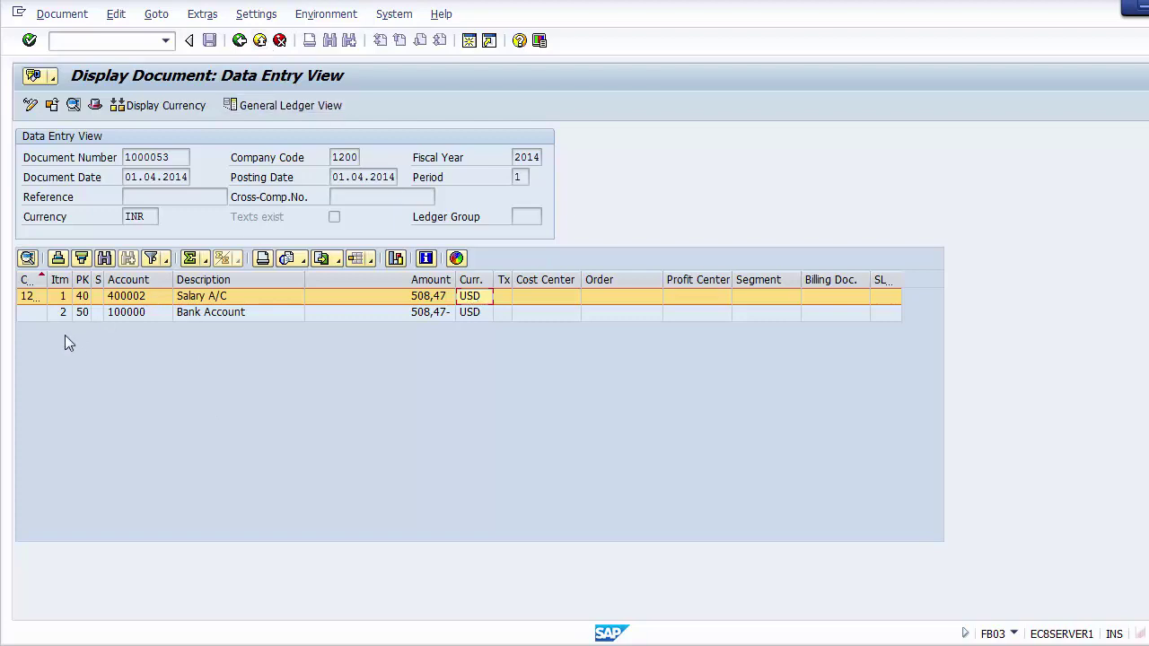
left_click(149, 217)
left_click(469, 303)
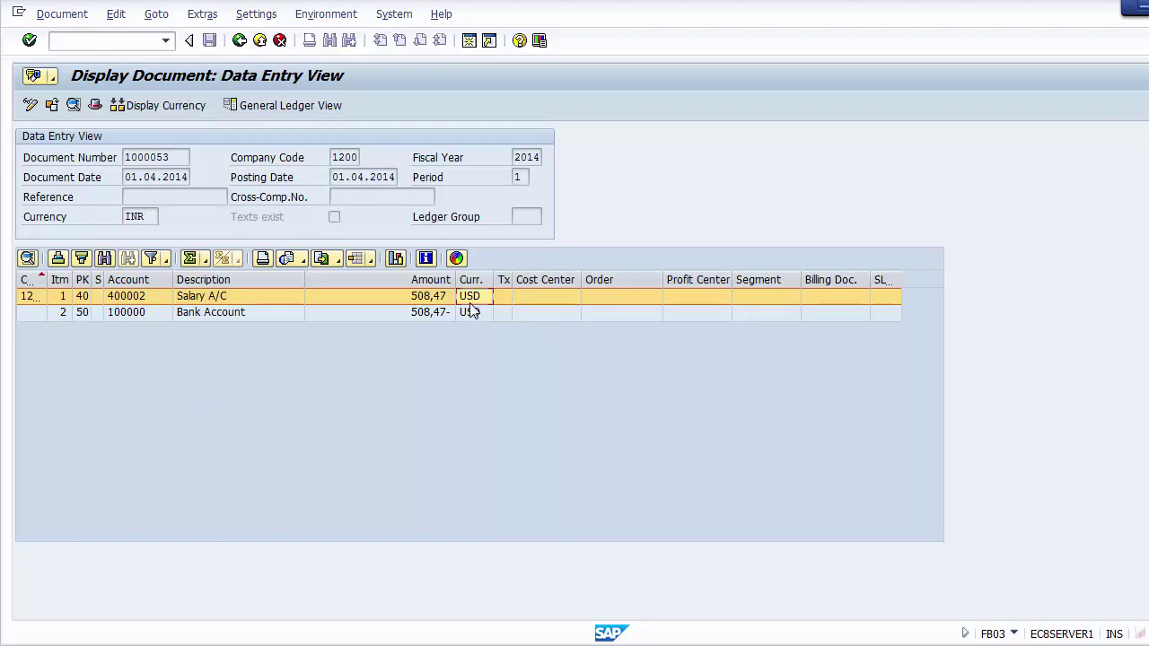
left_click(260, 41)
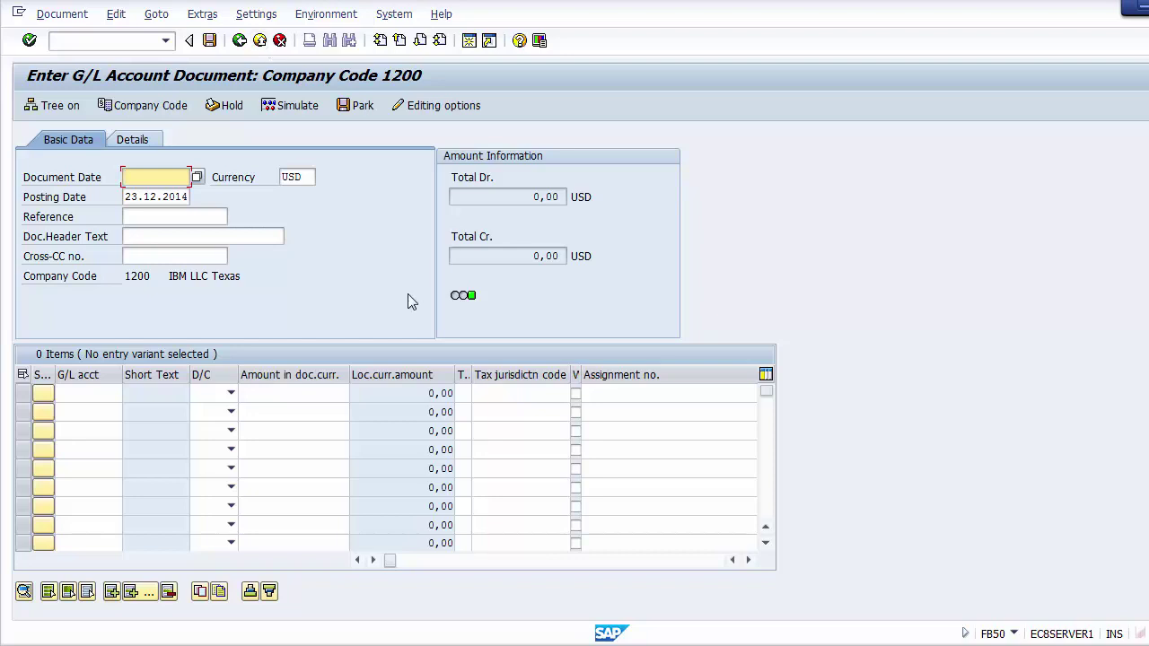
Leave the Enter G/L Account Document screen for company code 1200 and return to SAP Easy Access
left_click(300, 392)
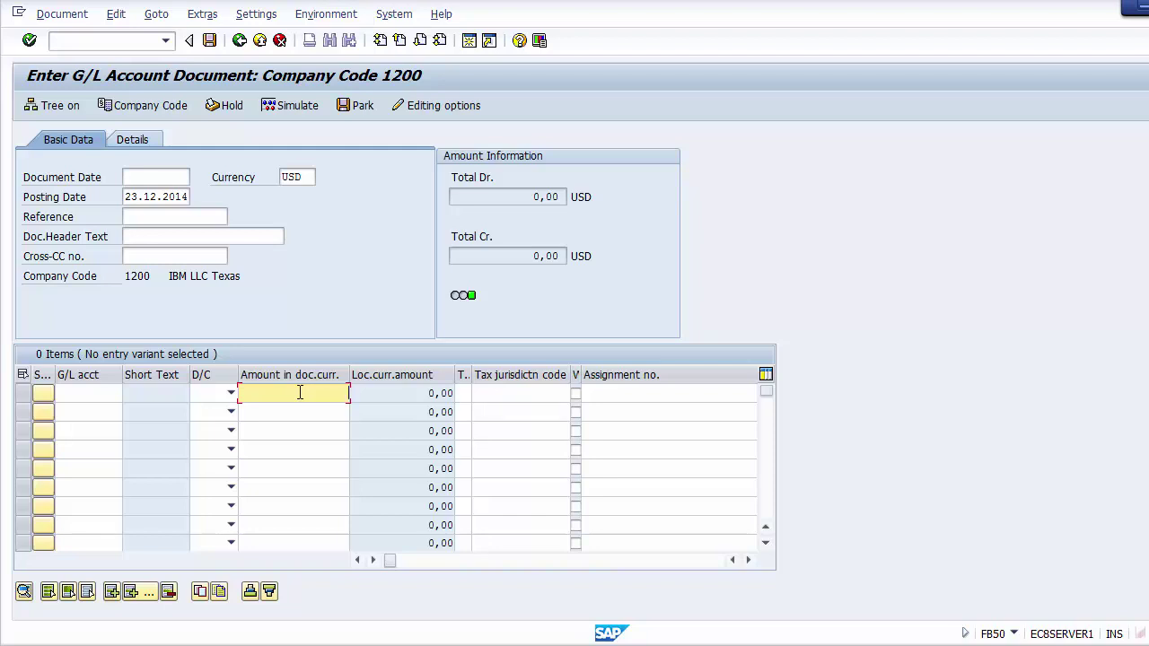
key("F3")
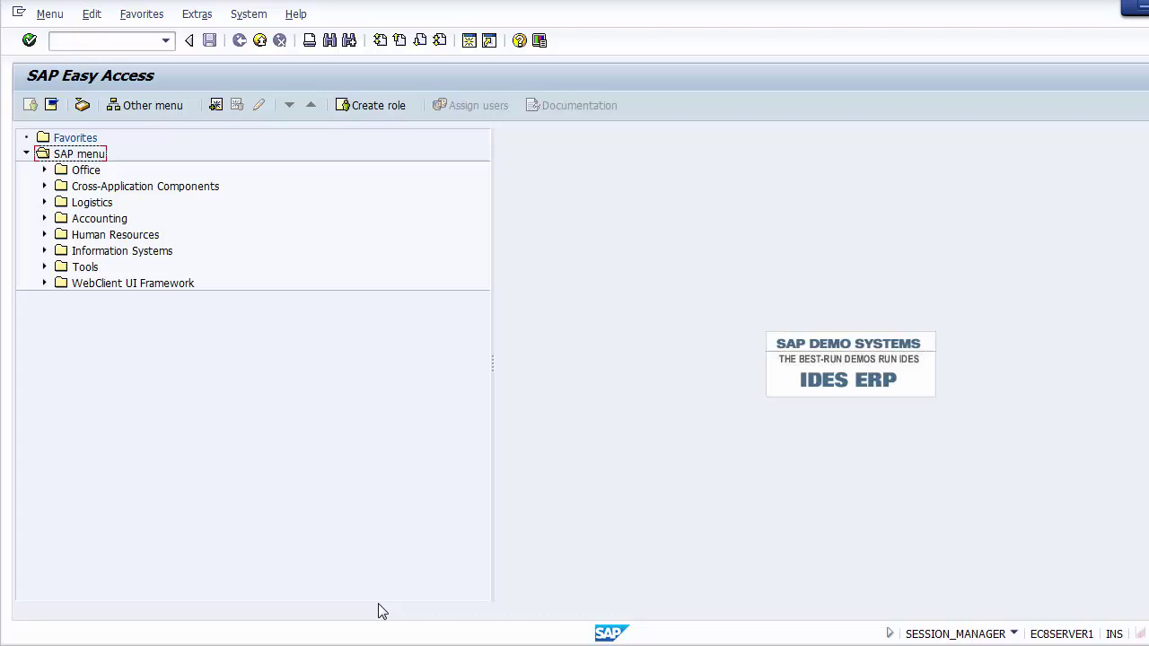
Append ' / F-02' after FB50 in the Unit Testing slide's G/L Posting bullet, then return to SAP
key("alt+Tab")
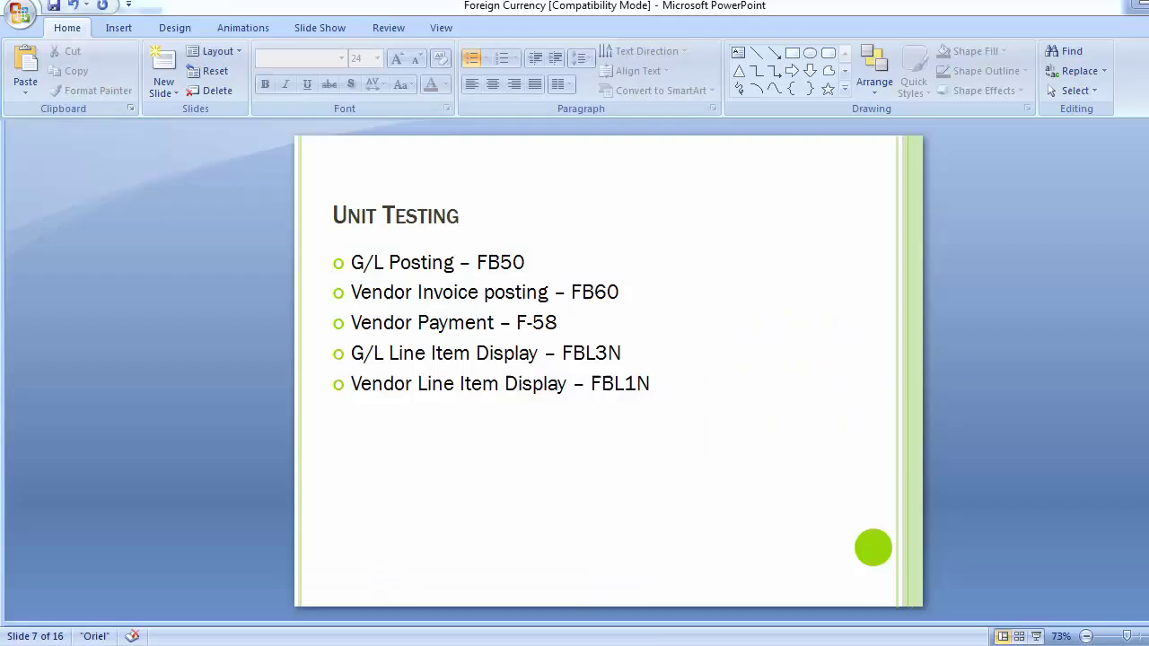
left_click(571, 263)
type("/")
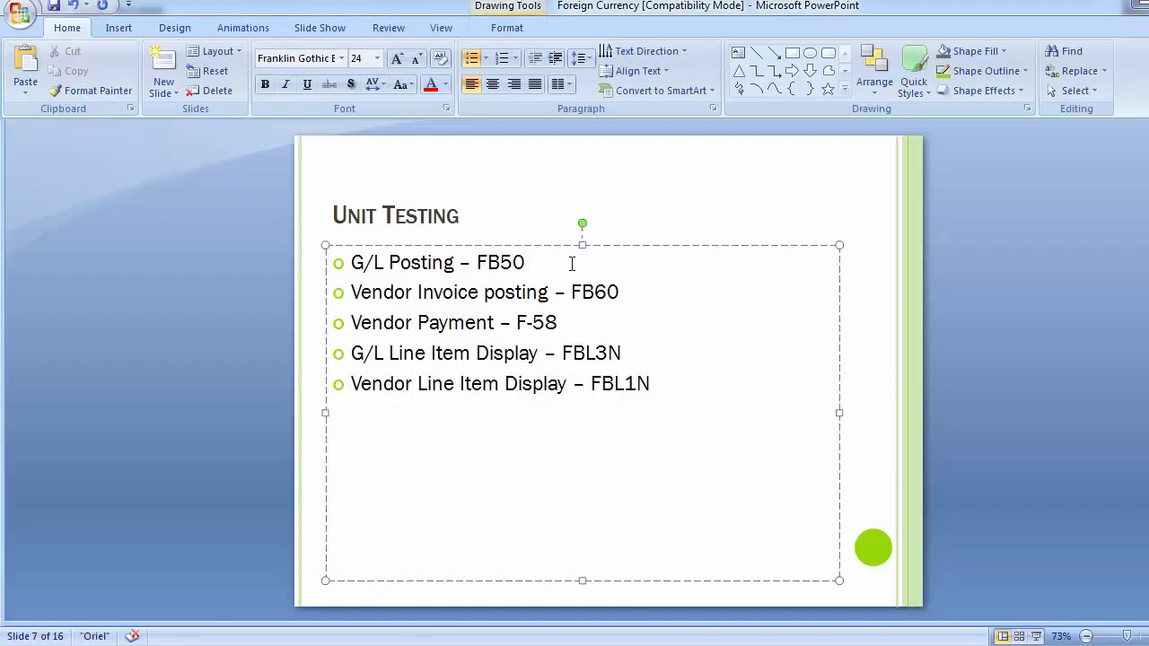
type(" F-02")
left_click(208, 323)
key("alt+Tab")
left_click(108, 40)
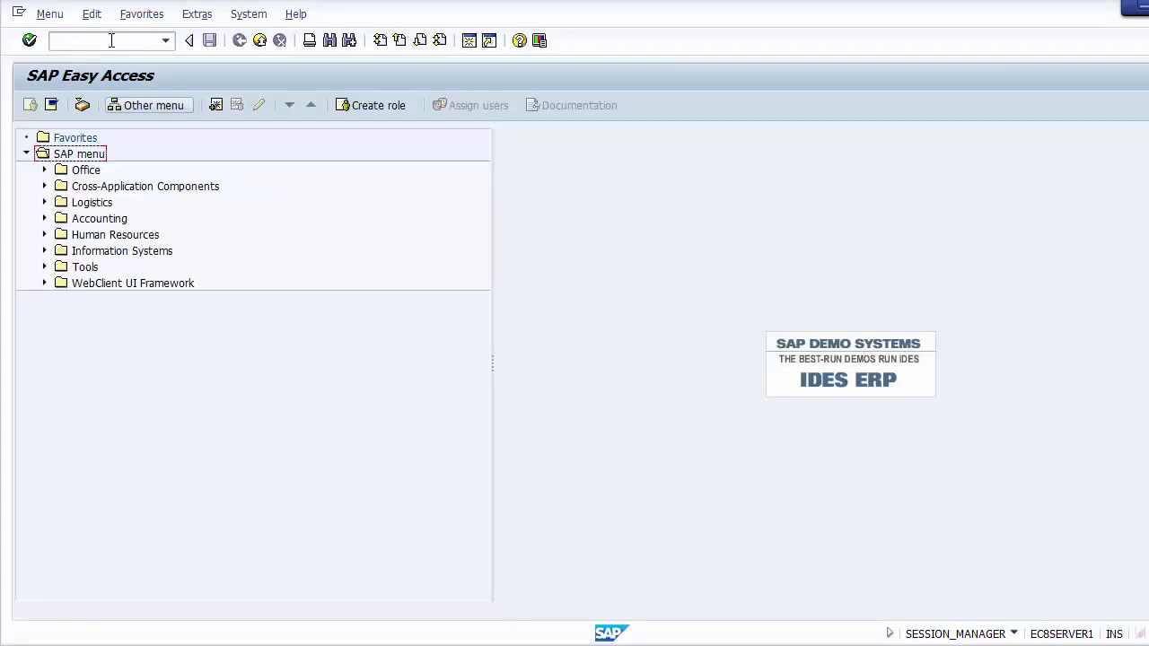
Start F-02 and set both document date and posting date to 05042014
type("F-02")
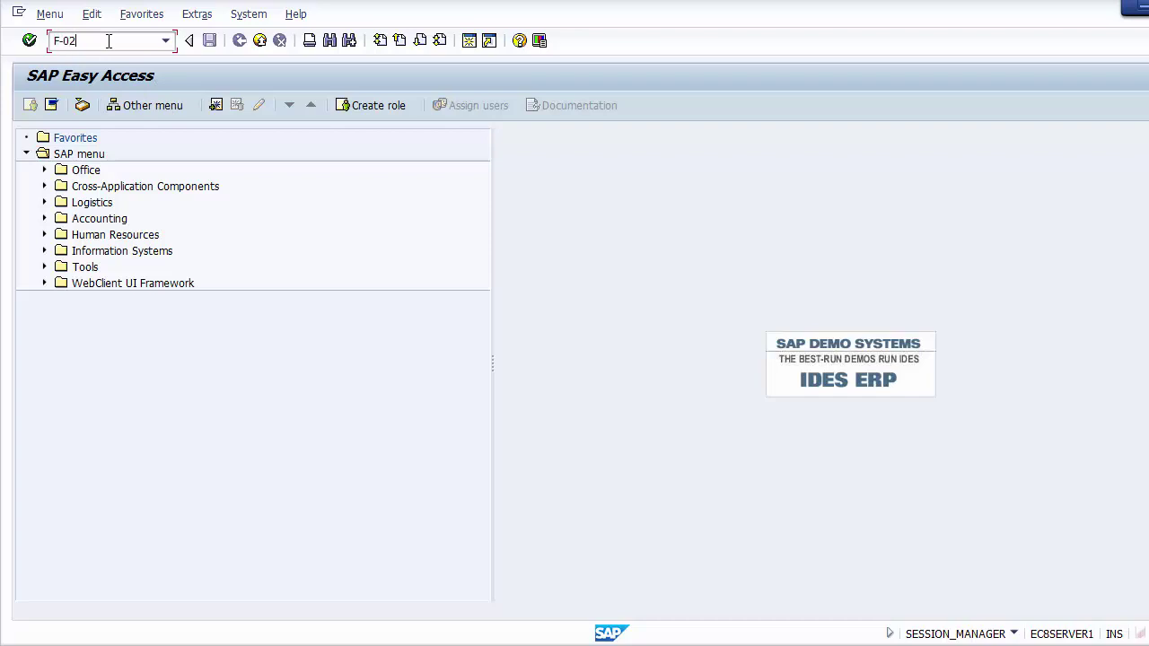
key("Return")
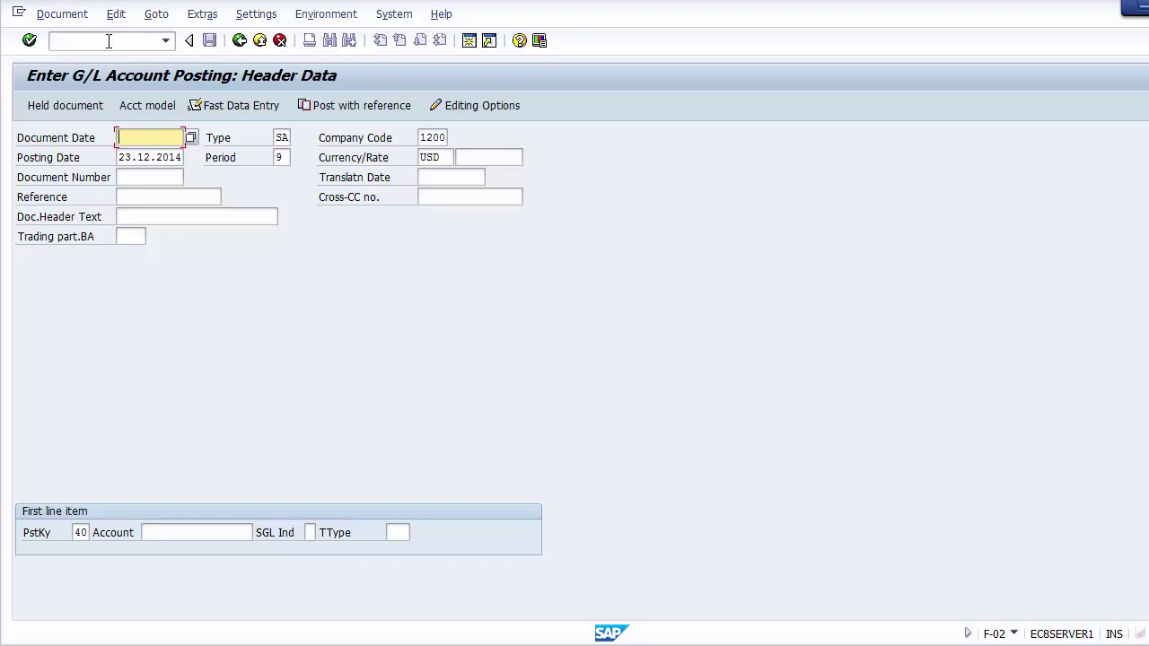
type("05")
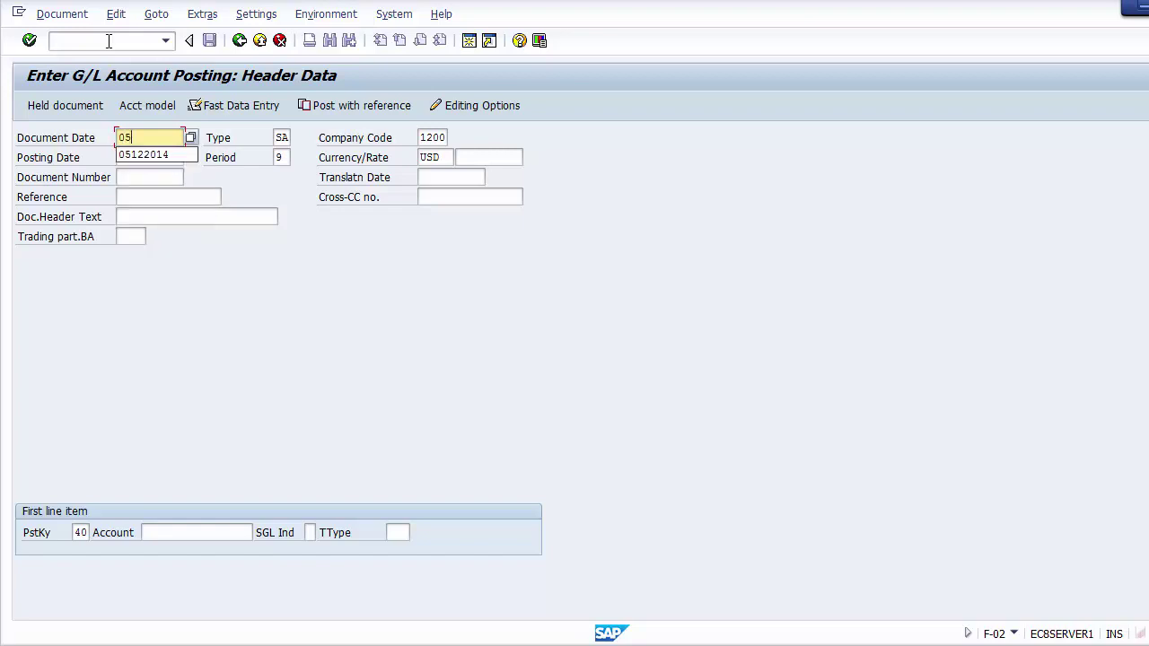
type("042")
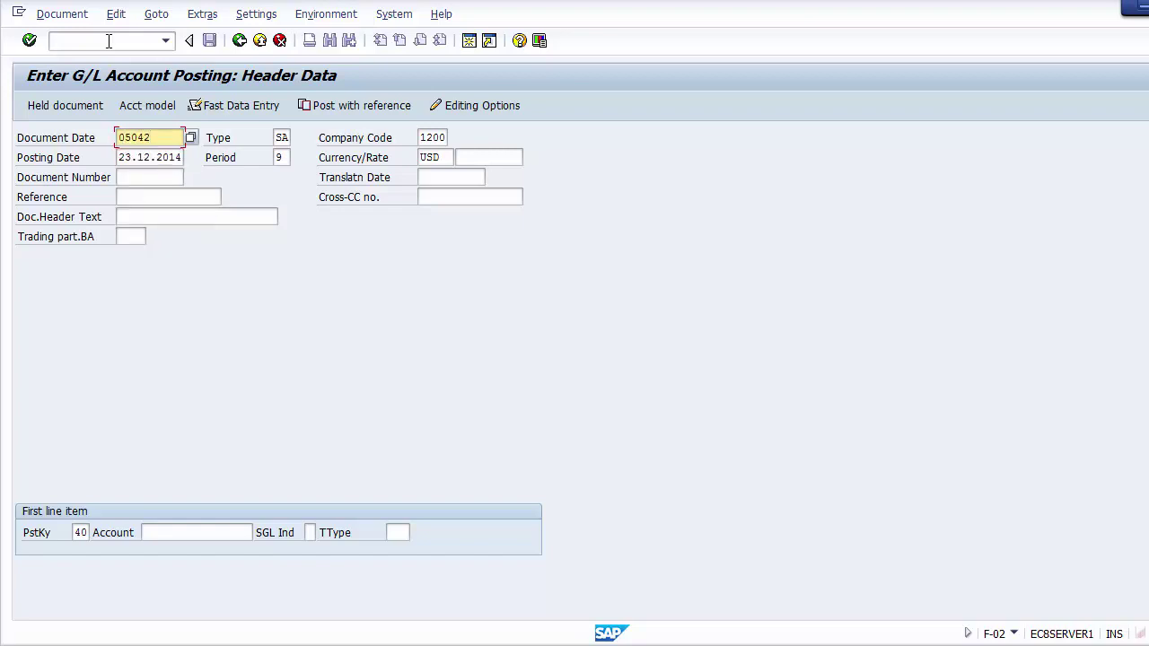
key("BackSpace")
type("2014")
key("Tab")
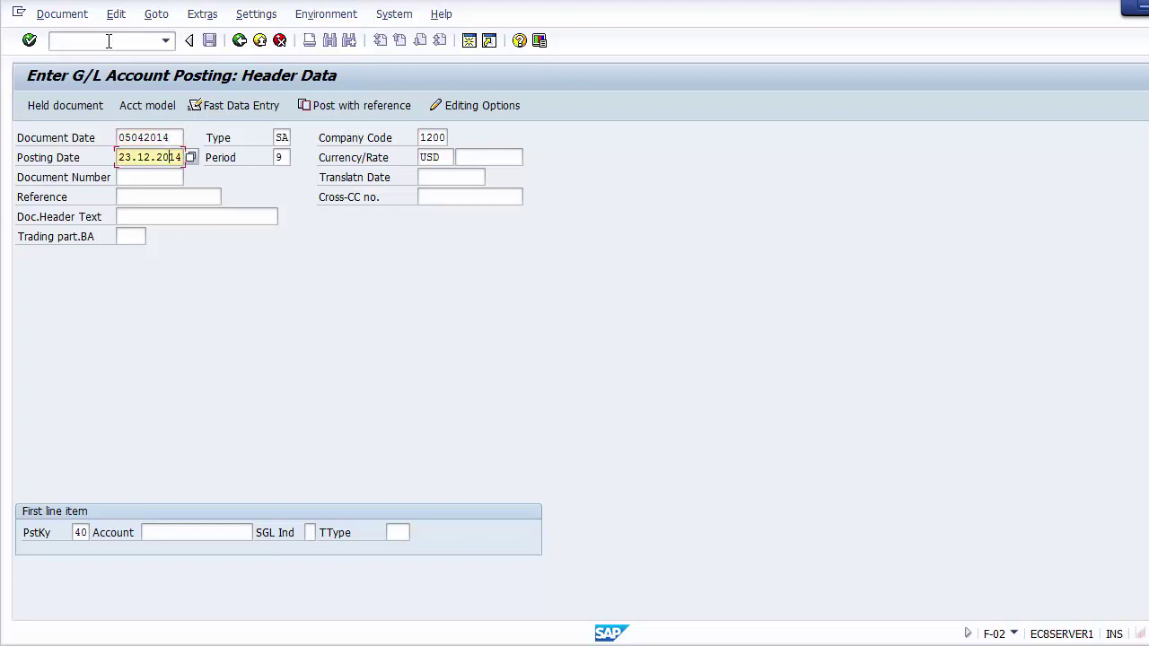
key("ctrl+a")
type("05042014")
Change the header currency from USD to INR with exchange rate 56
left_click(446, 157)
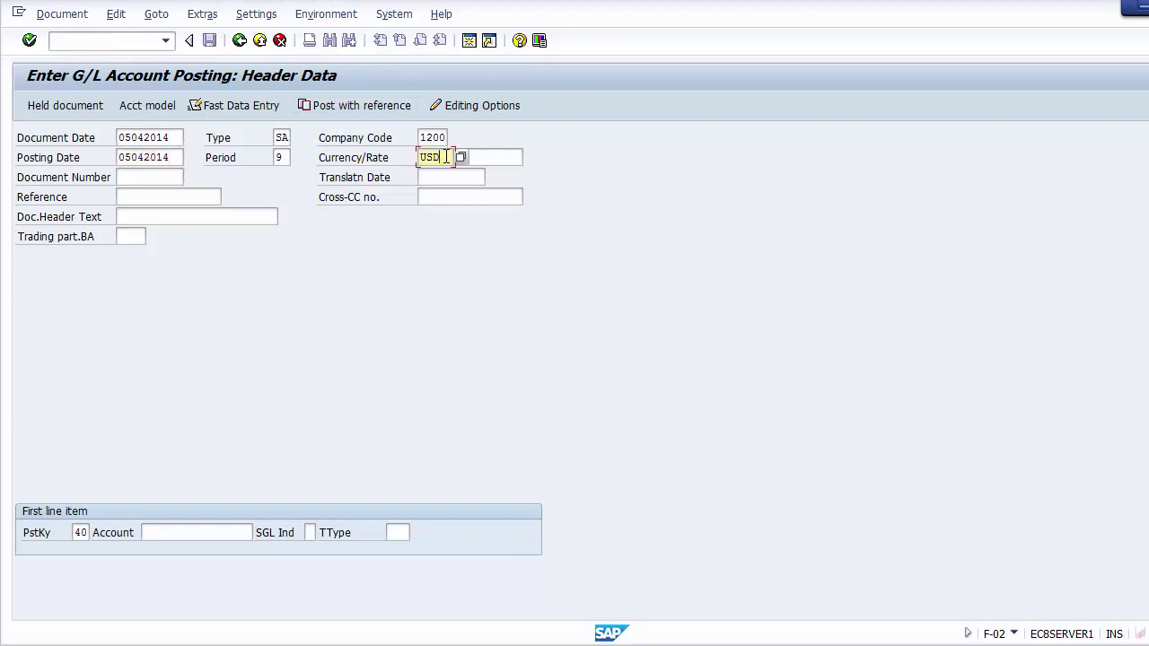
key("BackSpace")
key("BackSpace")
key("BackSpace")
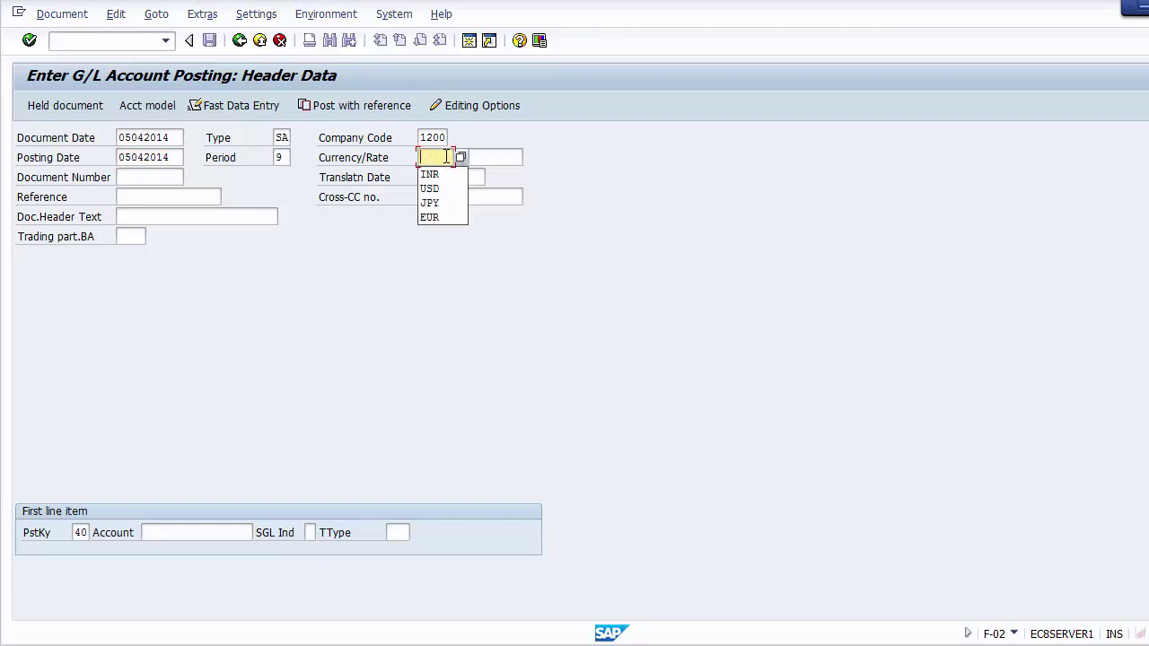
key("Down")
key("Return")
key("Tab")
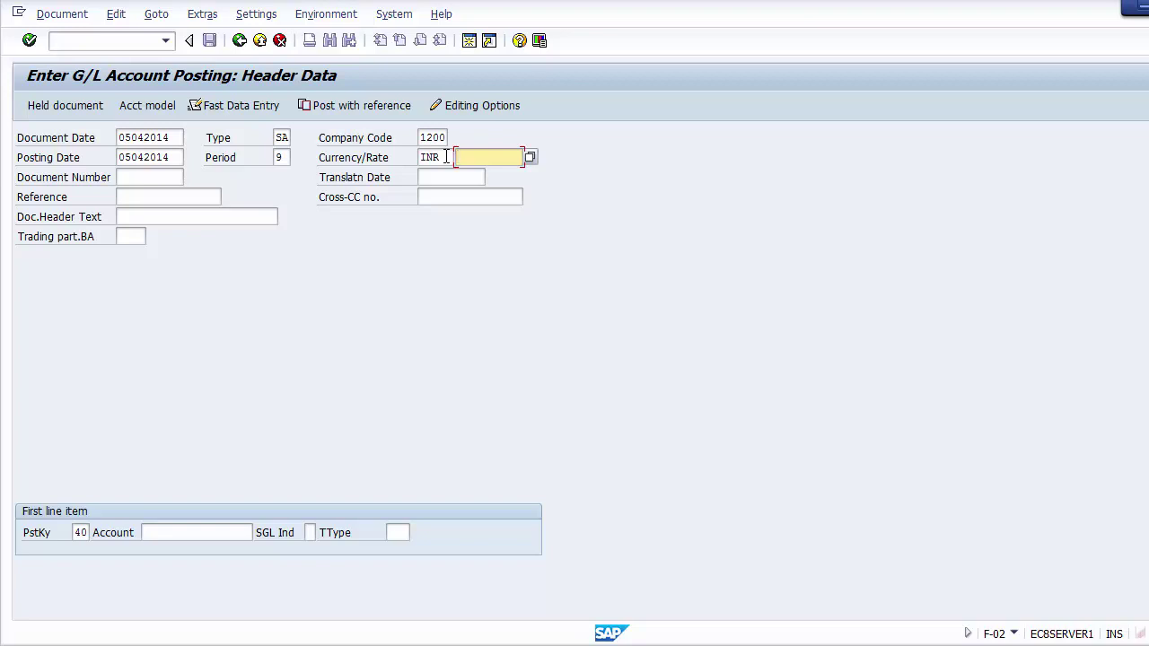
type("56")
With posting key 40, pick G/L account 400004 Rent Account from the company code 1200 search list
left_click(172, 533)
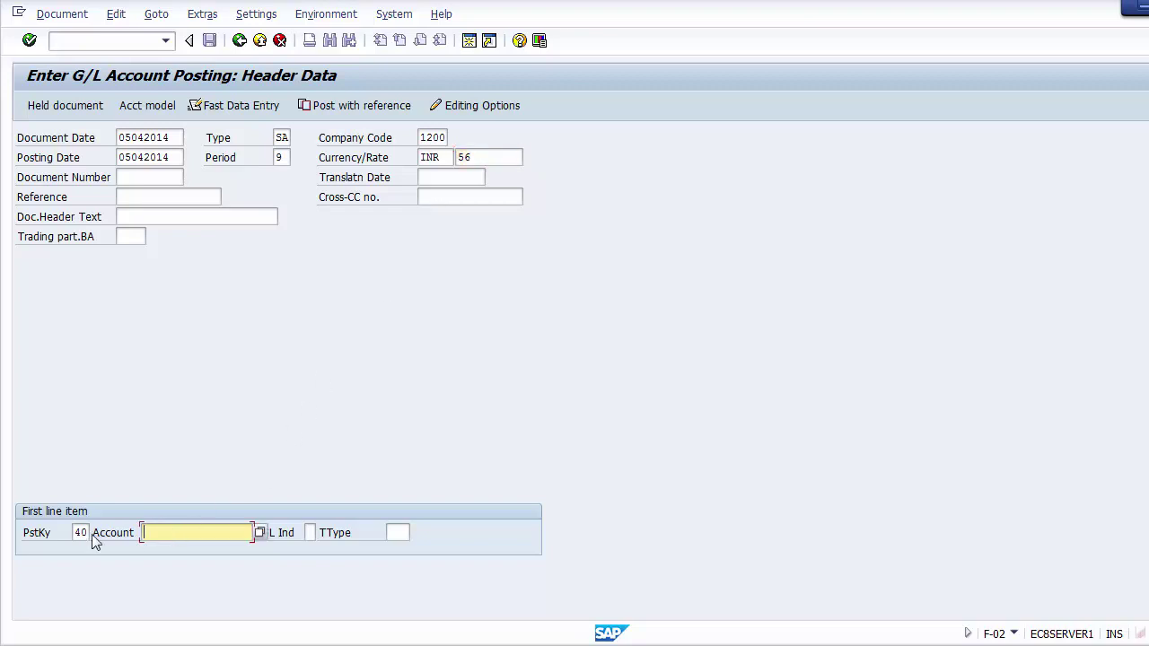
left_click(80, 533)
left_click(189, 533)
left_click(262, 535)
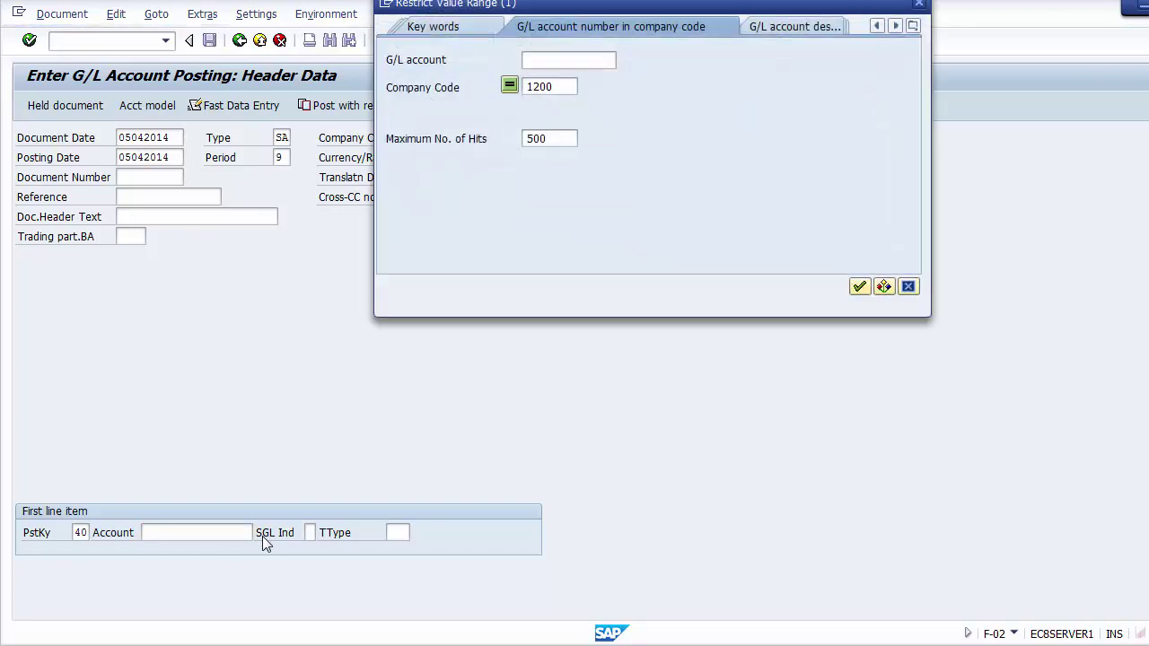
left_click(859, 287)
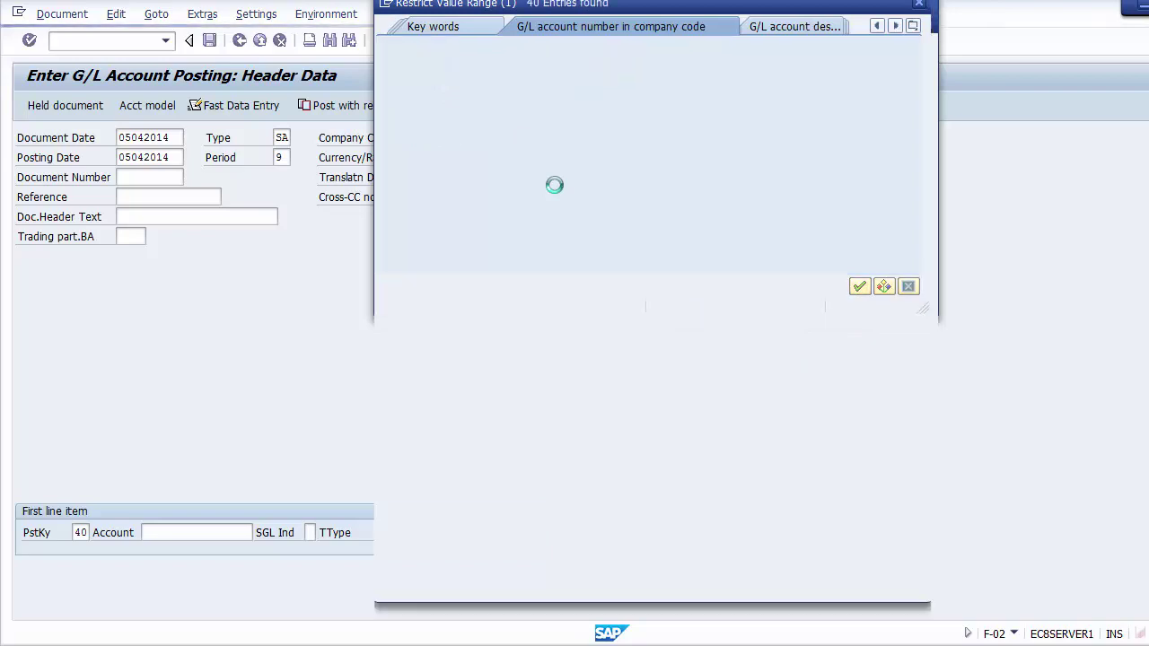
left_click(926, 568)
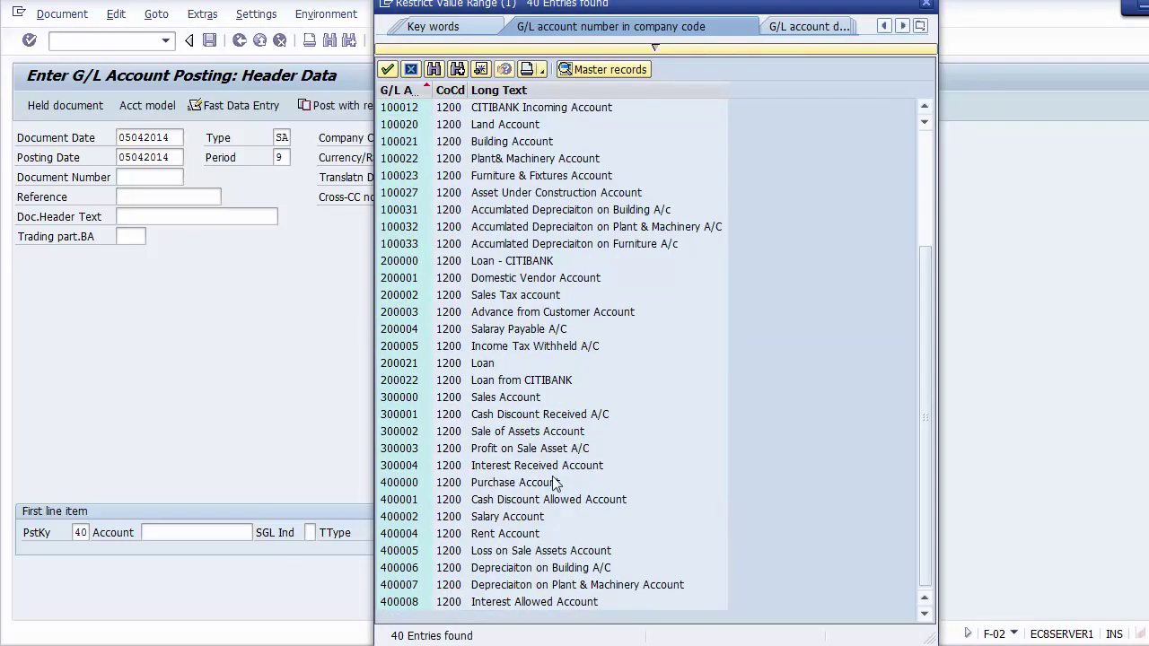
left_click(493, 518)
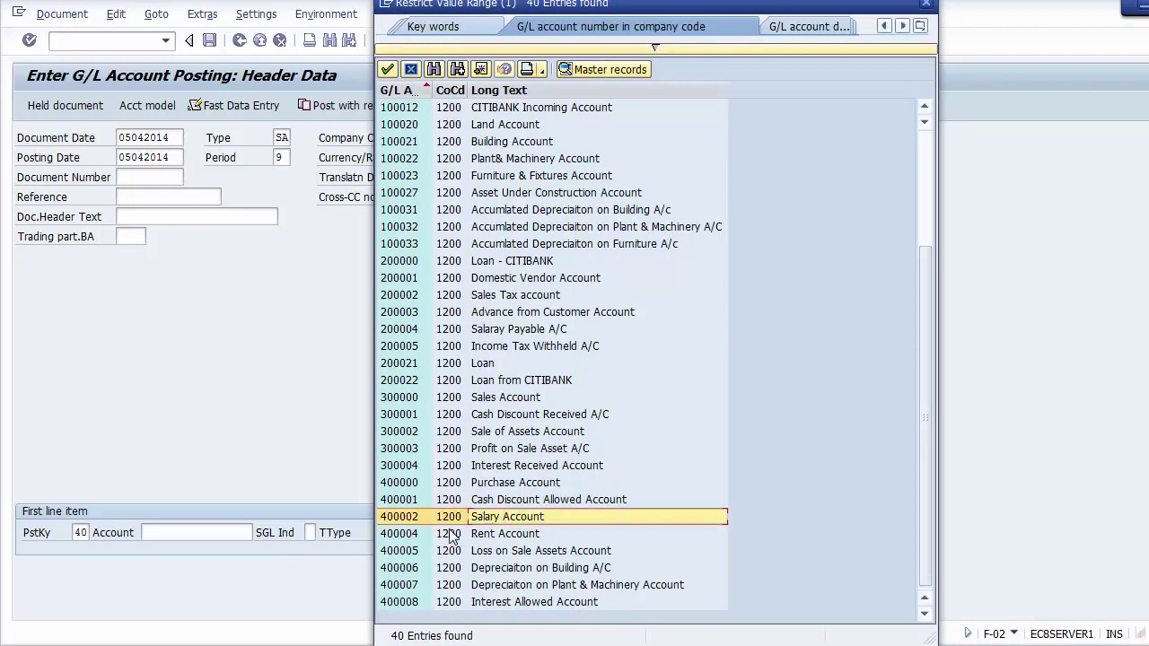
left_click(399, 535)
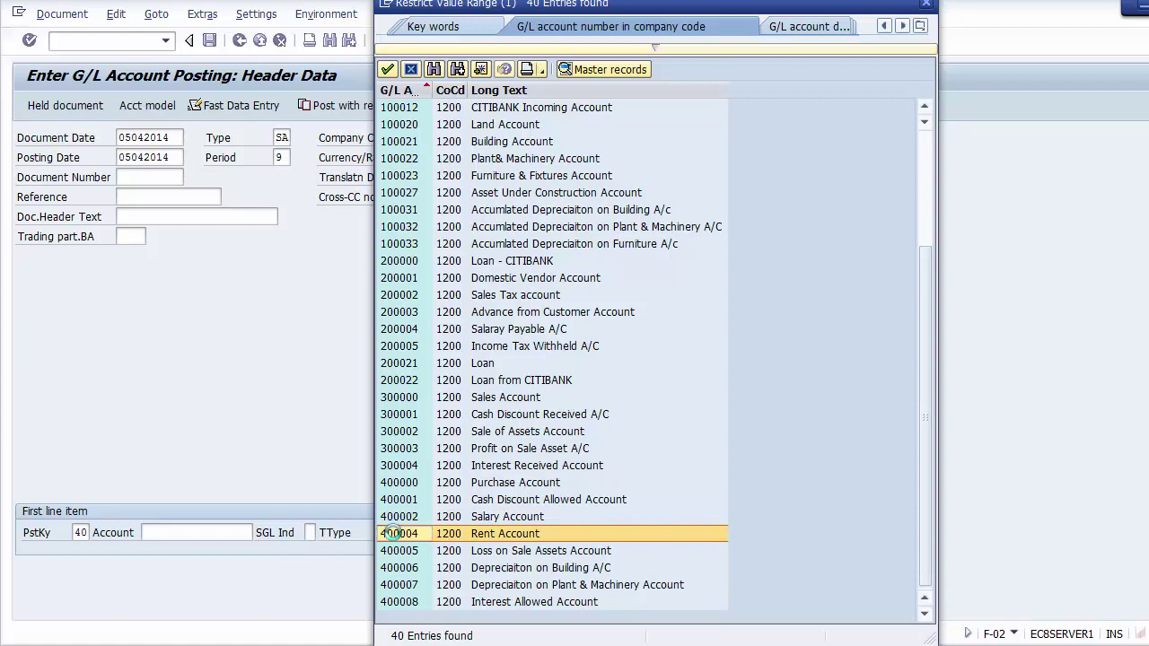
double_click(398, 534)
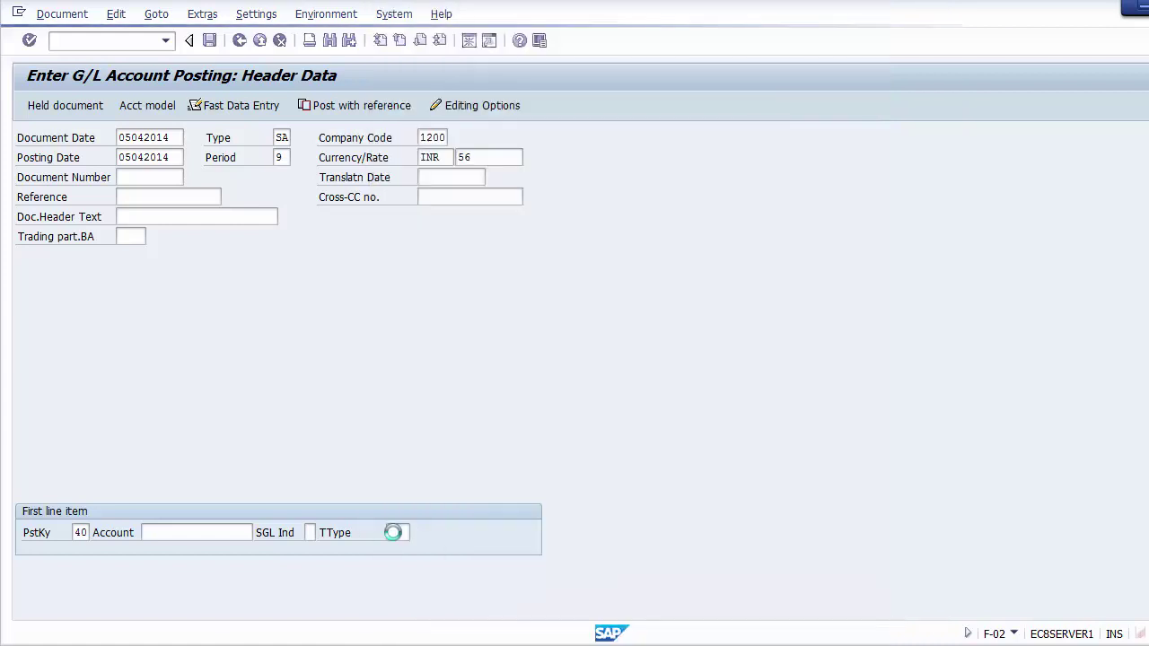
left_click(212, 535)
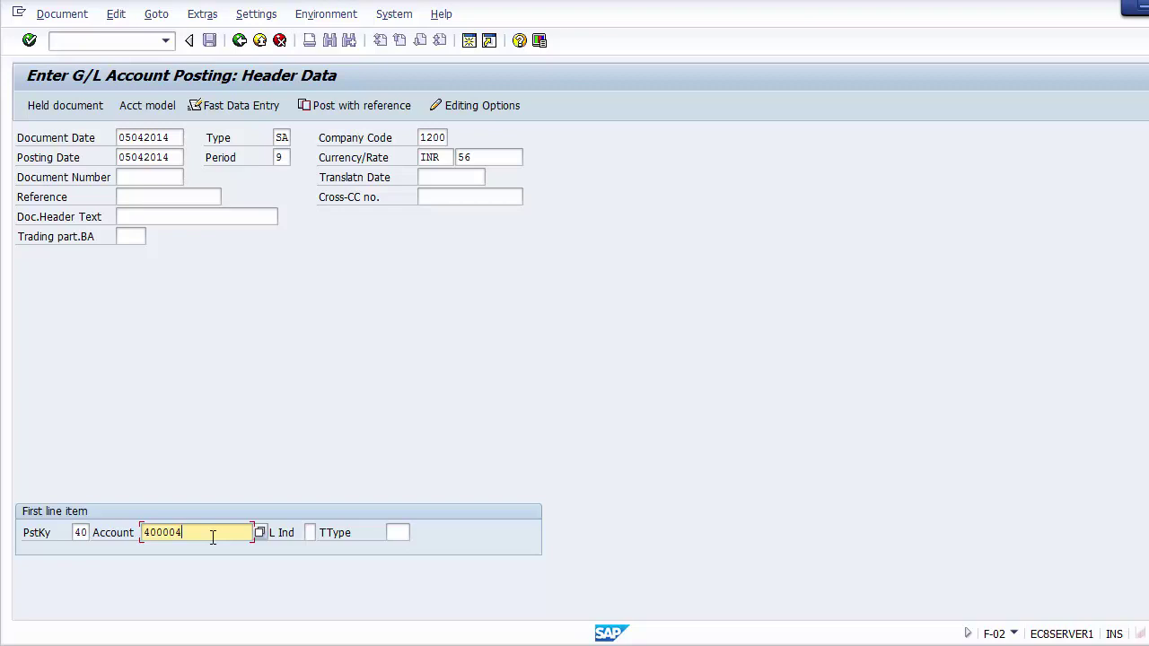
Resubmit the header with rate 56,00000, which triggers the missing INR/USD translation ratio error
key("Return")
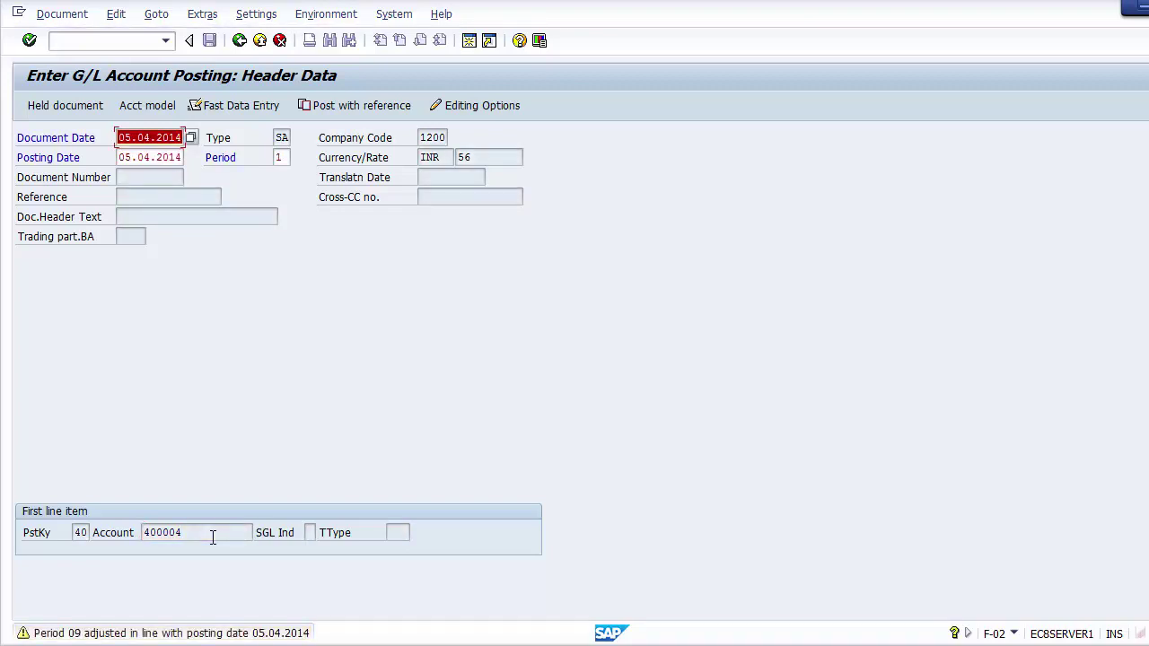
key("Return")
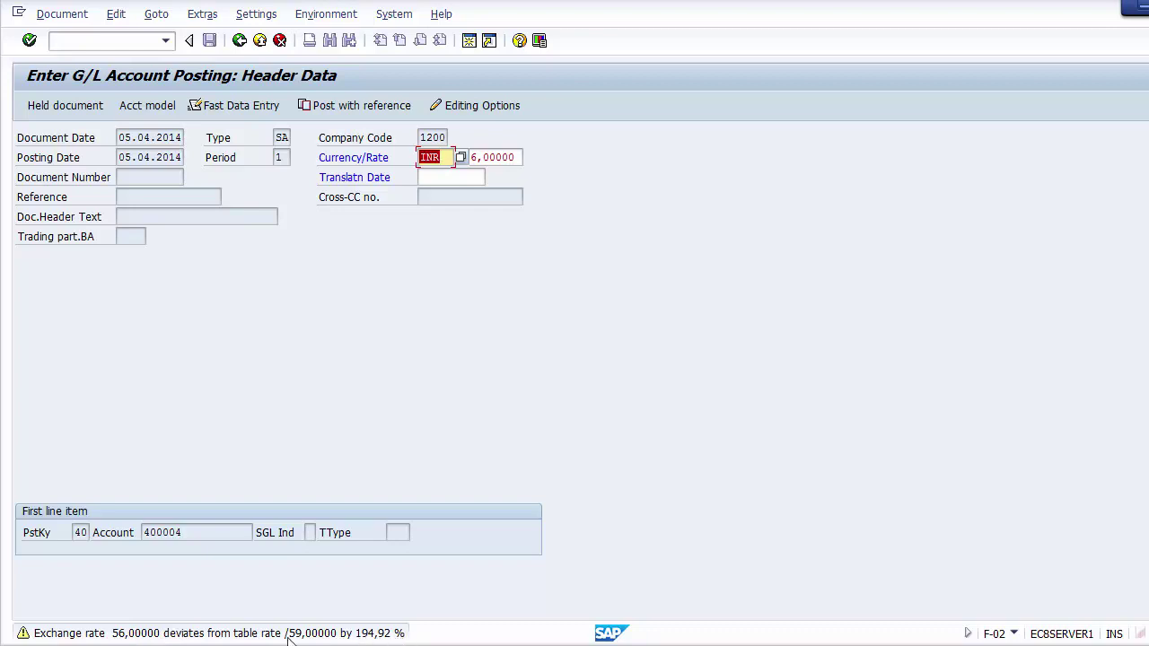
left_click(517, 157)
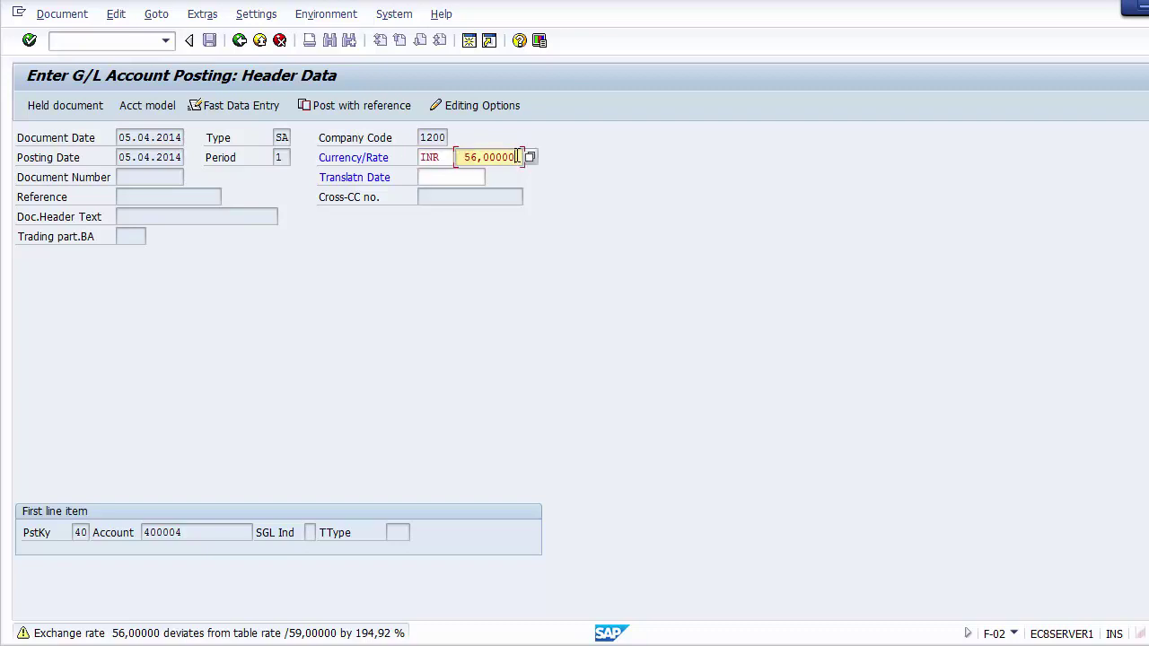
left_click_drag(459, 157, 530, 158)
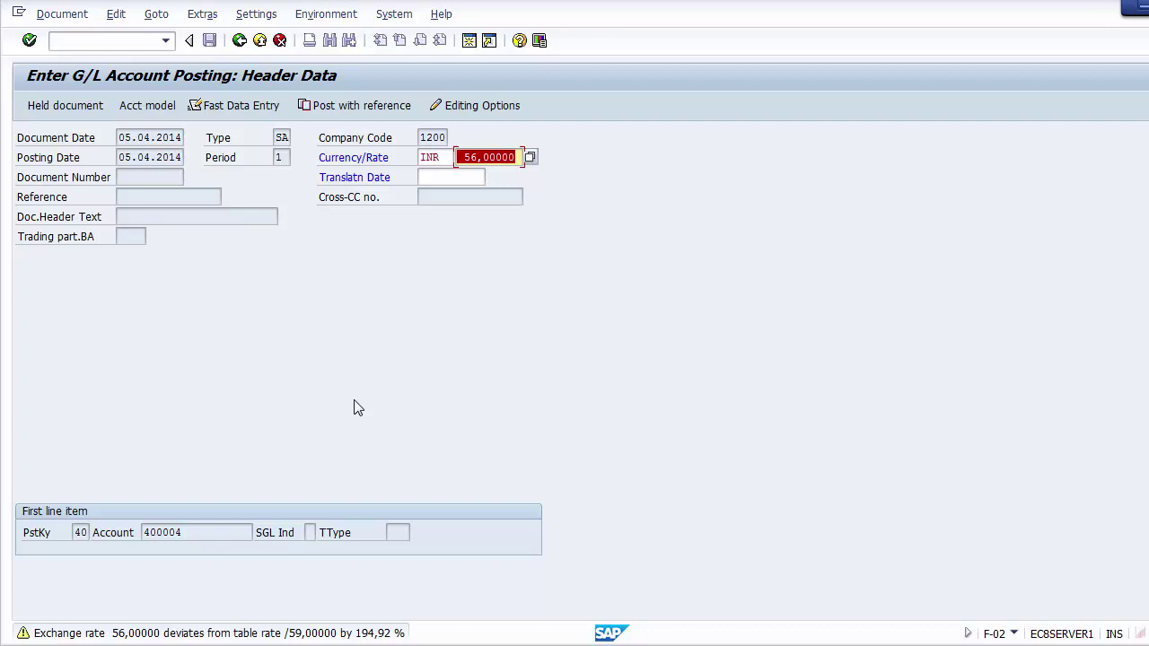
key("Delete")
key("Return")
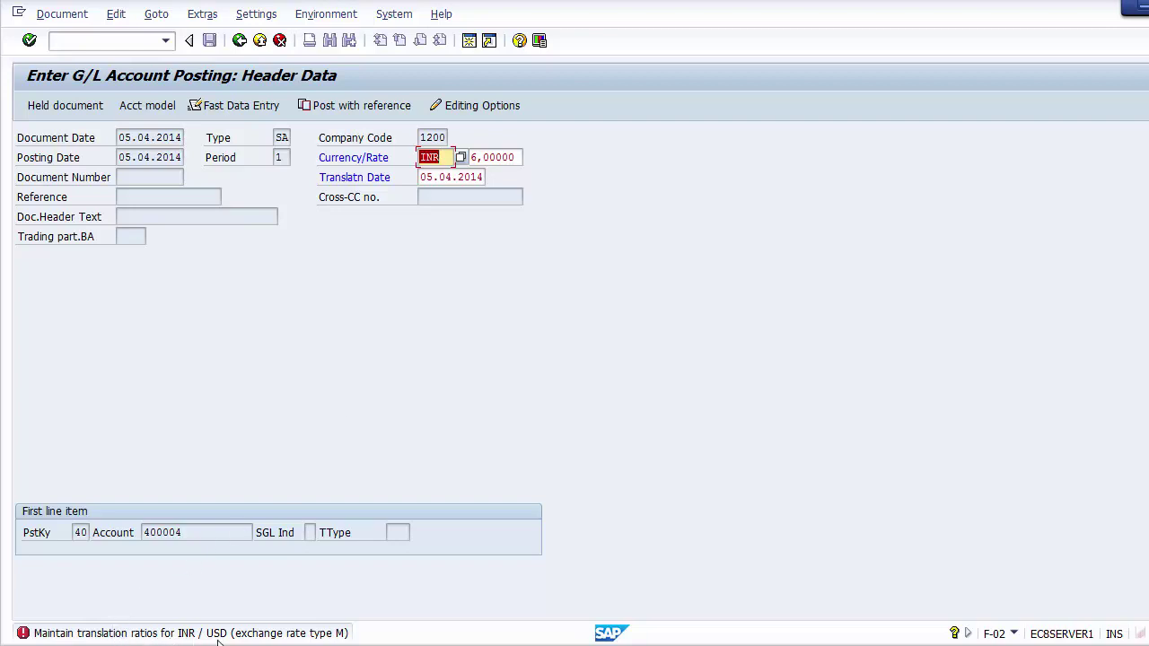
key("alt+Tab")
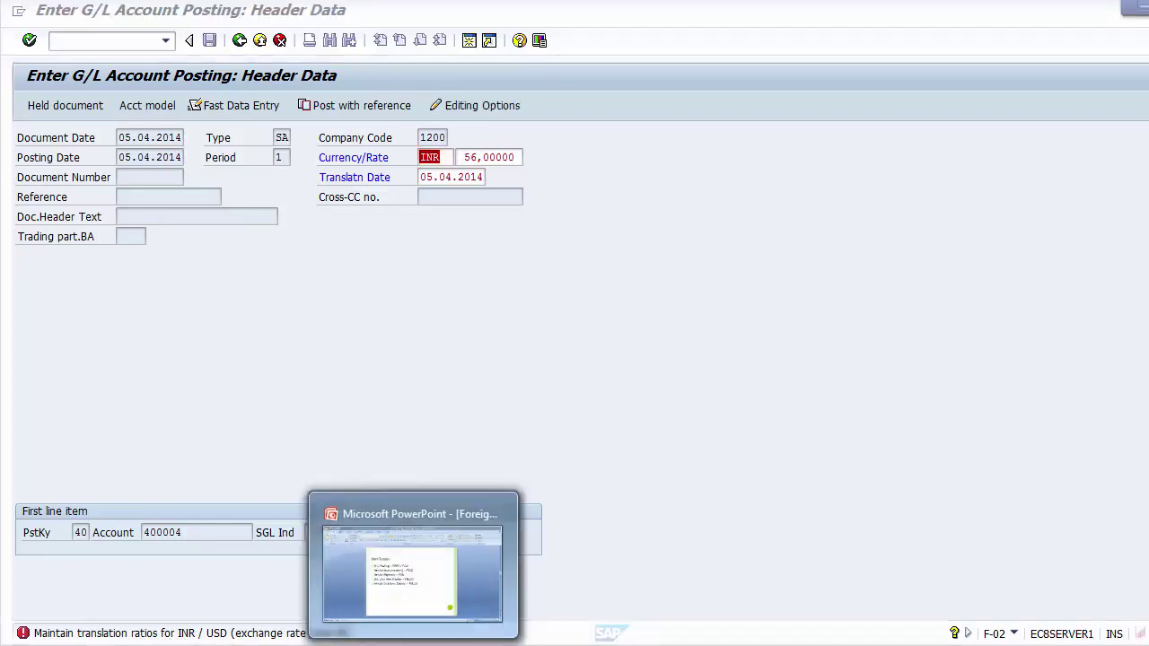
Show the Maintain Translation ratio slide with T-code OBBS, then return to the SAP posting window
key("Page_Up")
key("Page_Up")
key("Page_Up")
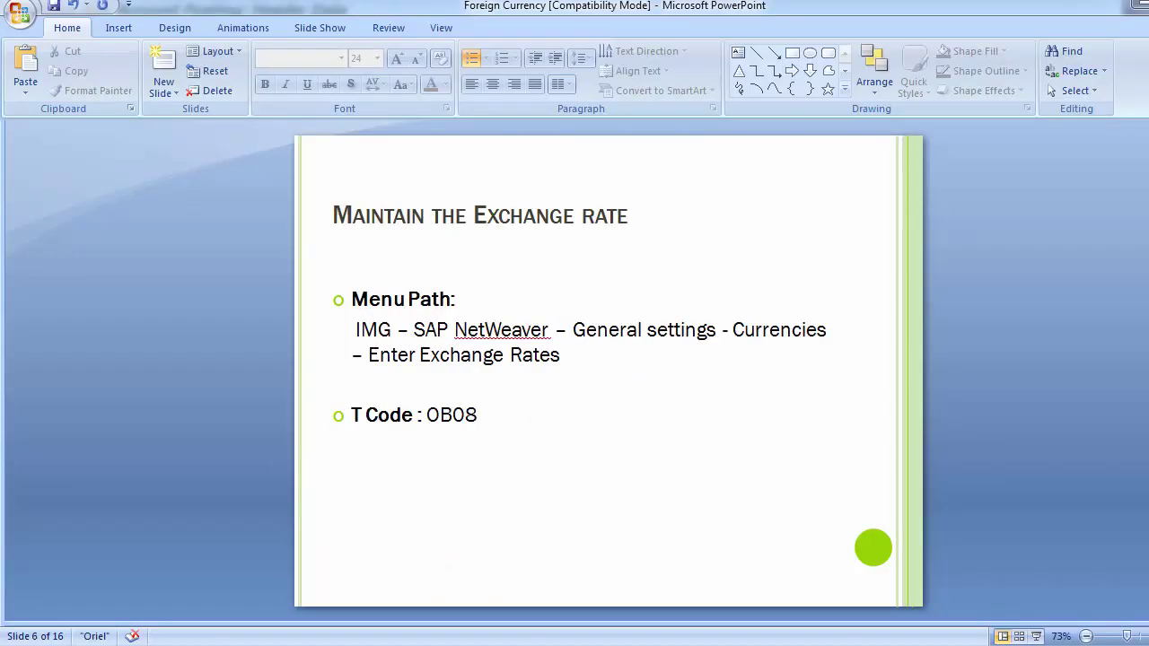
key("Page_Down")
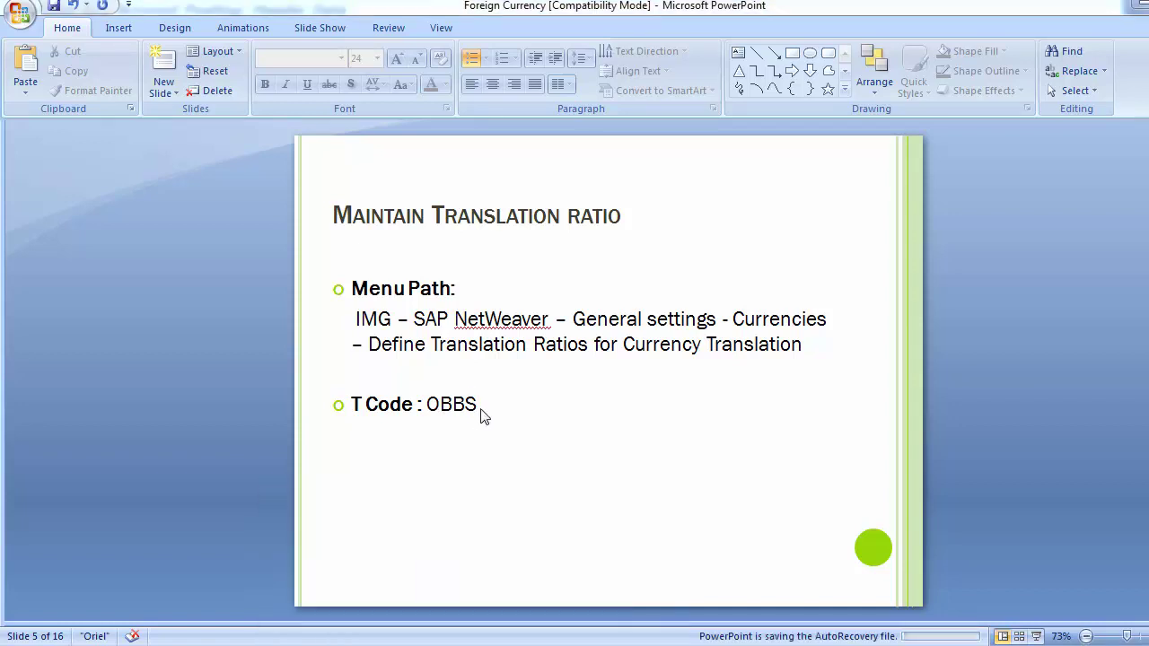
mouse_move(468, 643)
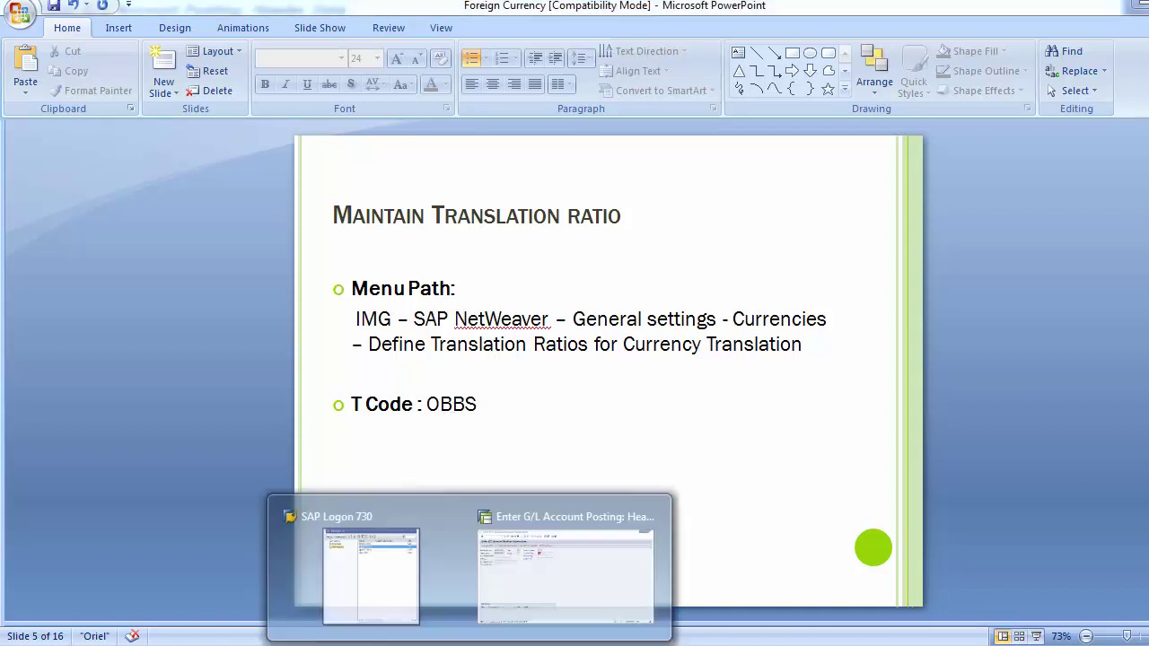
left_click(528, 596)
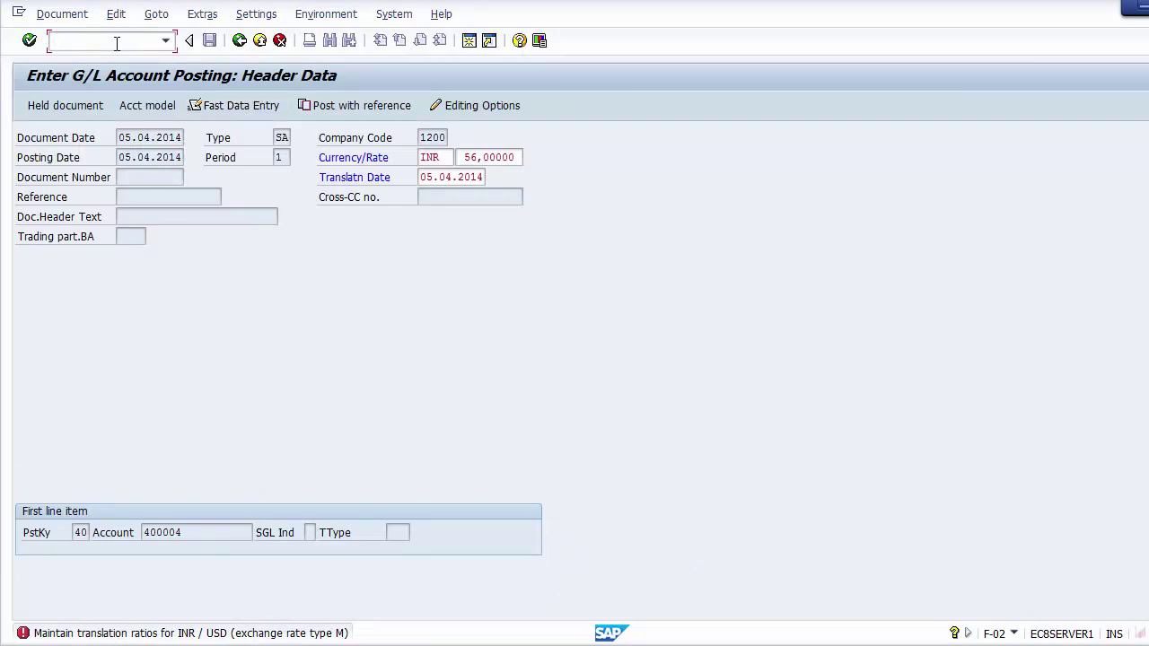
Run OBBS, accept the warning, and start new translation ratio entries
type("/oobbs")
key("Return")
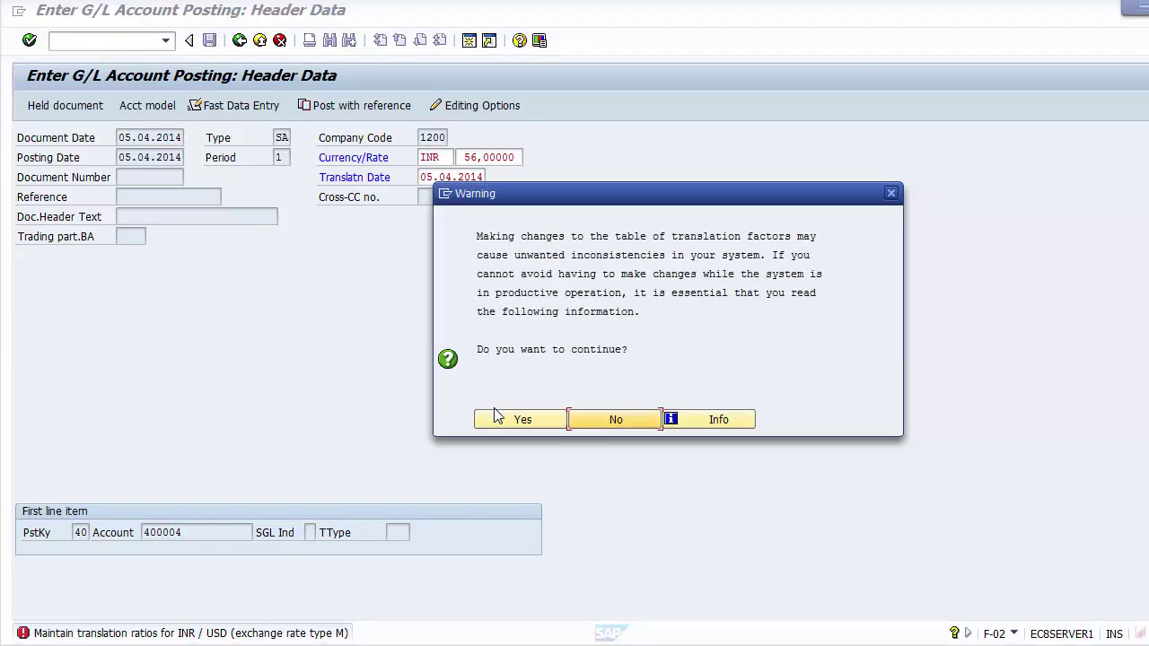
left_click(505, 423)
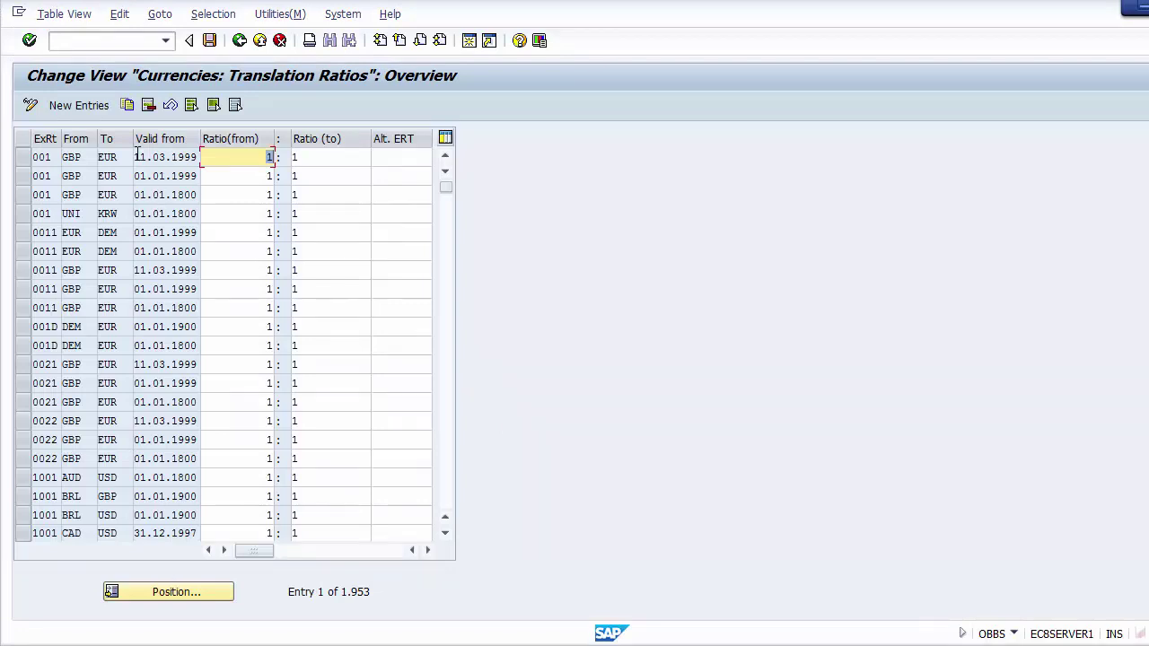
left_click(78, 110)
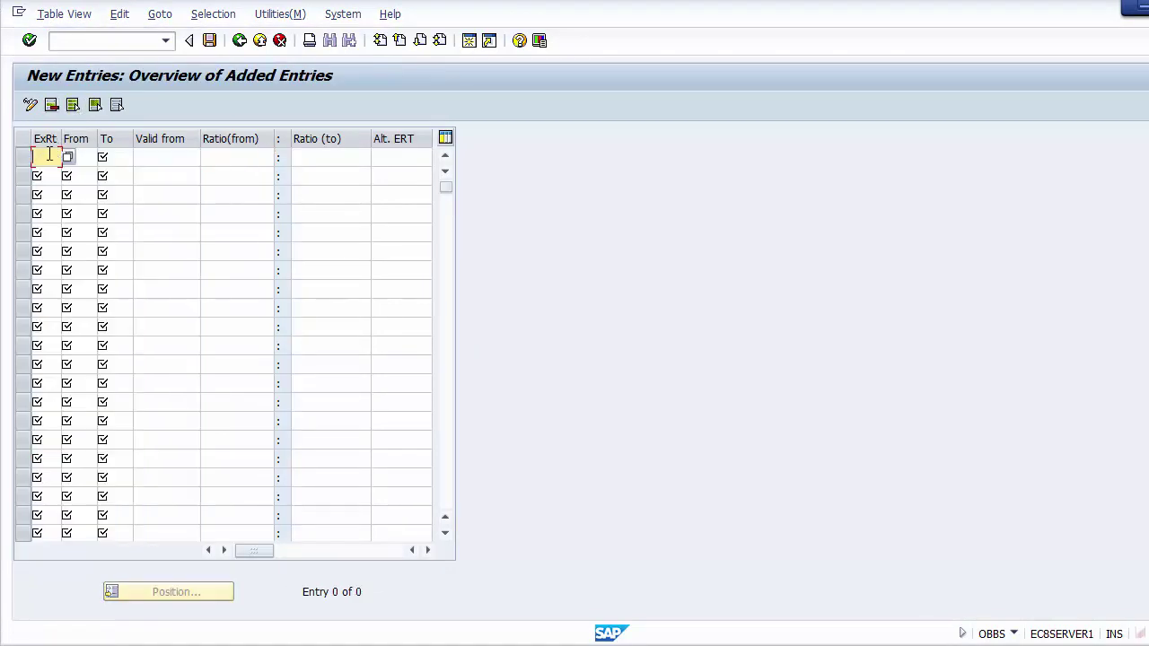
Enter rate types B, G and M, with INR as From currency
type("B")
key("Down")
type("G")
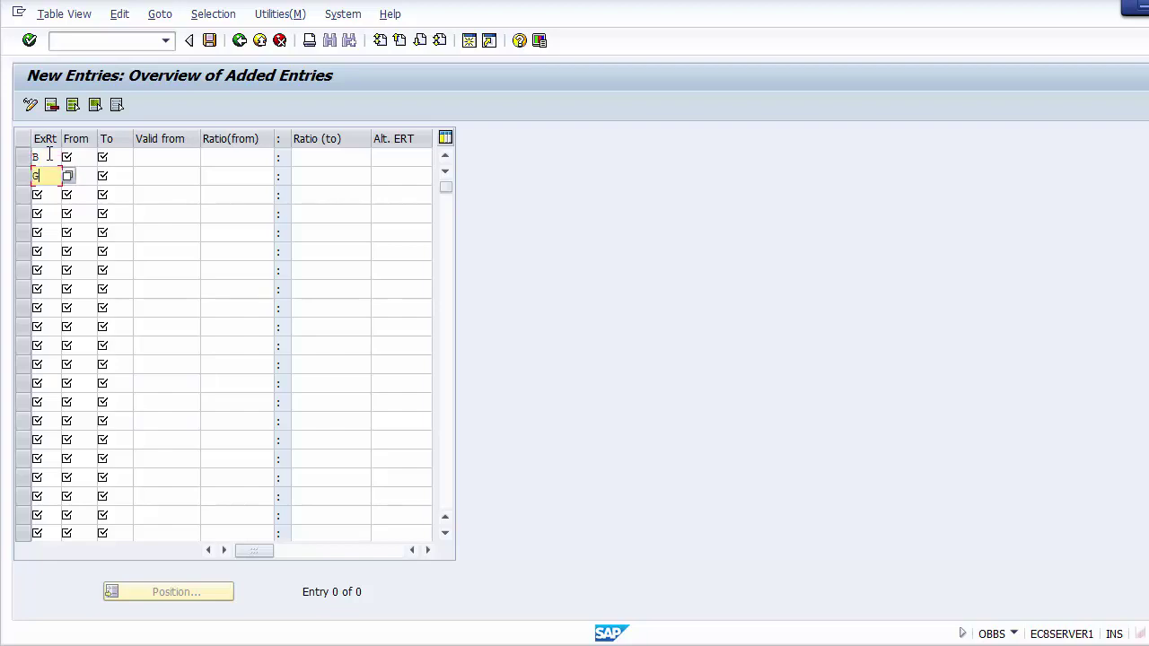
key("Down")
type("M")
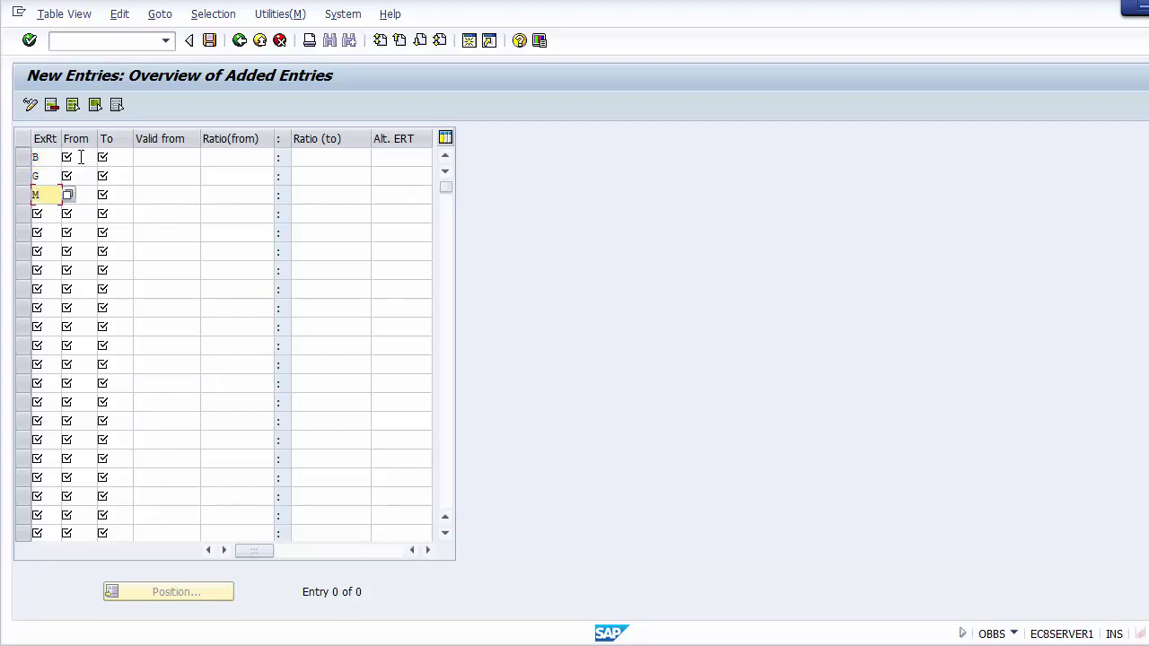
left_click(82, 157)
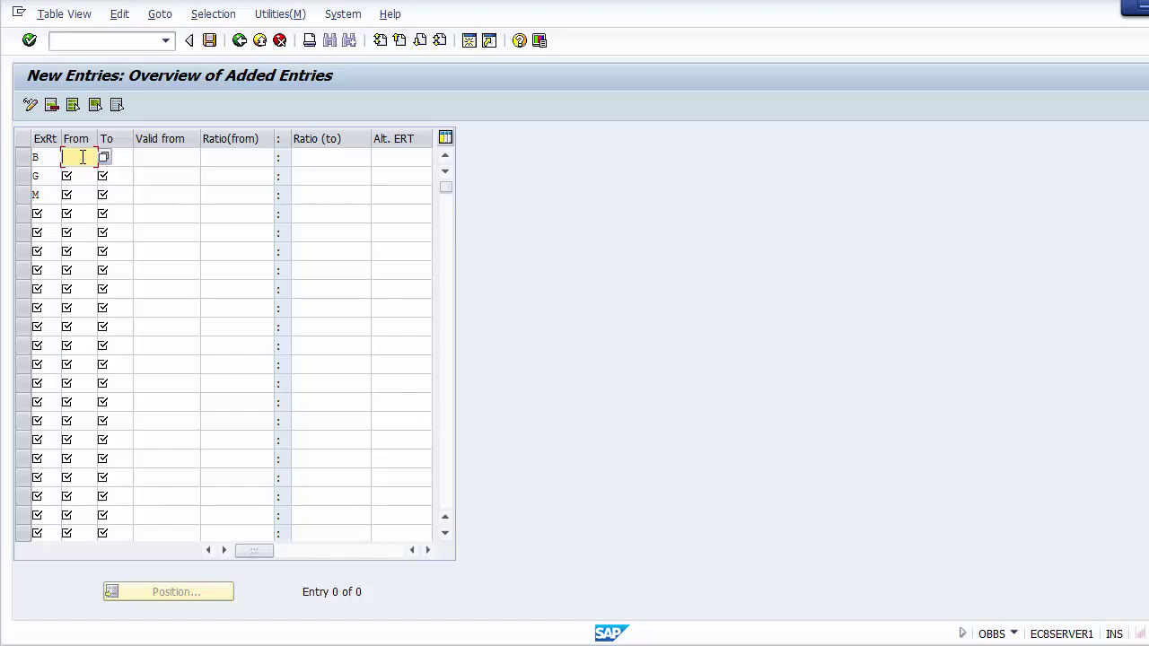
type("INR")
key("Down")
type("INR")
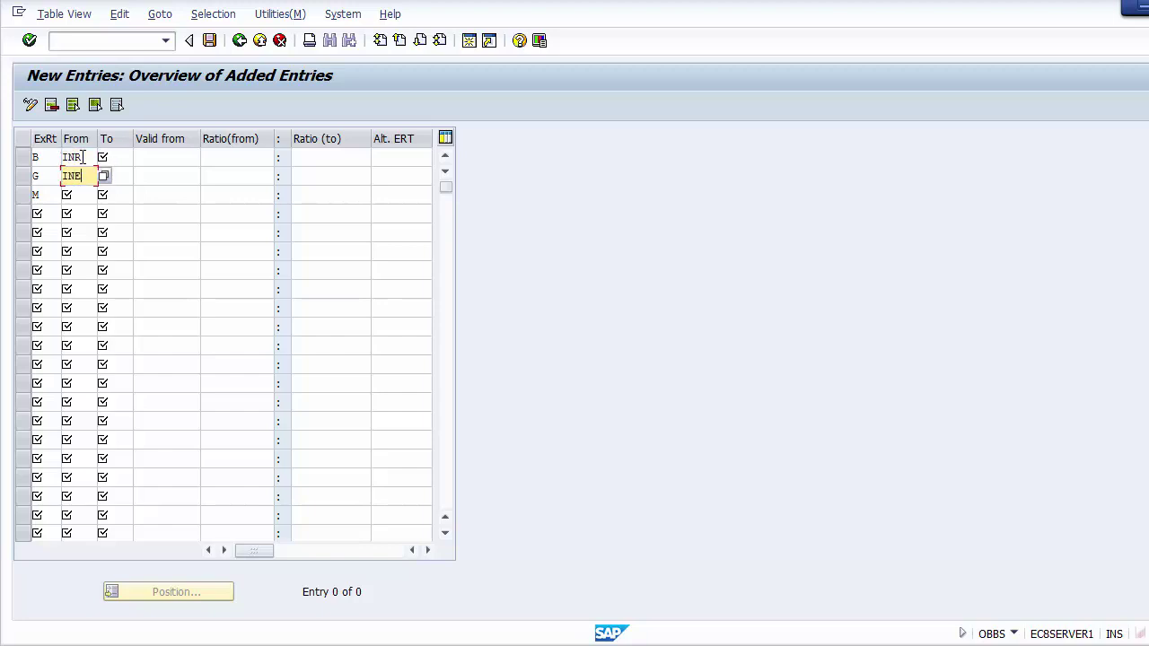
key("Return")
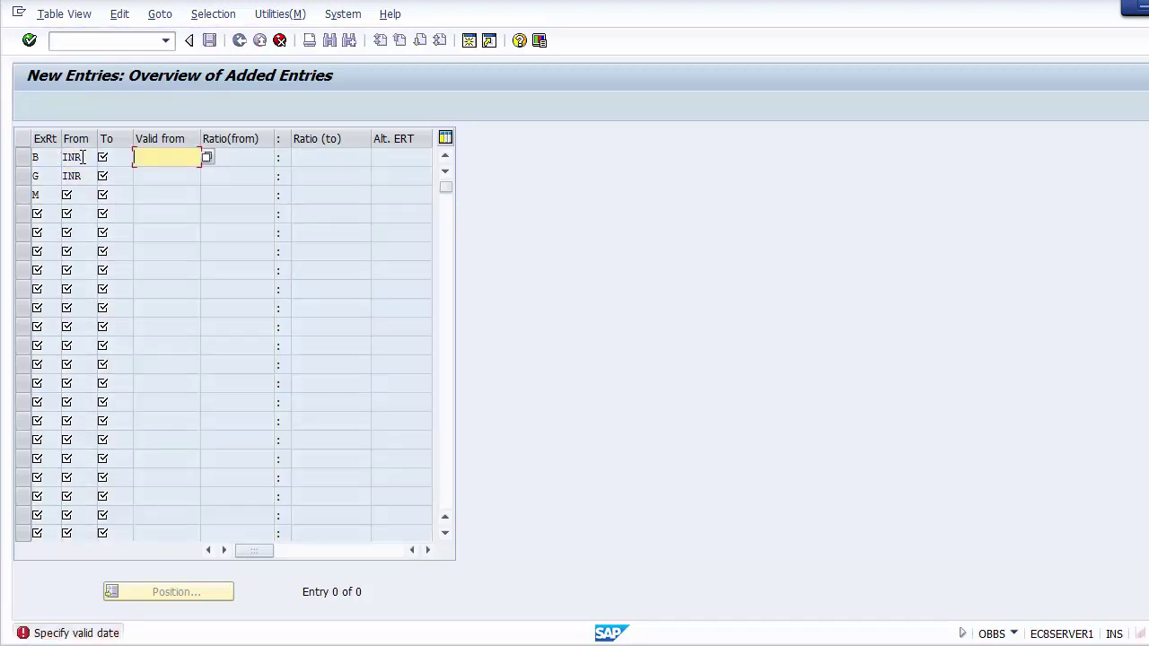
Give all three rows valid-from 01.04.2014 and To currency USD, completing row 3's INR
type("01042014")
key("Down")
key("Return")
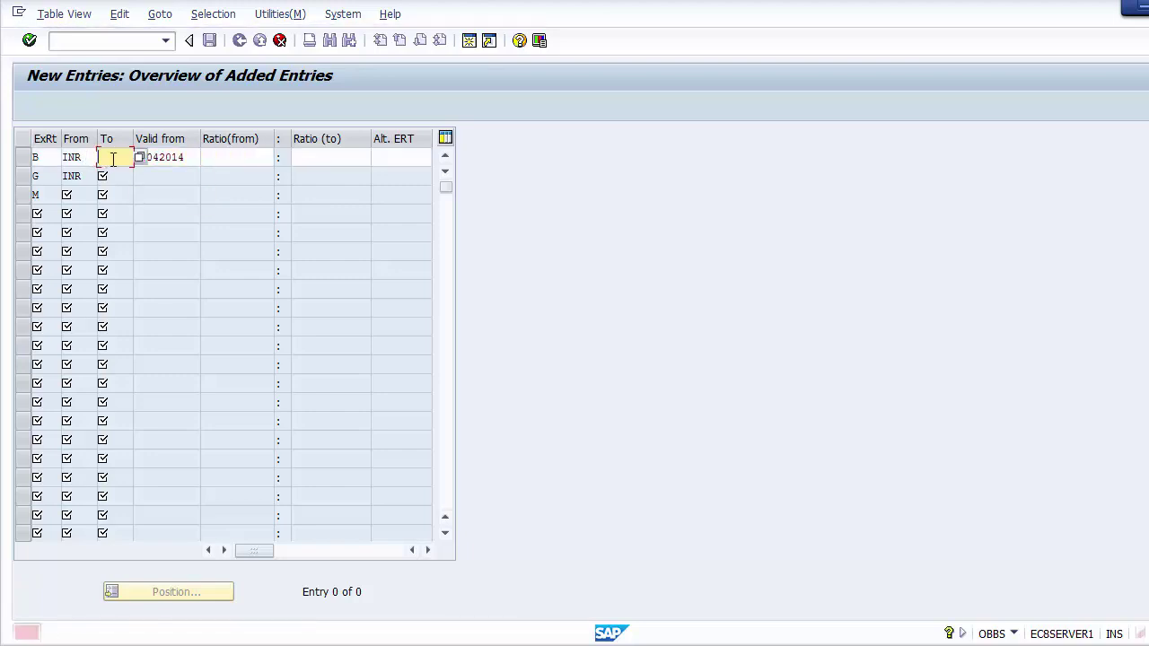
type("USD")
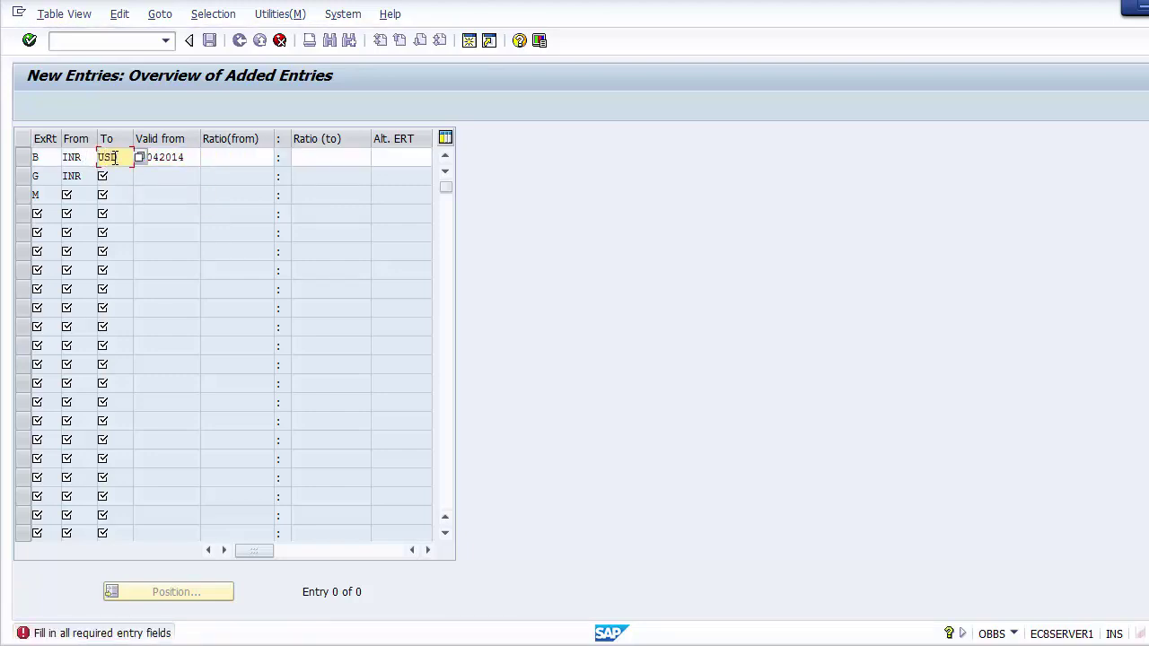
key("Return")
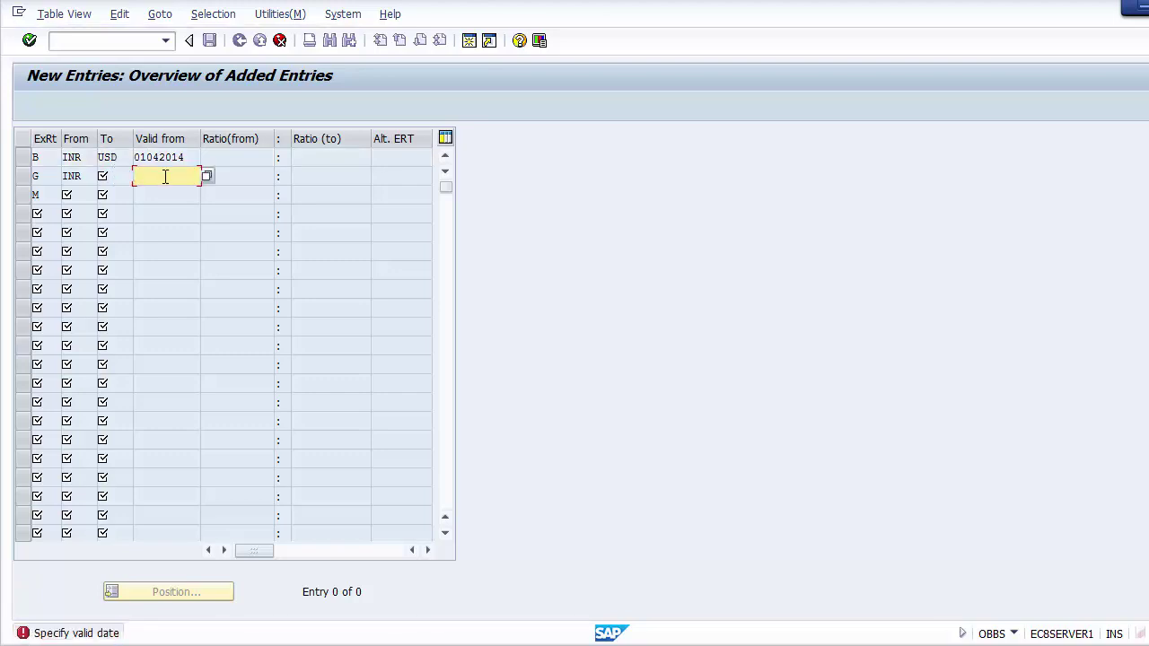
type("0")
key("Return")
key("Return")
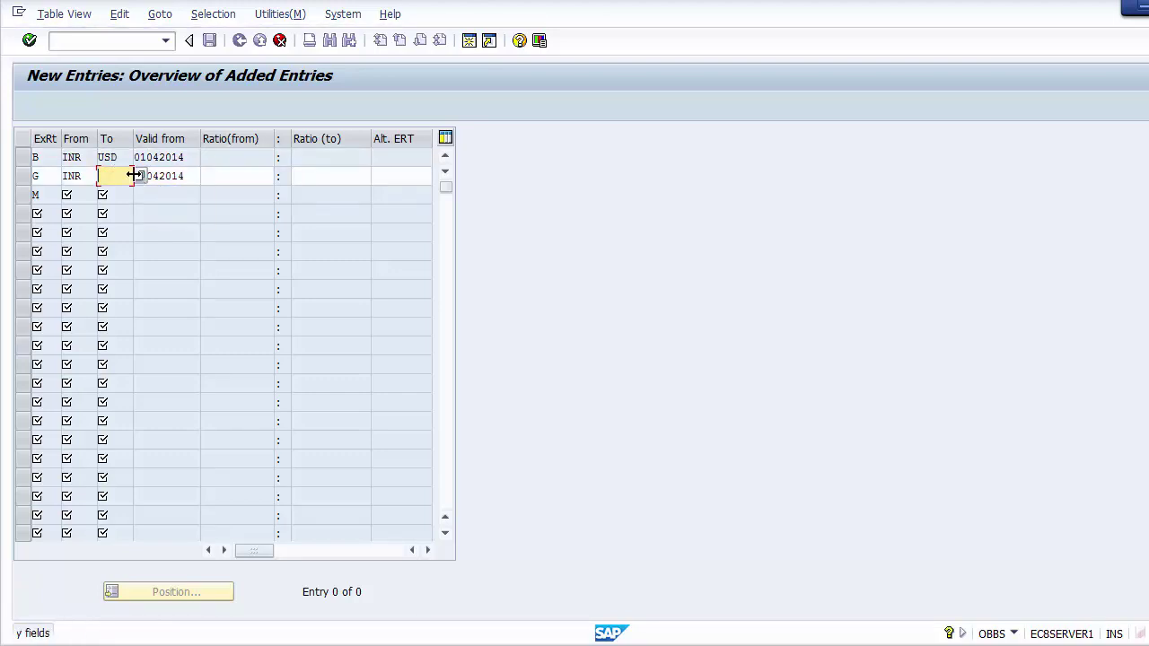
type("U")
key("Return")
key("Return")
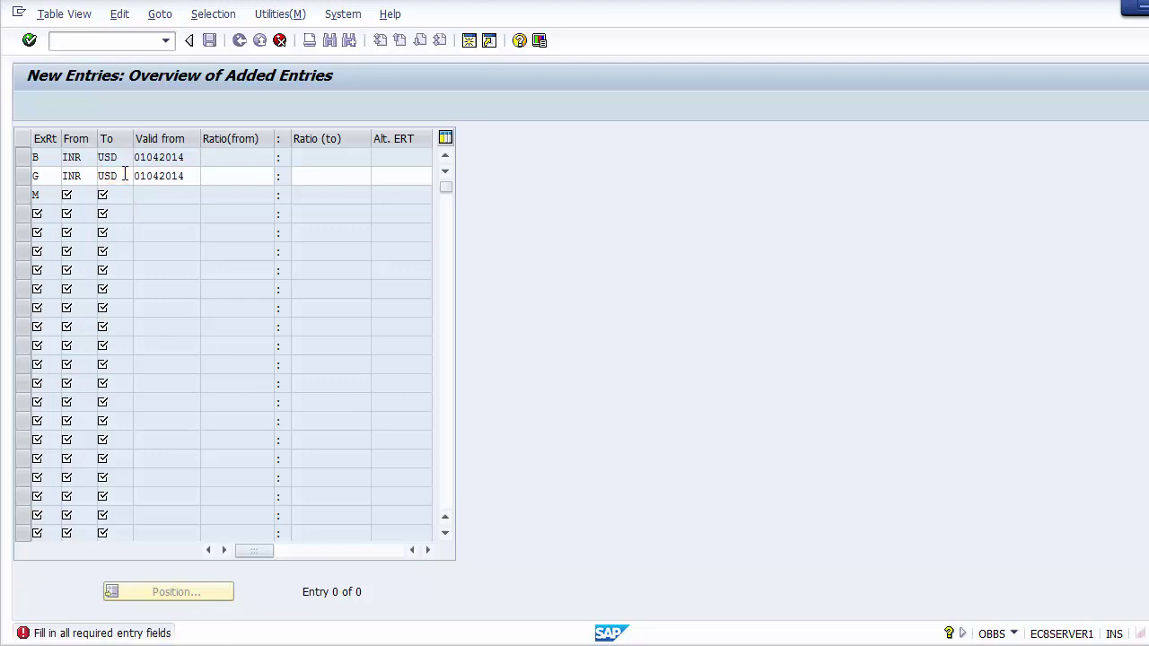
key("Return")
type("0")
key("Return")
key("Return")
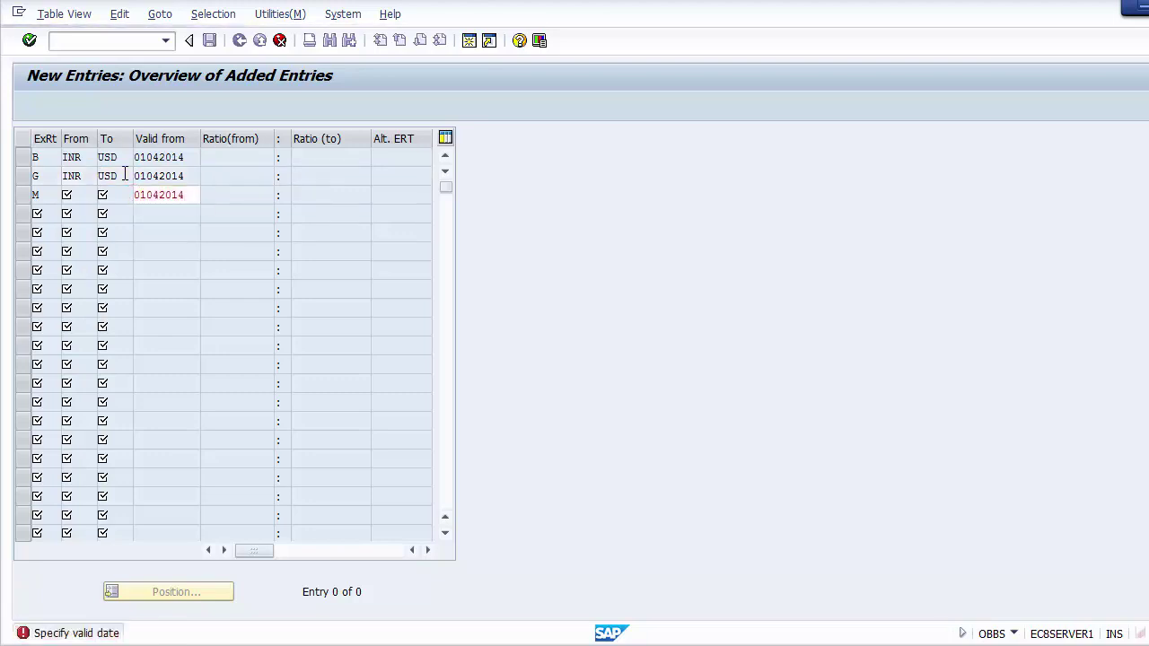
left_click(119, 195)
type("U")
key("Return")
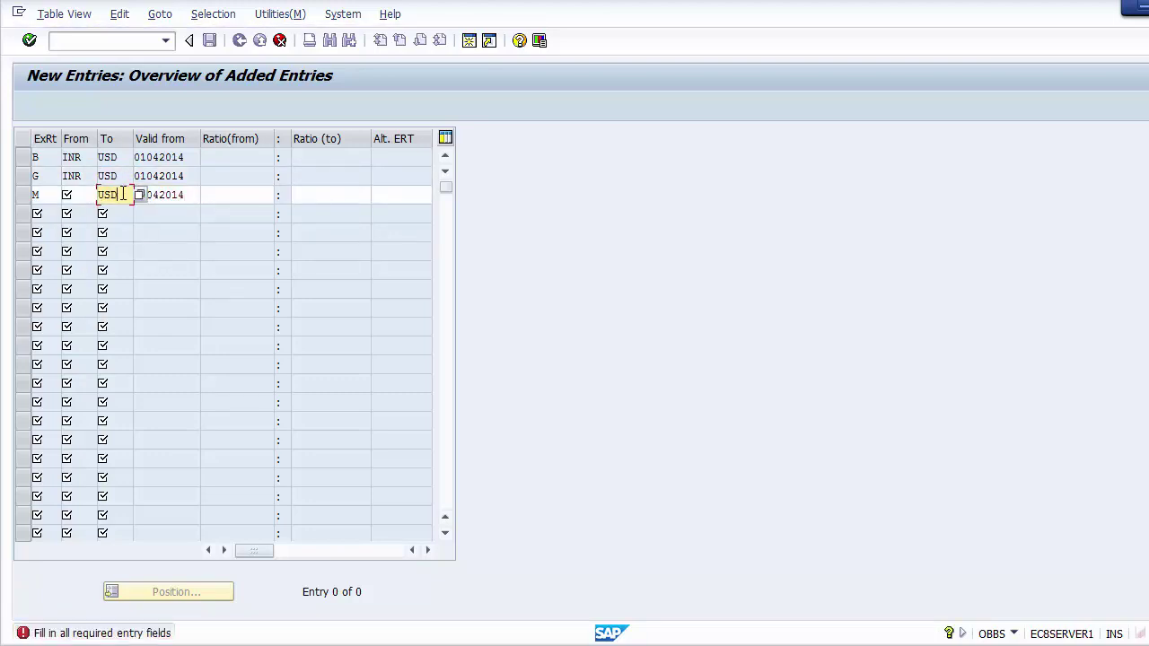
key("shift+Tab")
key("BackSpace")
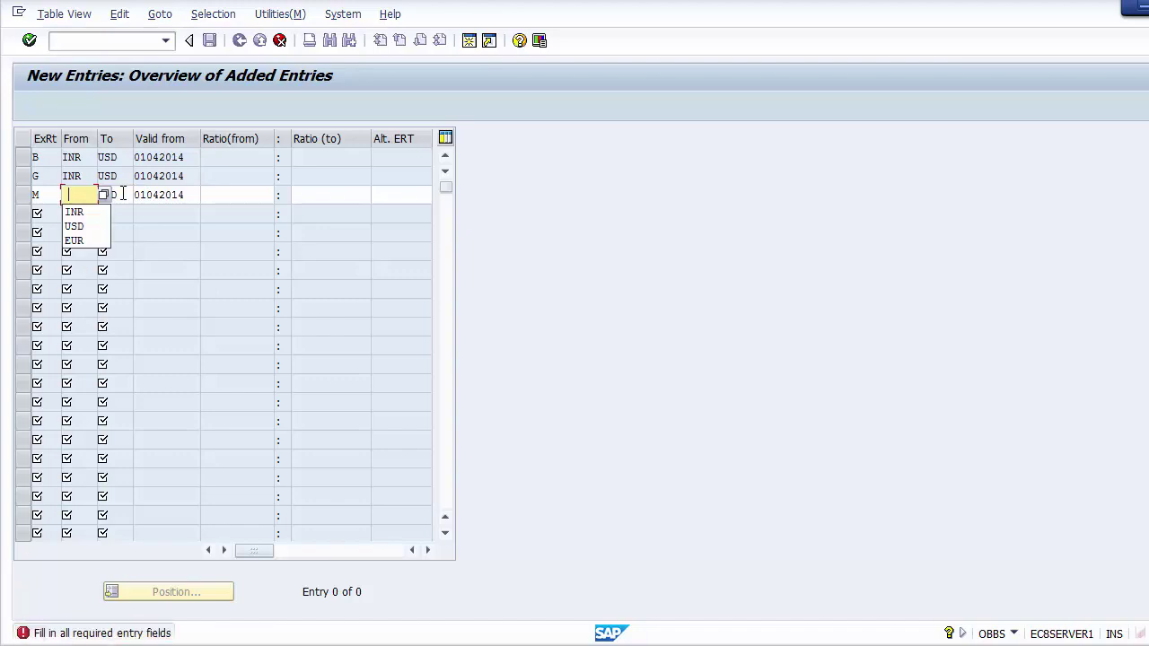
key("Down")
key("Return")
key("Return")
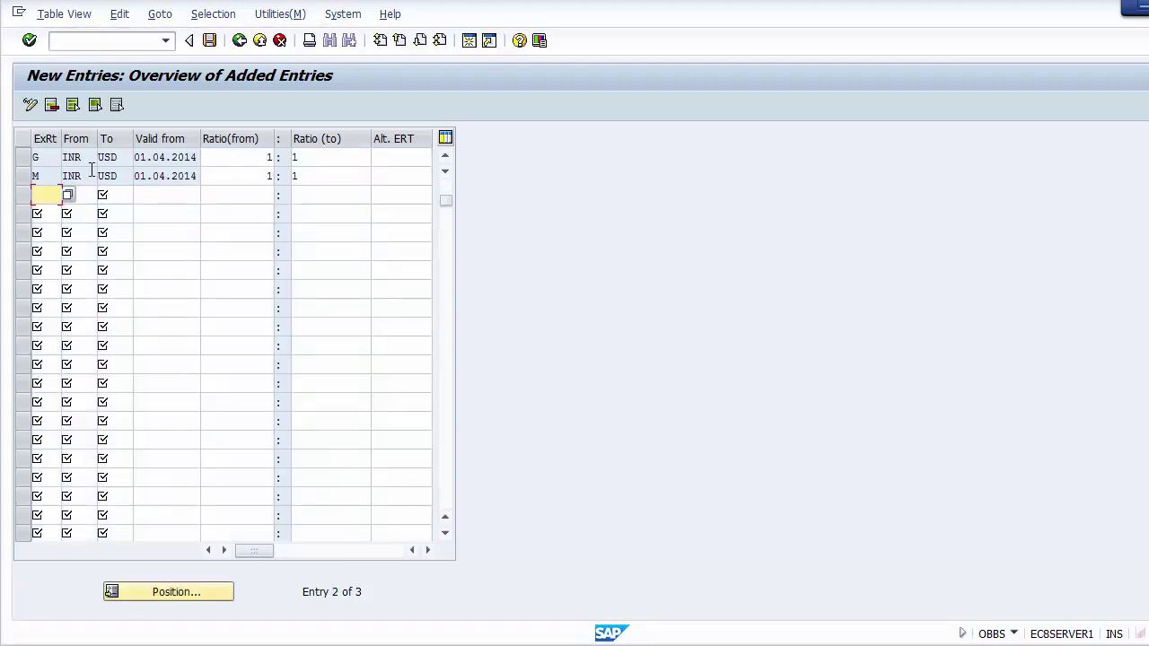
Check the first row's 1:1 ratios and save the entries to a customizing request
left_click(445, 157)
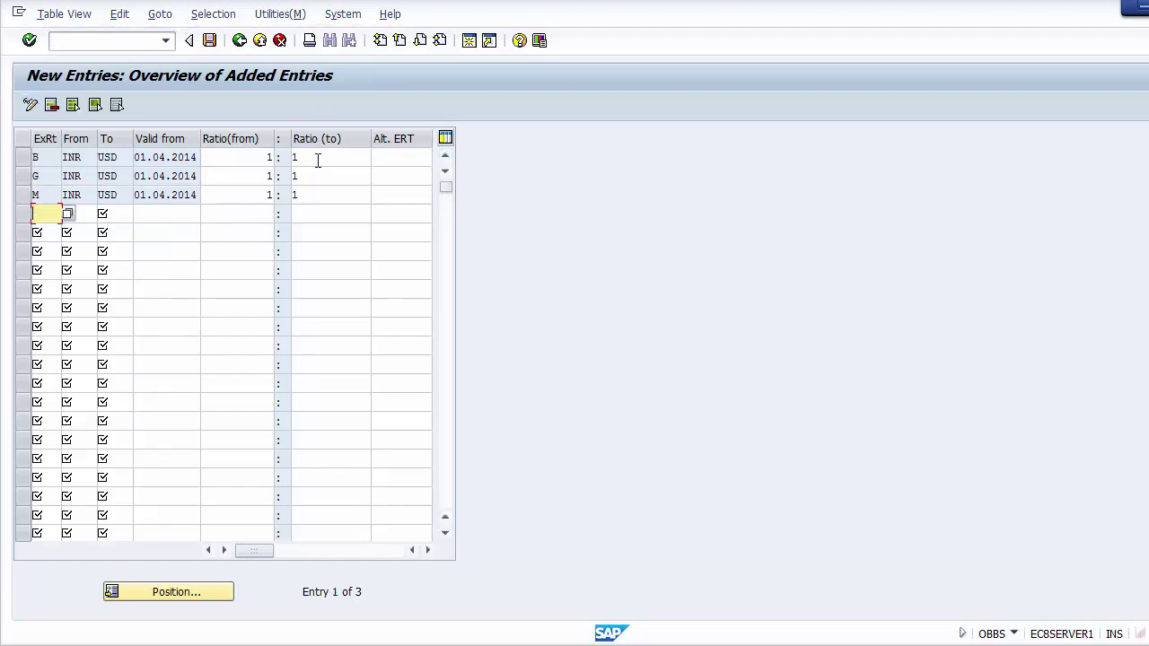
left_click(81, 157)
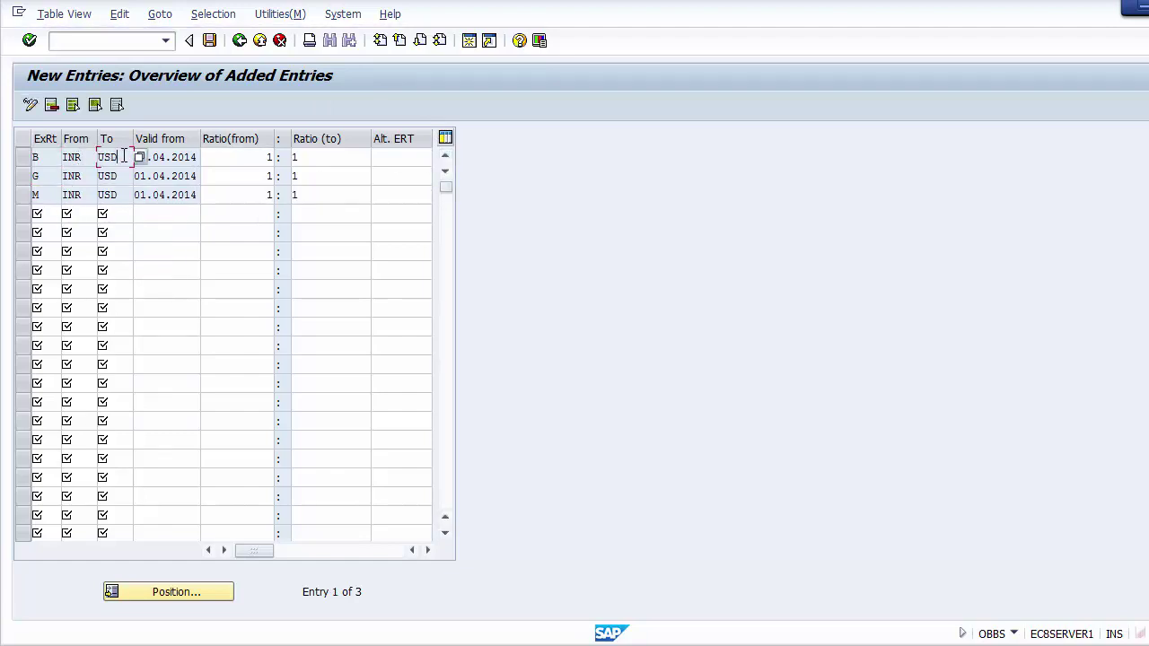
left_click(231, 157)
left_click(316, 159)
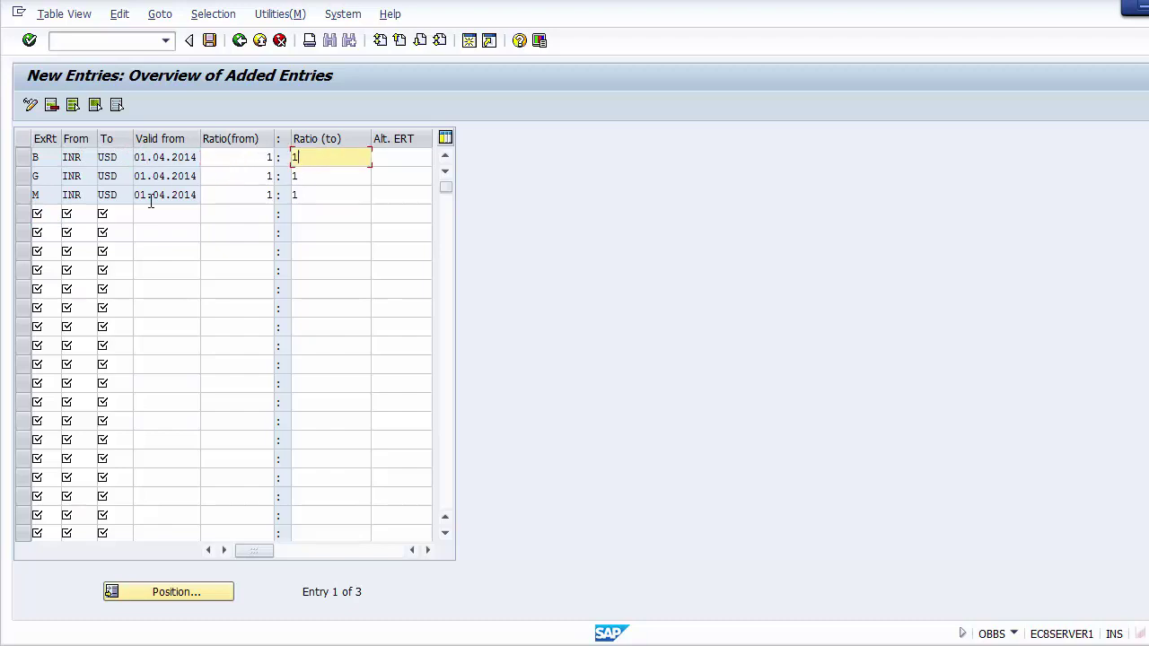
left_click(209, 40)
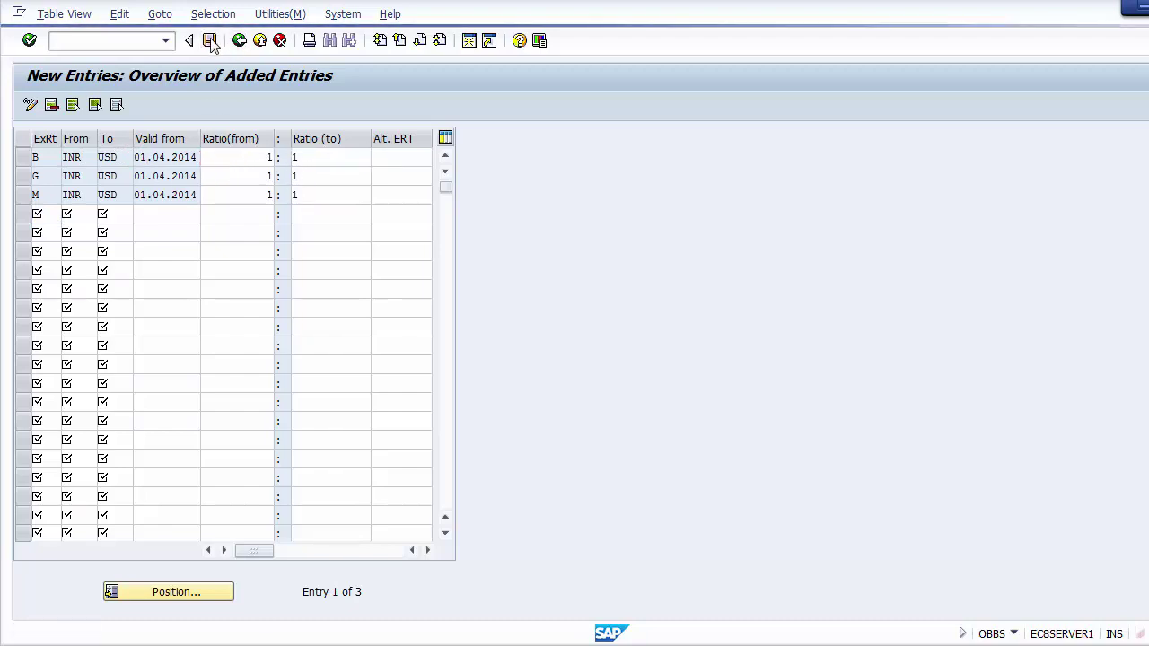
left_click(264, 297)
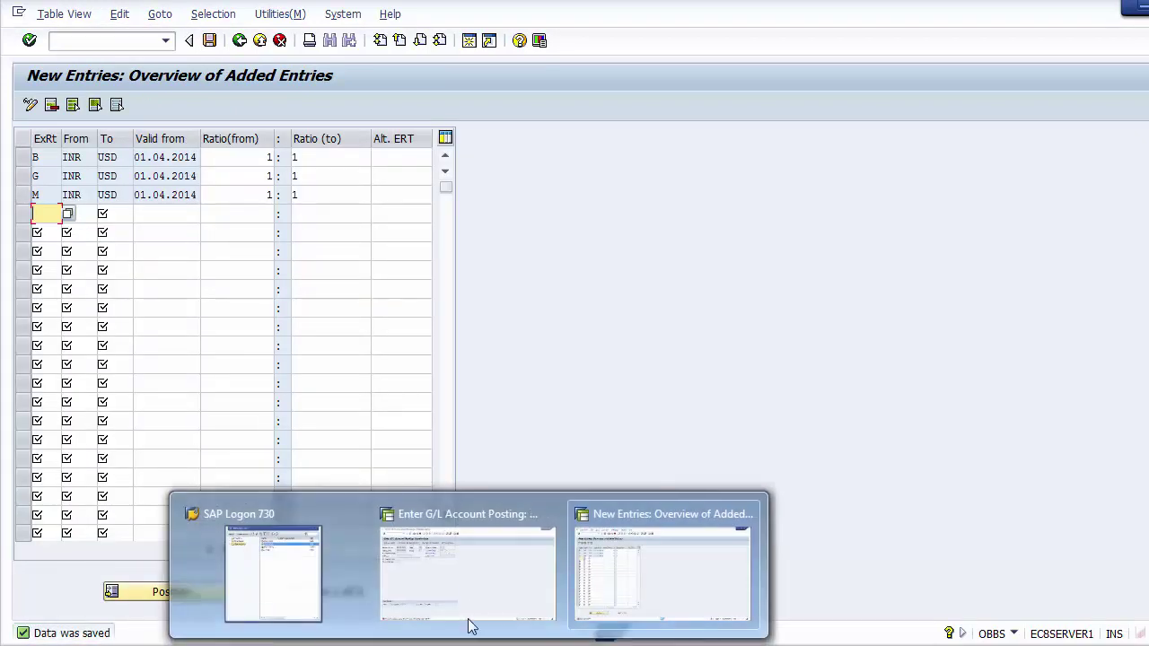
Return to the F-02 posting, accept the rate-56 header despite the deviation warning, and open the first item
left_click(465, 589)
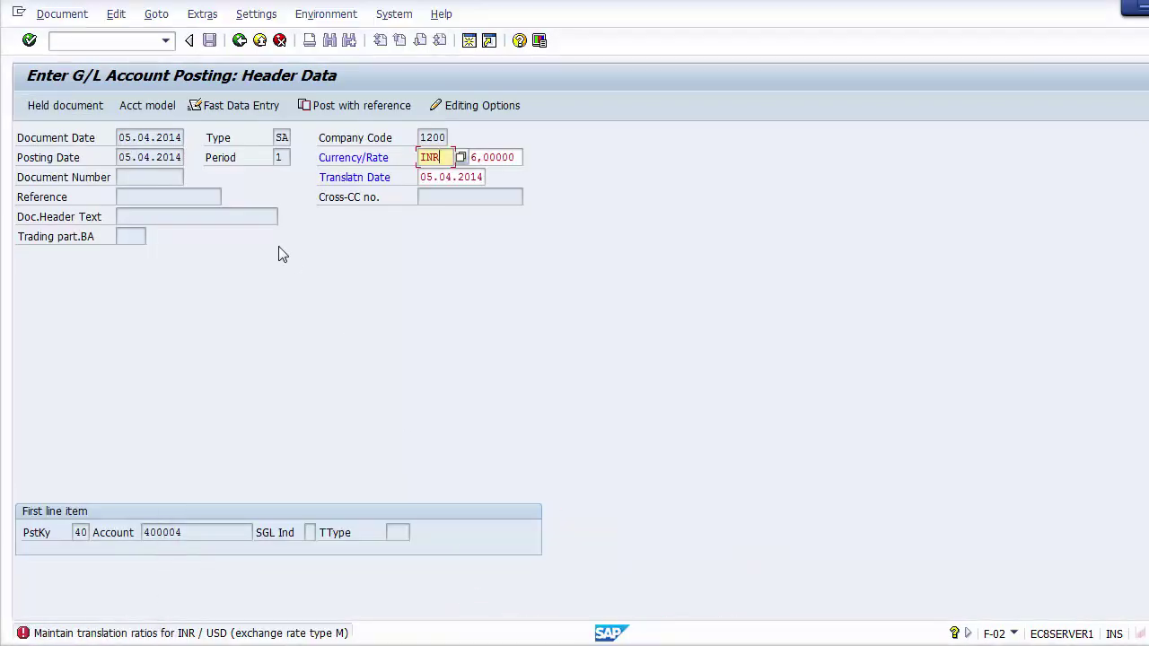
key("Return")
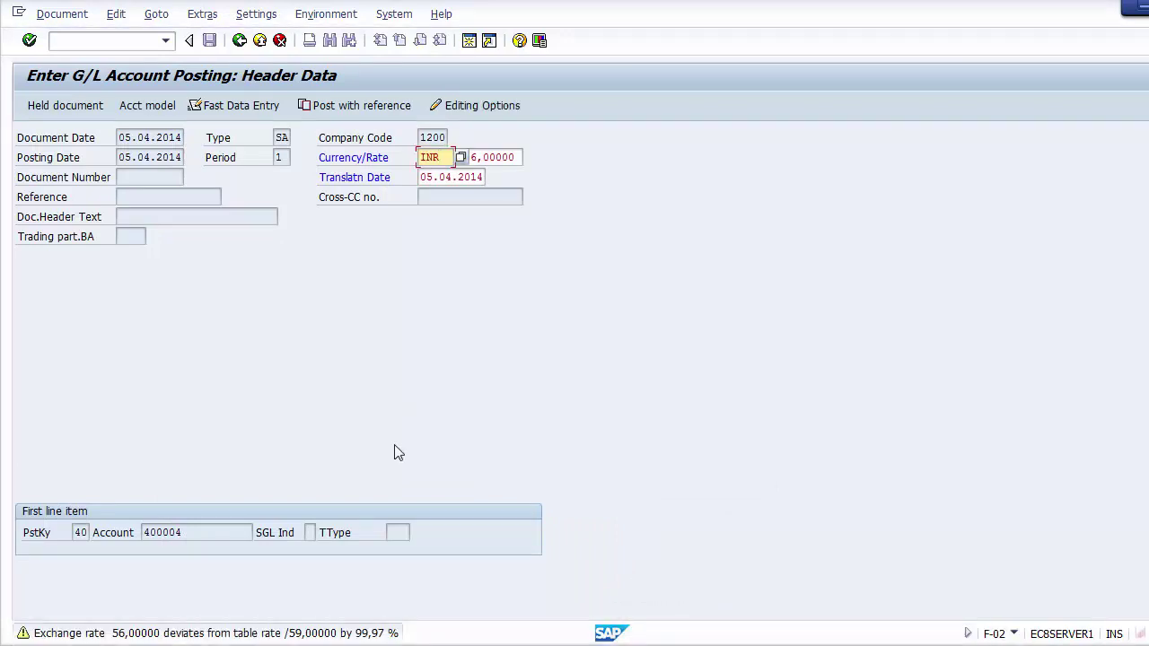
key("Tab")
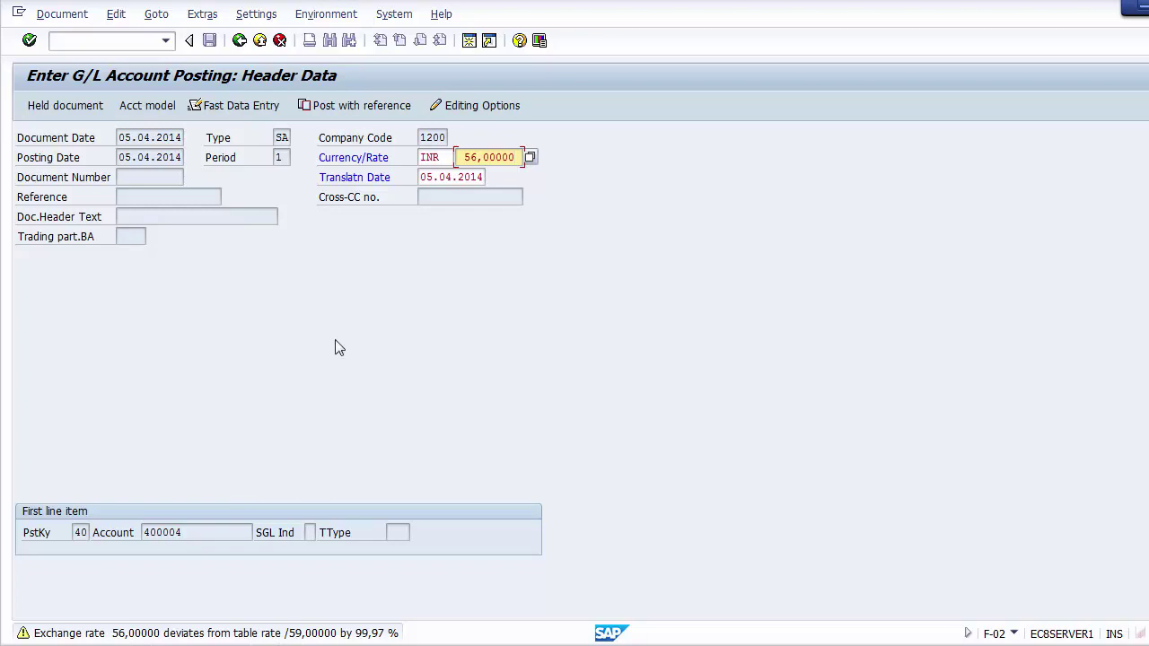
key("Return")
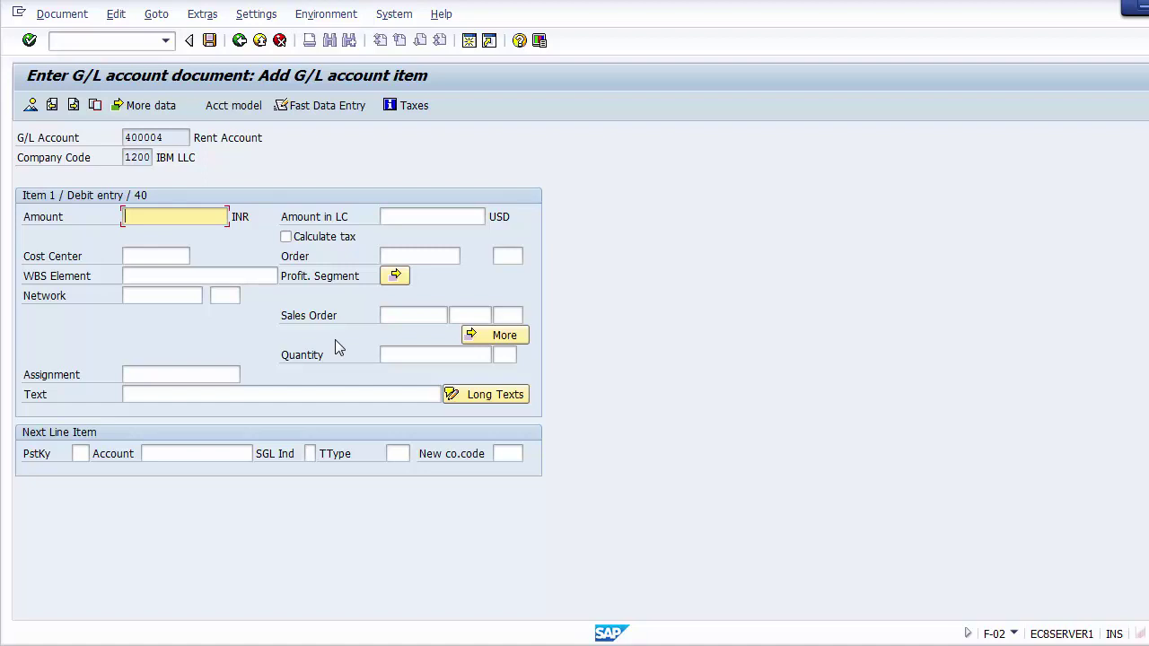
Enter 20000 INR as the Rent Account item amount
left_click(204, 137)
left_click_drag(205, 137, 277, 136)
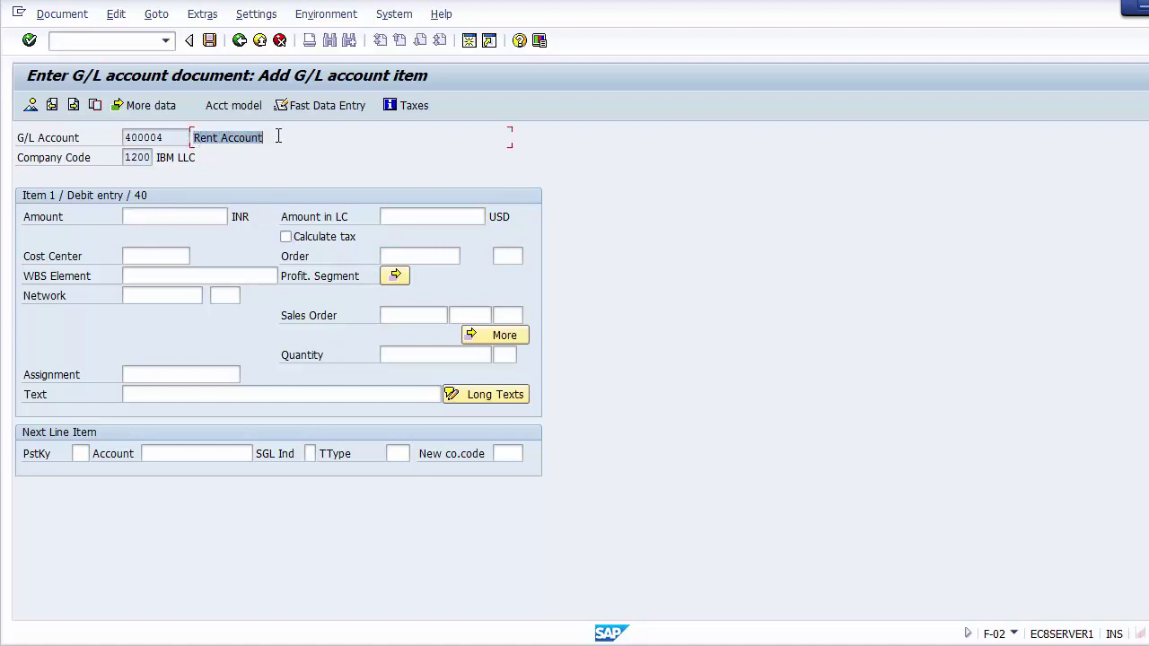
left_click(163, 216)
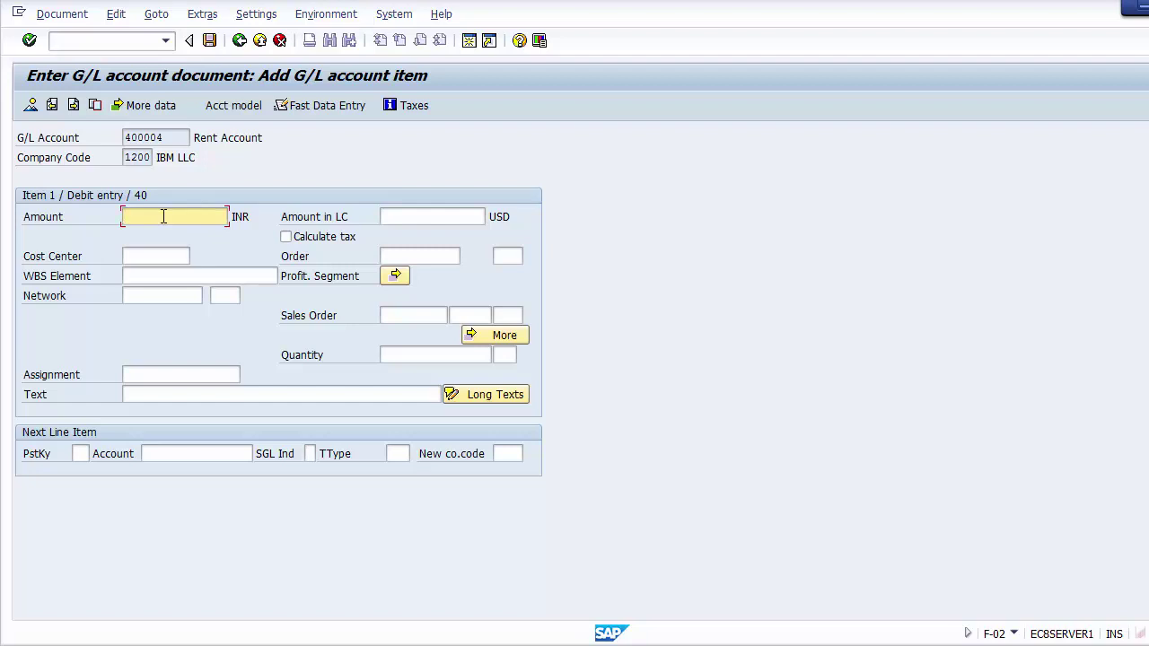
type("20000")
double_click(231, 216)
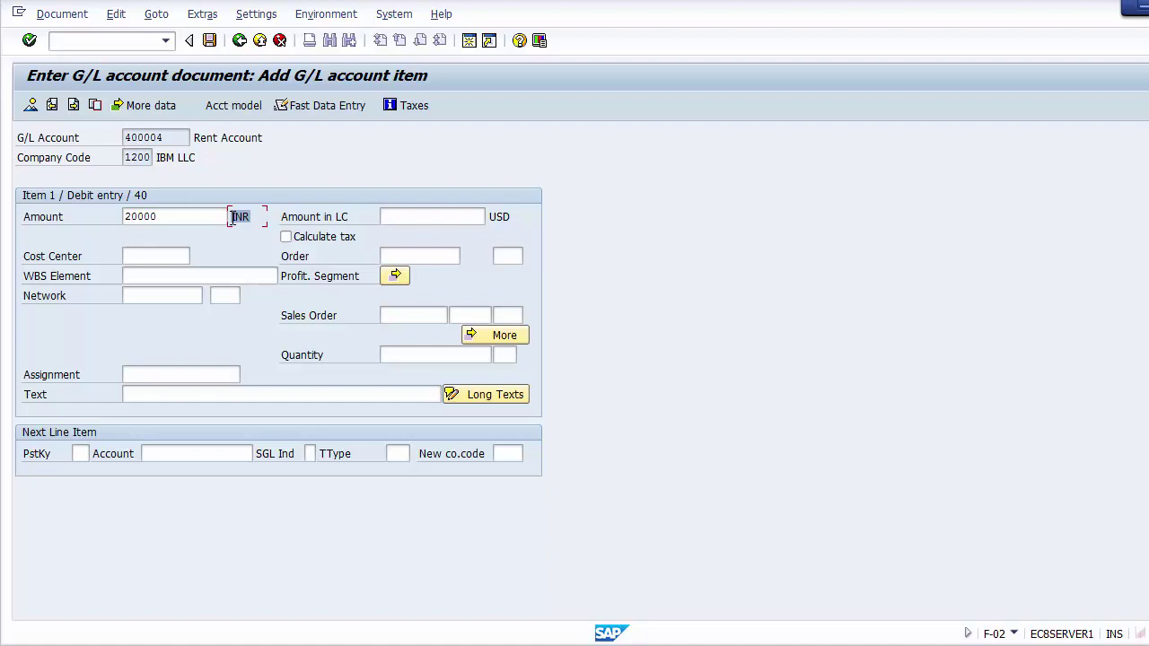
Give the item the text 'Rent for April' and set the next line's posting key to 50
left_click(165, 394)
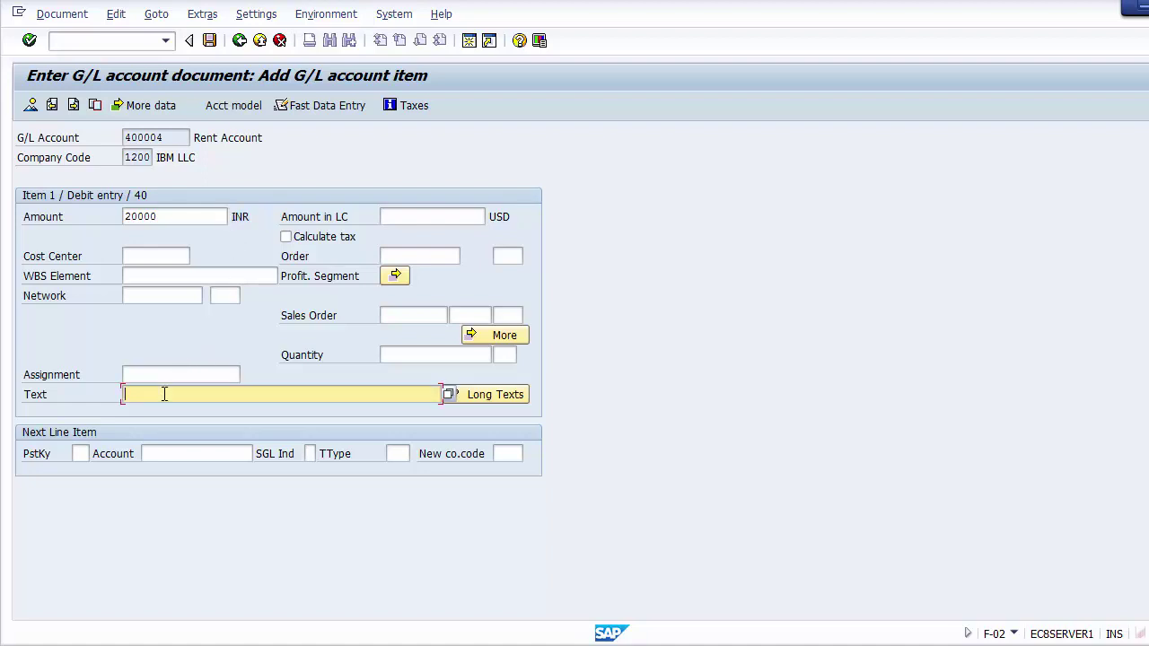
type("Rent for Ar")
key("BackSpace")
type("pril")
left_click(81, 453)
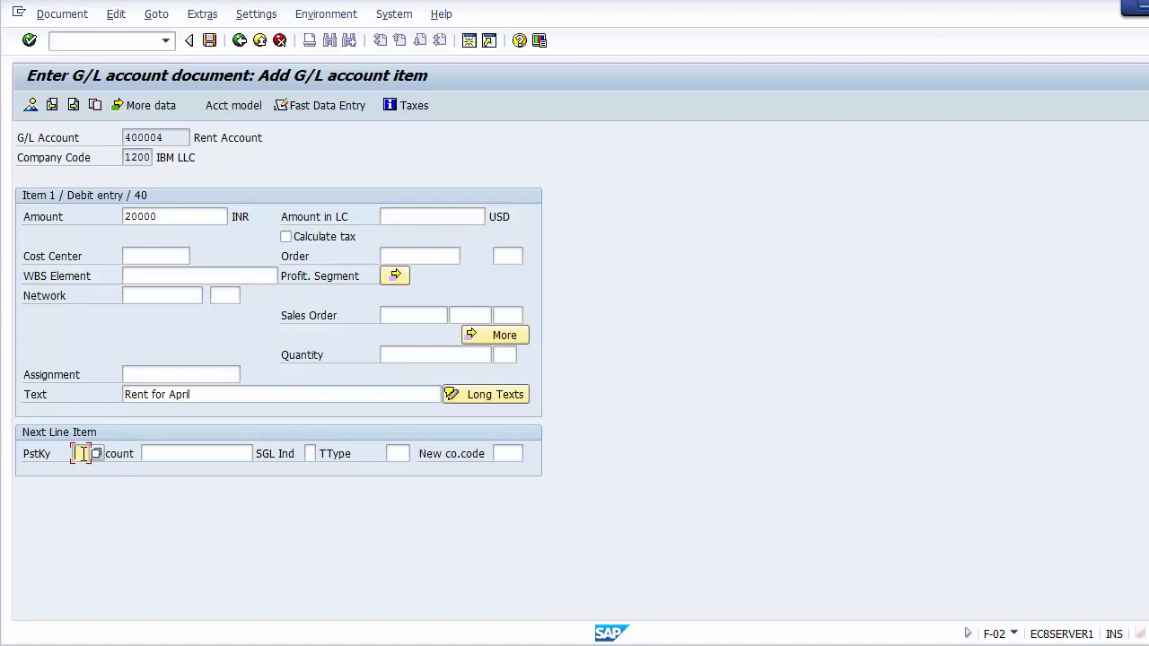
type("50")
left_click(164, 454)
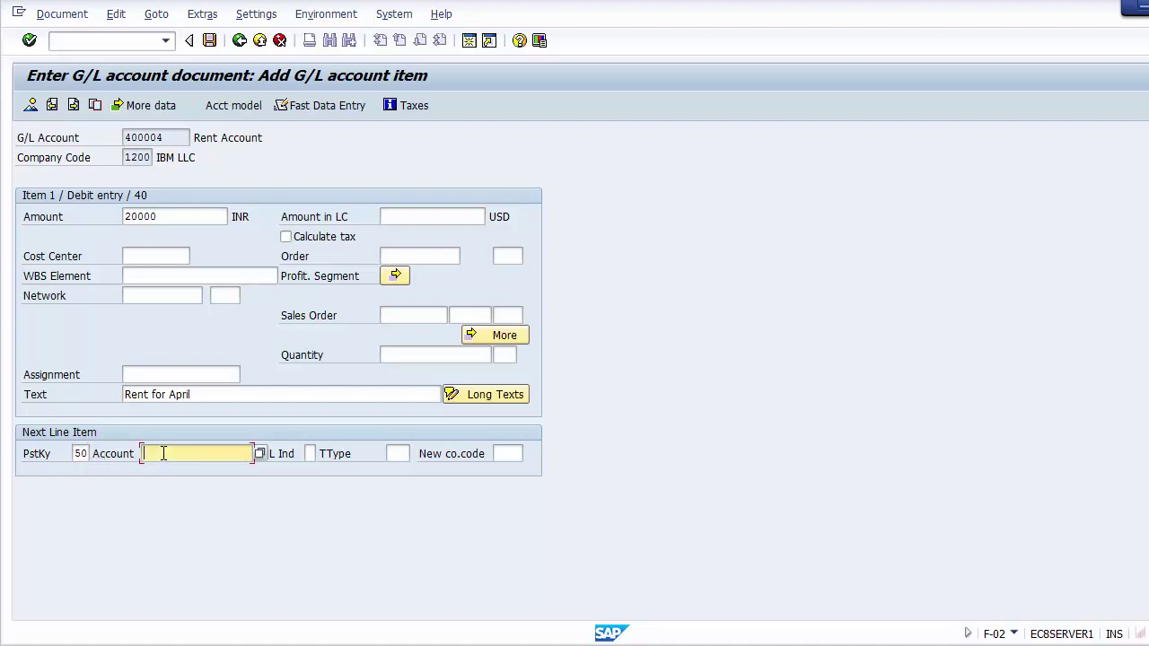
Choose bank account 100000 (CITIBANK) from the account search and open its credit item
left_click(259, 454)
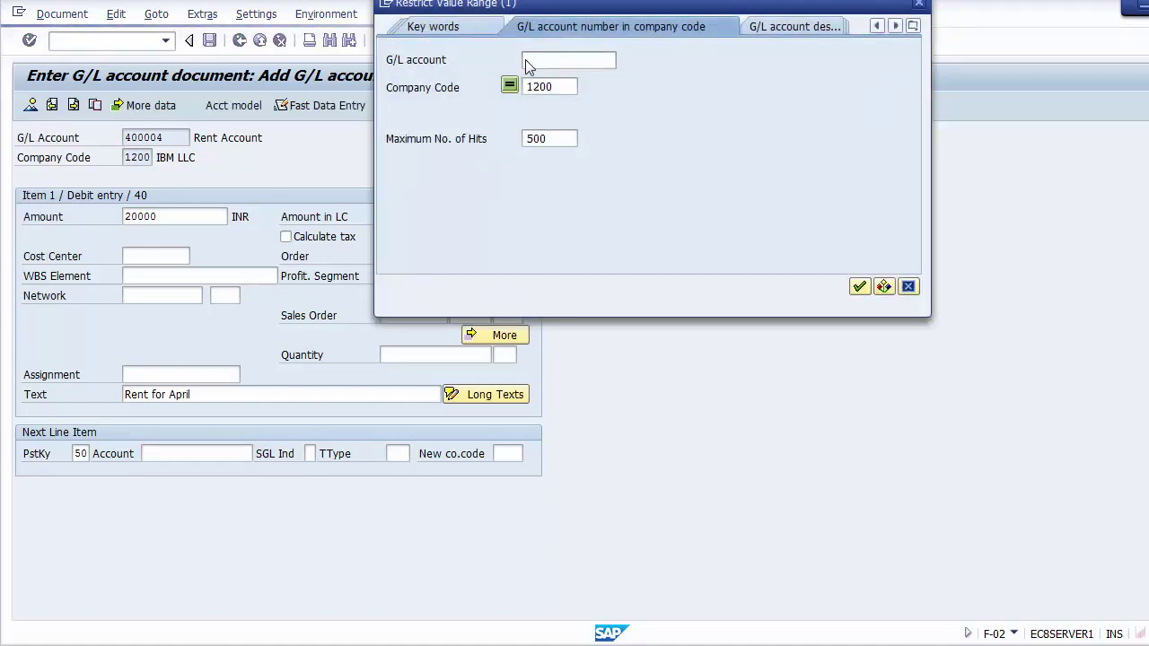
key("Return")
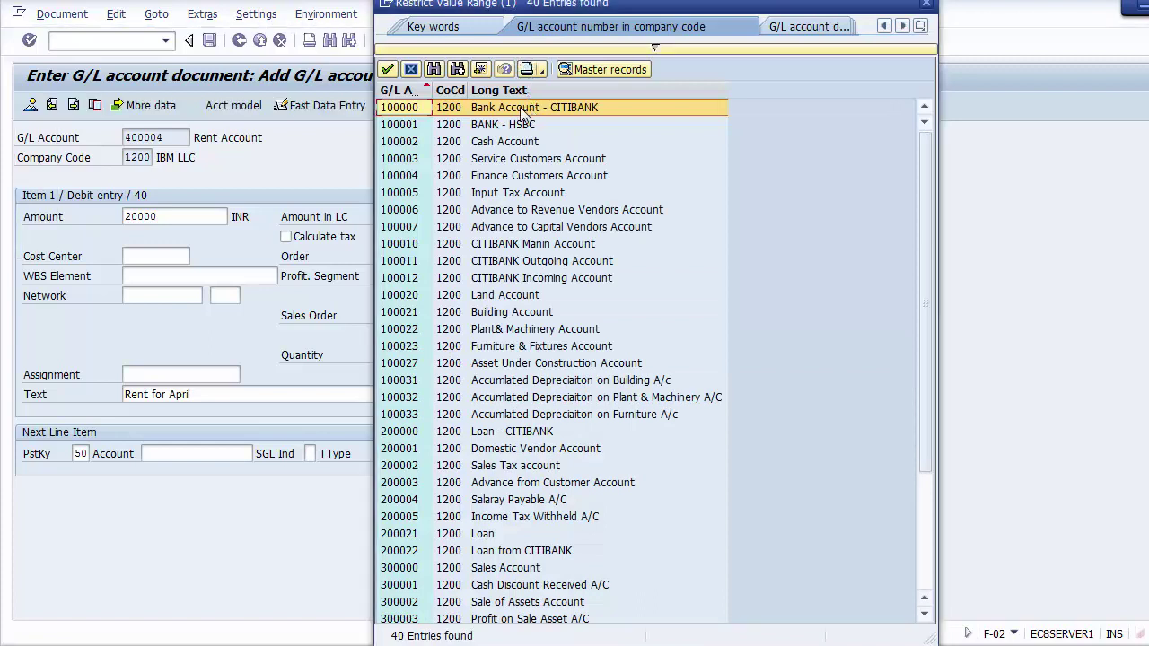
left_click(521, 109)
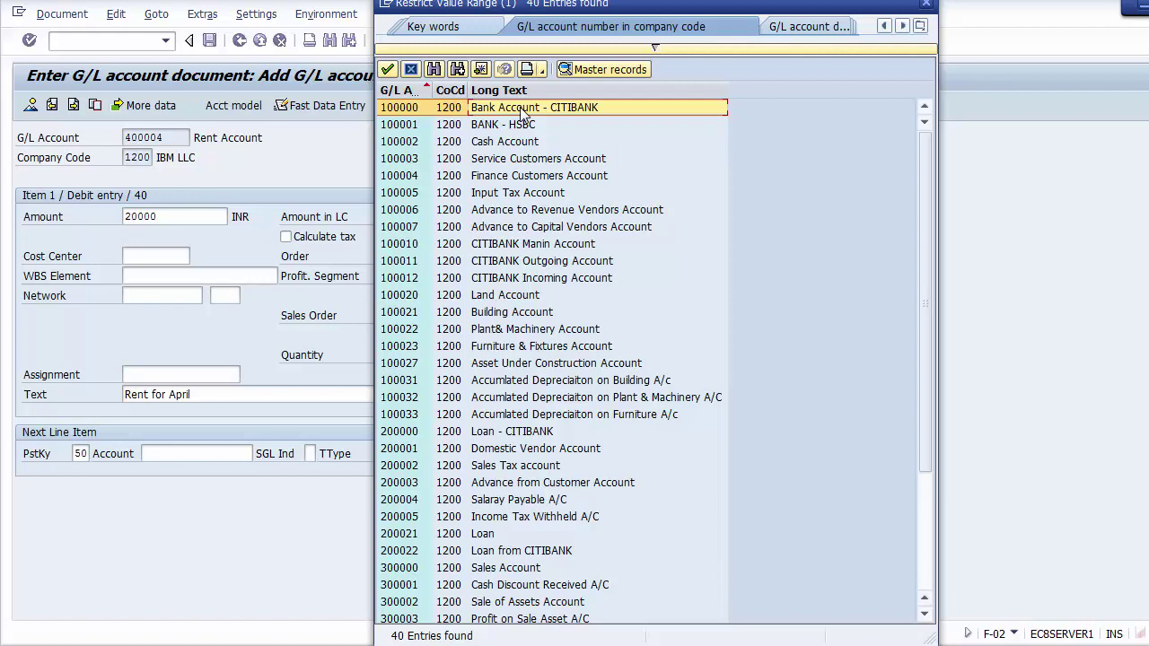
double_click(523, 109)
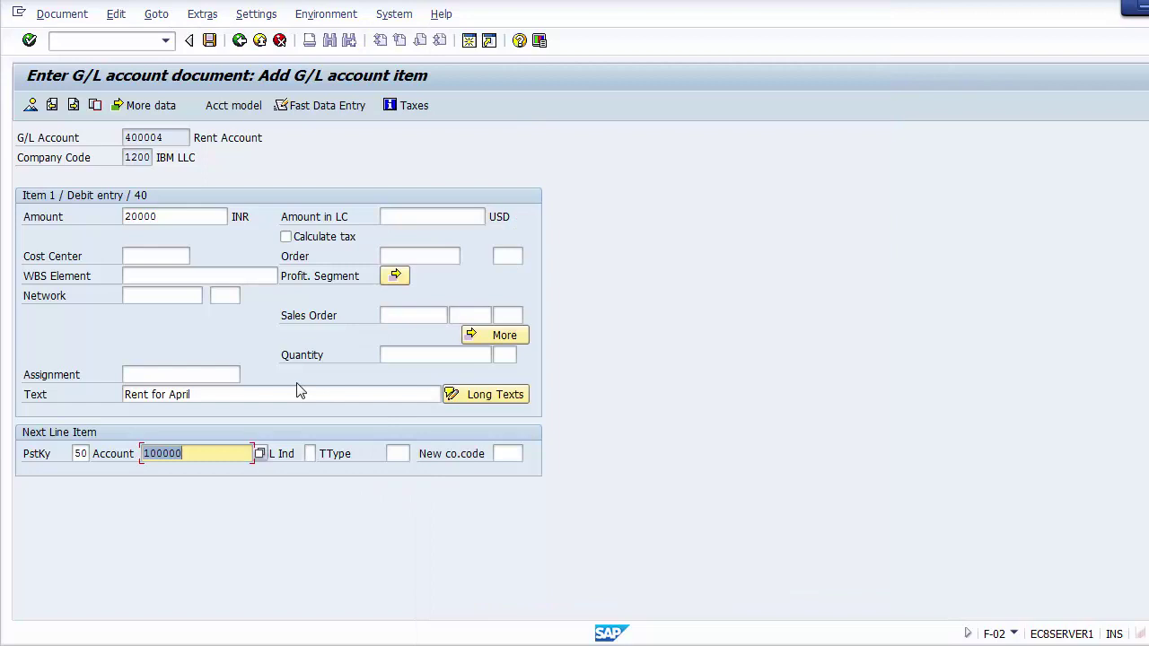
key("Return")
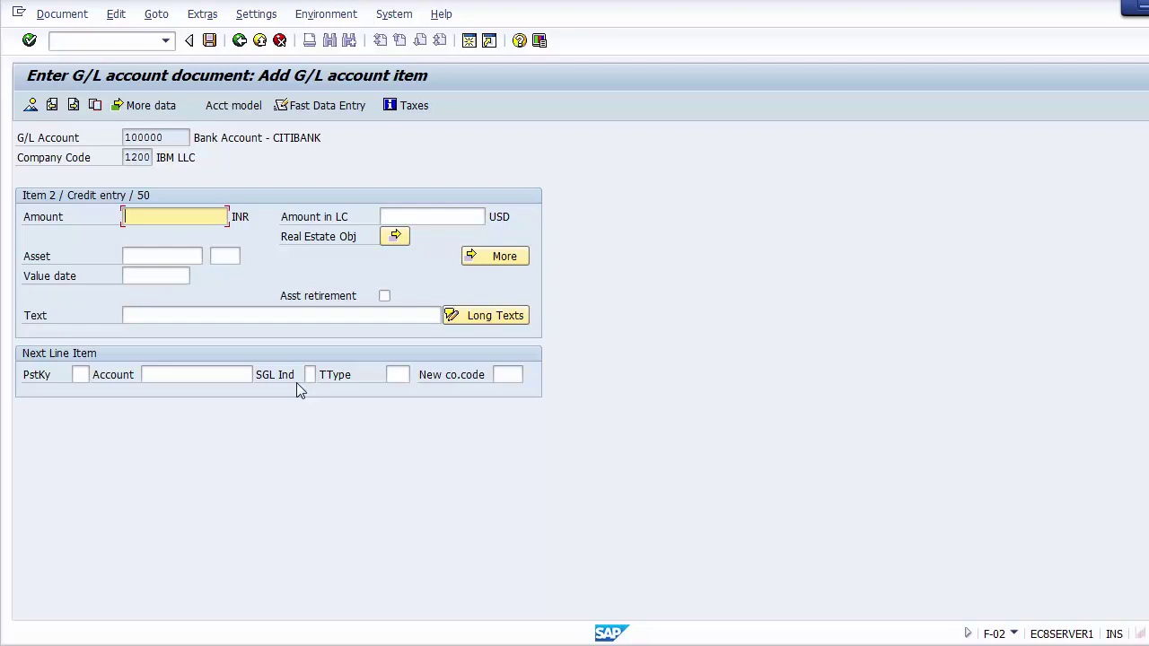
Enter 20000 INR as the CITIBANK credit amount with item text 'Rent for April'
type("20000")
left_click(182, 307)
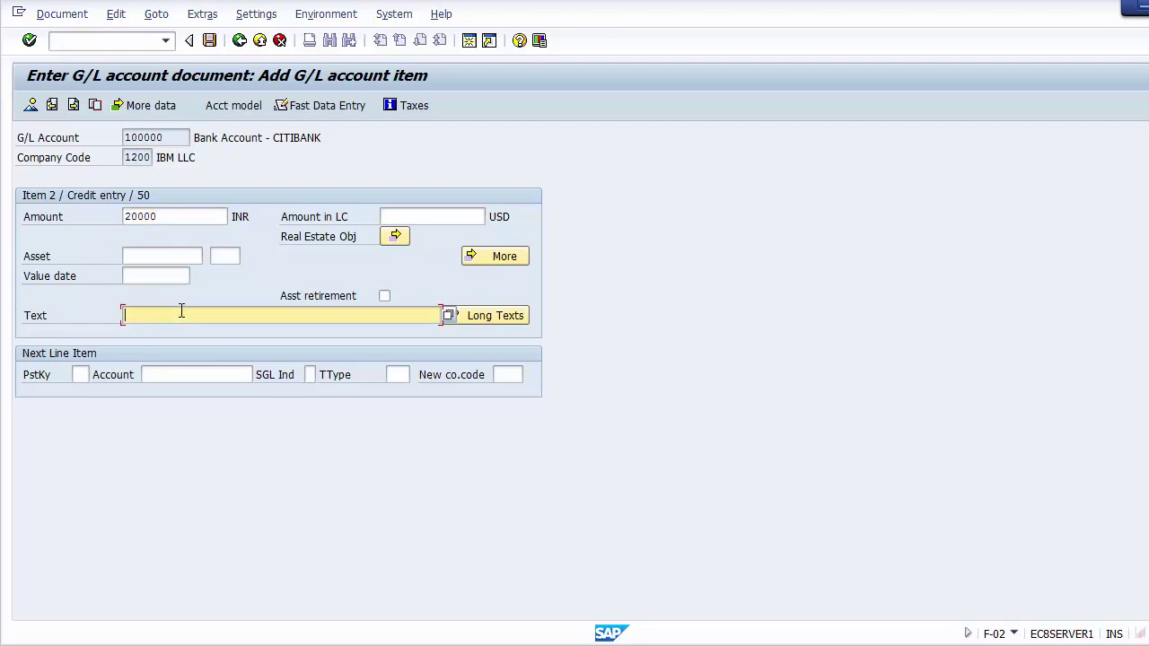
key("BackSpace")
key("Down")
key("Return")
left_click(47, 20)
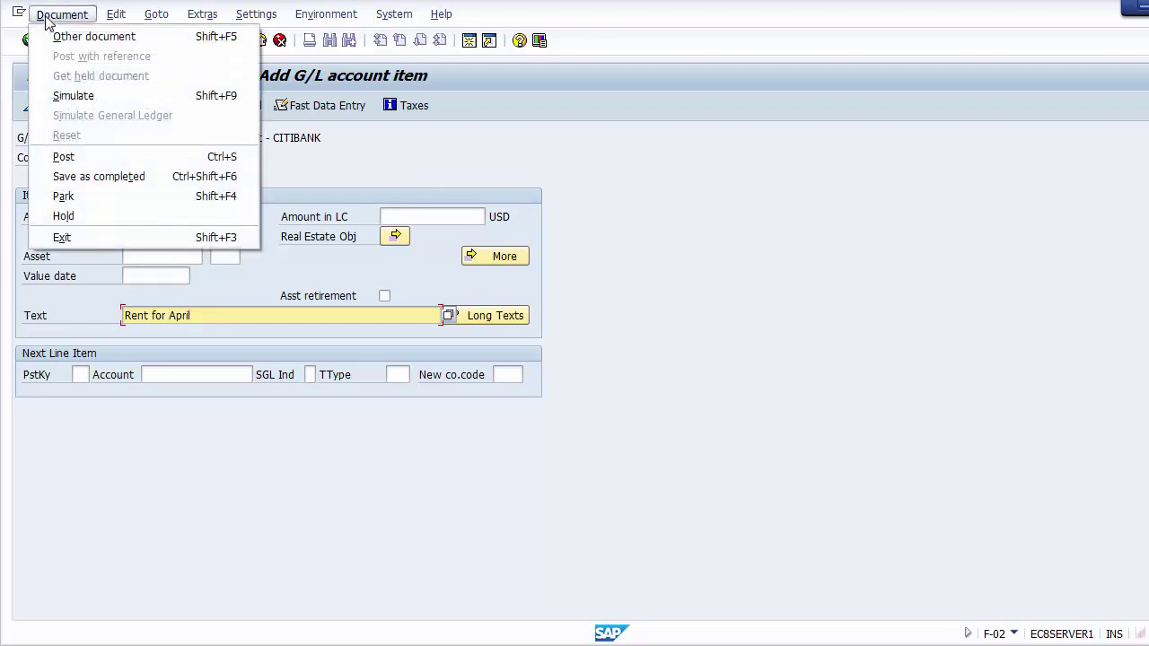
Simulate the rent document and review its date, company code 1200, INR rate and 20.000,00 items
left_click(67, 97)
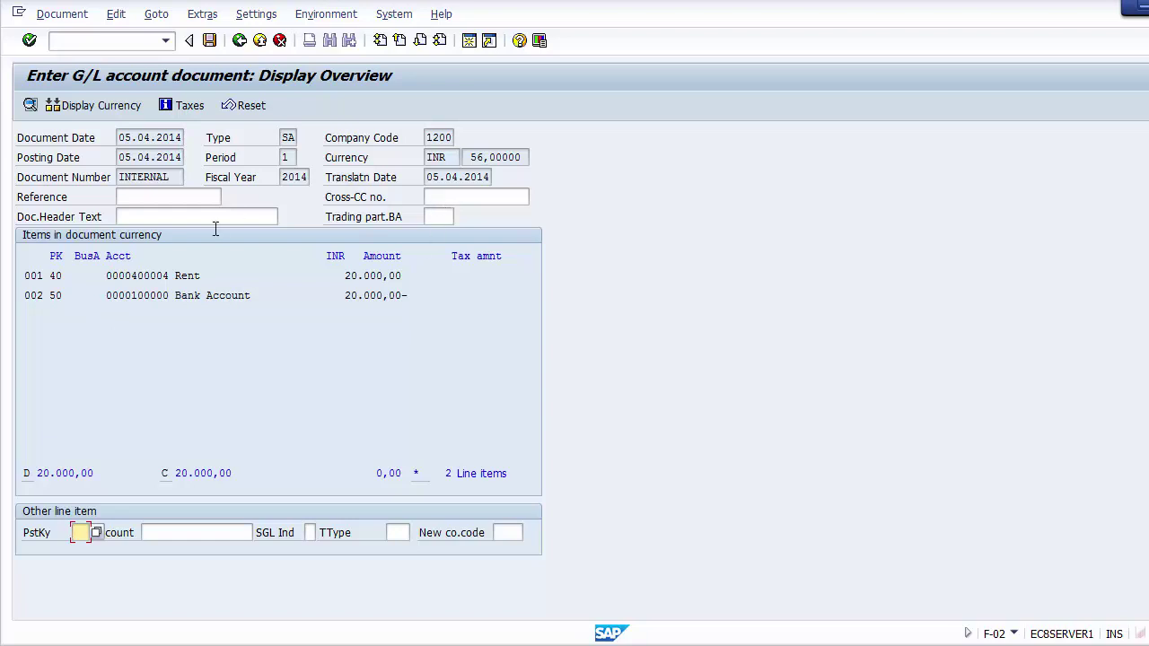
left_click_drag(120, 136, 172, 137)
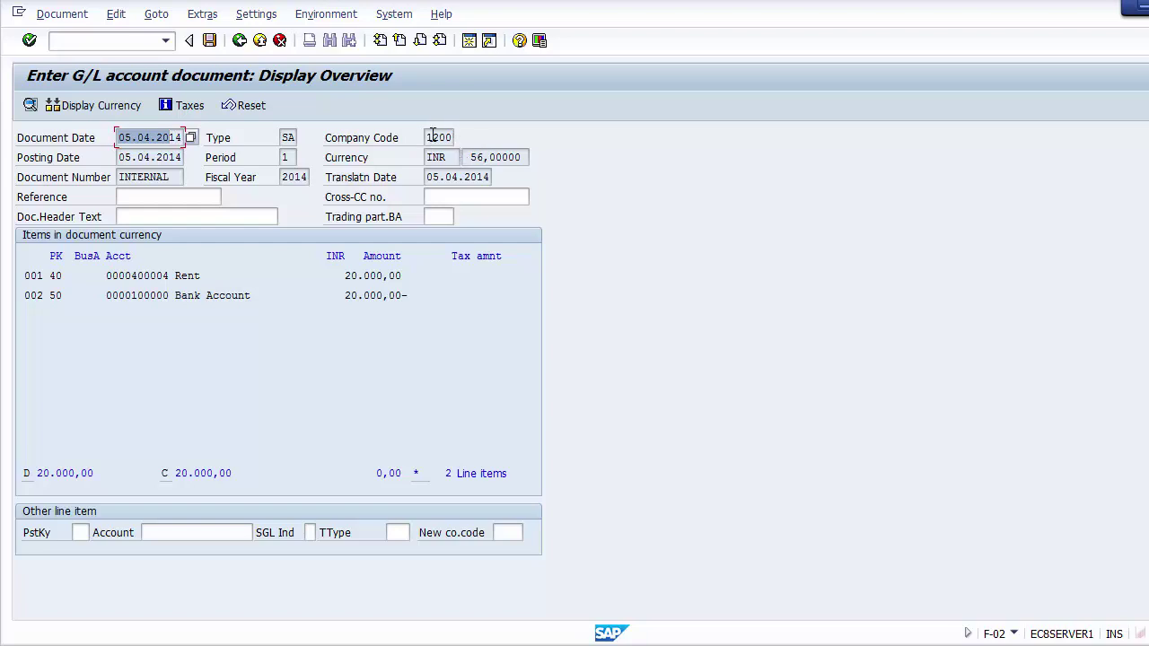
left_click_drag(426, 136, 413, 159)
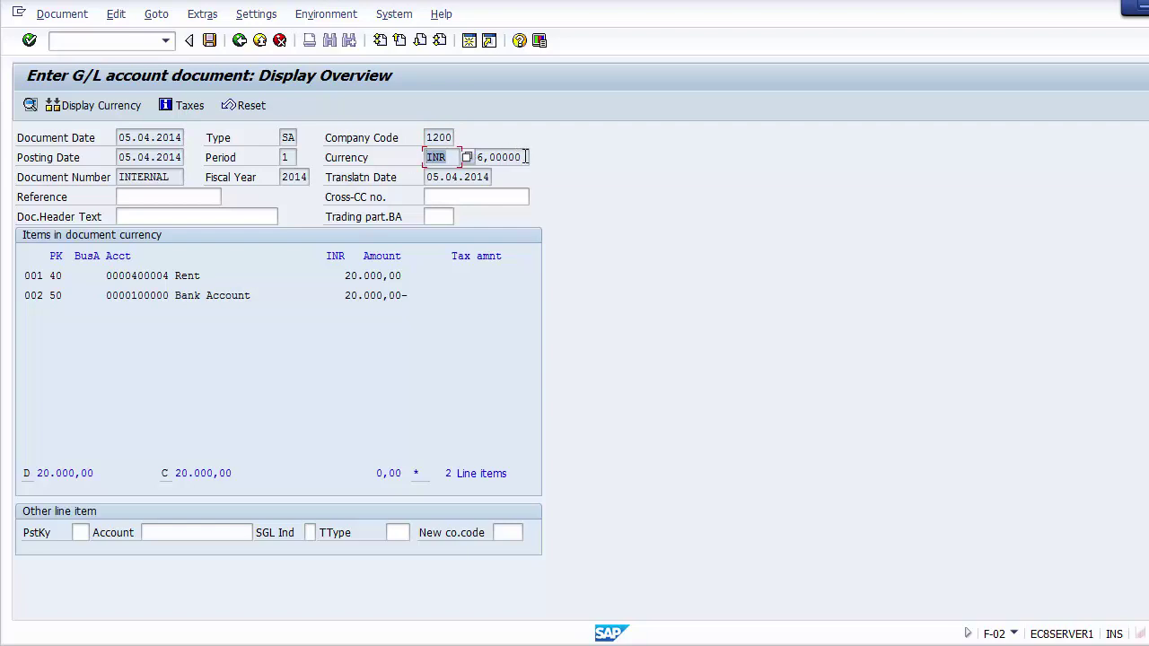
left_click_drag(523, 157, 461, 162)
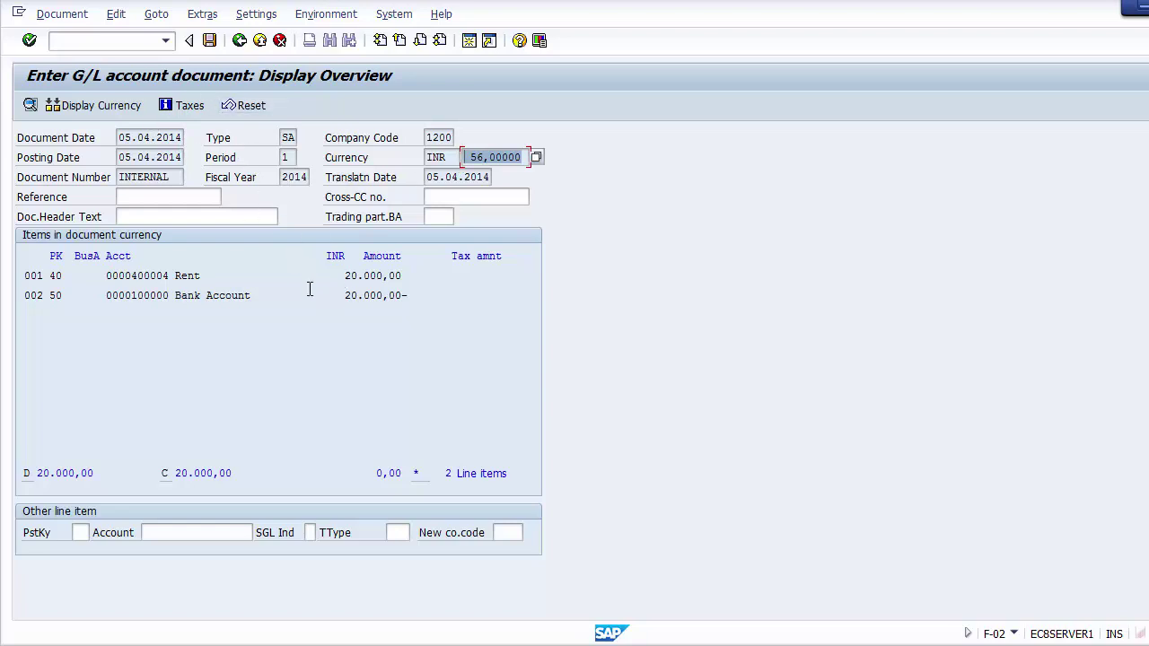
left_click(309, 288)
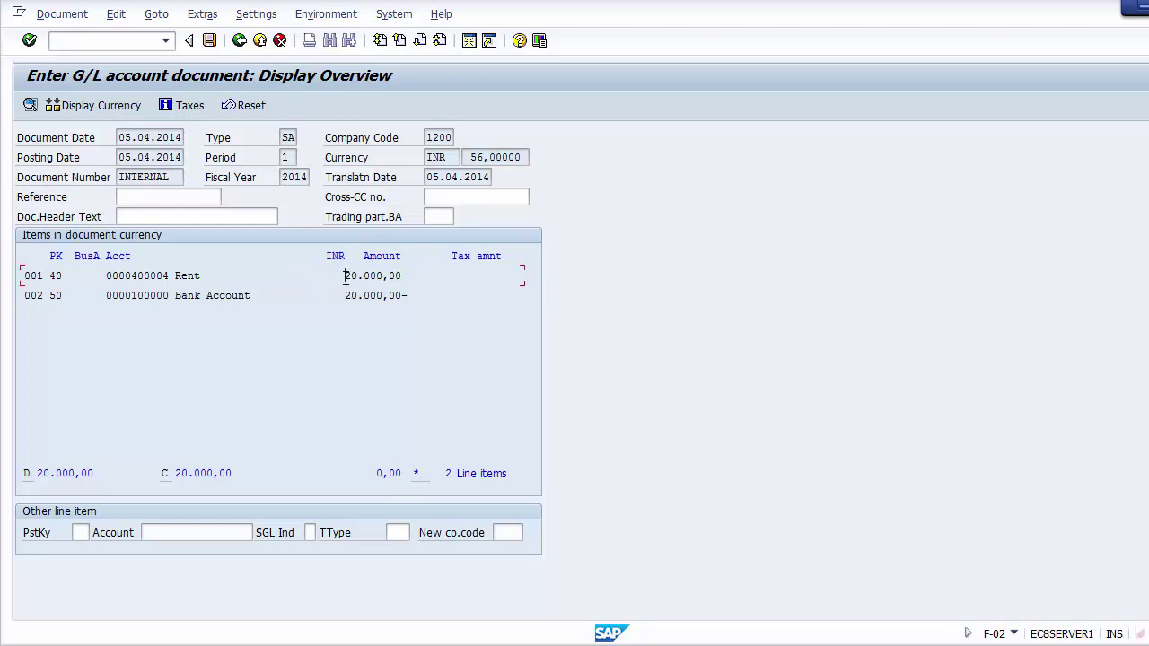
left_click_drag(345, 276, 405, 280)
left_click_drag(345, 275, 402, 277)
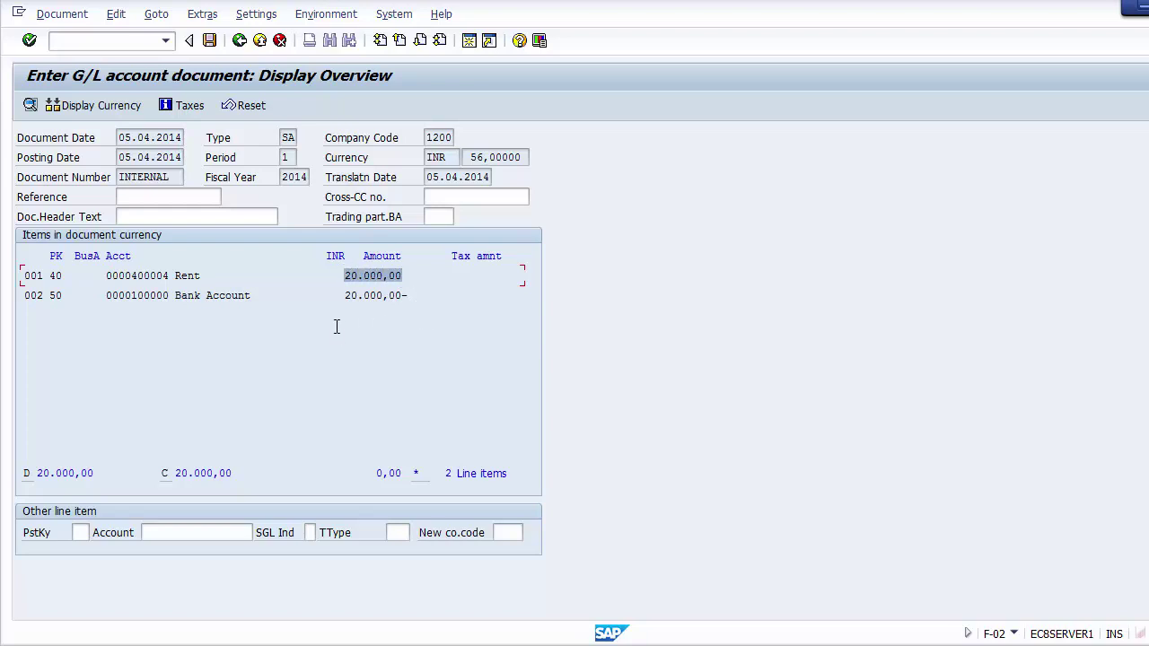
Toggle the display currency to USD and back to INR, then attempt to post
left_click(72, 108)
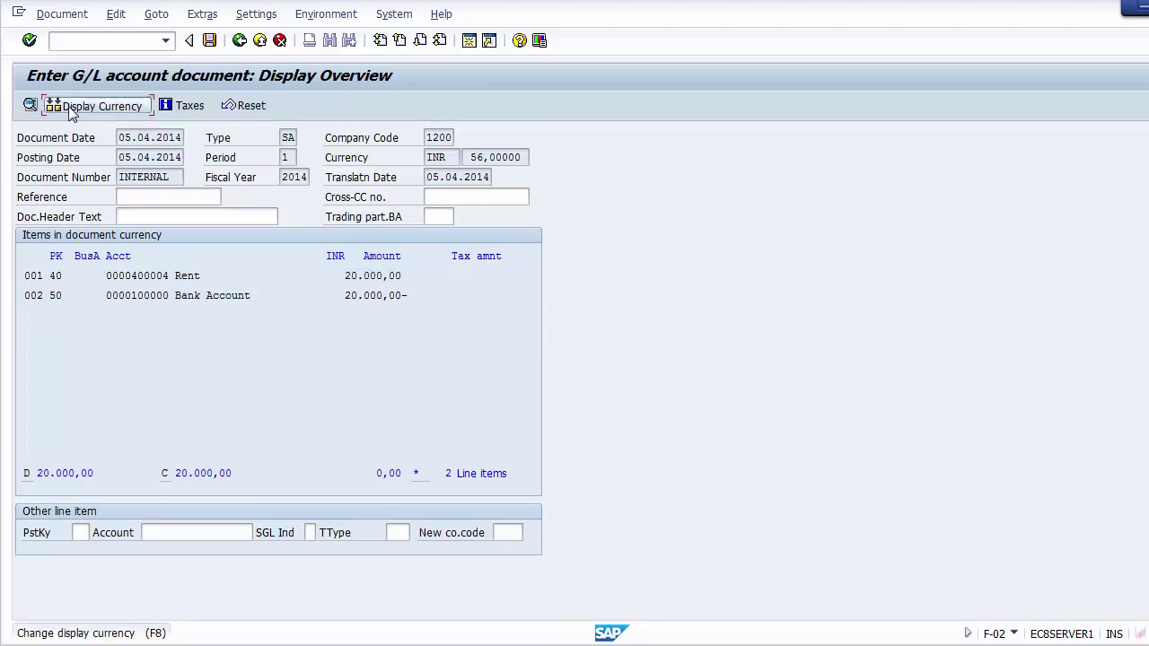
left_click(72, 107)
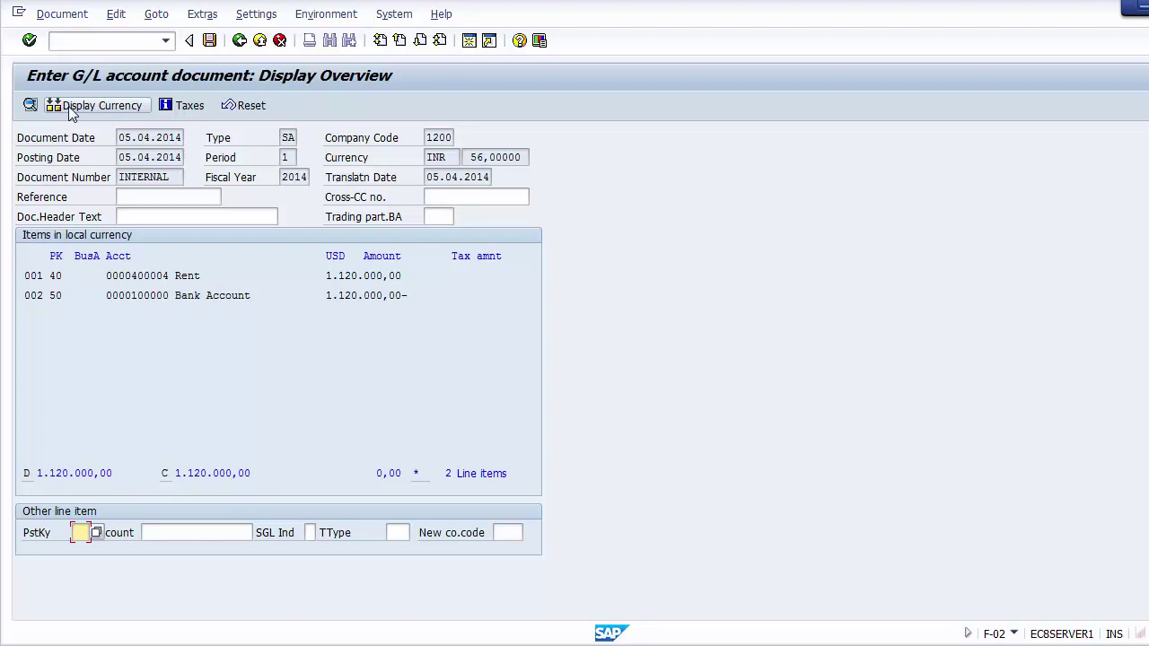
left_click(72, 108)
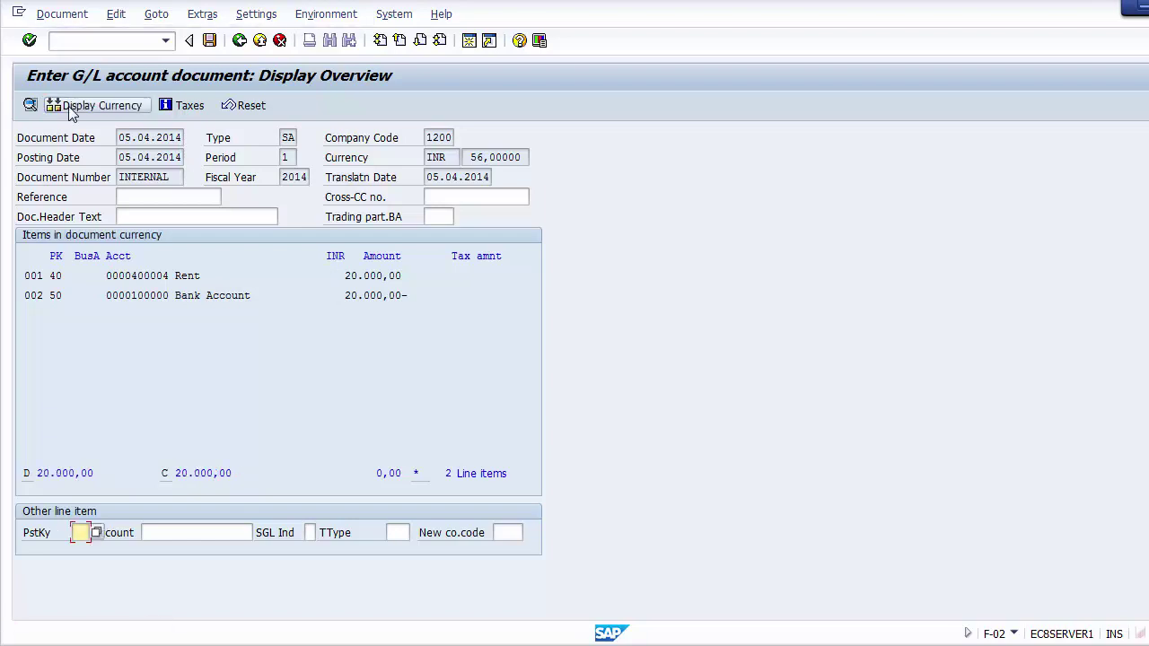
left_click(208, 41)
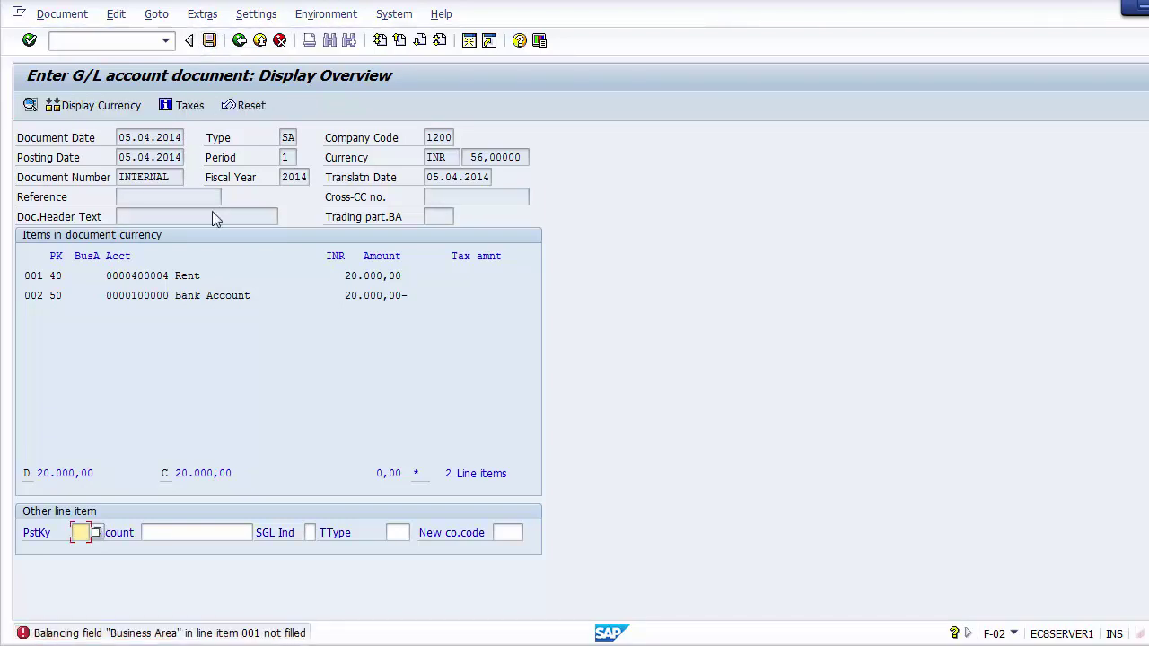
Give the Rent line item business area 1210 in its coding block
left_click(166, 276)
key("Return")
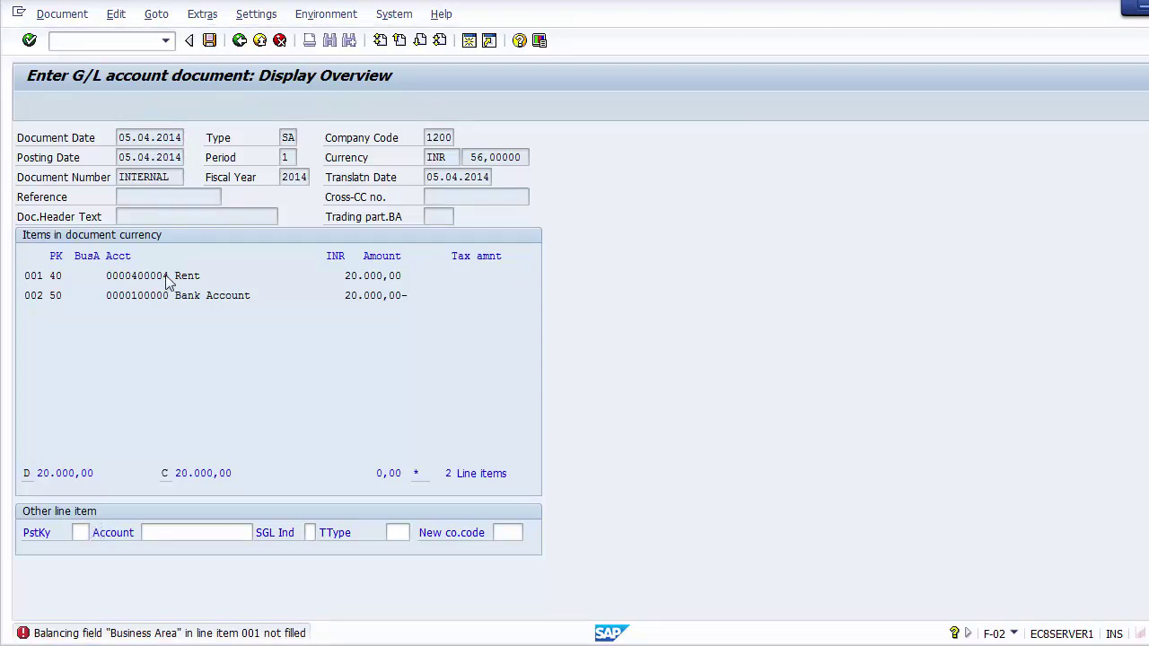
double_click(165, 276)
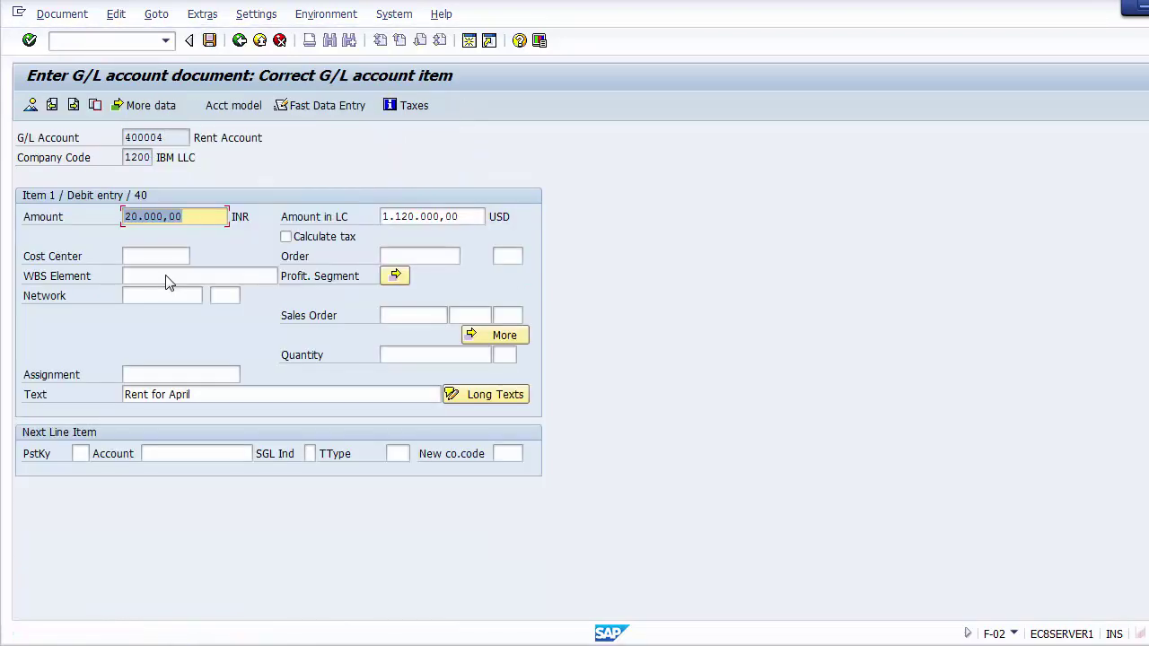
left_click(484, 340)
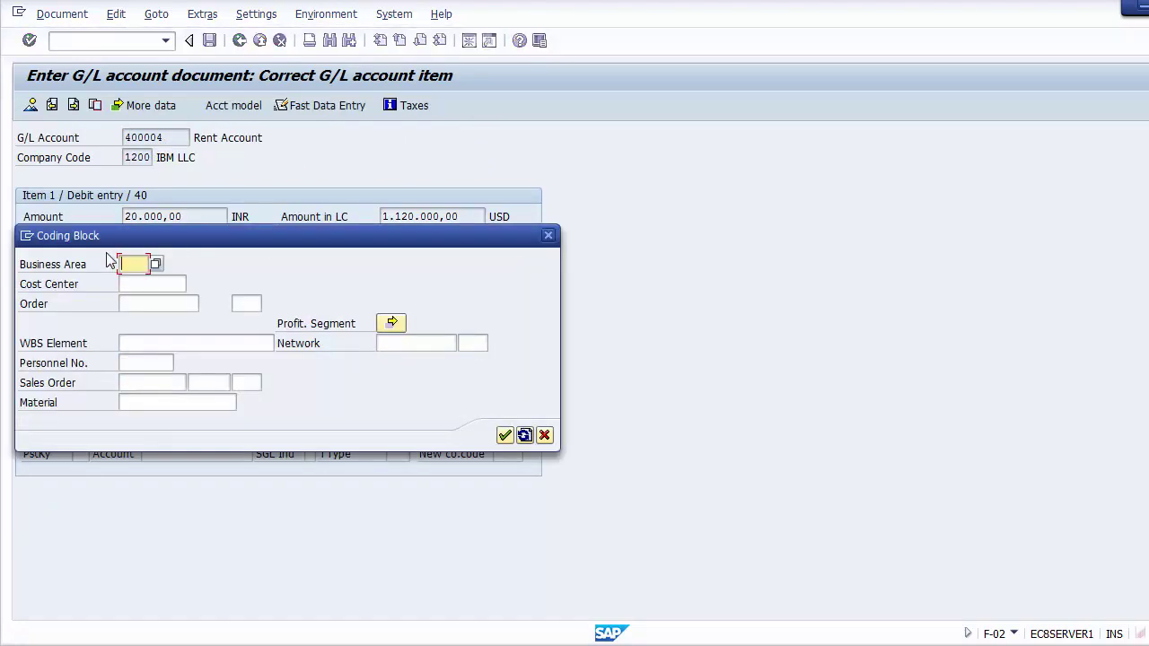
type("1210")
key("Return")
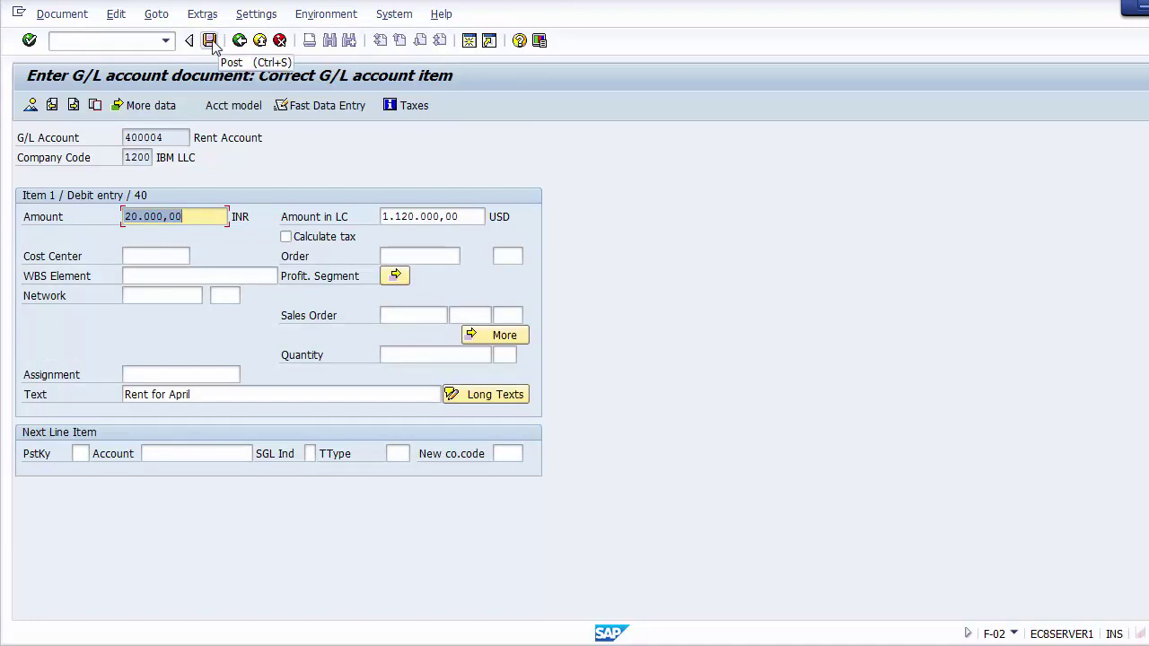
Post the rent document, saved as 1000054 in company code 1200
left_click(213, 41)
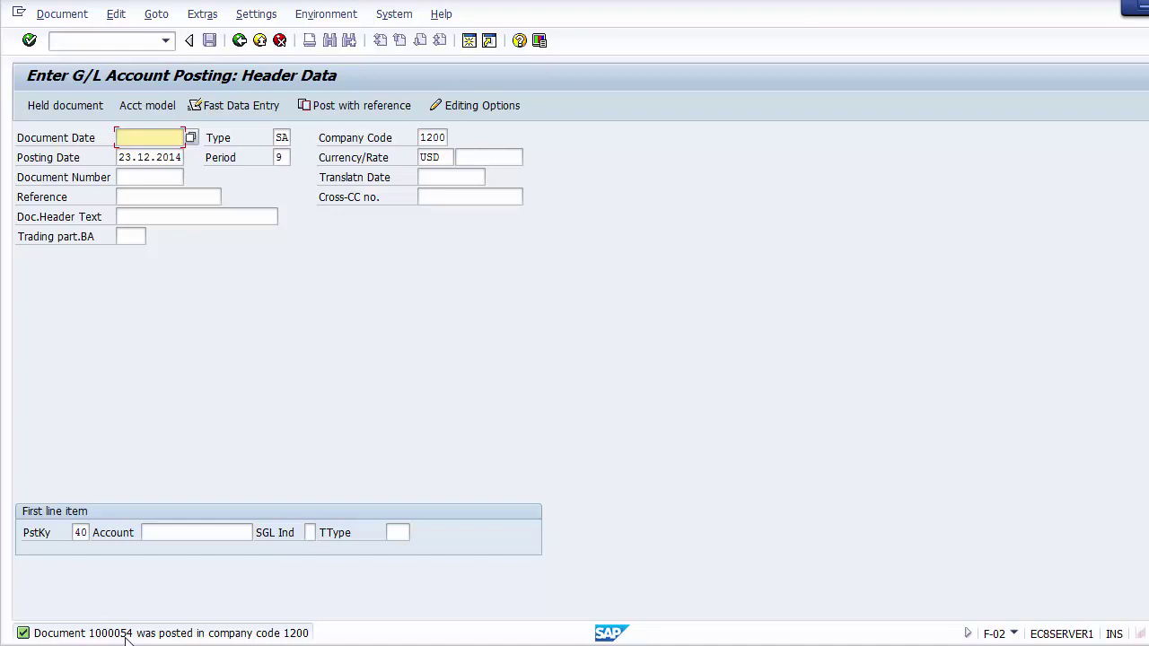
left_click(71, 17)
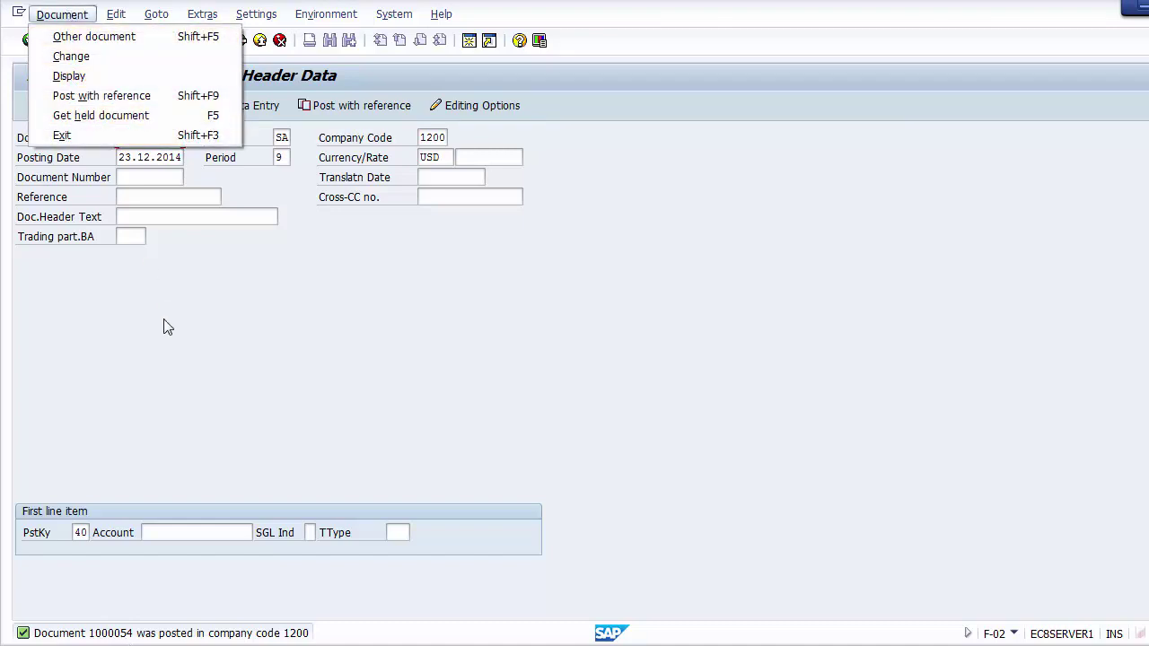
left_click(238, 326)
Display document 1000054 of company code 1200 with /nFB03
left_click(83, 43)
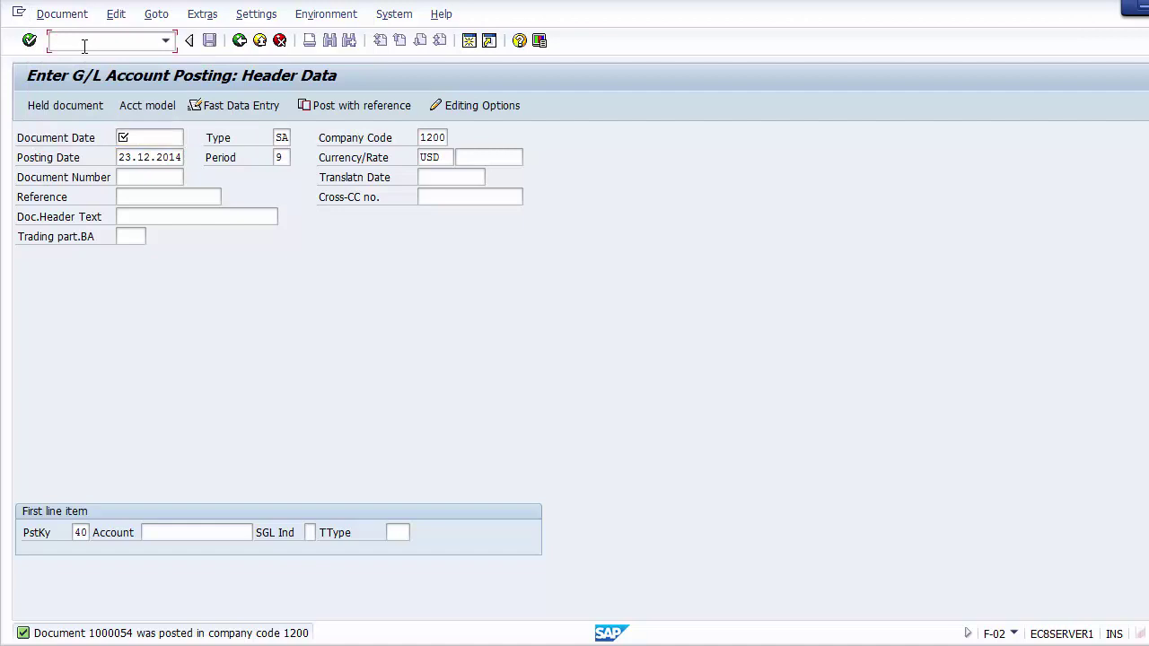
type("/nFB03")
key("Return")
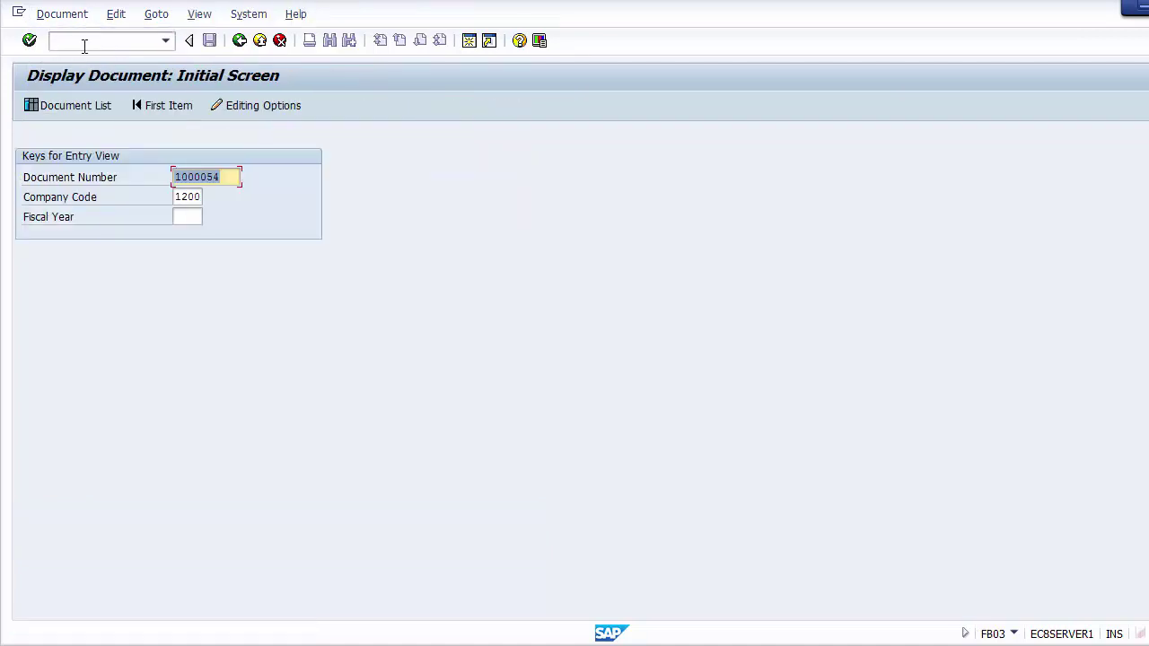
left_click(223, 178)
left_click(189, 197)
key("Return")
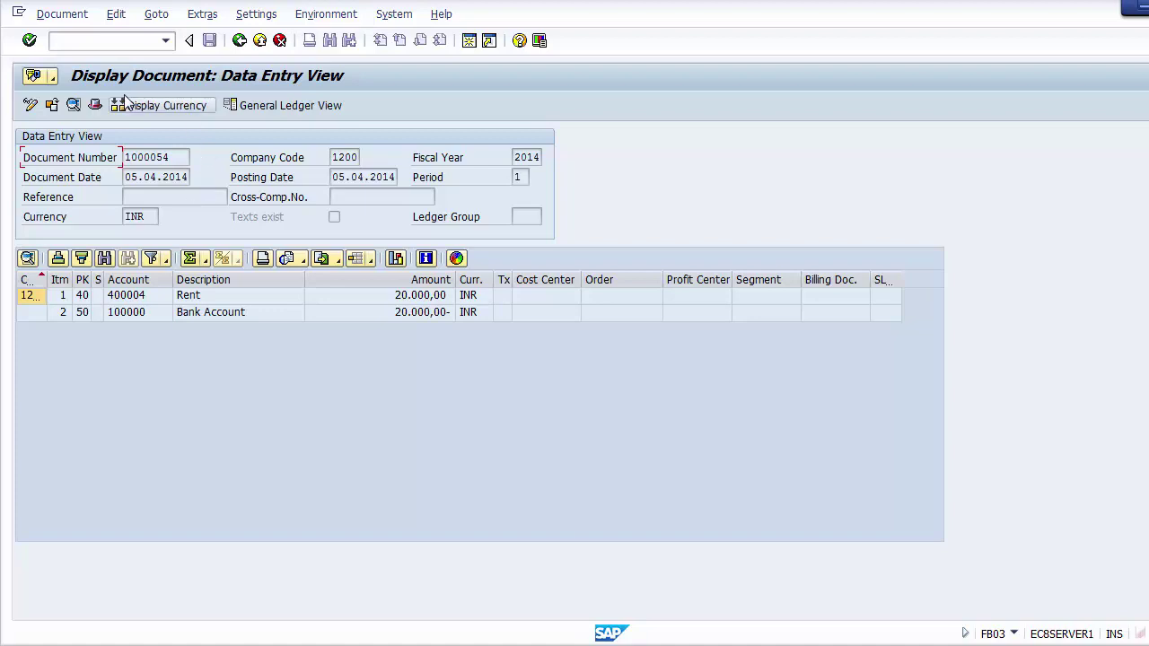
Show its amounts in USD, check the Bank and Rent lines, then exit to the main menu
left_click(155, 108)
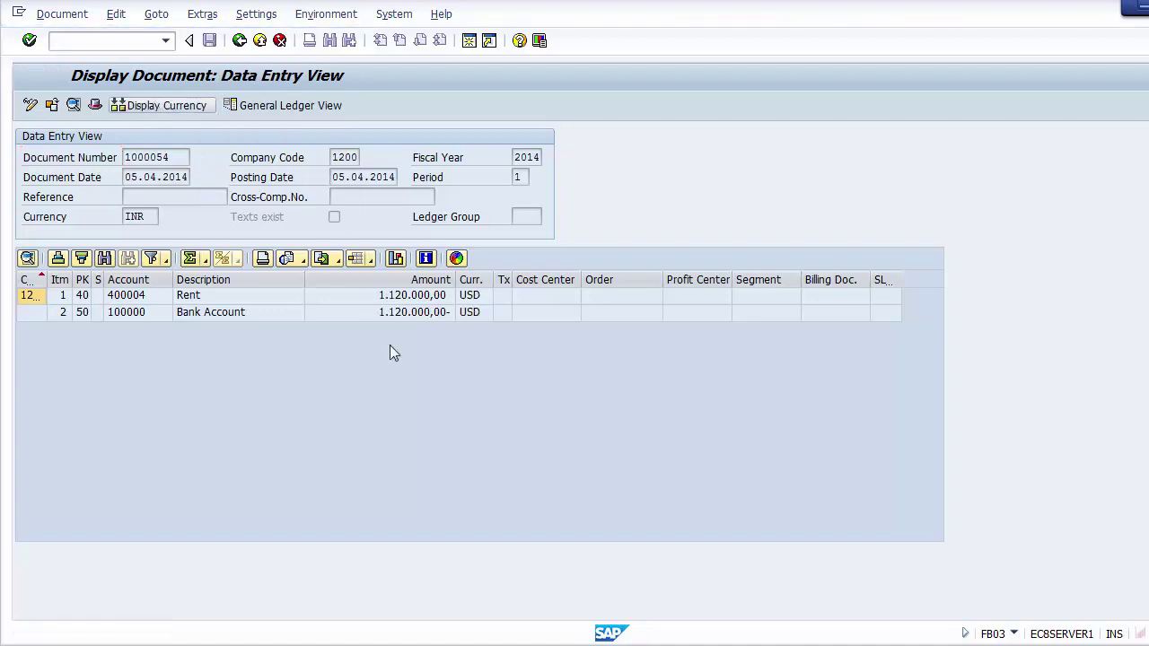
left_click(479, 313)
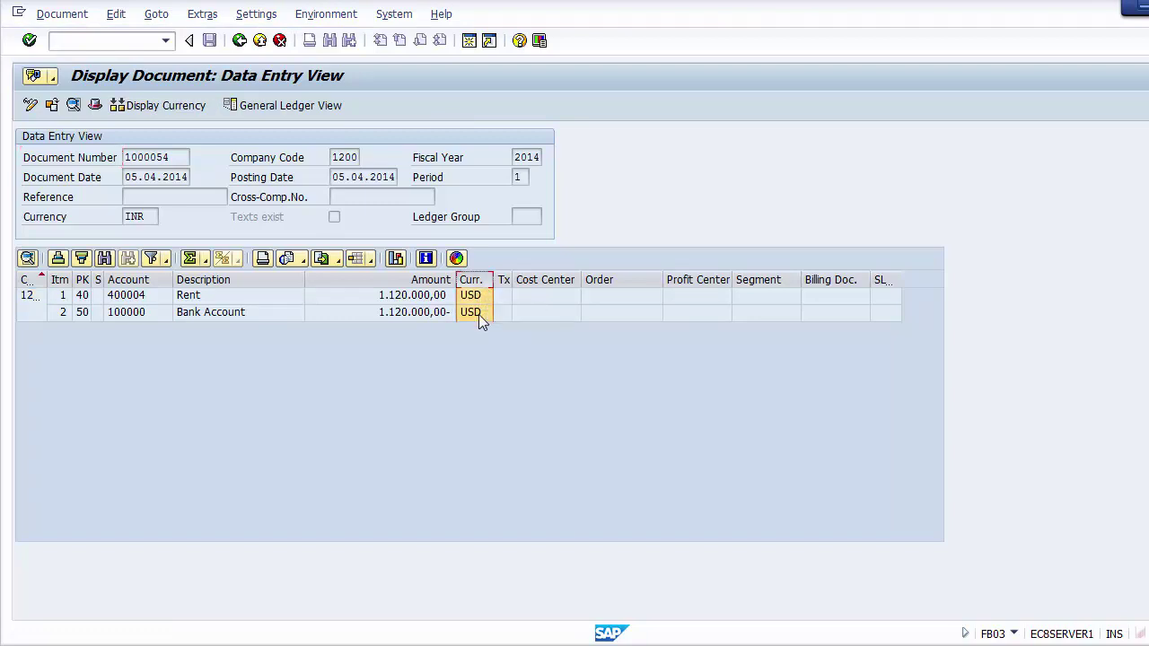
left_click(472, 298)
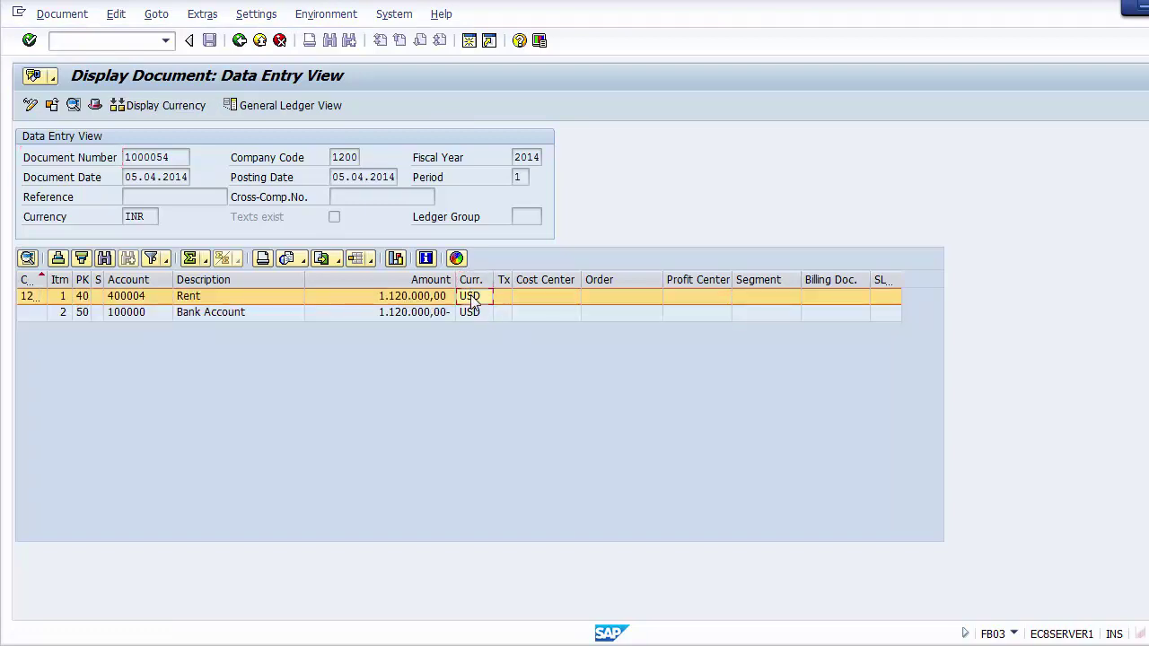
left_click(259, 42)
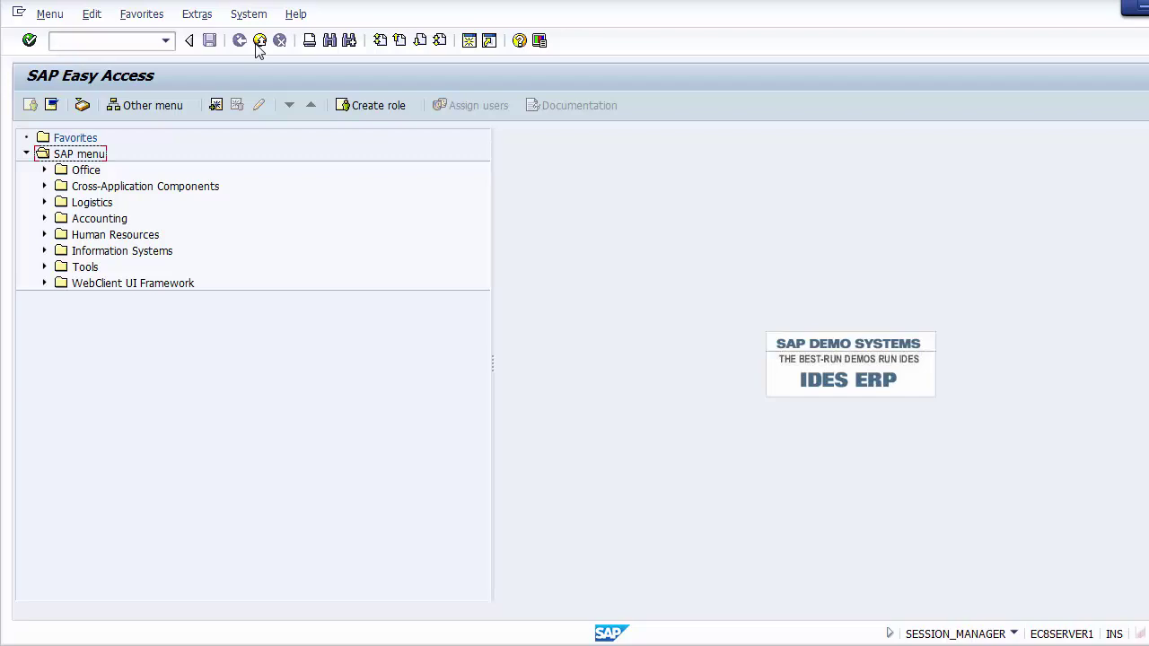
left_click(98, 40)
On the Unit Testing slide, highlight the FB50/F-02, F-58 and FBL3N bullets, then return to SAP
key("alt+Tab")
scroll(187, 438, "down", 2)
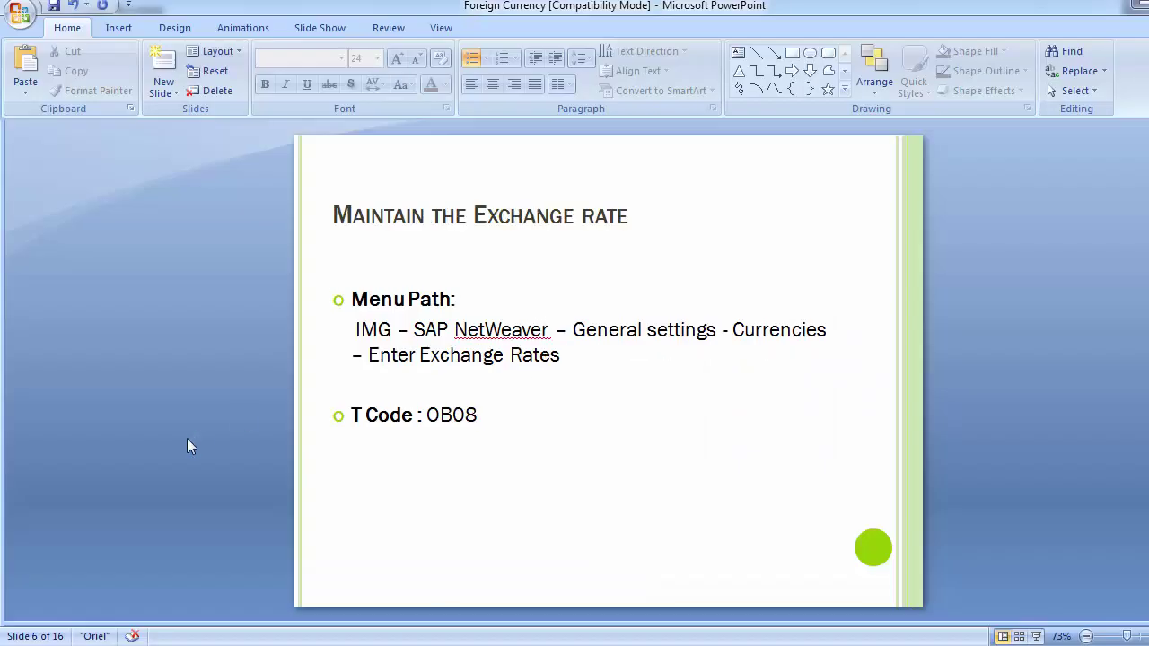
left_click(592, 260)
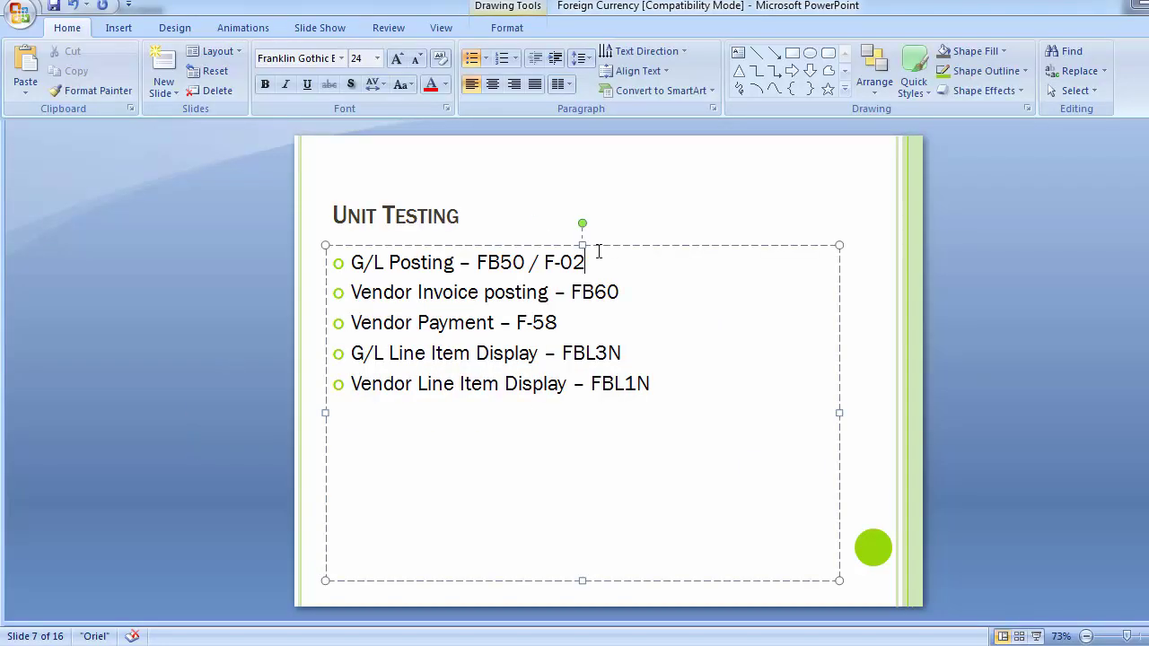
left_click_drag(592, 261, 320, 264)
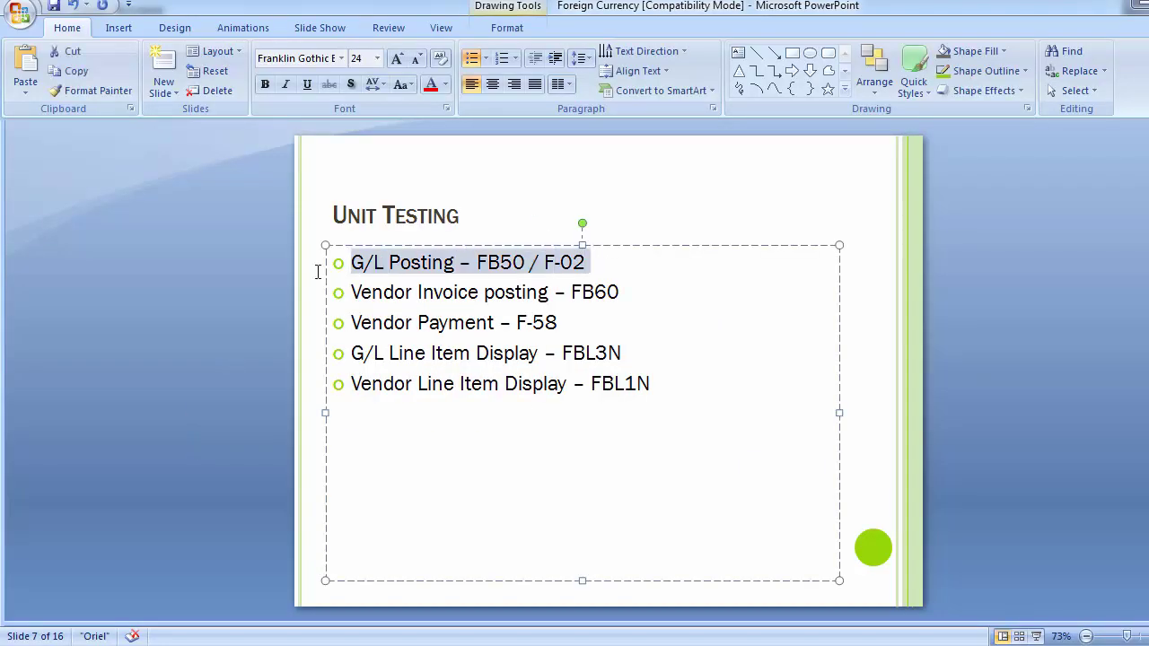
left_click(627, 285)
left_click_drag(320, 311, 591, 327)
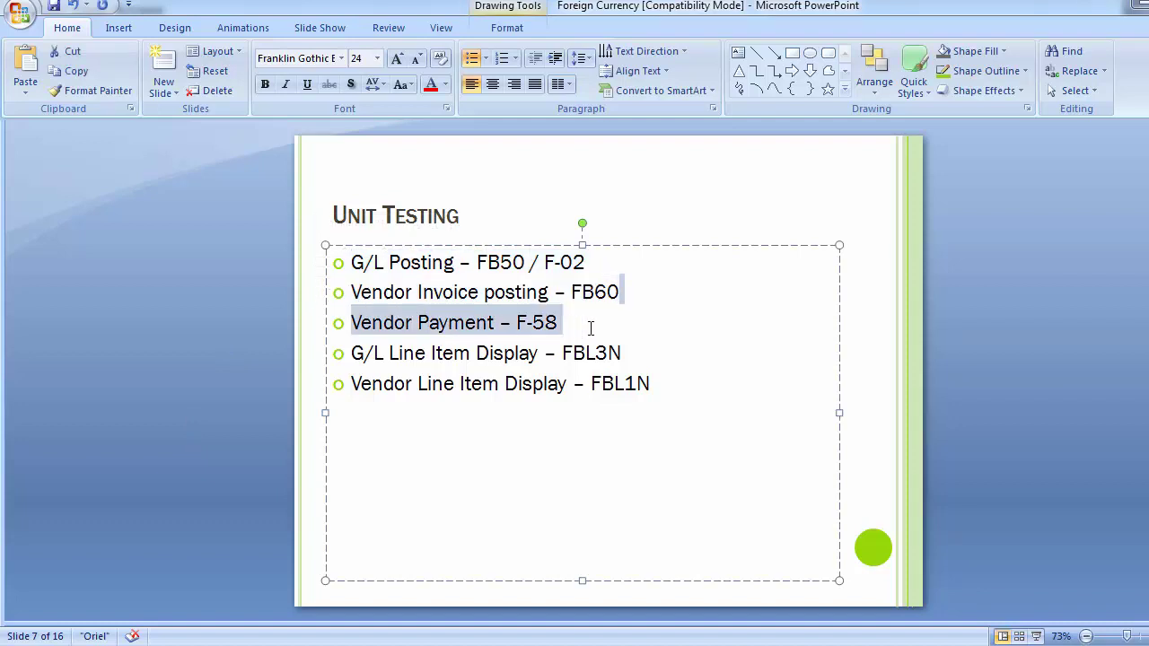
left_click(189, 365)
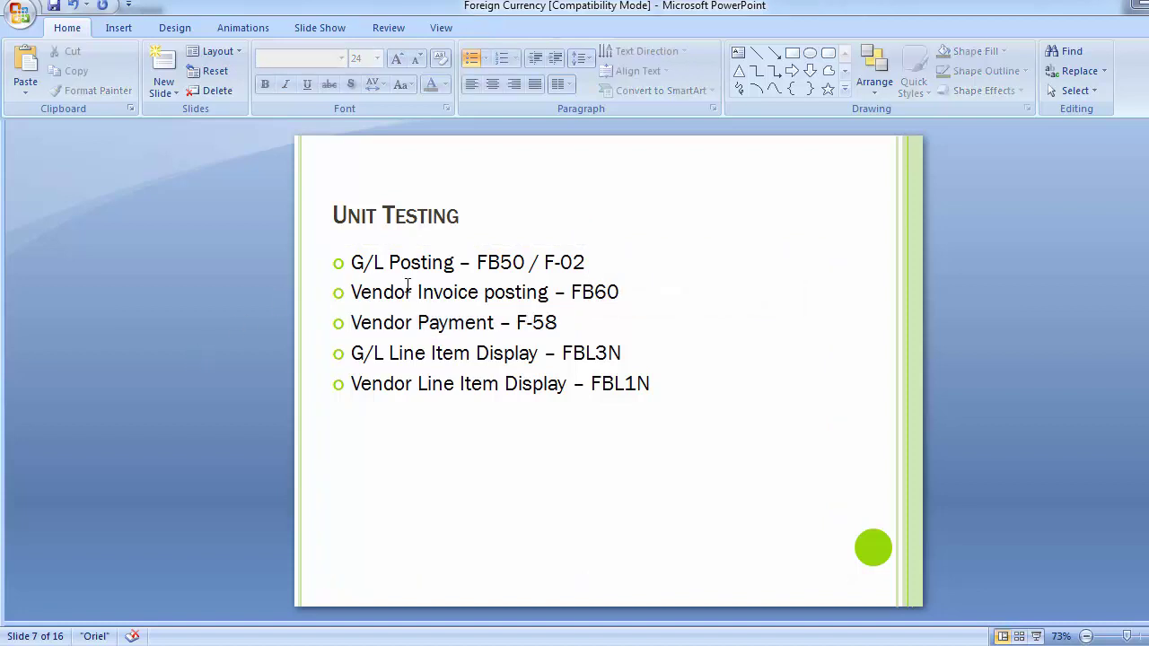
left_click_drag(351, 355, 665, 347)
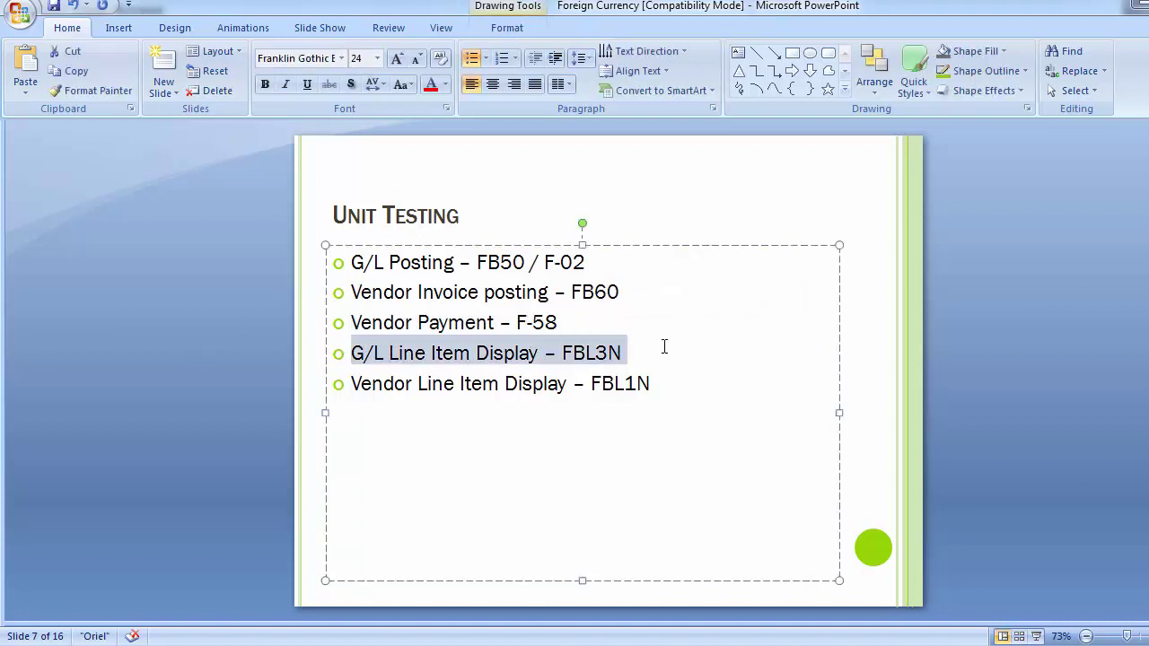
left_click(120, 343)
left_click(509, 588)
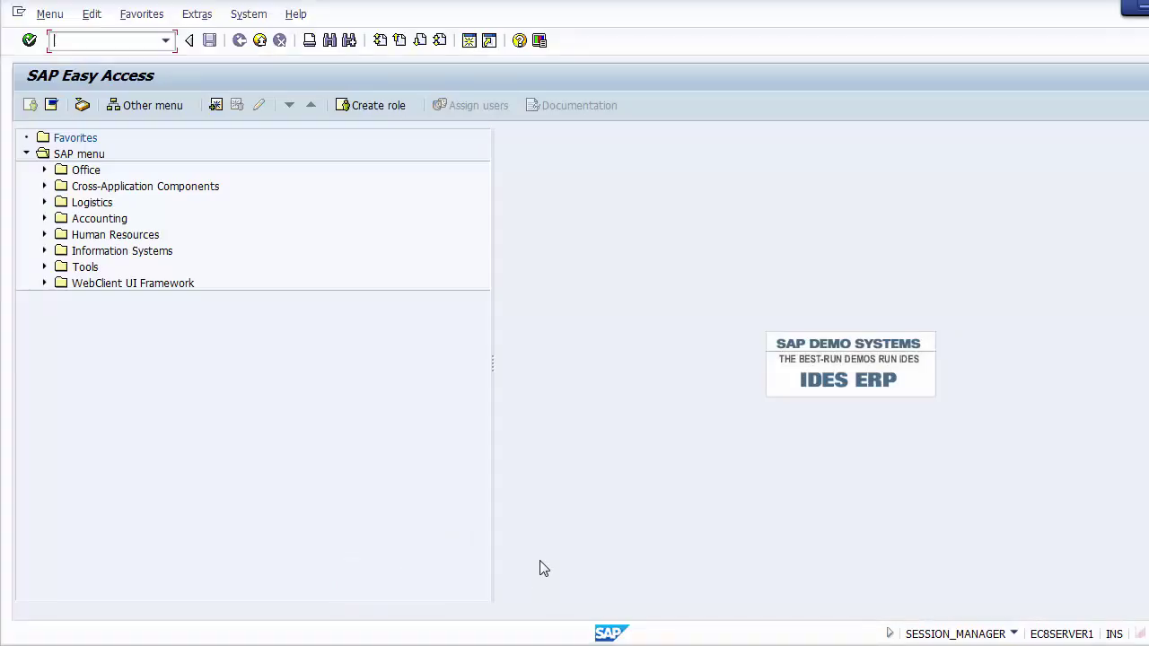
Run FBL3N for G/L account 100000 Bank Account - CITIBANK in company code 1200
left_click(102, 41)
type("FBL3n")
key("Return")
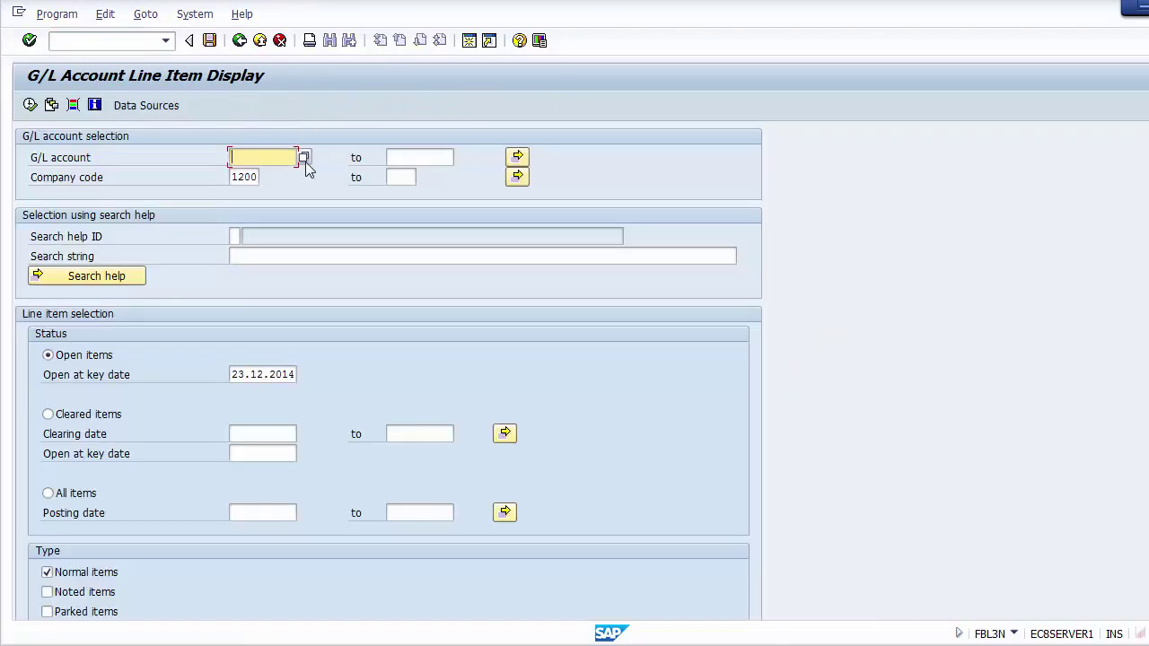
left_click(303, 157)
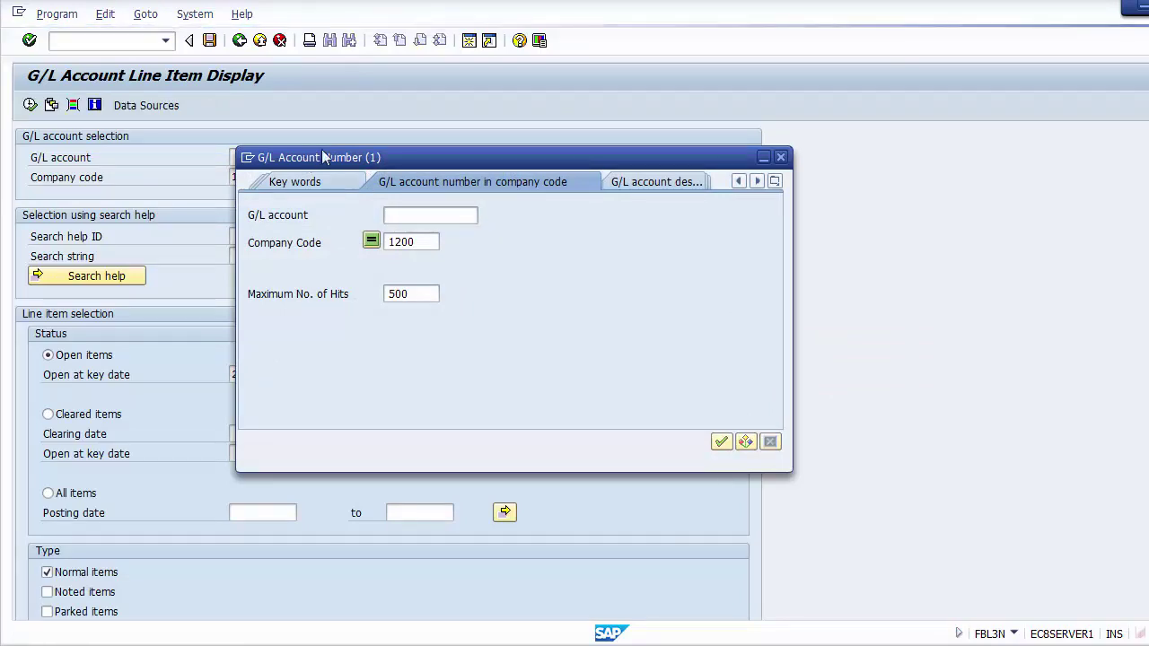
left_click(721, 441)
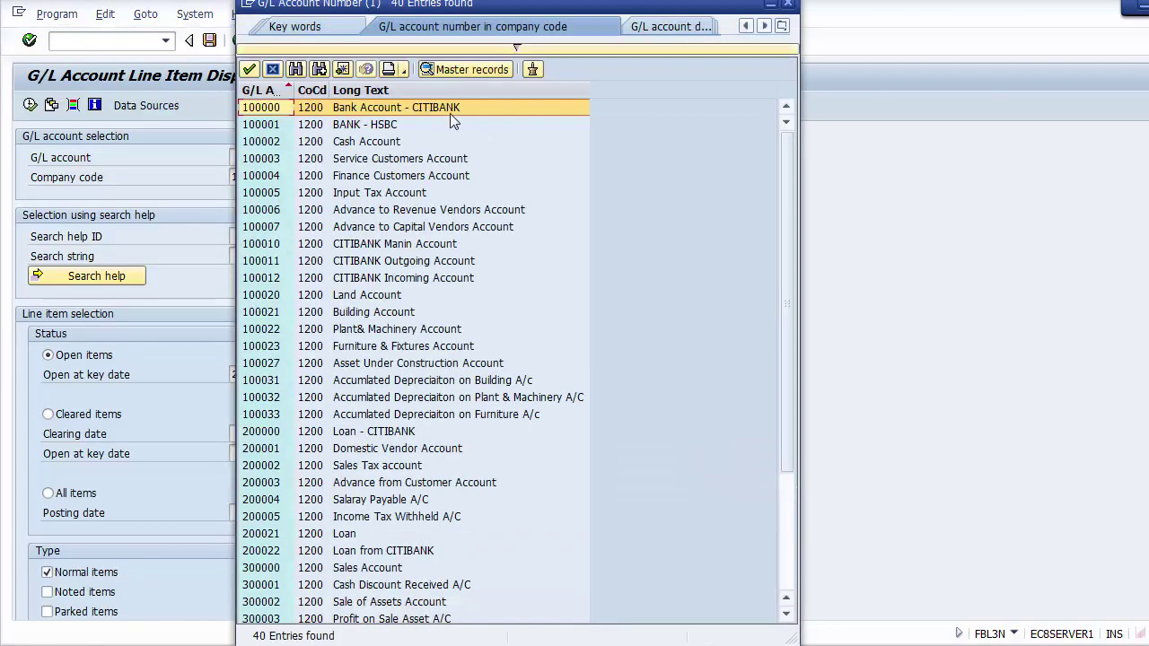
double_click(431, 108)
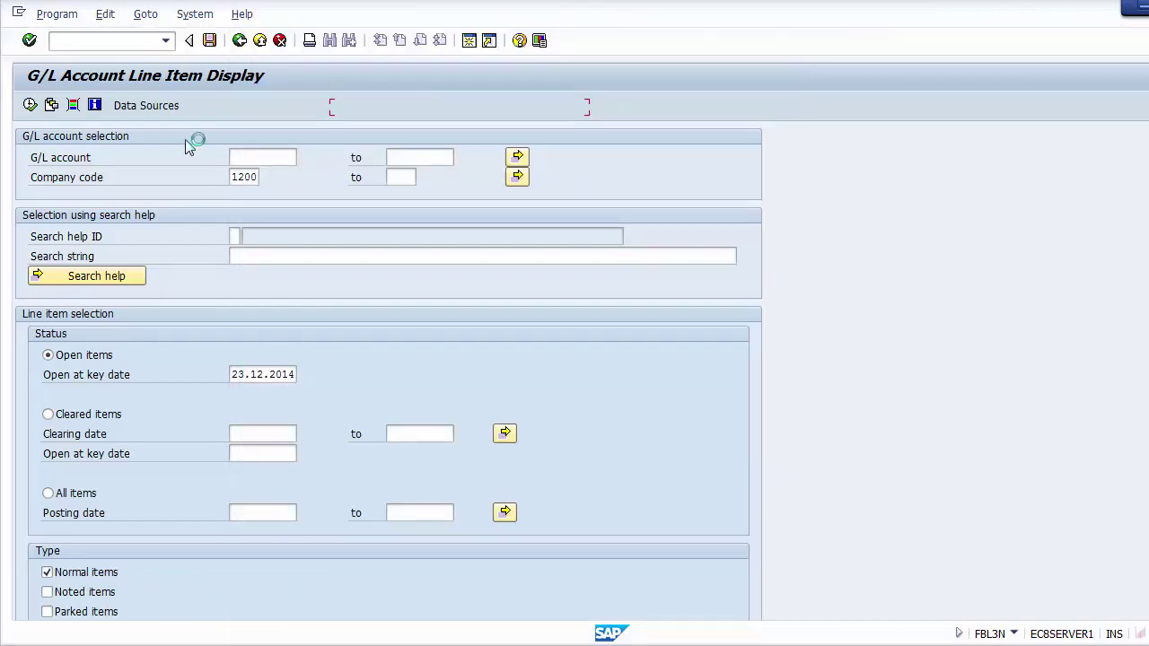
left_click(30, 106)
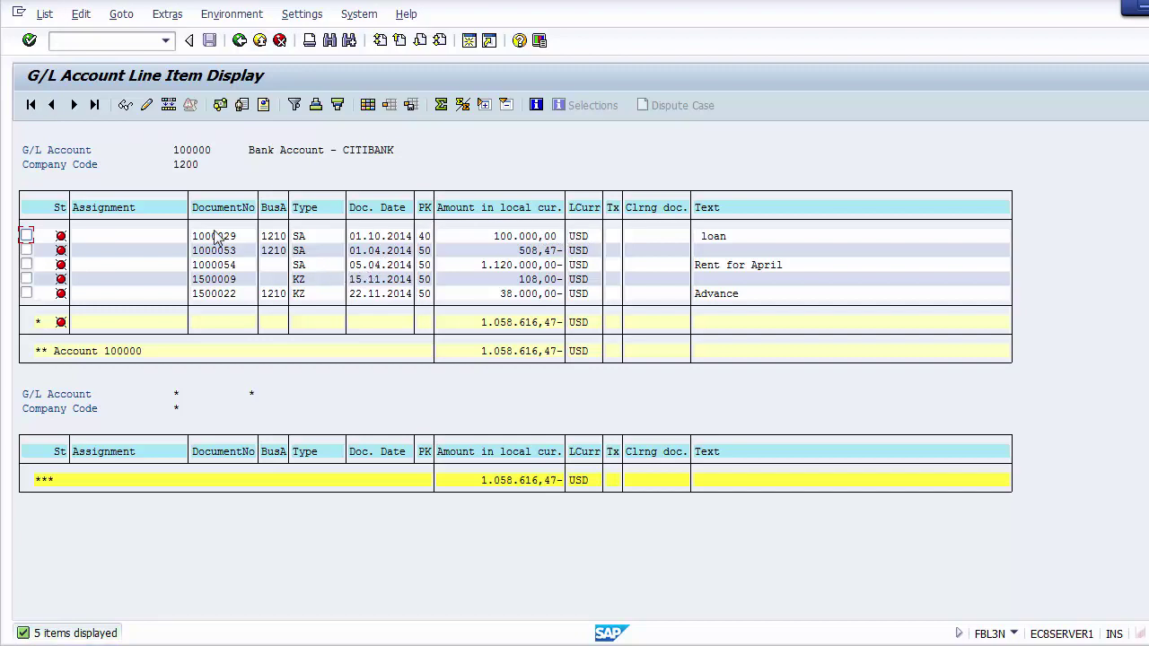
Mark the lines of documents 1000054 and 1000053 and bring up the Change Layout dialog
left_click(515, 266)
left_click(26, 265)
left_click(26, 251)
left_click(26, 253)
left_click(368, 108)
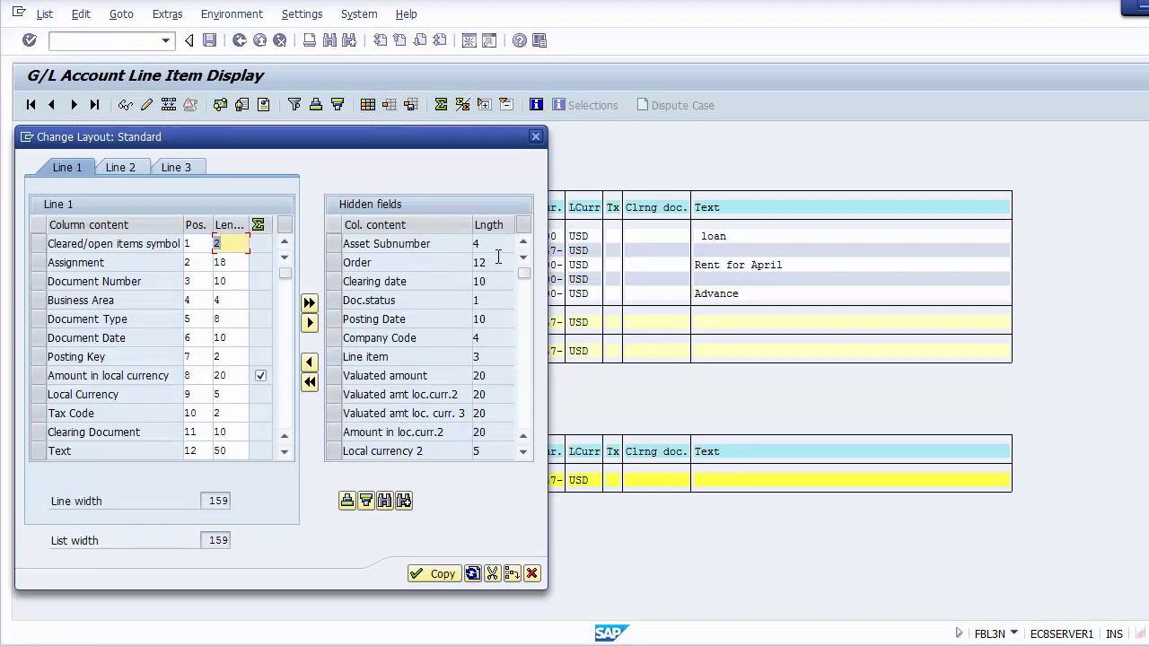
Move Amount in doc. curr. and Document currency from hidden fields into the displayed columns and apply
left_click(346, 499)
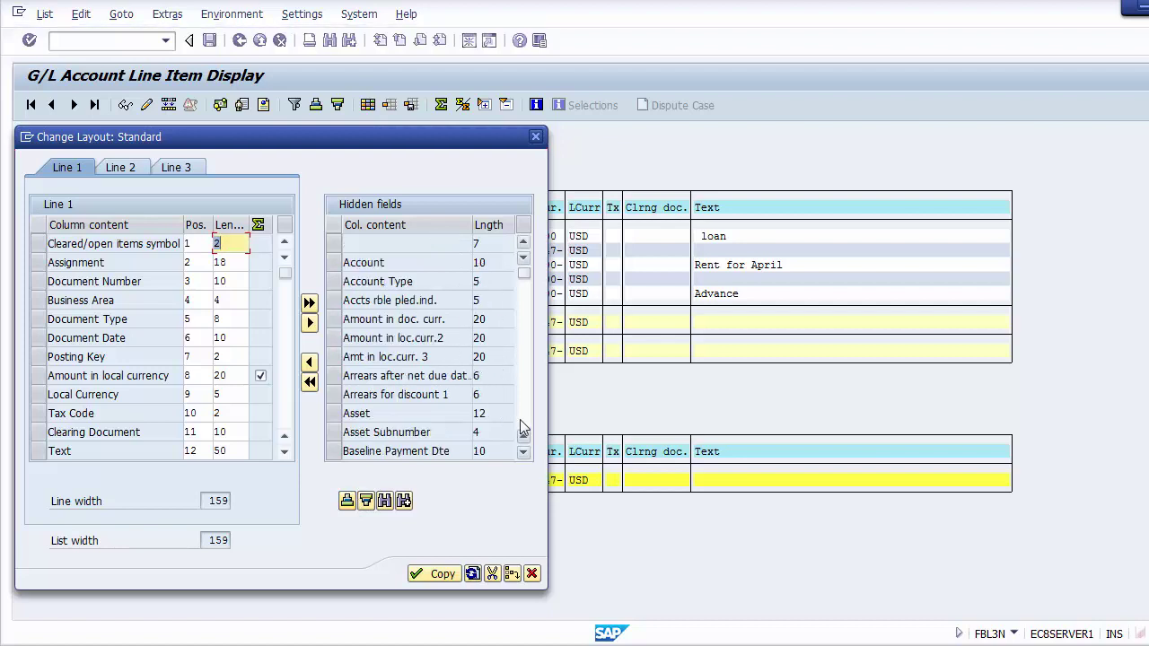
left_click(399, 338)
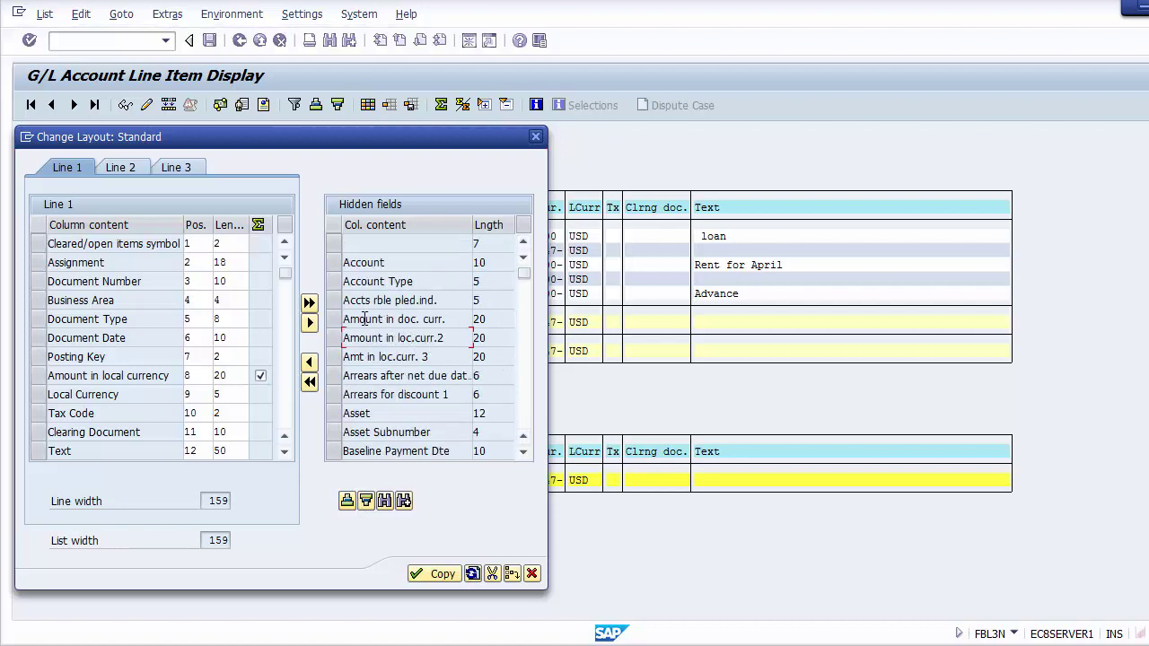
left_click(334, 320)
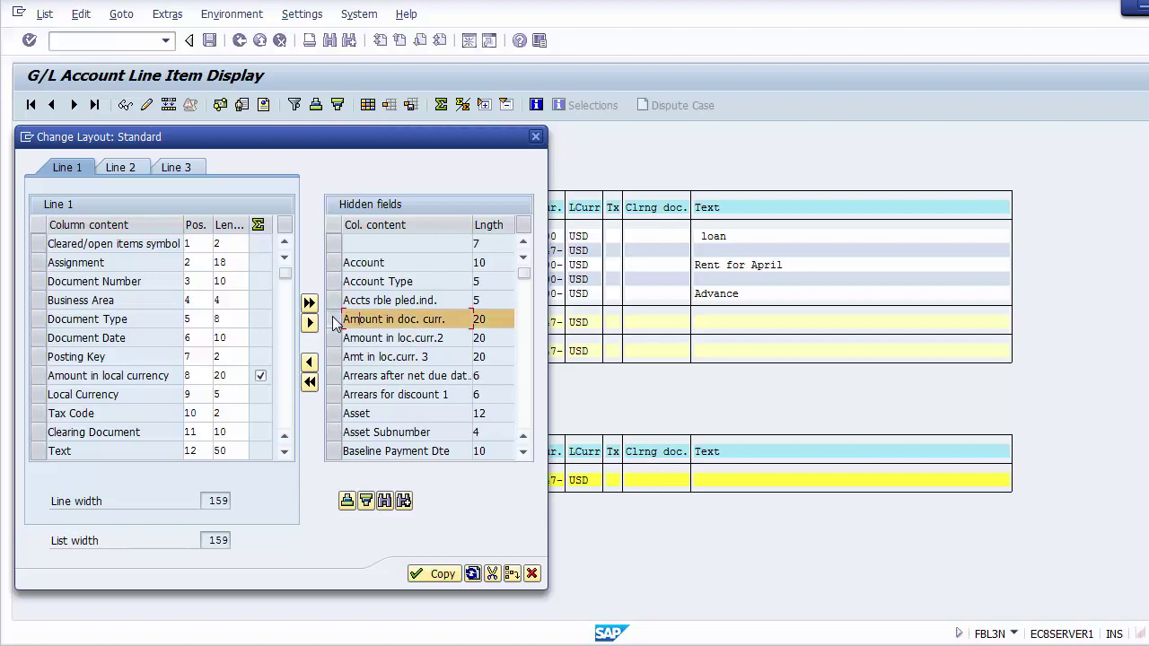
left_click(310, 363)
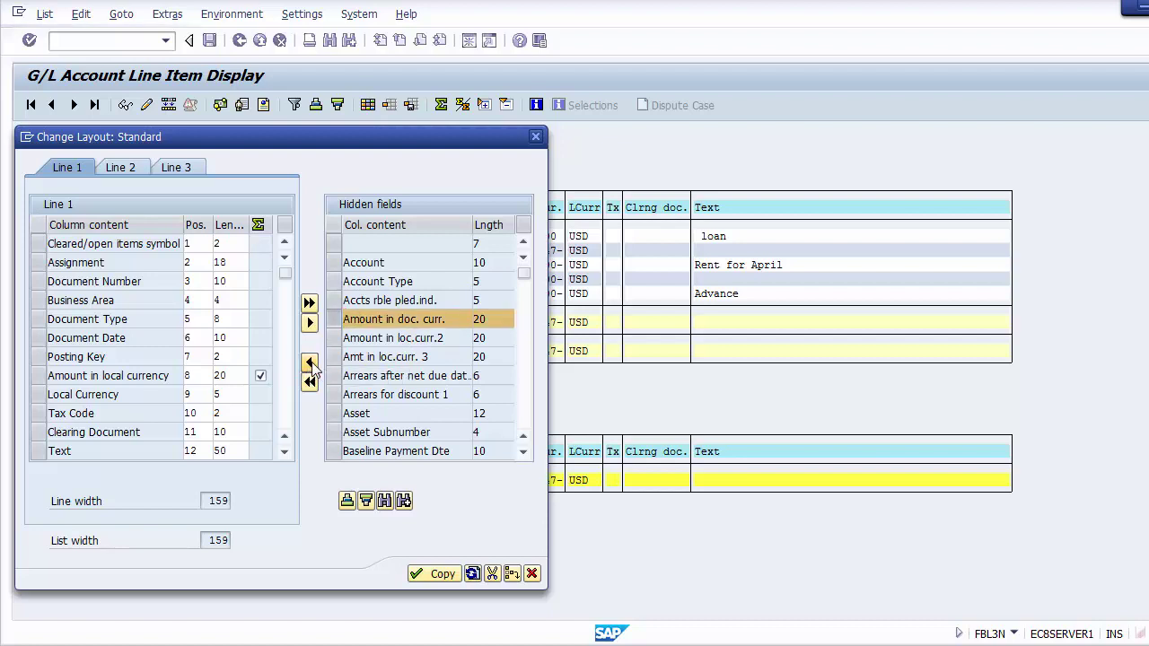
left_click(525, 425)
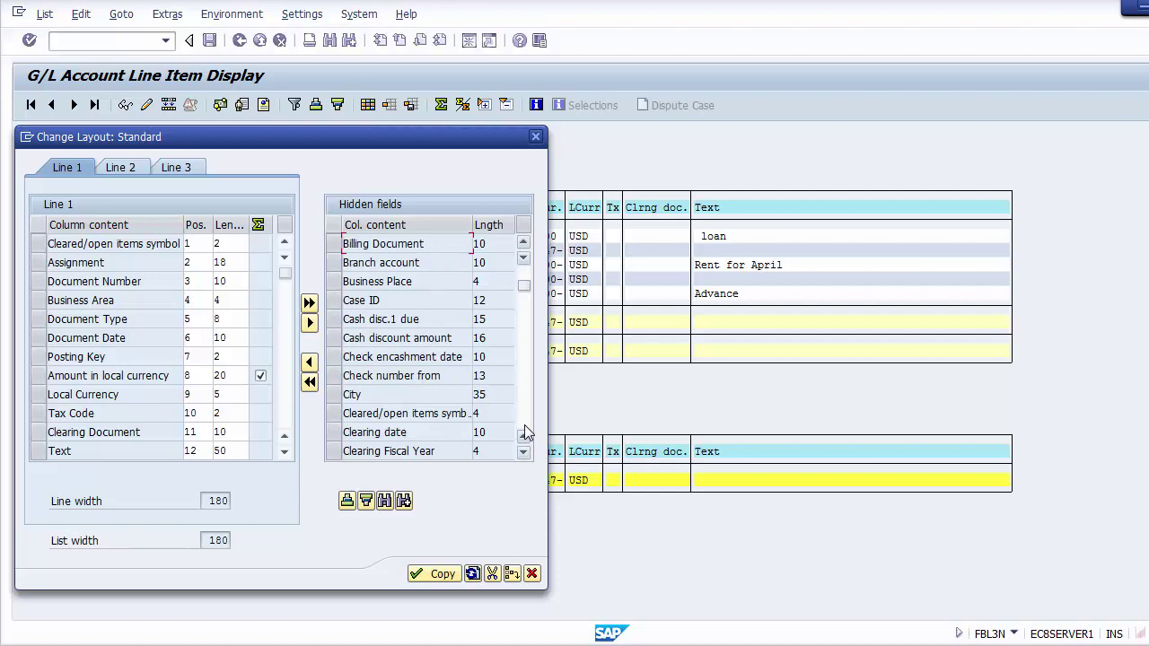
left_click(524, 425)
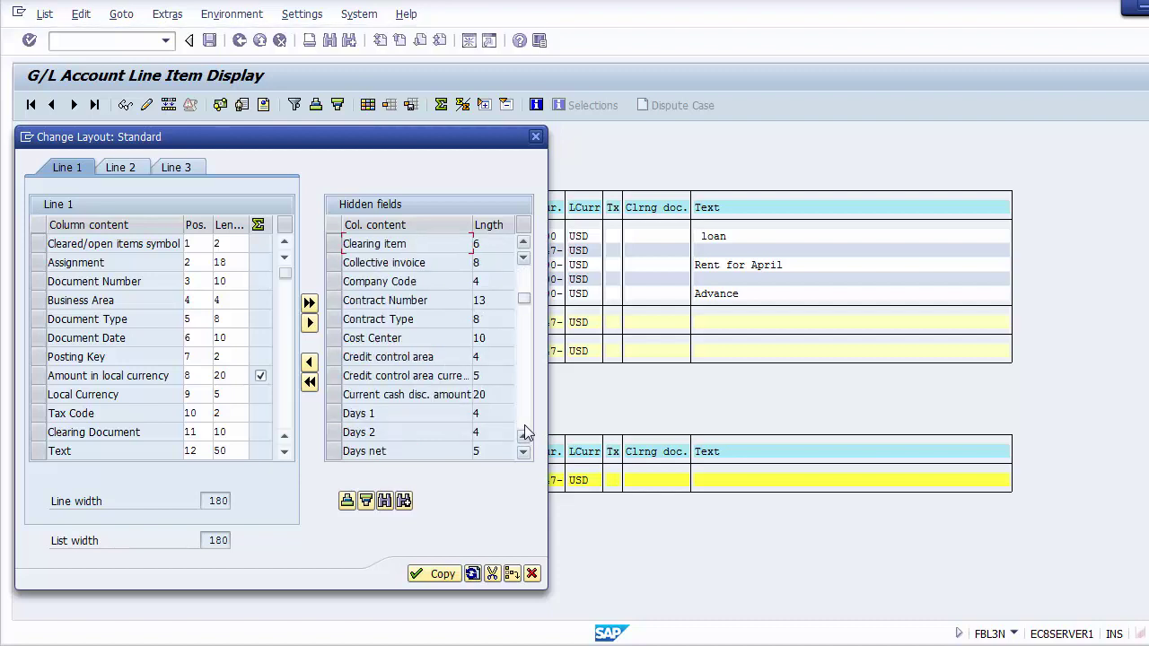
left_click(524, 424)
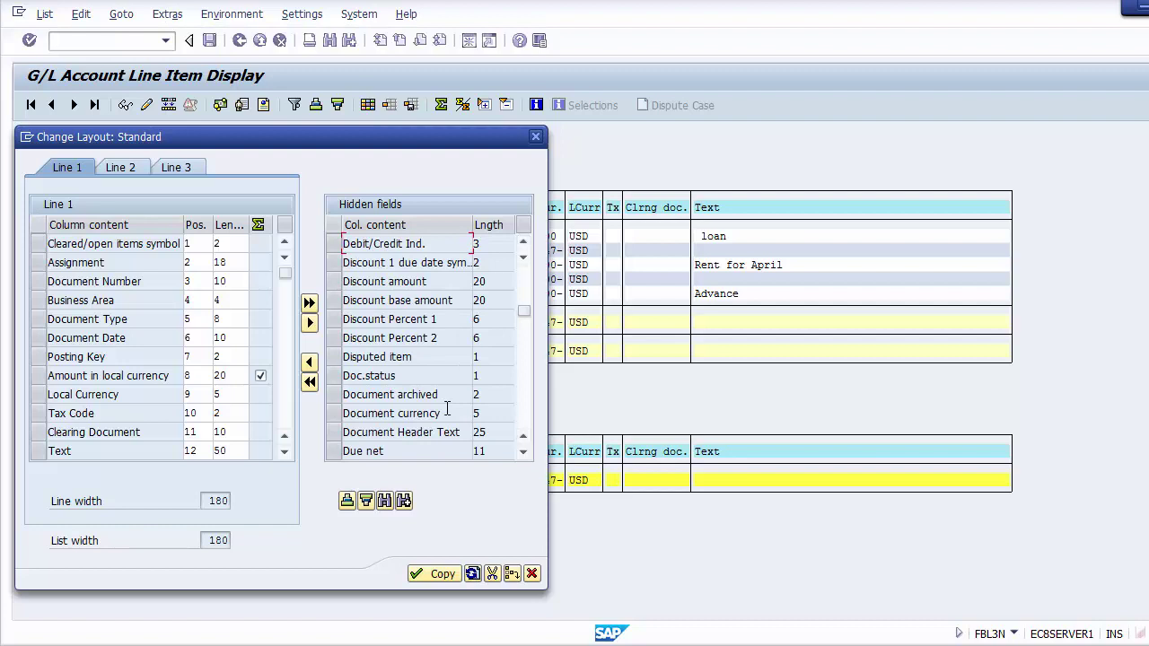
left_click(333, 413)
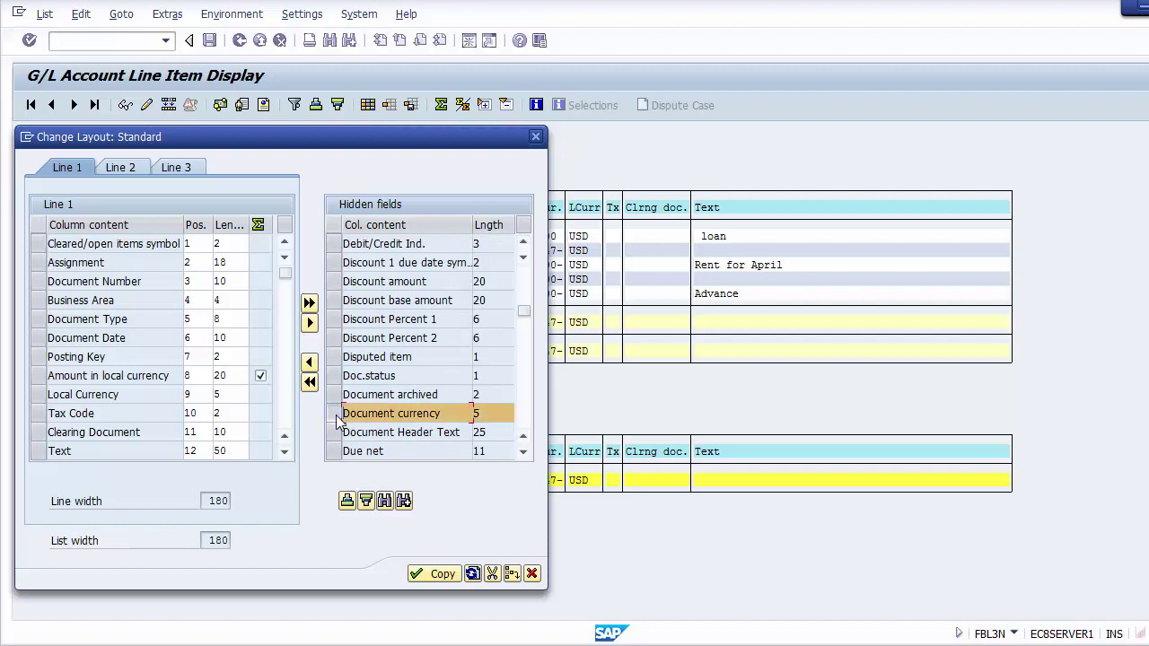
left_click(309, 362)
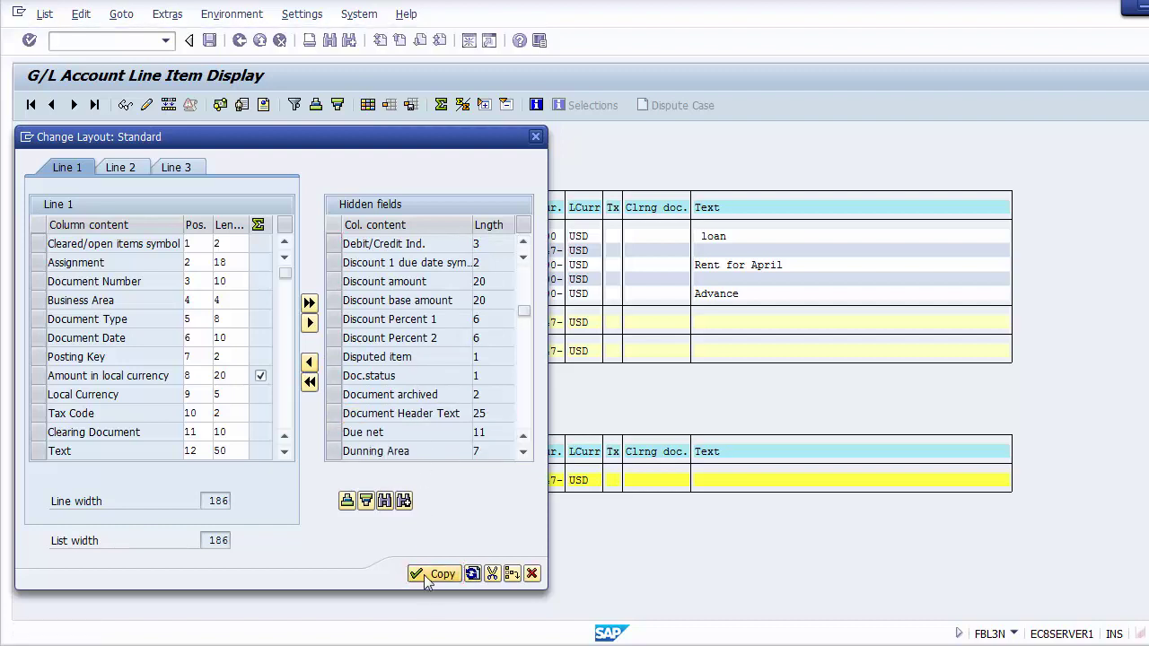
left_click(429, 575)
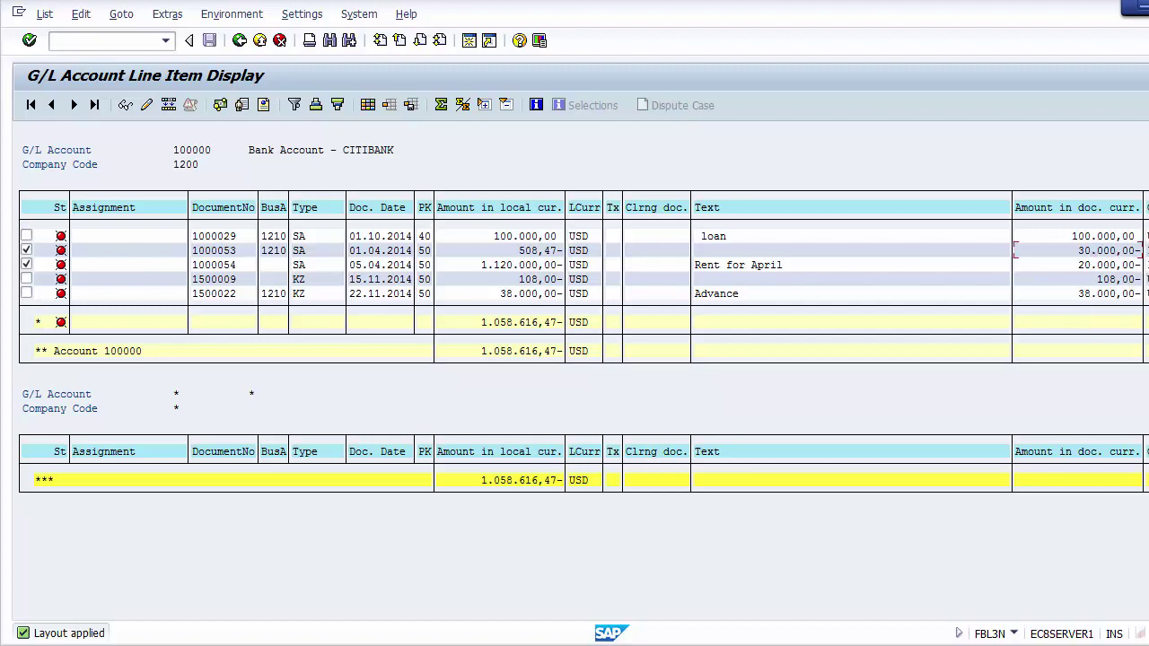
Review the 20.000,00- document-currency and 1.120.000,00- amounts, then exit to SAP Easy Access
key("Down")
left_click(1109, 265)
left_click(517, 264)
left_click(259, 40)
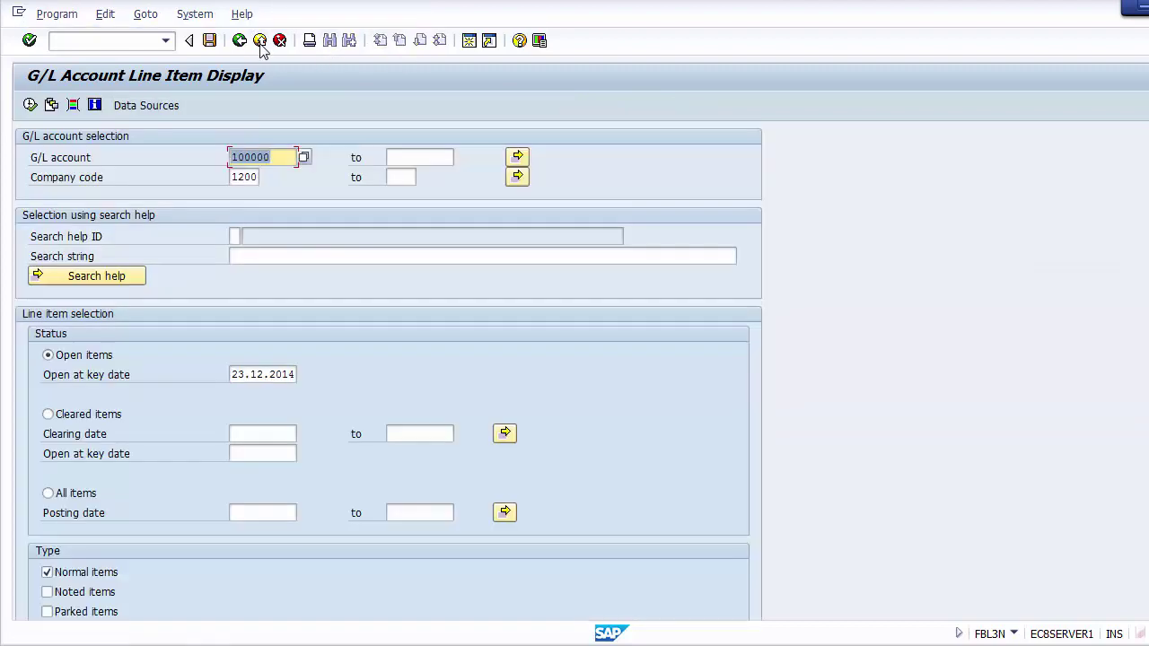
left_click(260, 41)
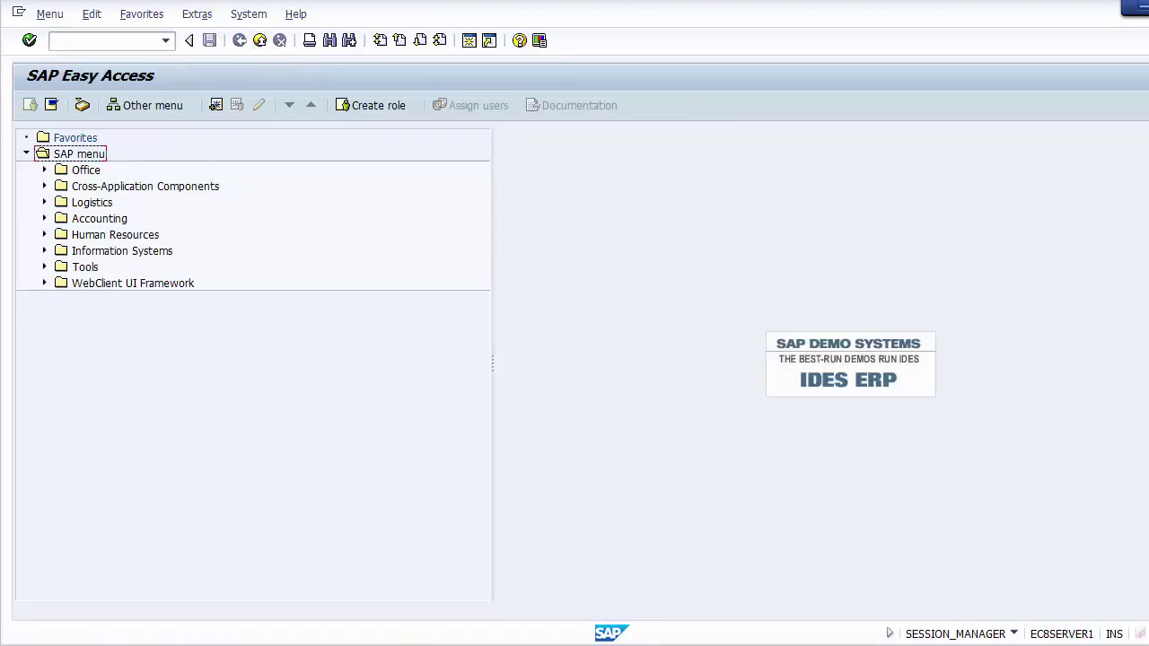
Glance at the Unit Testing slide in PowerPoint and bring the SAP Easy Access window back
key("alt+Tab")
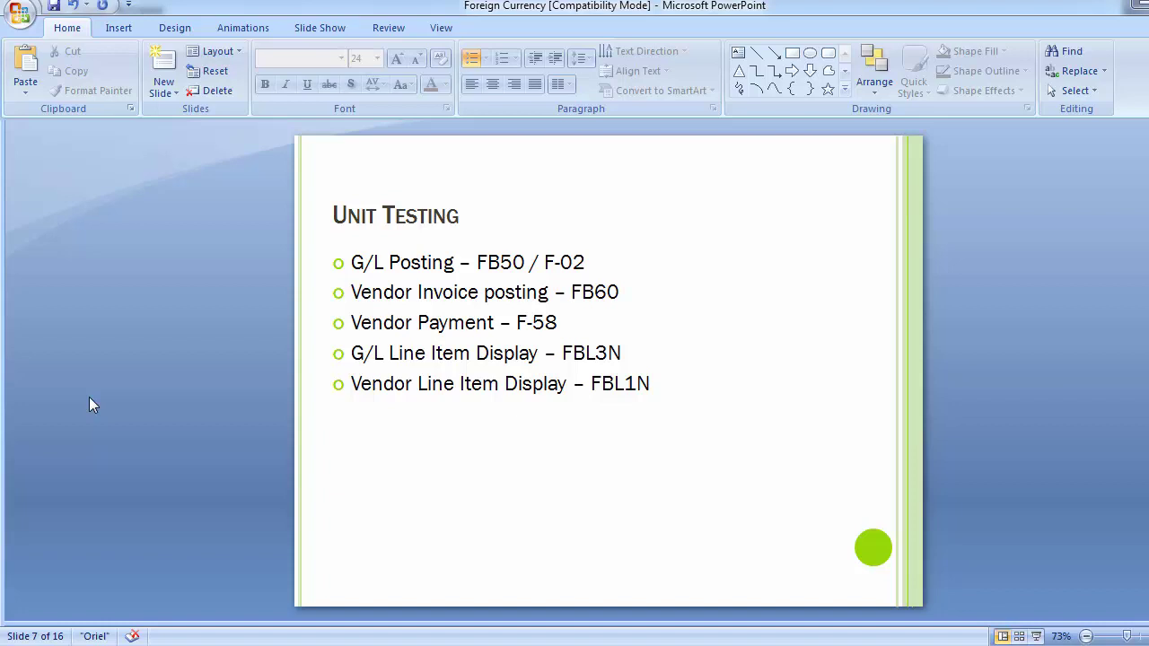
mouse_move(469, 639)
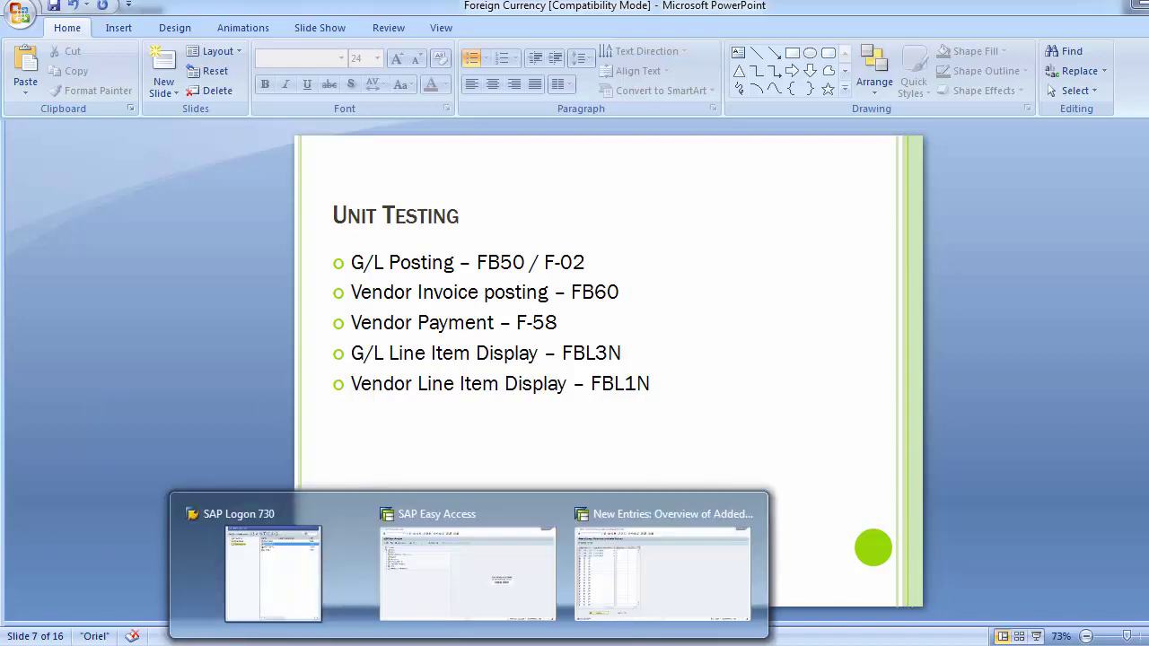
left_click(472, 608)
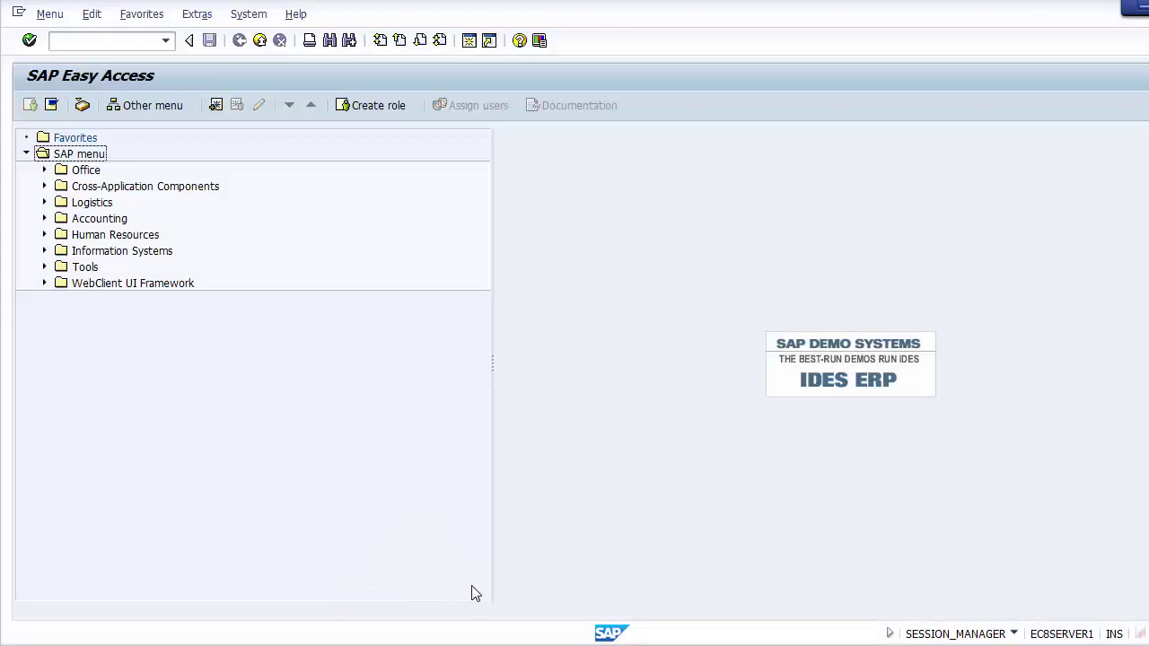
Start FB60 (Enter Incoming Invoices) and pick vendor 1000000 from the input history
left_click(109, 41)
type("FB60")
key("Return")
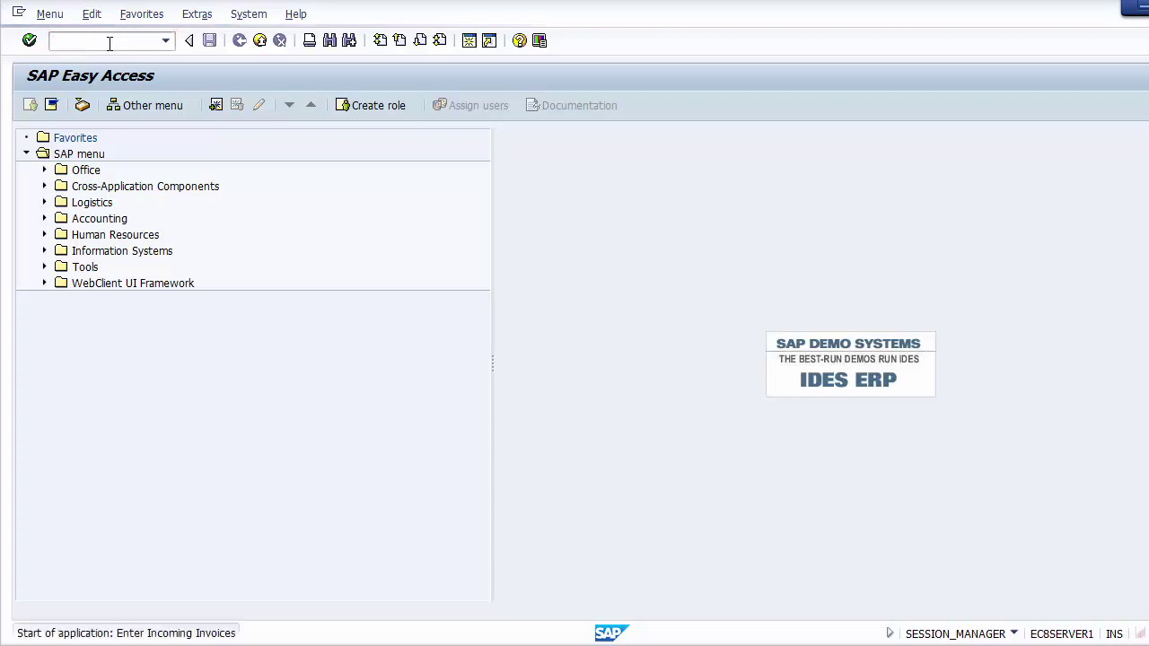
key("Down")
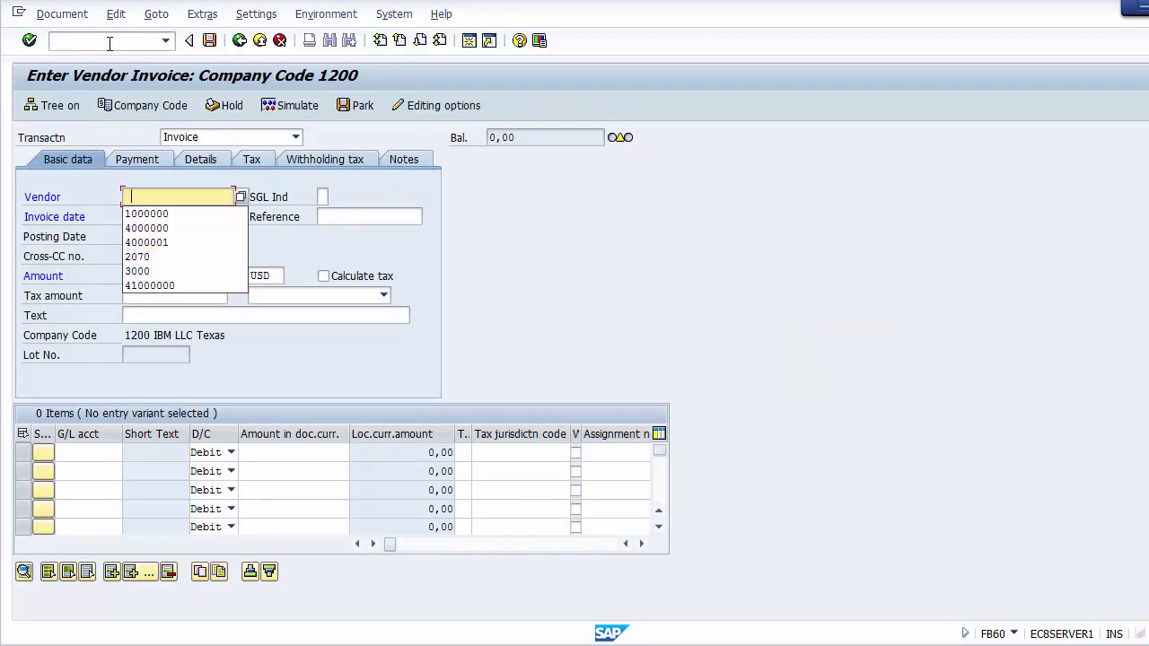
key("Down")
key("Return")
key("Tab")
Set the invoice date and posting date to 15.05.2014
key("Down")
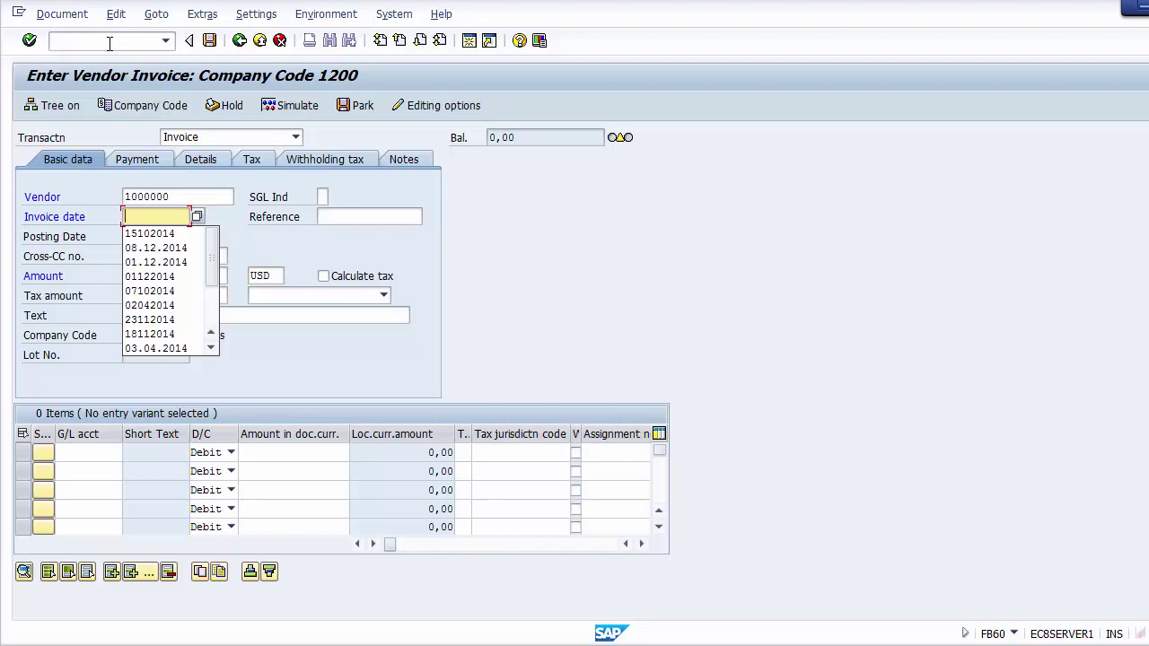
type("01509")
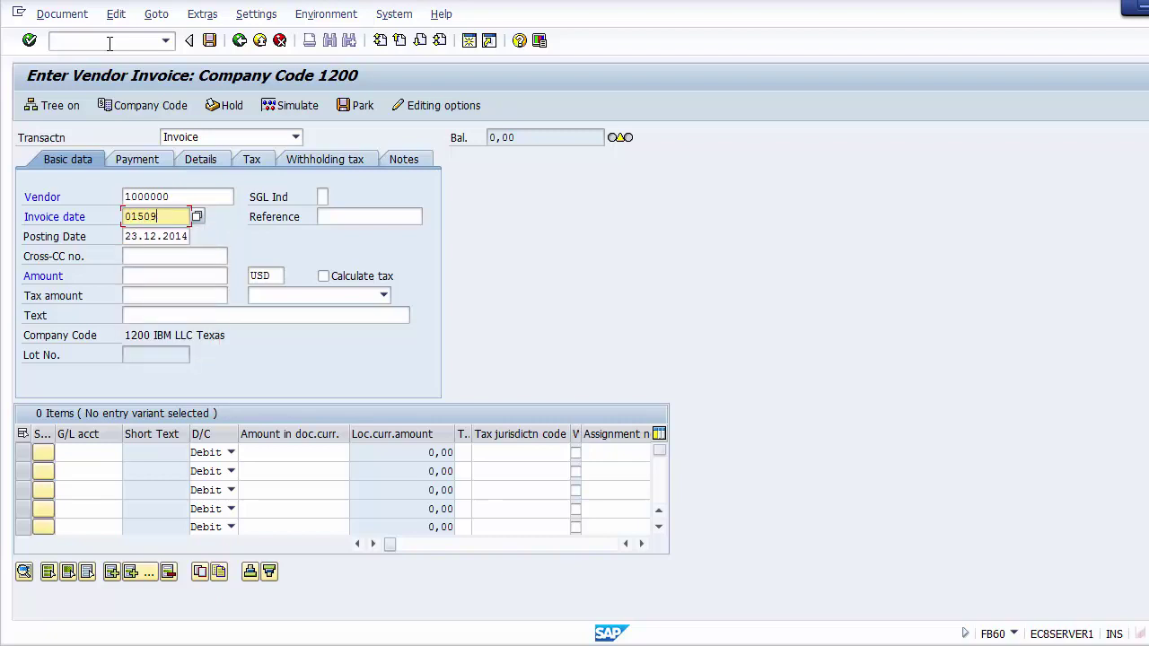
key("BackSpace")
key("BackSpace")
key("BackSpace")
key("BackSpace")
key("BackSpace")
type("1")
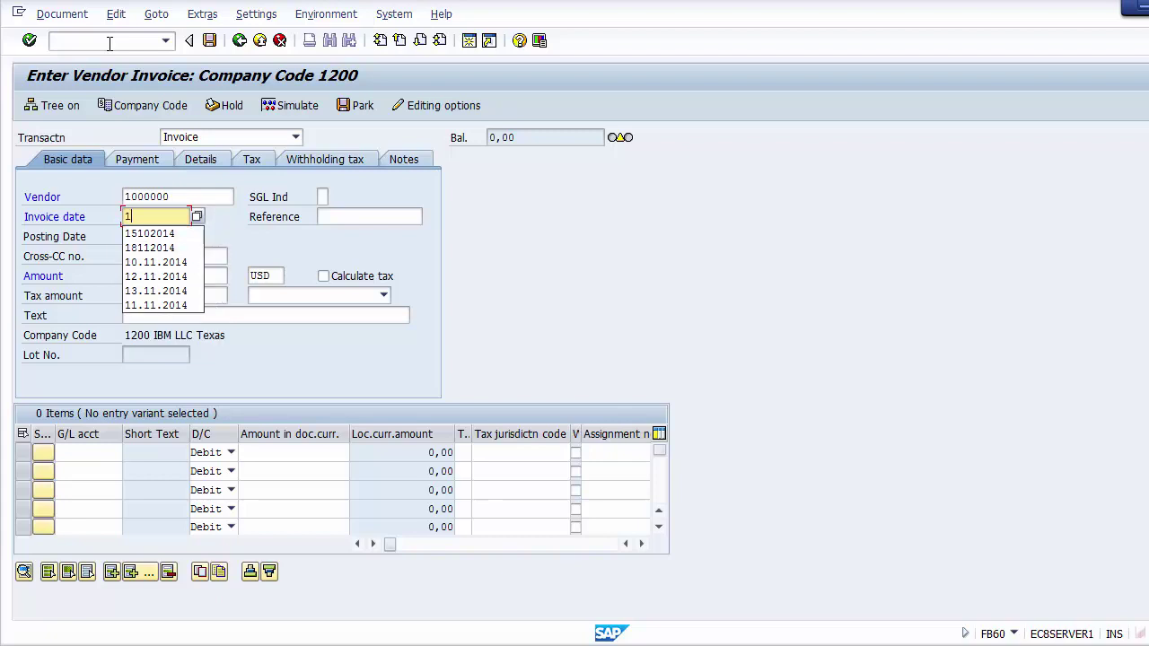
type("505")
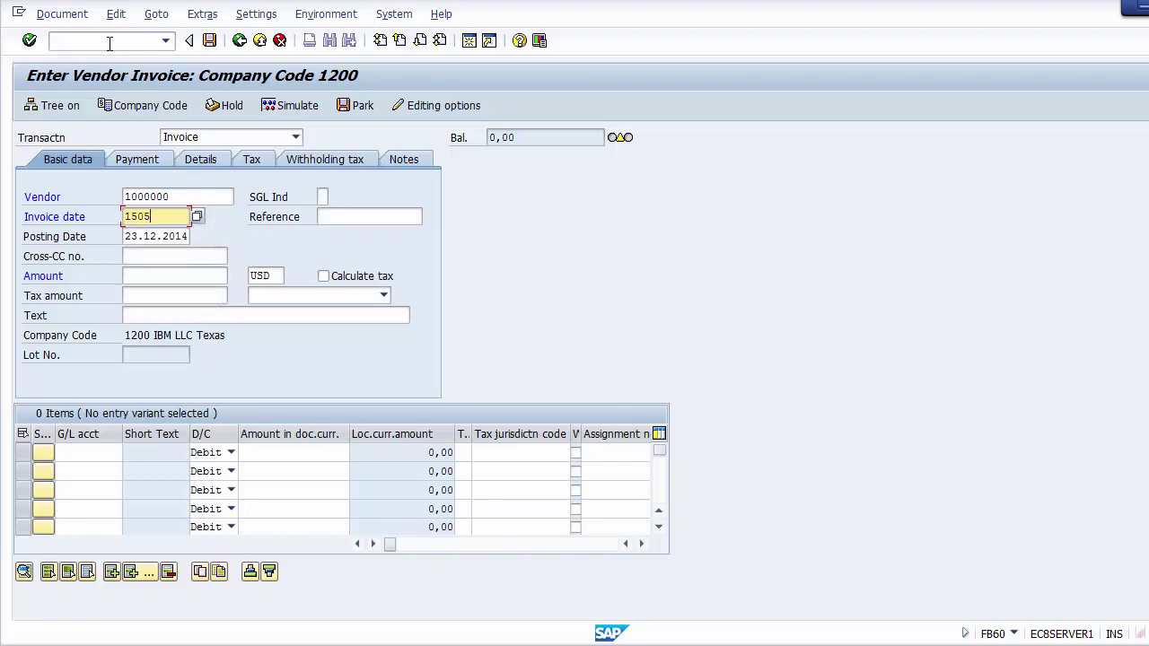
type("2015")
key("Down")
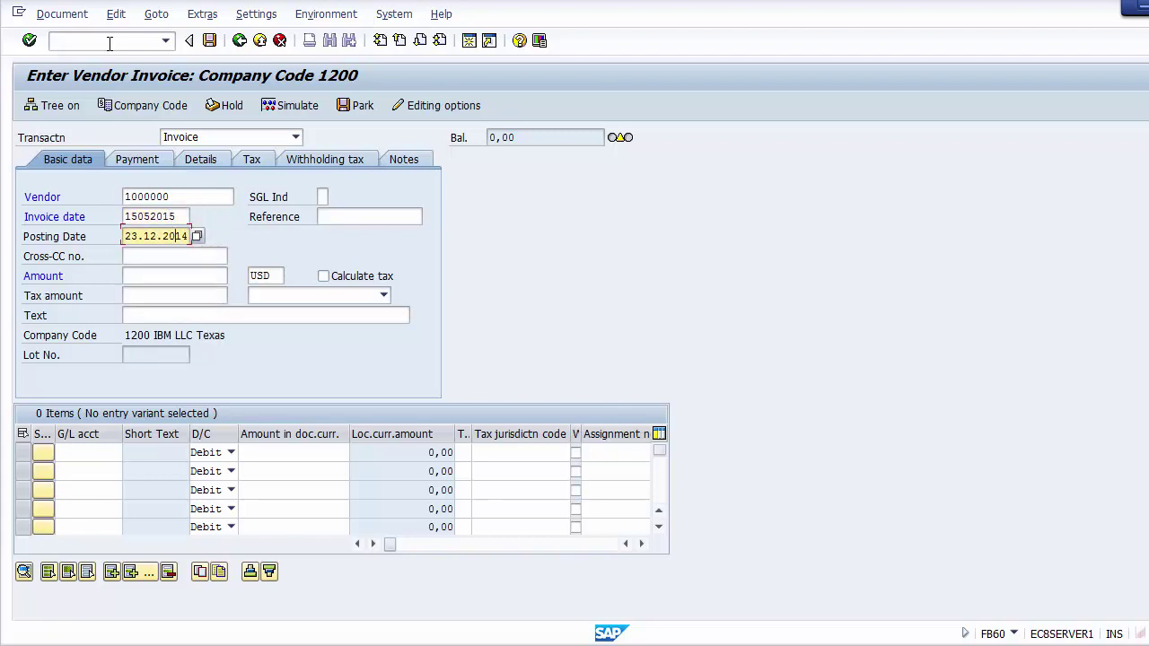
key("Up")
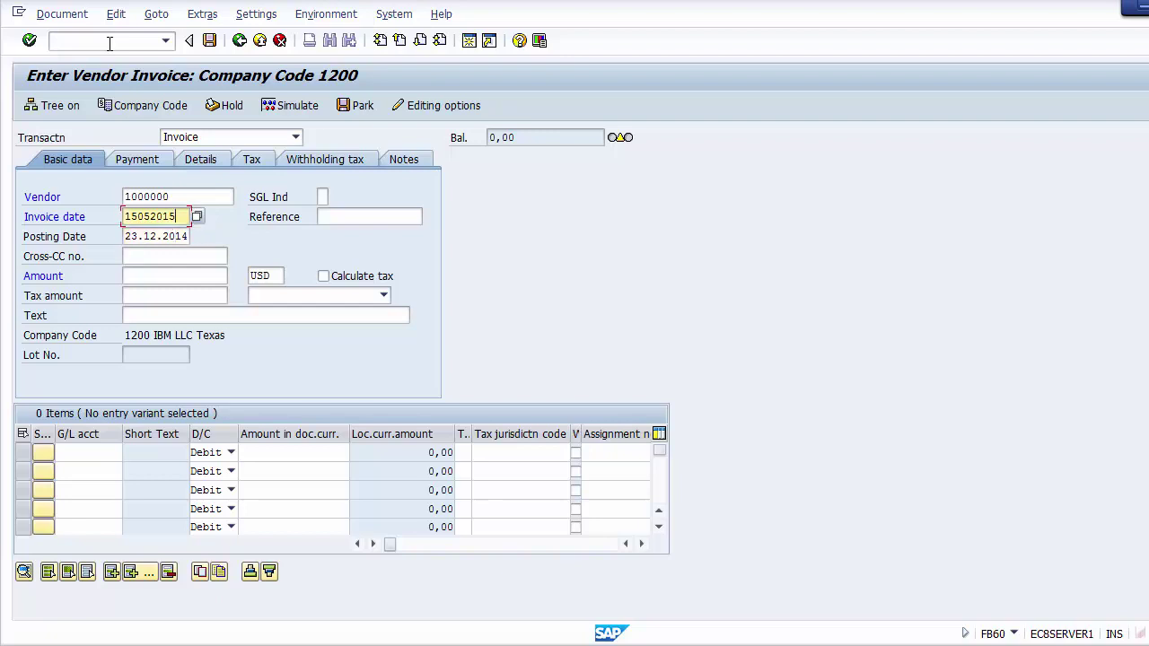
key("BackSpace")
type("4")
key("Down")
type("15052014")
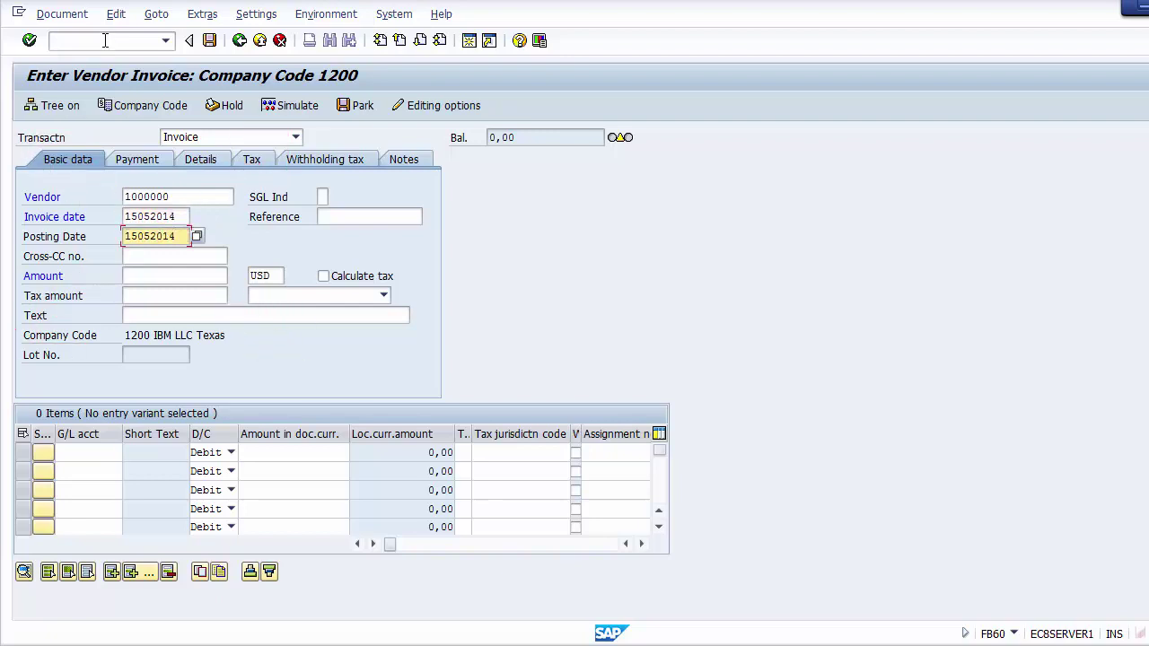
Enter reference 545 and invoice amount 10000 in currency INR
left_click(321, 217)
type("545")
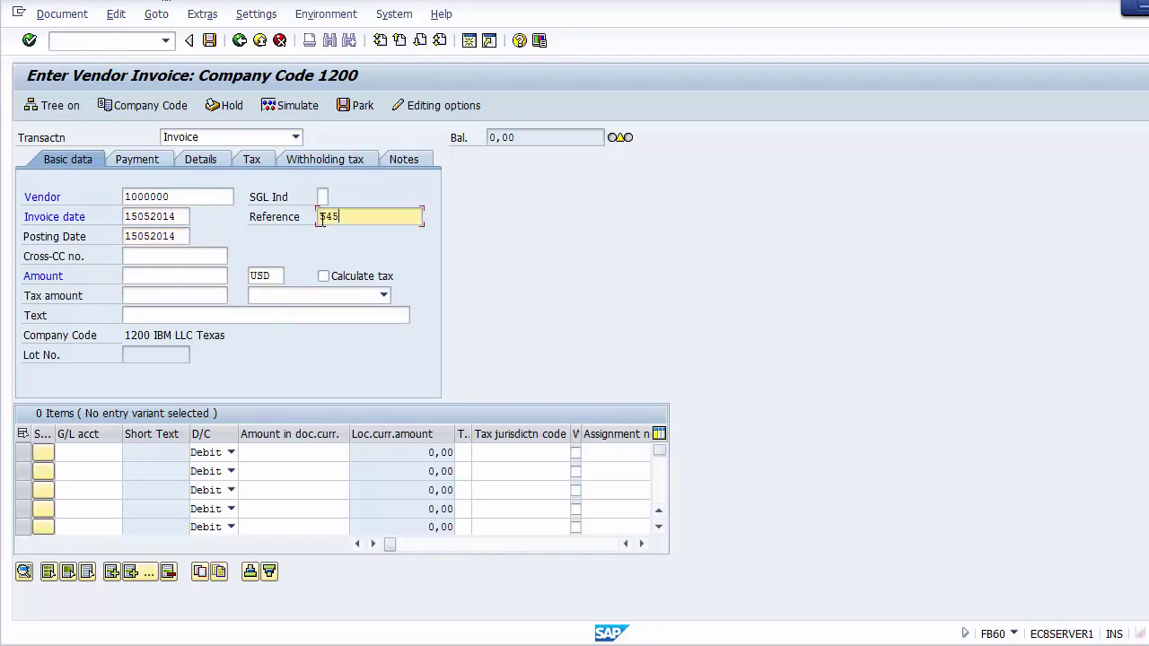
left_click(184, 276)
type("1")
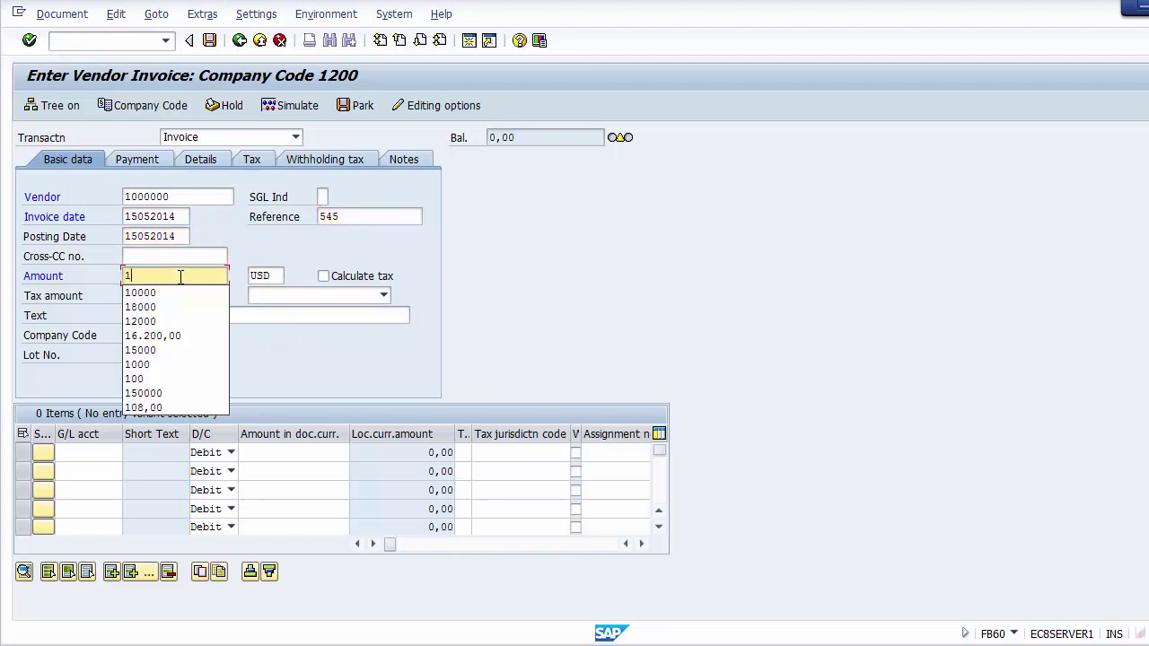
type("0000")
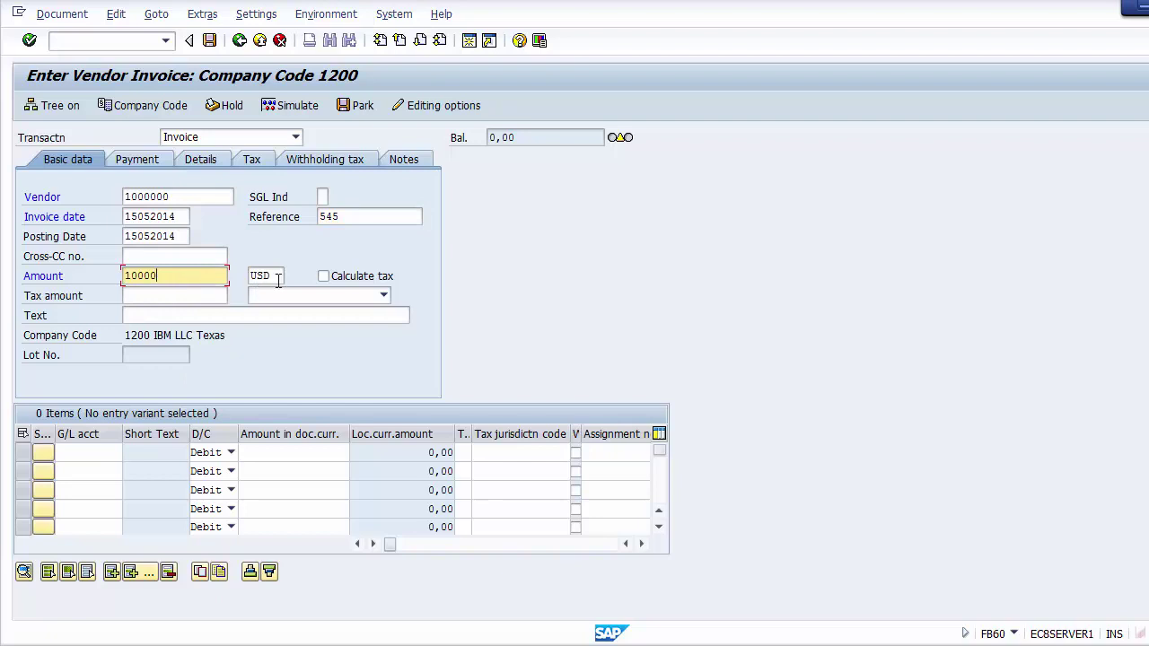
left_click(276, 278)
key("BackSpace")
key("BackSpace")
key("BackSpace")
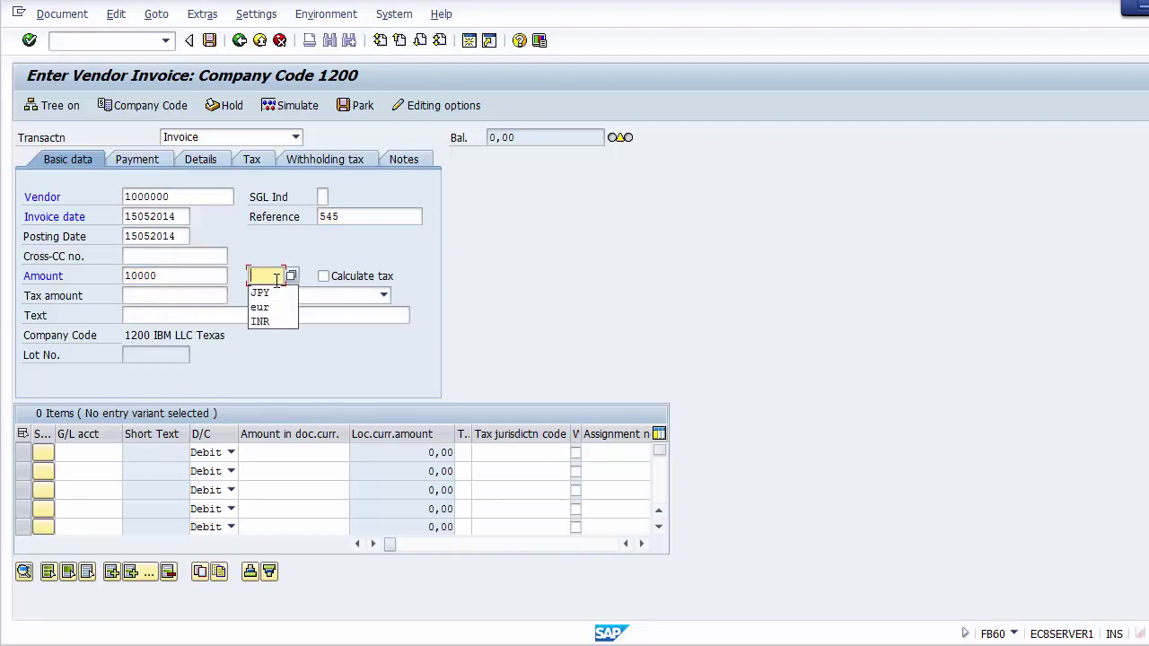
key("Down")
key("Down")
key("Down")
key("Return")
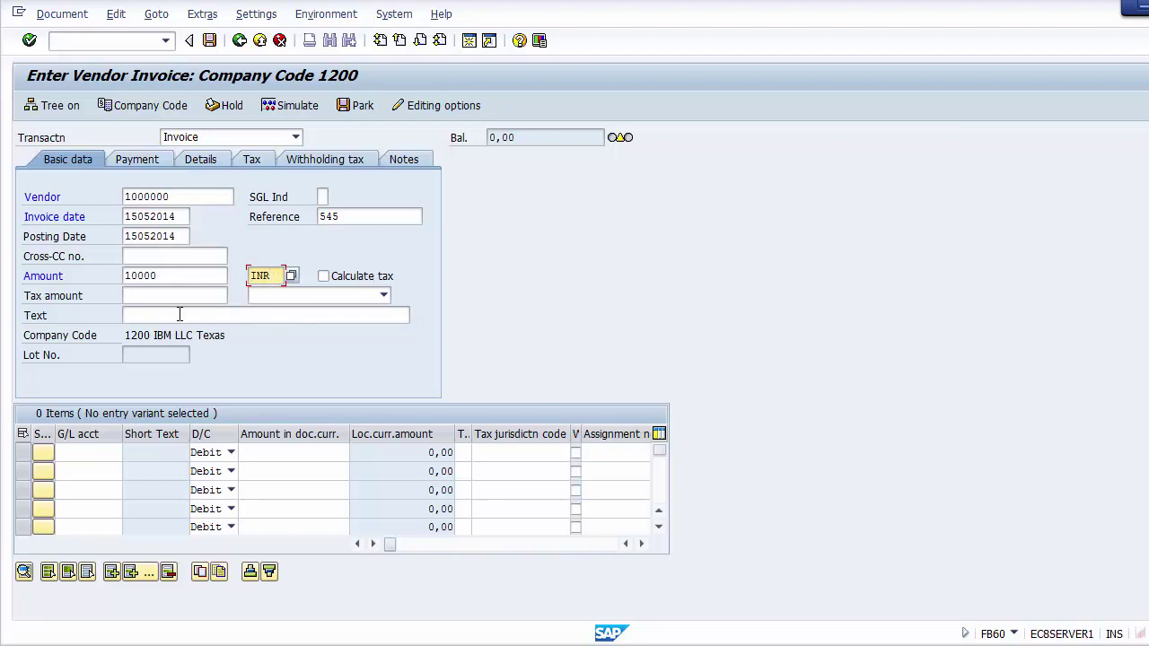
Set the invoice text to 'Vendor Invoice', prefixed with 'Import'
left_click(152, 317)
key("Down")
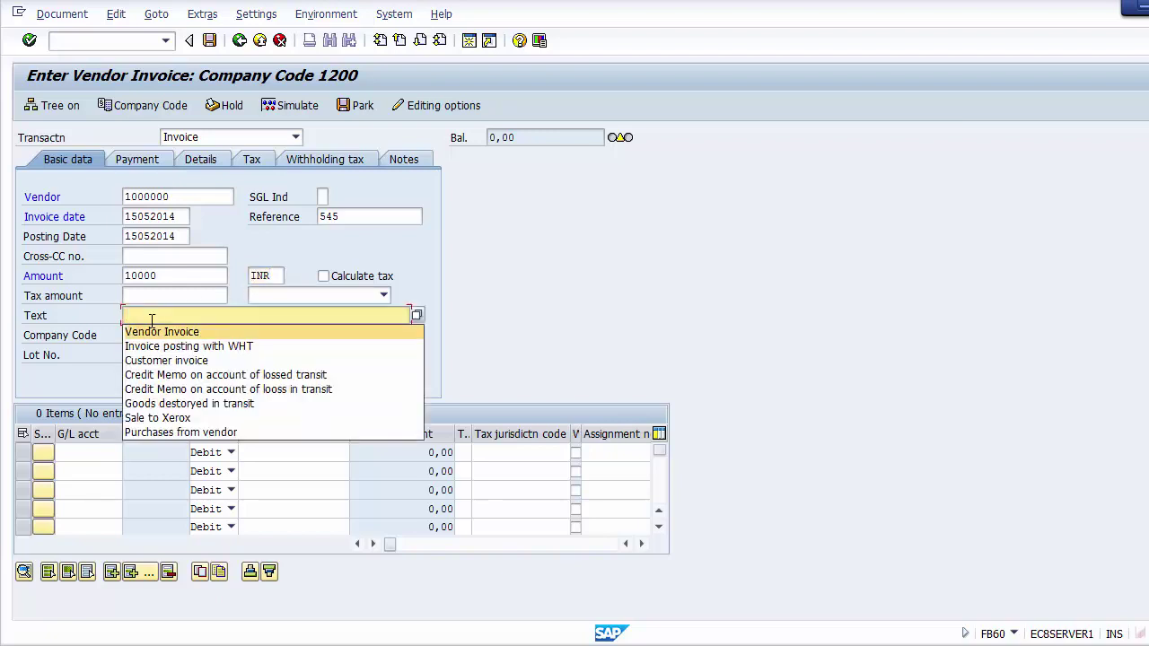
key("Return")
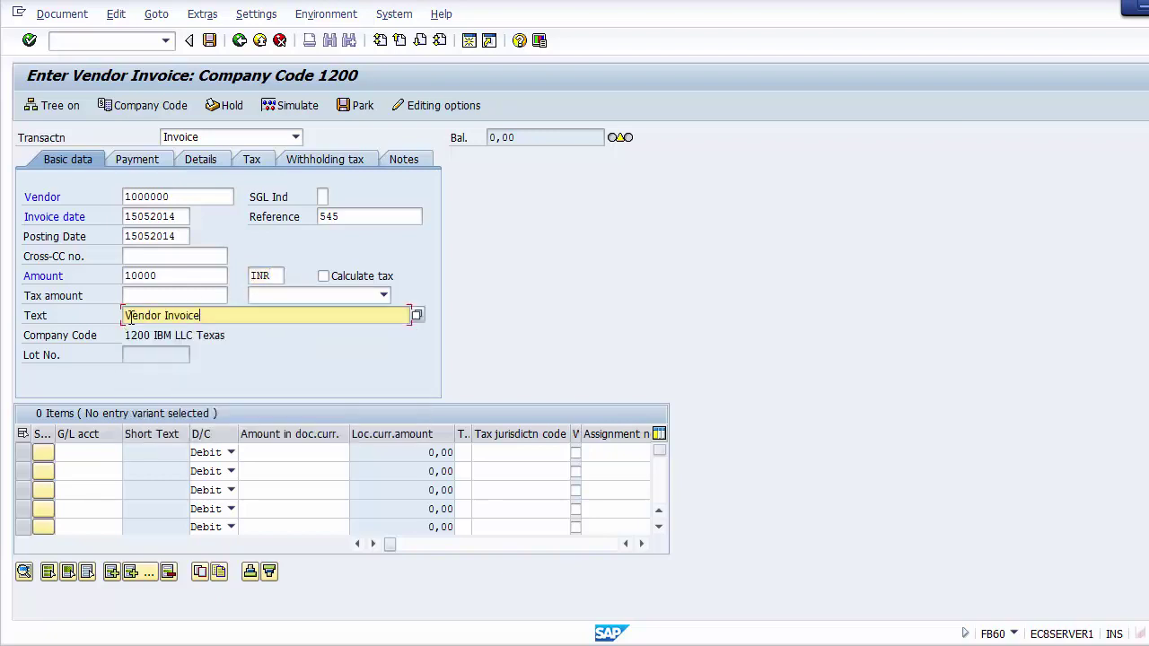
left_click(125, 316)
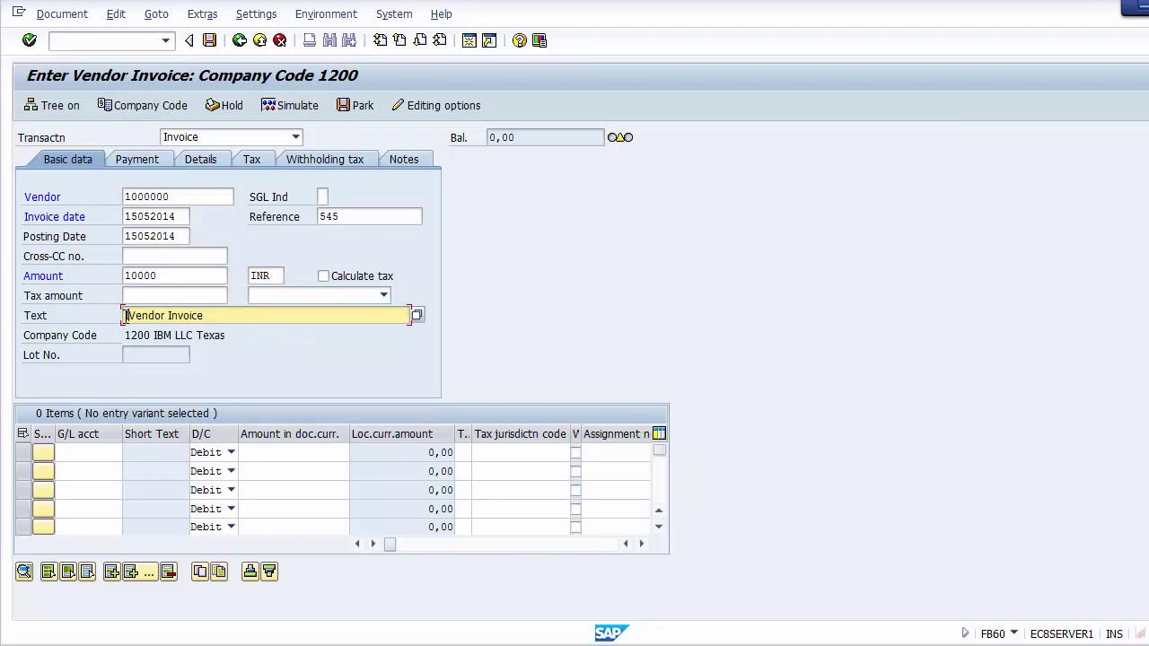
type("Import")
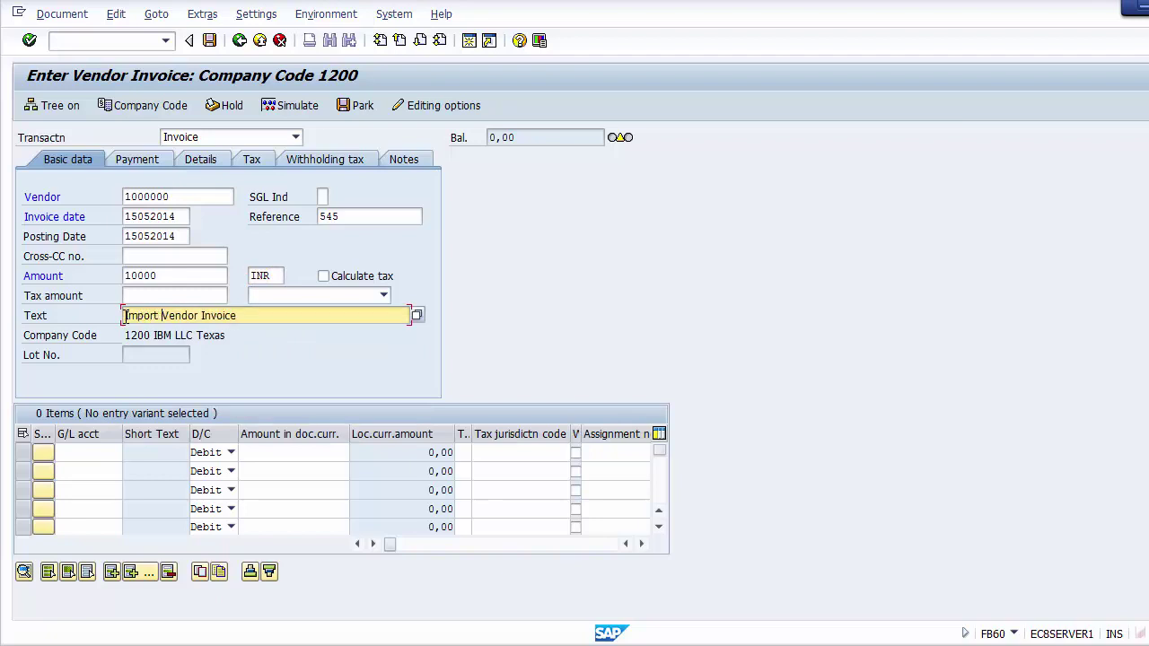
Add line one: G/L account 400002, amount 10000, business area 1210
left_click(76, 452)
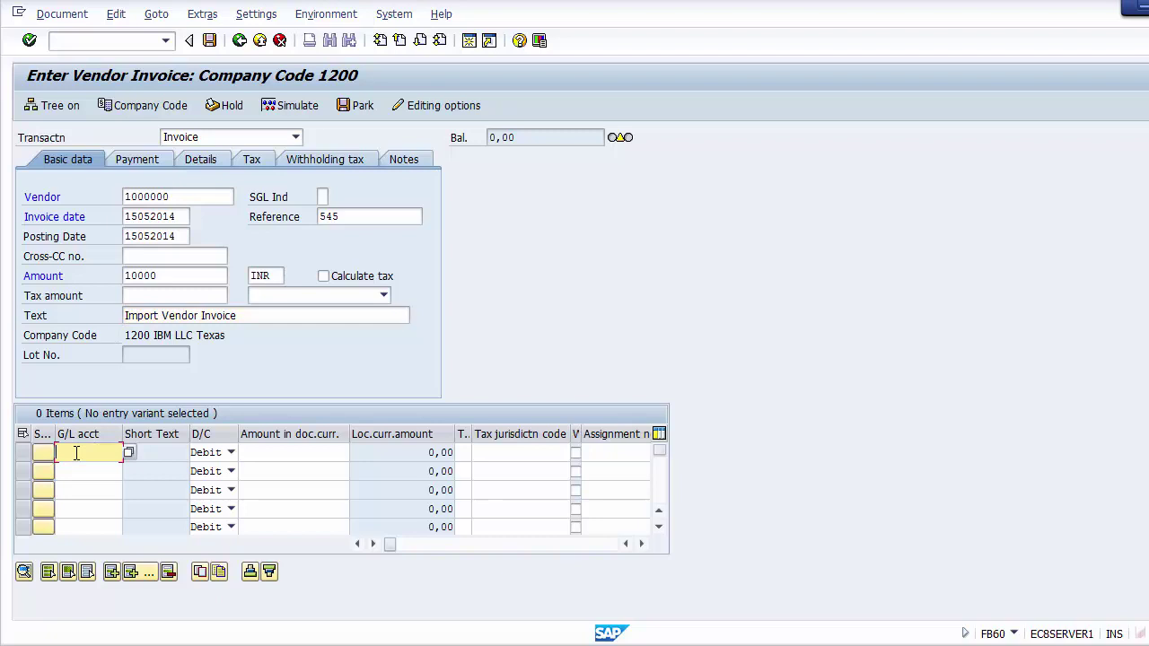
key("Down")
key("Up")
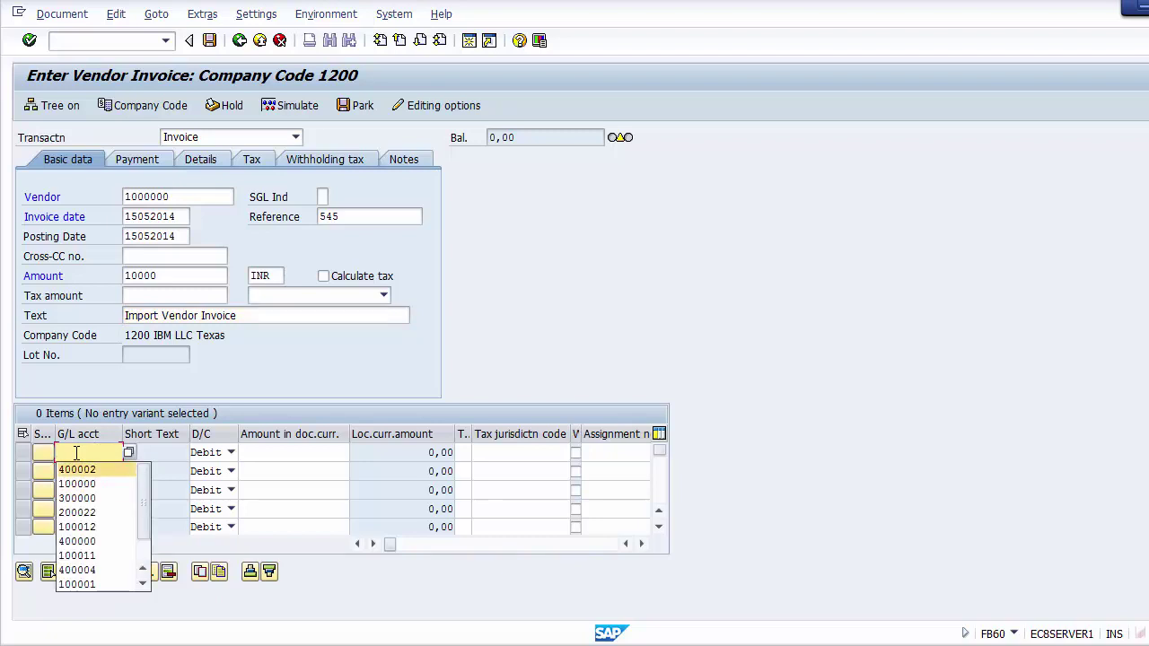
key("Return")
left_click(274, 455)
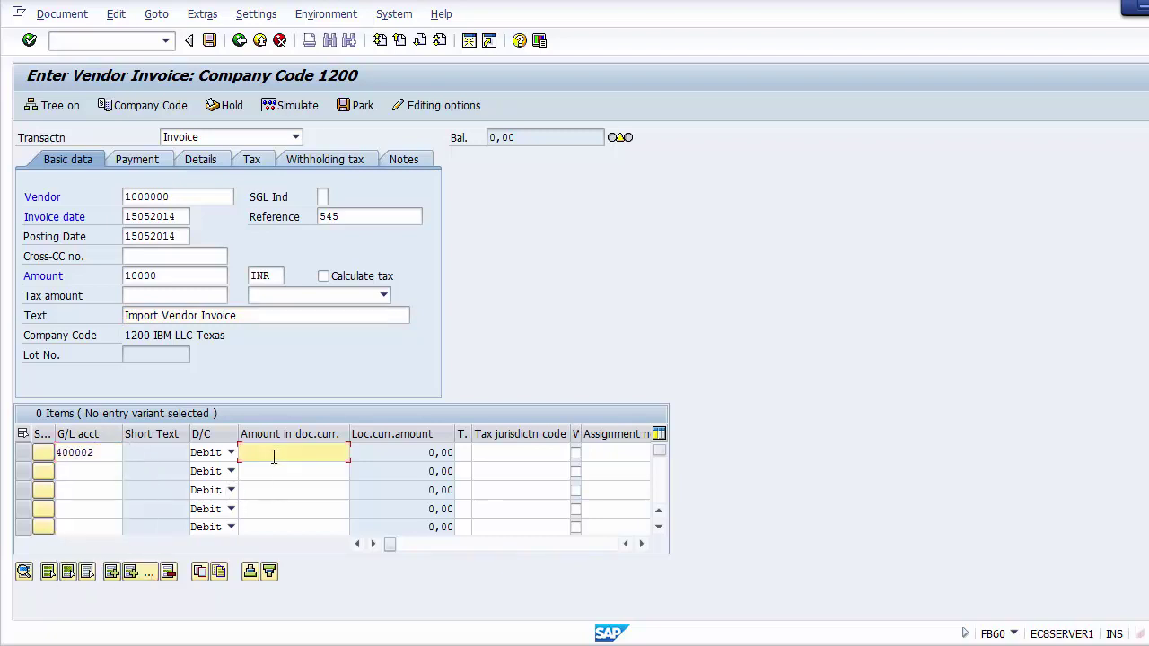
type("10000")
key("Tab")
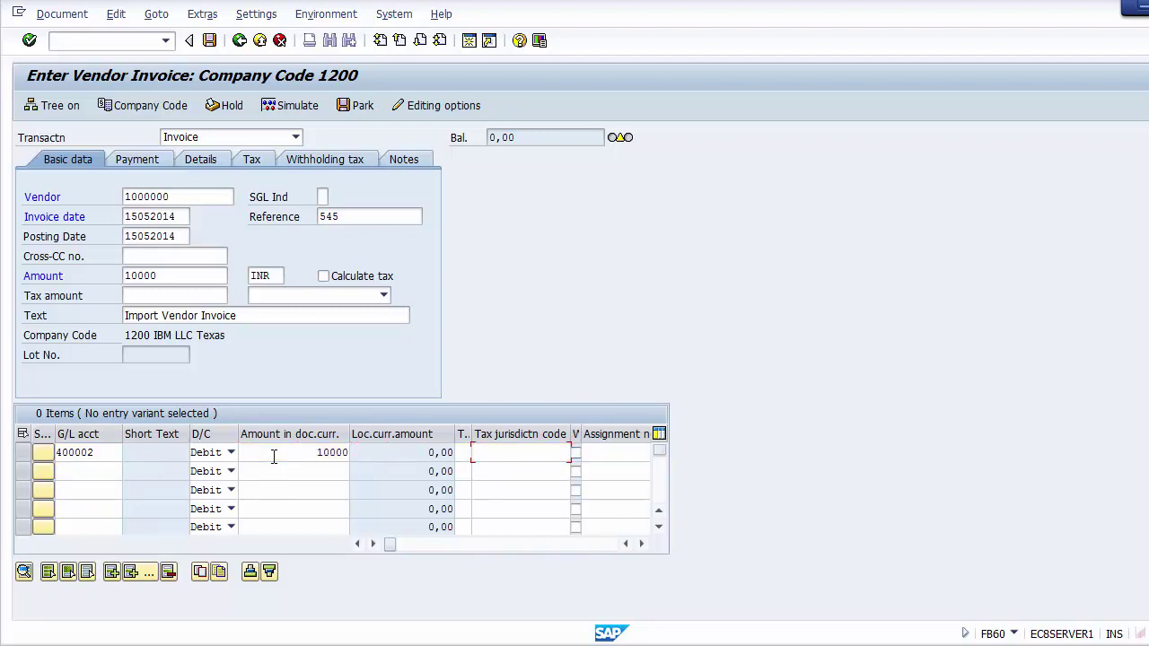
key("Tab")
key("Tab")
key("Tab")
key("Tab")
key("Tab")
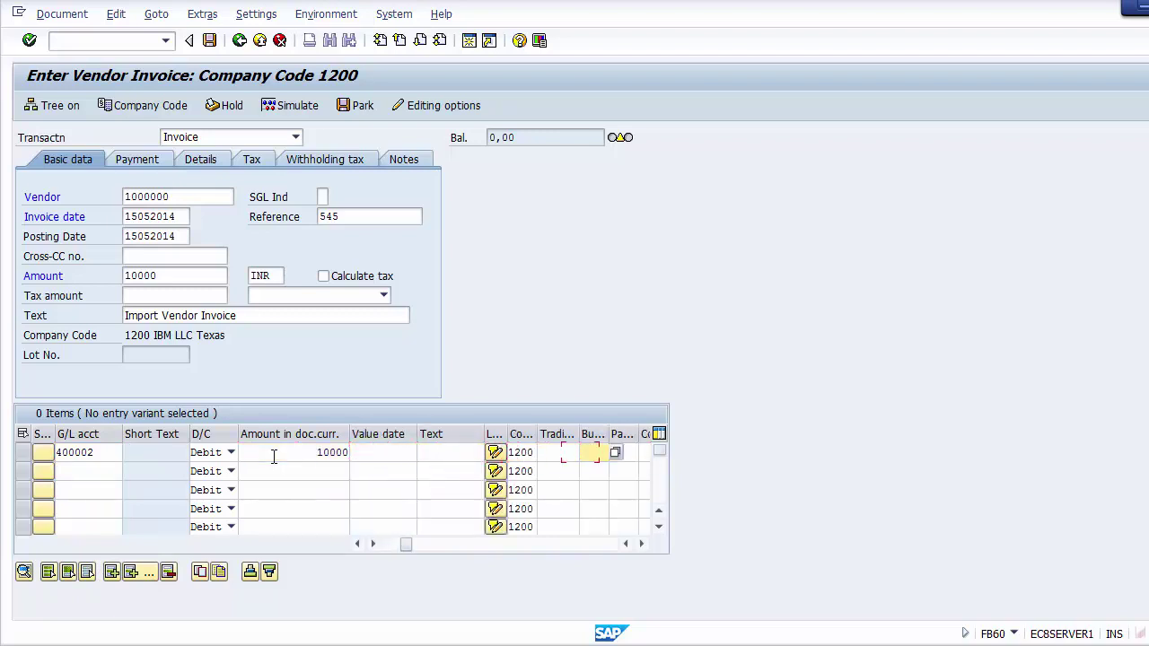
type("1")
key("Down")
key("Down")
key("Return")
After simulating, replace undefined vendor 1000000 with 4000001 ABB LLC from company code 1200
left_click(289, 105)
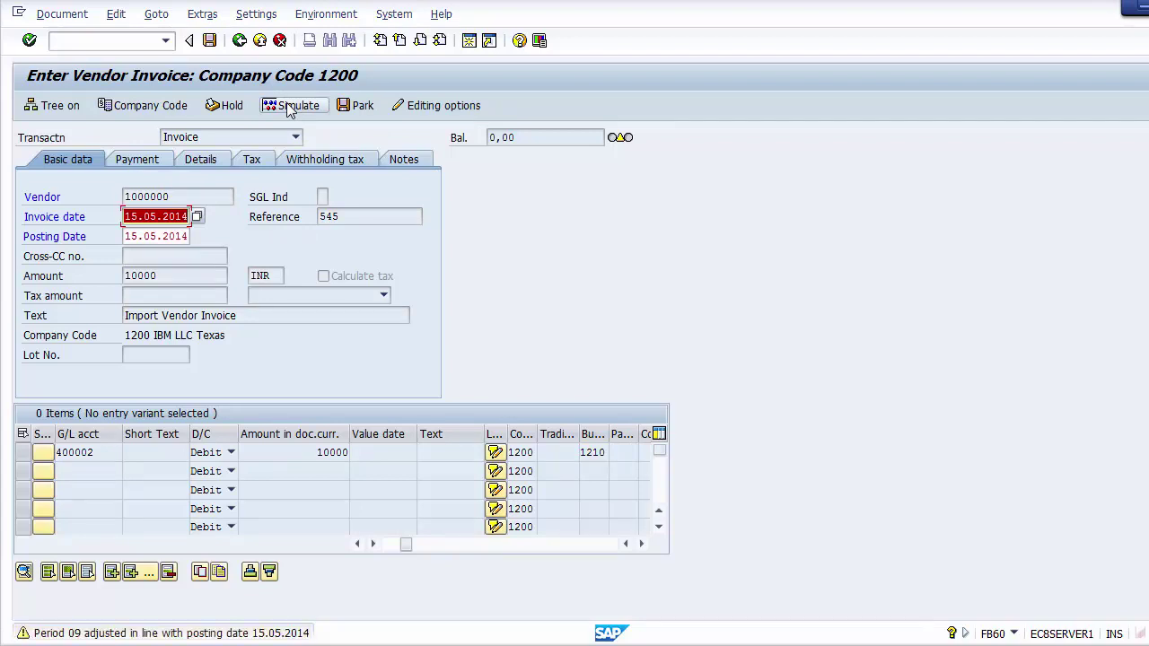
left_click(289, 105)
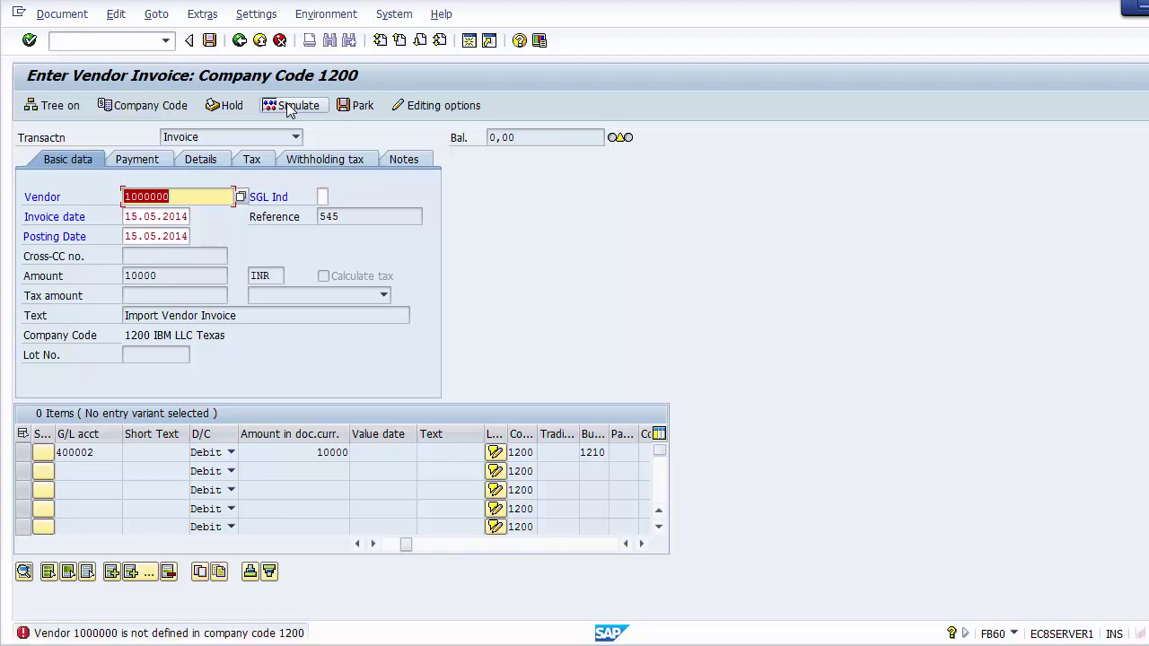
key("Delete")
left_click(289, 106)
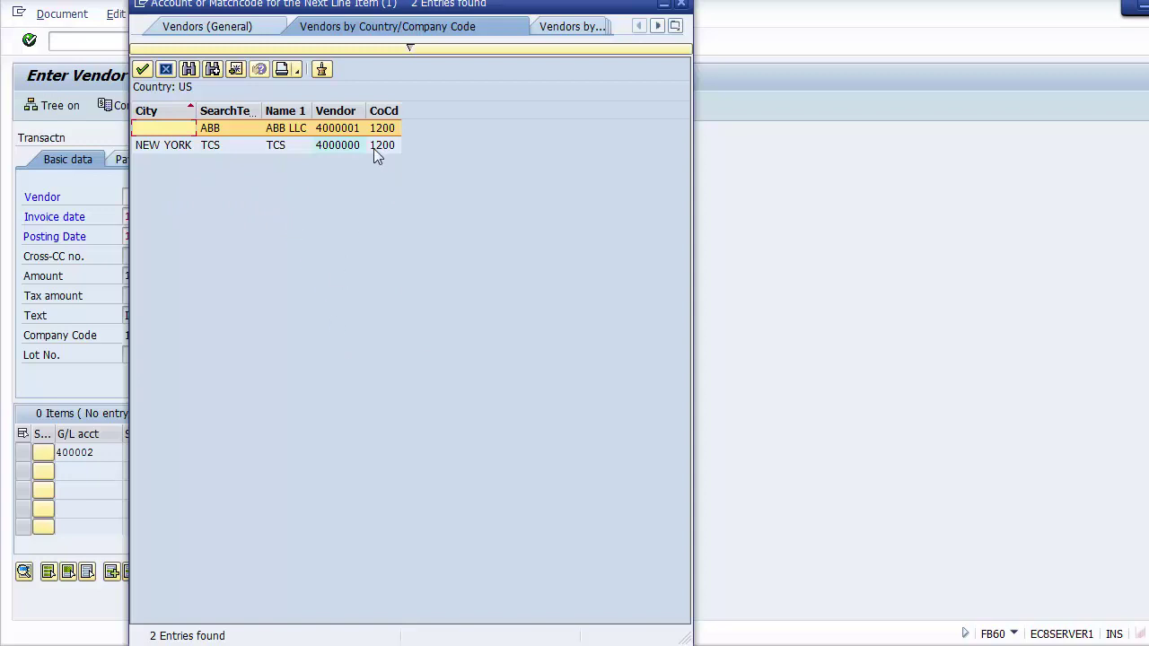
double_click(336, 131)
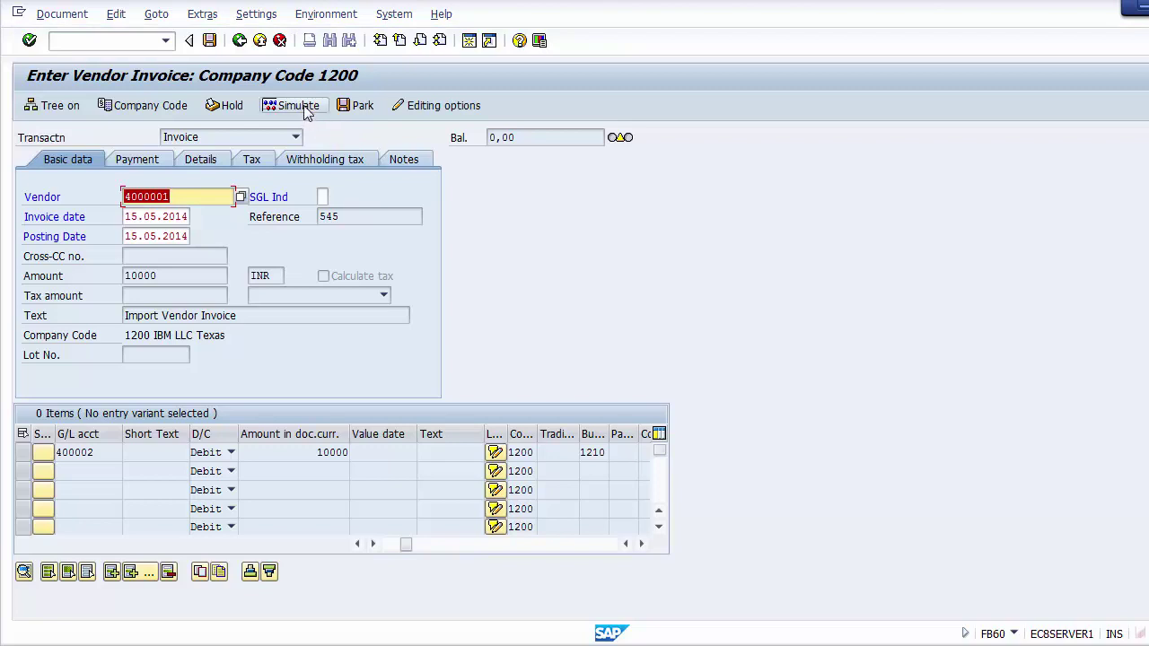
left_click(305, 108)
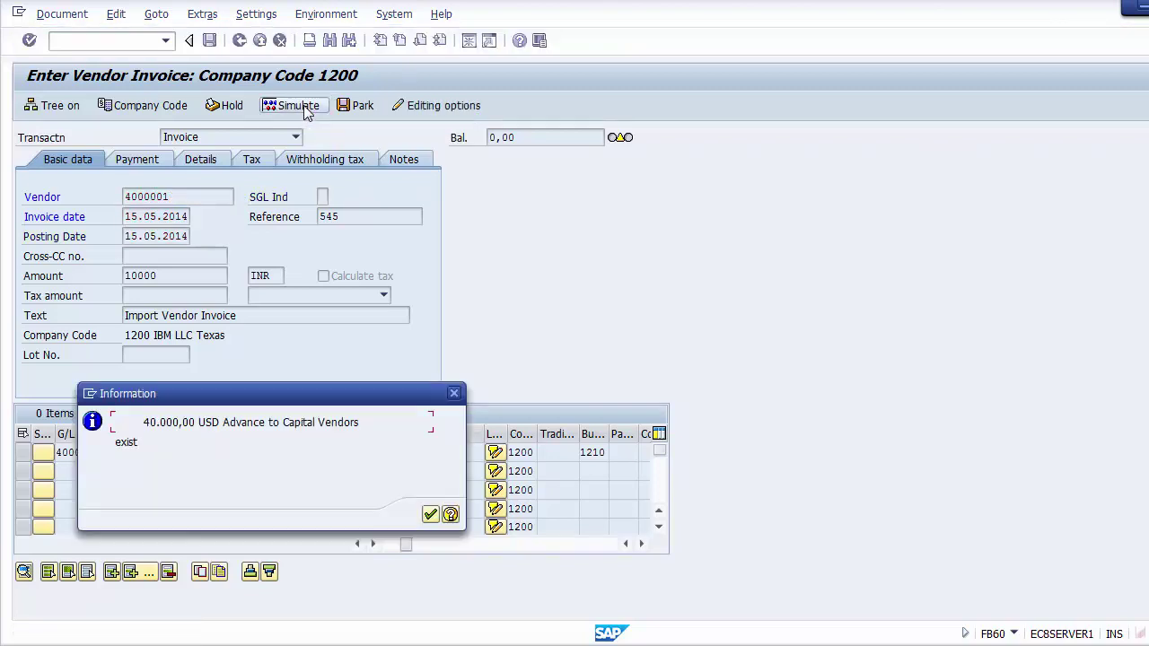
key("Return")
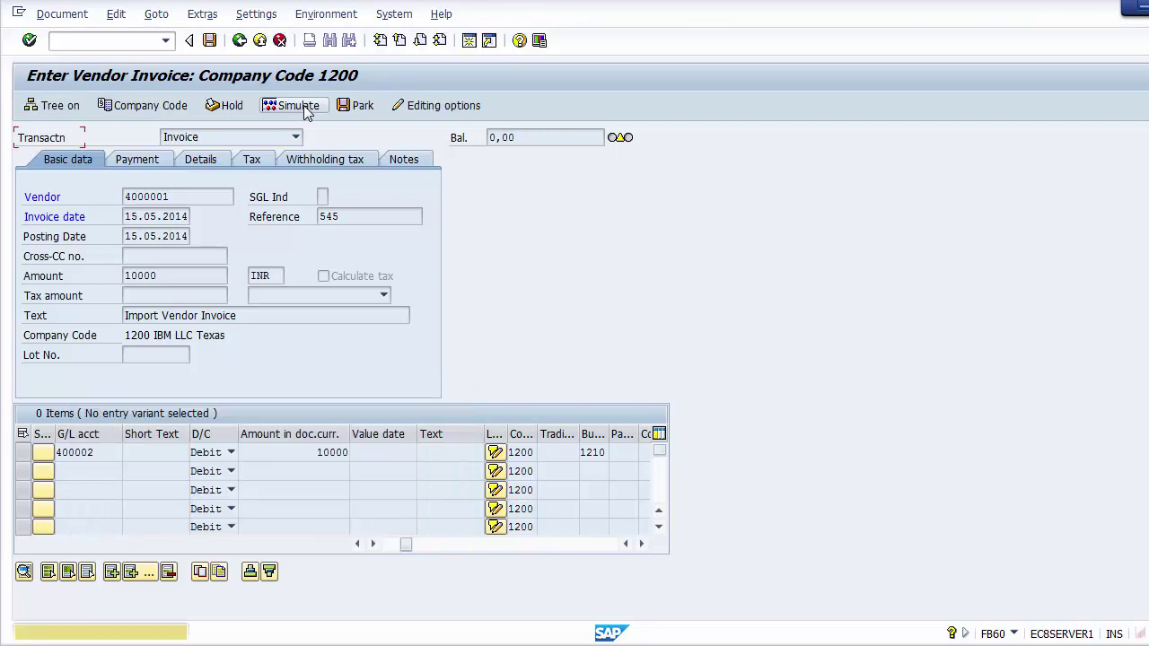
Simulate the 10.000,00 INR invoice, review its two lines, and post it as document 1000055
left_click(298, 106)
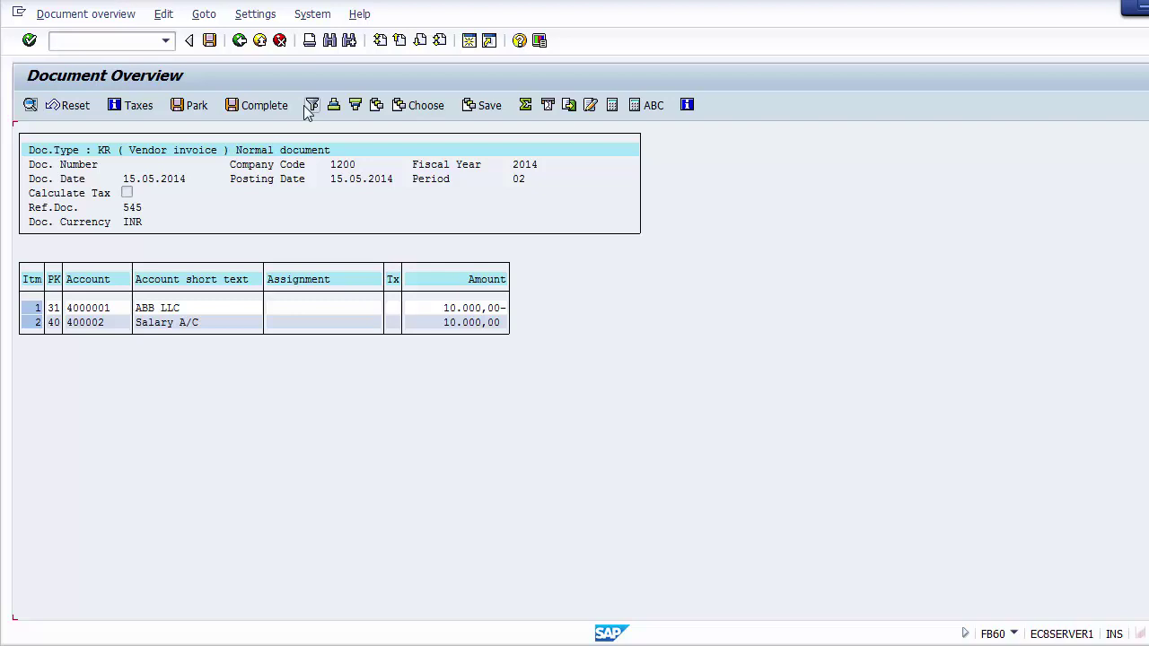
left_click(128, 226)
left_click(208, 50)
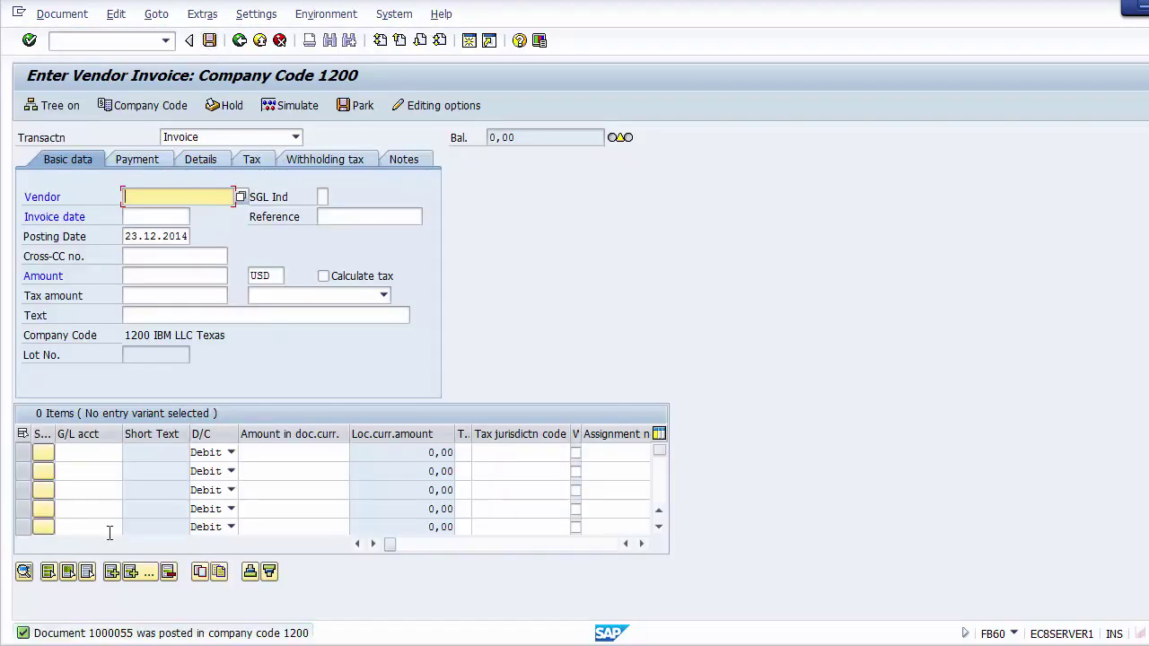
left_click(63, 15)
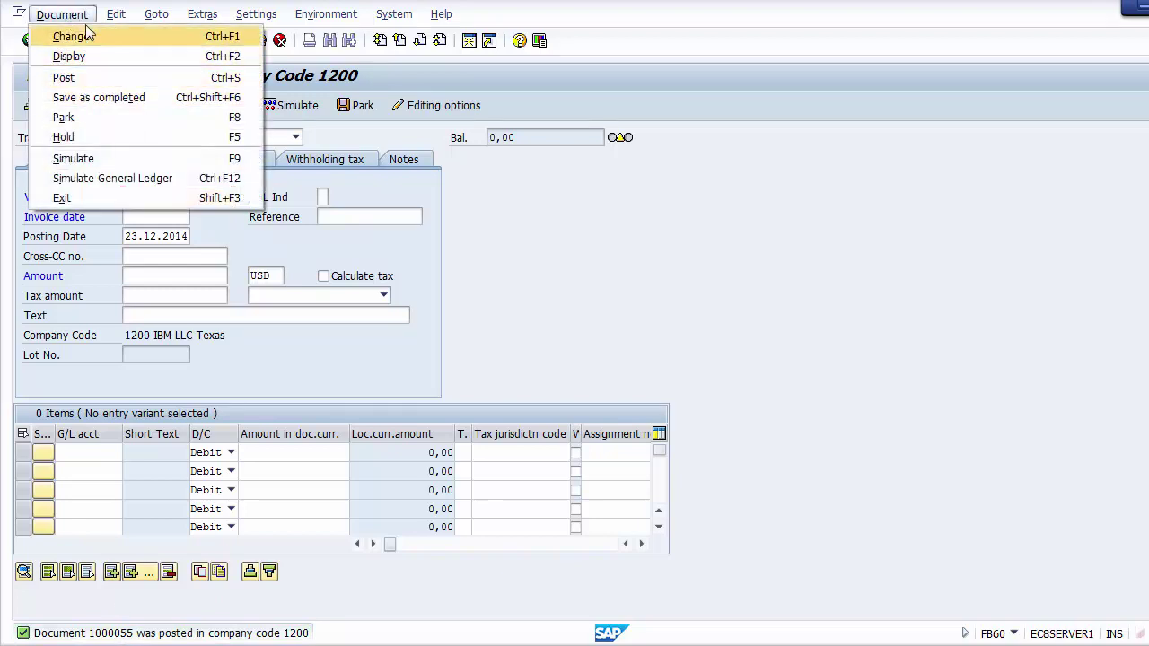
left_click(86, 56)
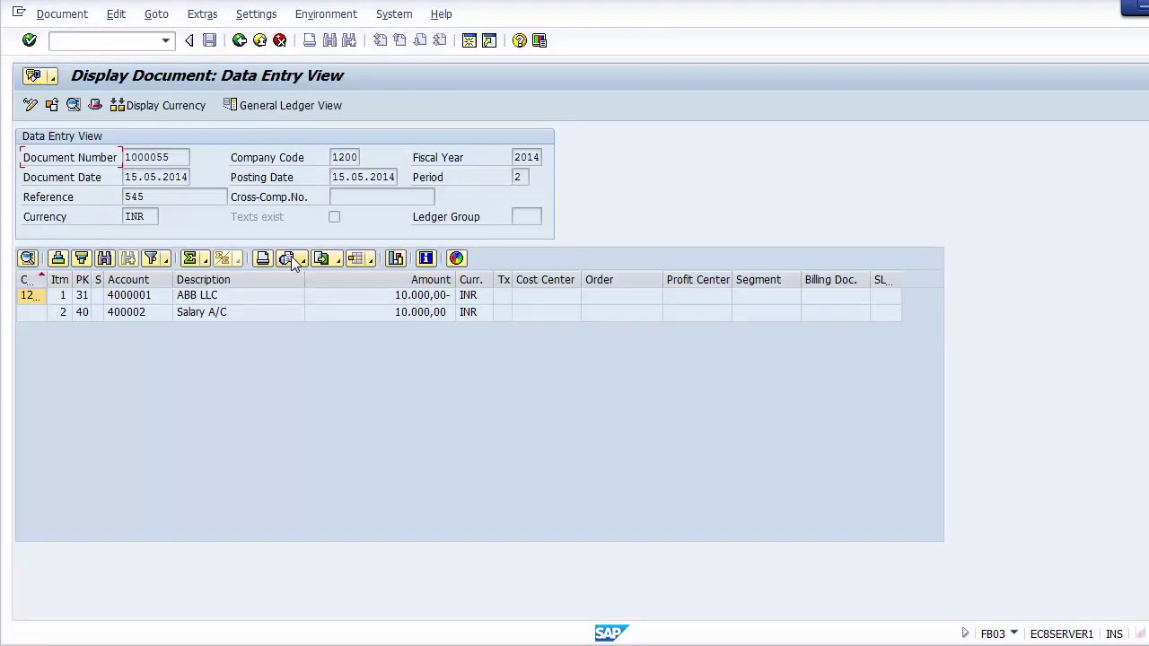
left_click(477, 299)
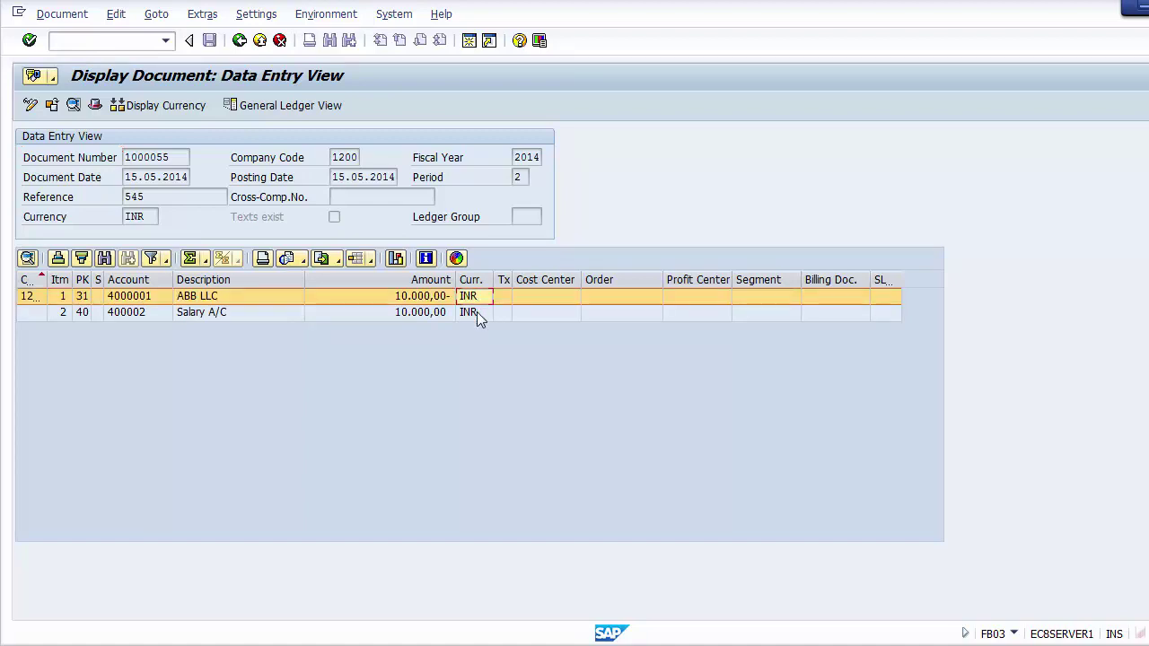
left_click(475, 313)
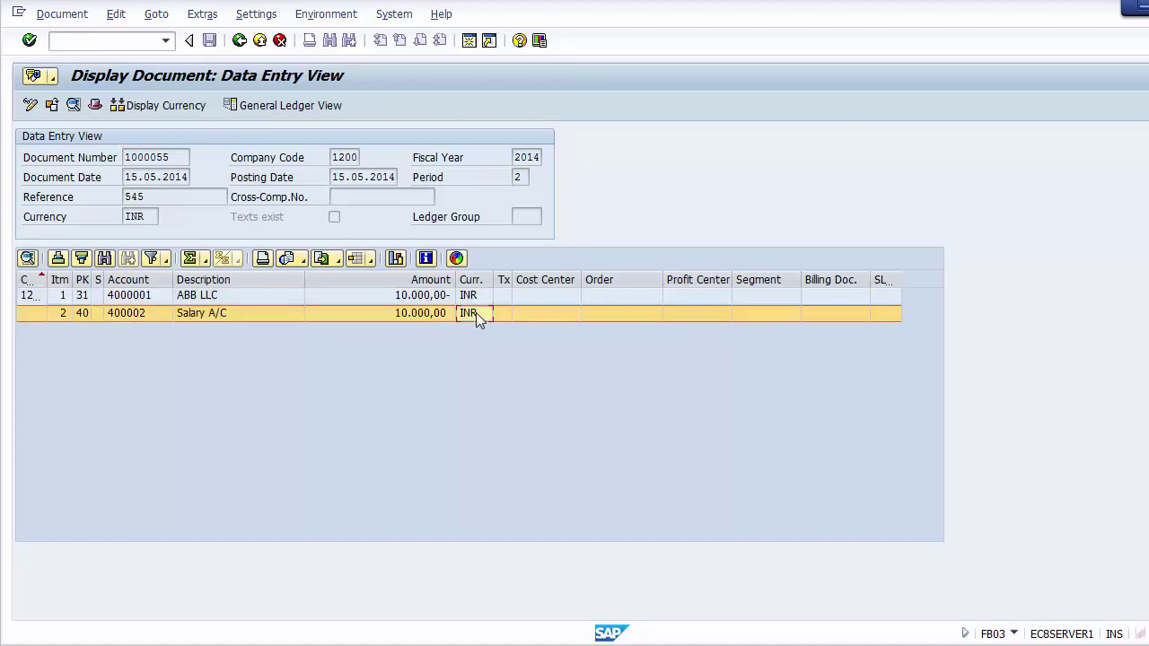
left_click(476, 299)
left_click(472, 314)
left_click(173, 105)
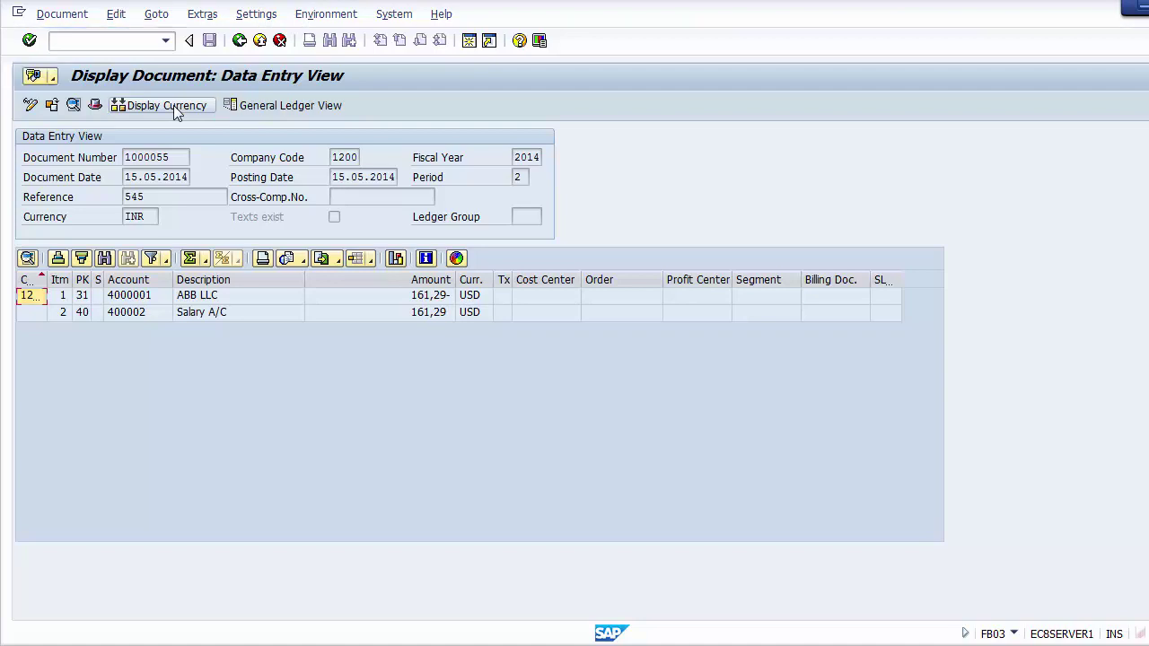
left_click(482, 301)
left_click(478, 321)
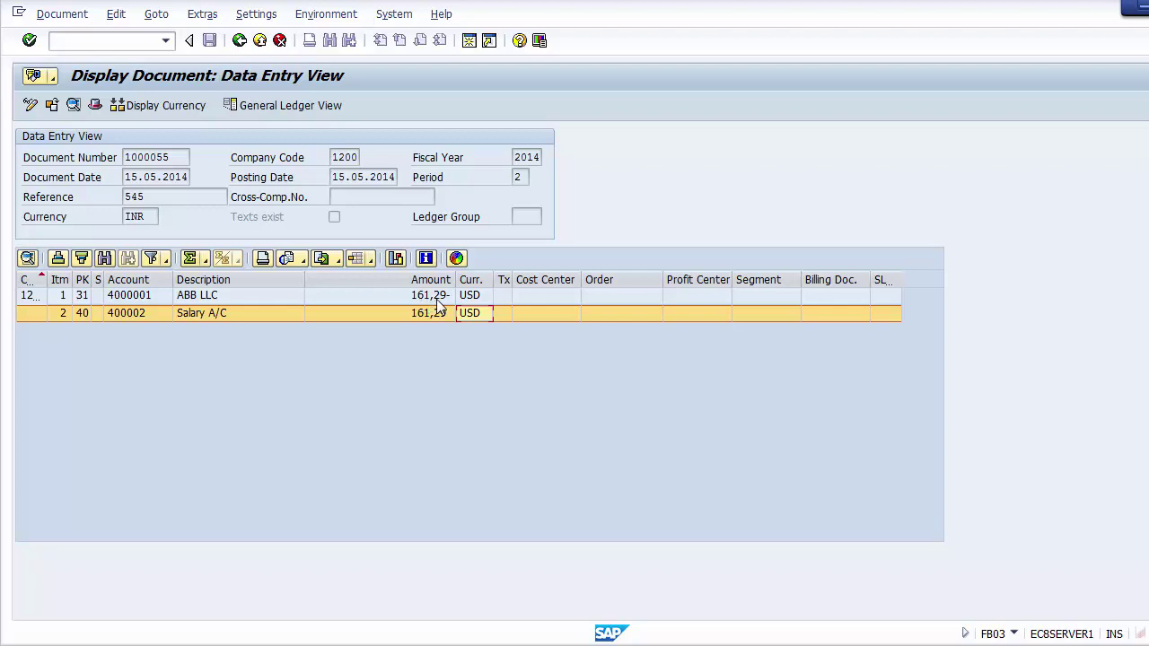
left_click(439, 298)
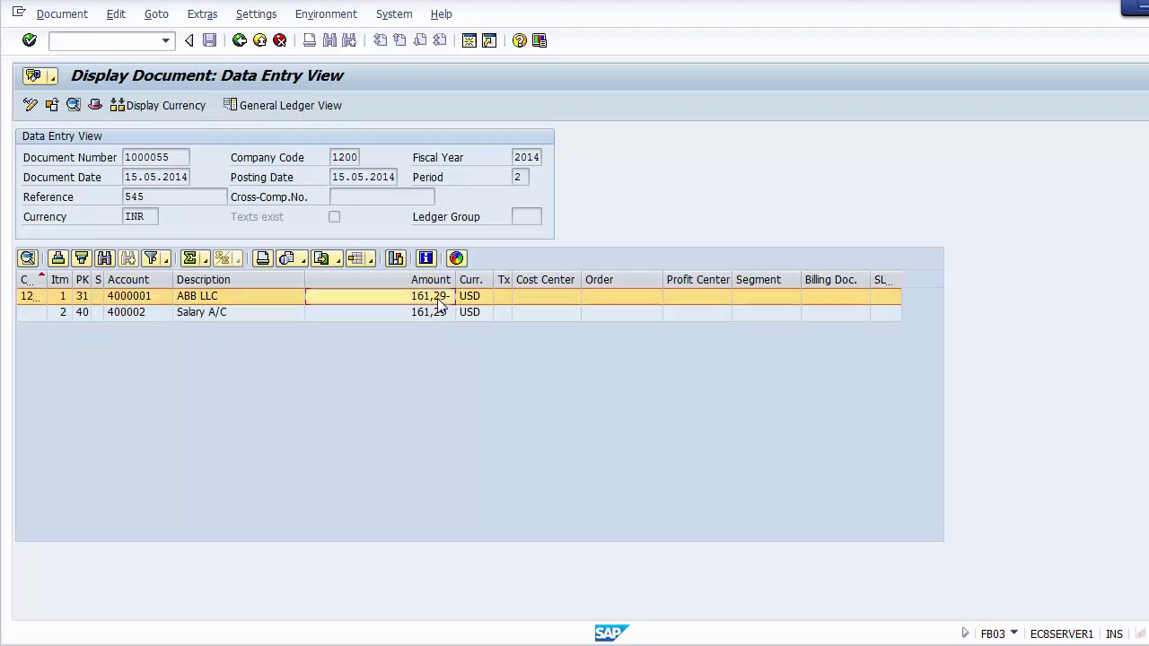
left_click(437, 313)
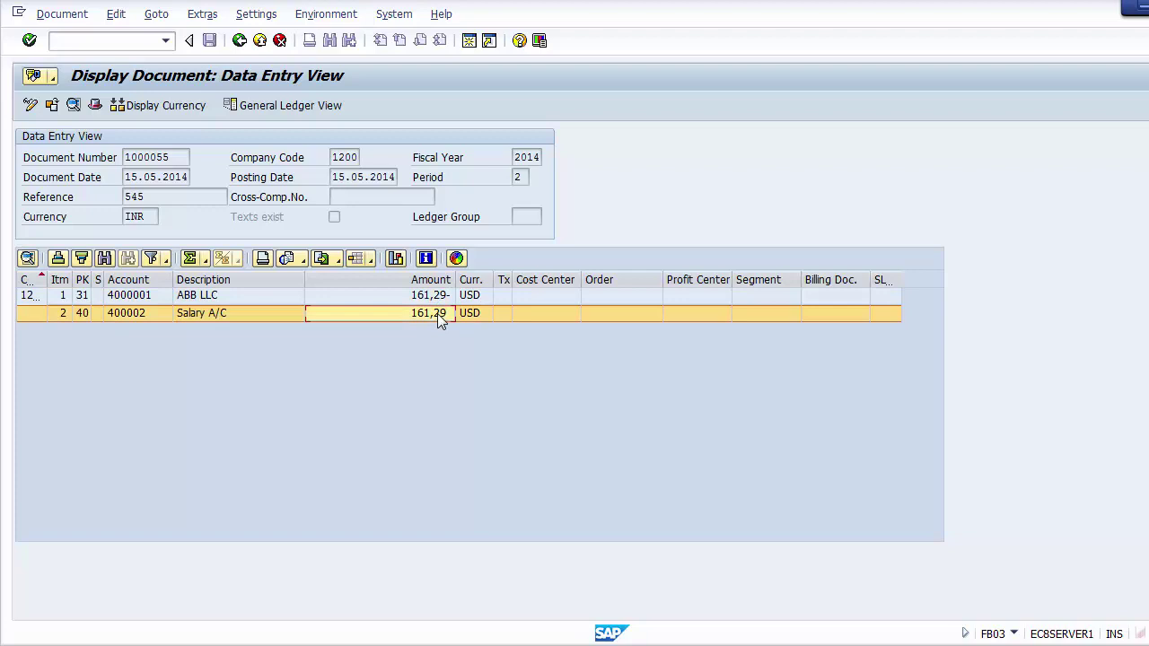
left_click(244, 43)
left_click(259, 42)
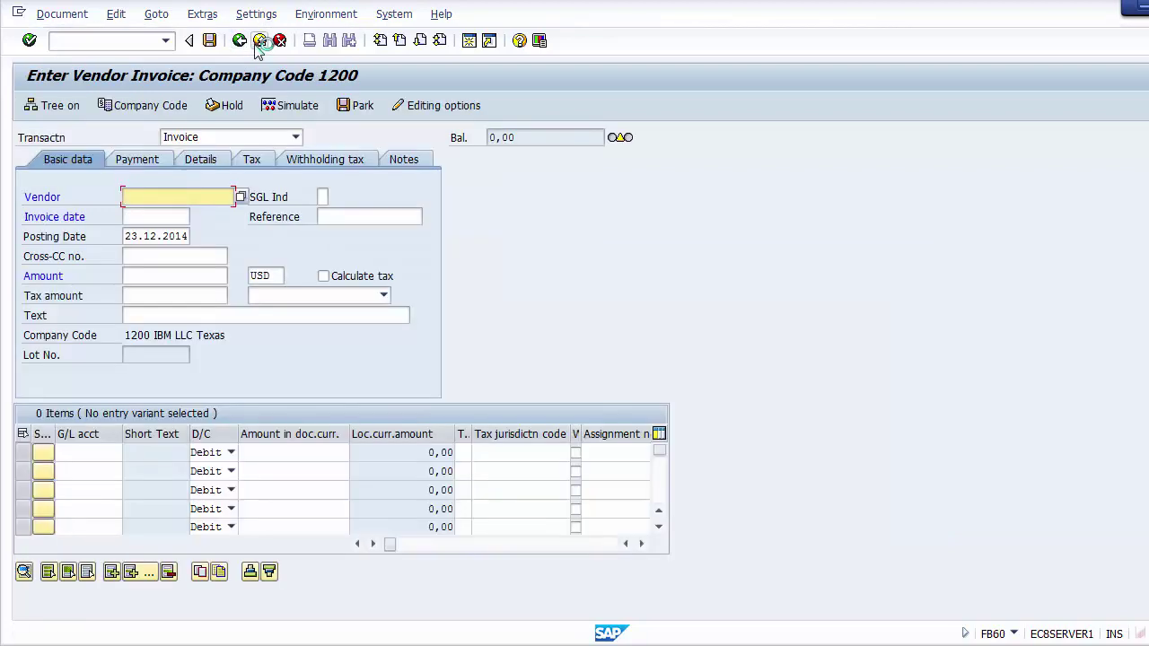
Exit FB60 without saving and return to the SAP Easy Access command field
left_click(258, 41)
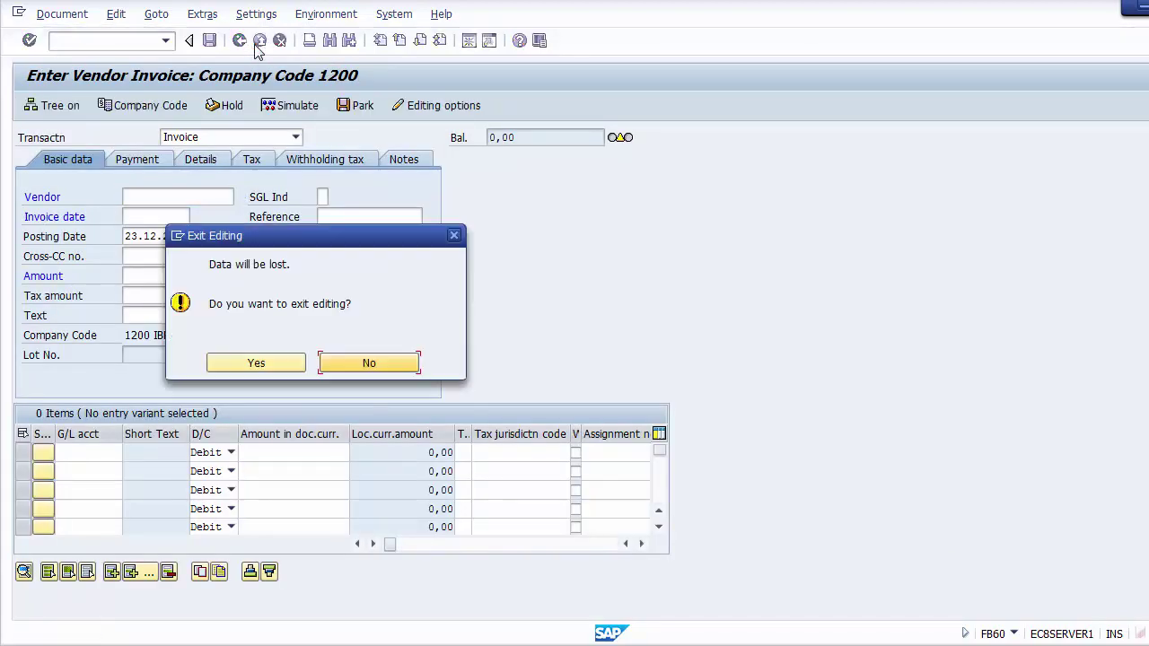
key("alt+space")
key("Escape")
left_click(249, 362)
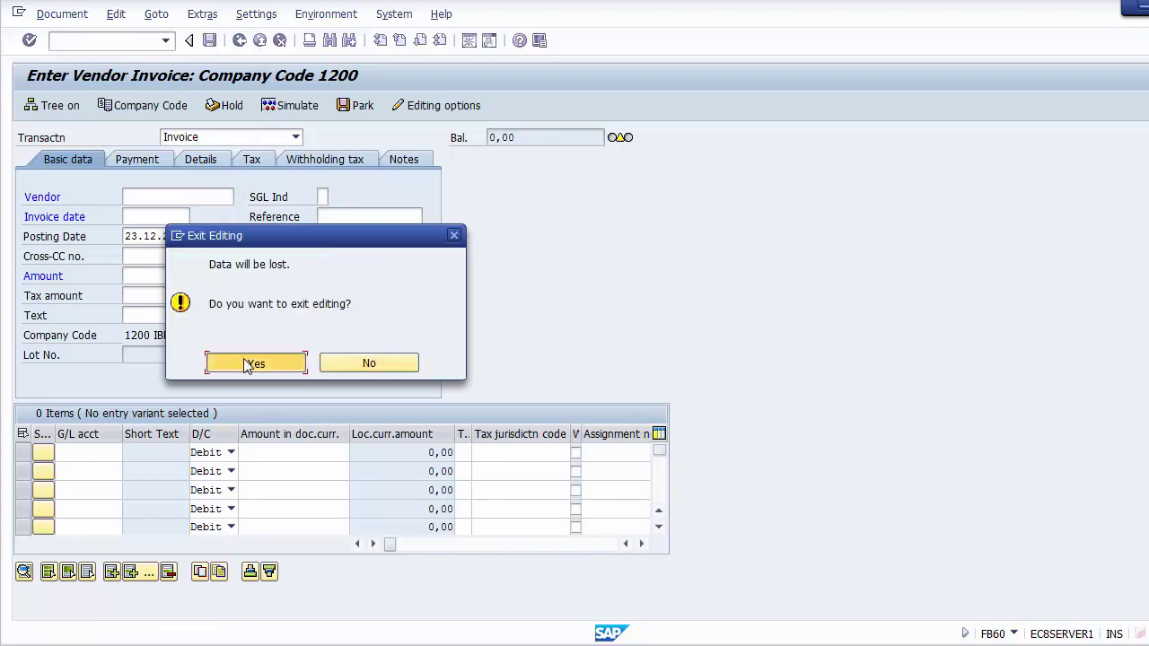
key("alt+Tab")
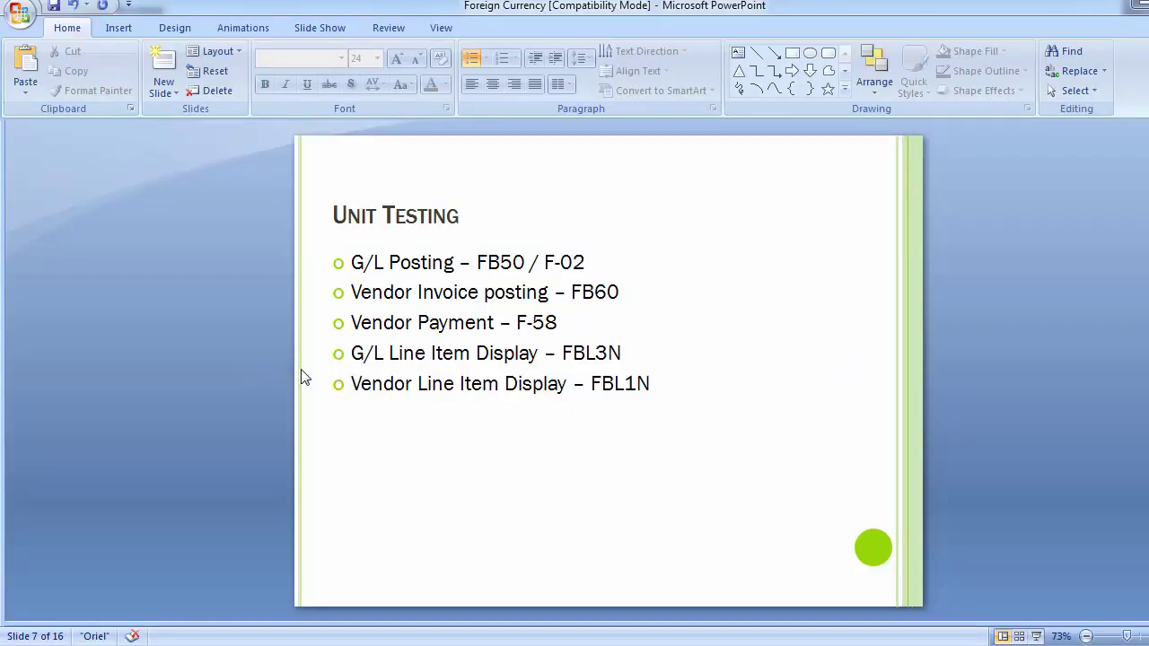
key("alt+Tab")
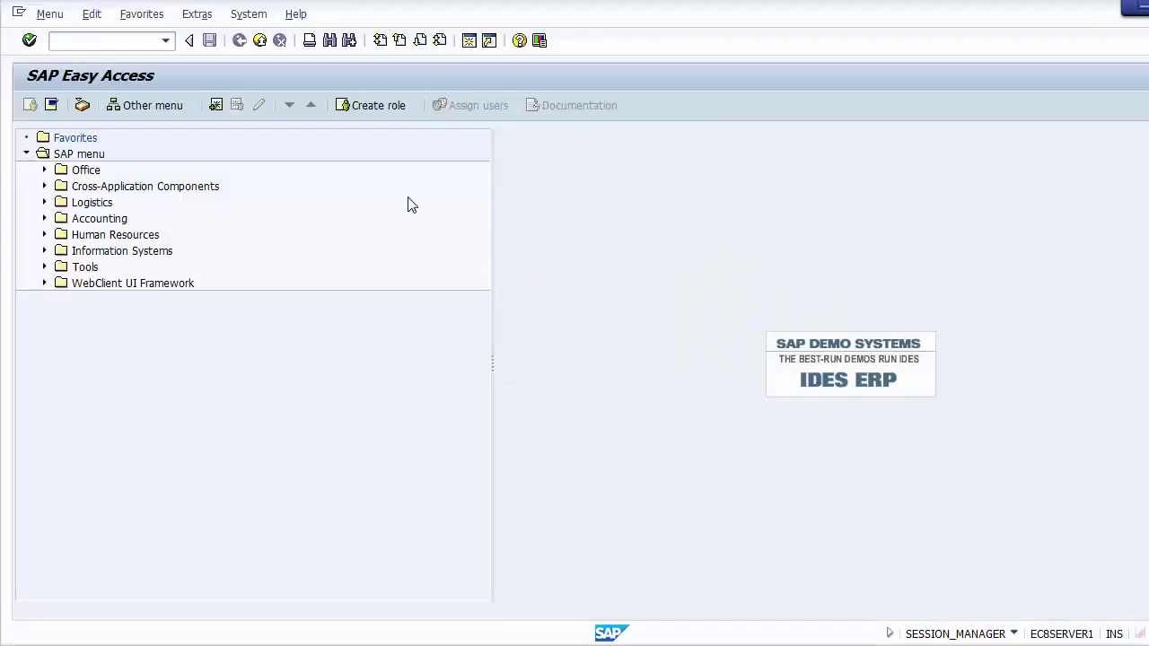
left_click(114, 41)
Run F-58, keeping company code 1200, method C, house bank CITI, check lot 1, printer LP01
type("F-58")
key("alt+Tab")
key("alt+Tab")
key("Return")
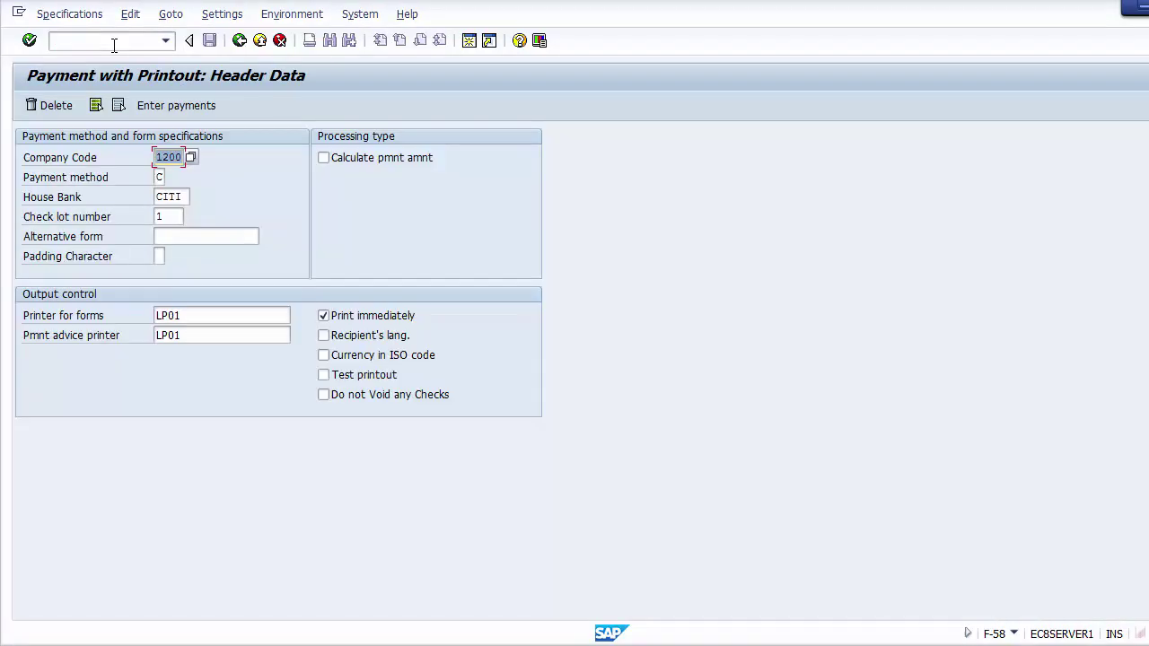
key("Tab")
key("Tab")
key("Tab")
key("Tab")
key("Tab")
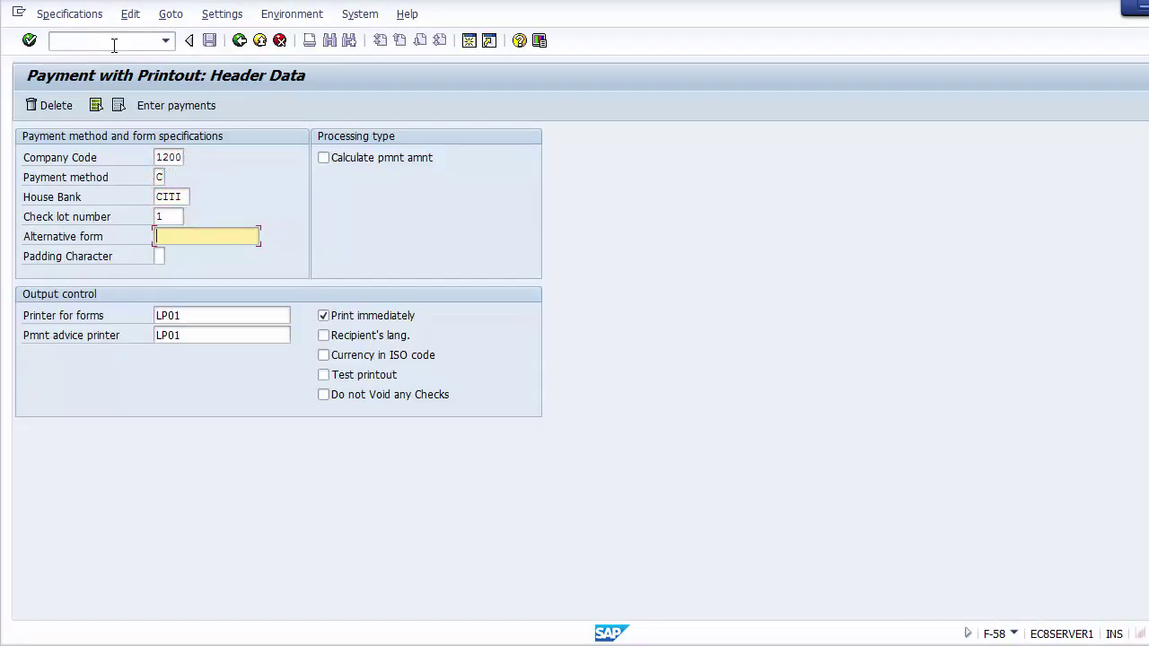
key("shift+Tab")
key("shift+Tab")
key("shift+Tab")
key("shift+Tab")
key("shift+Tab")
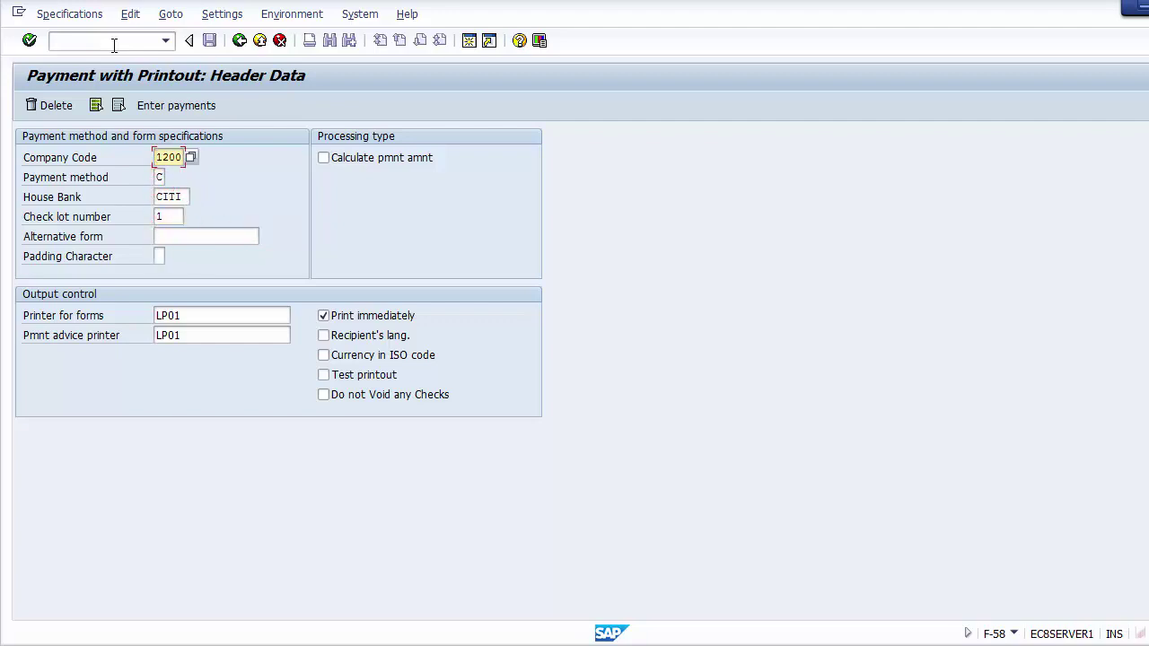
key("Tab")
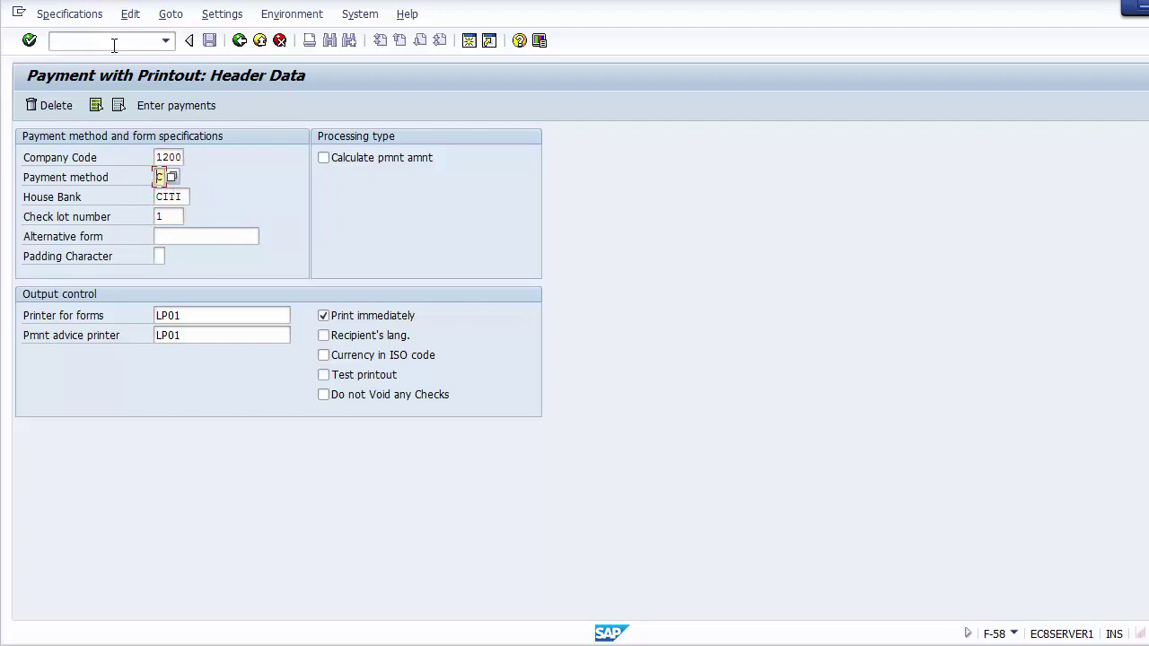
key("Tab")
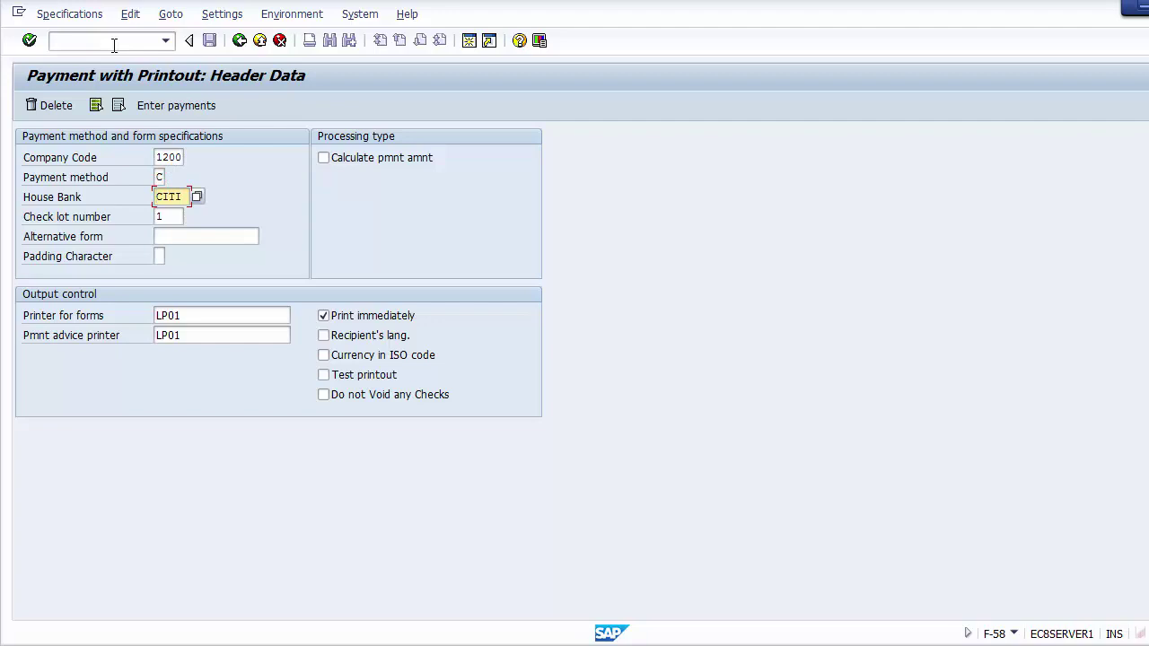
key("Tab")
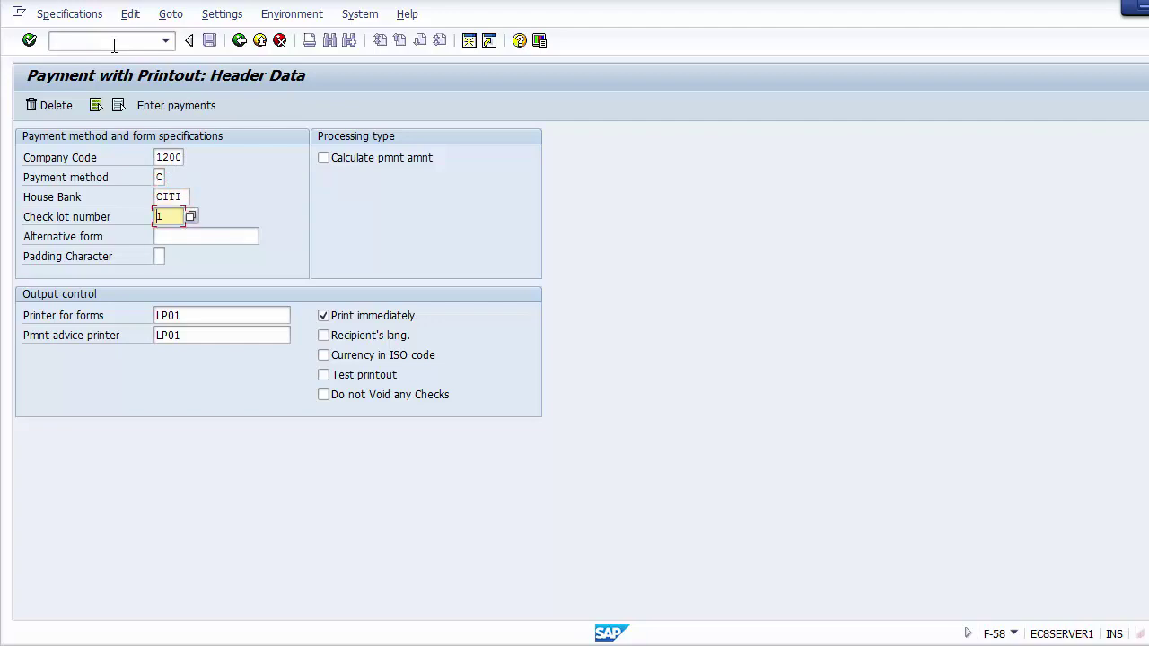
key("Tab")
key("Tab")
key("Tab")
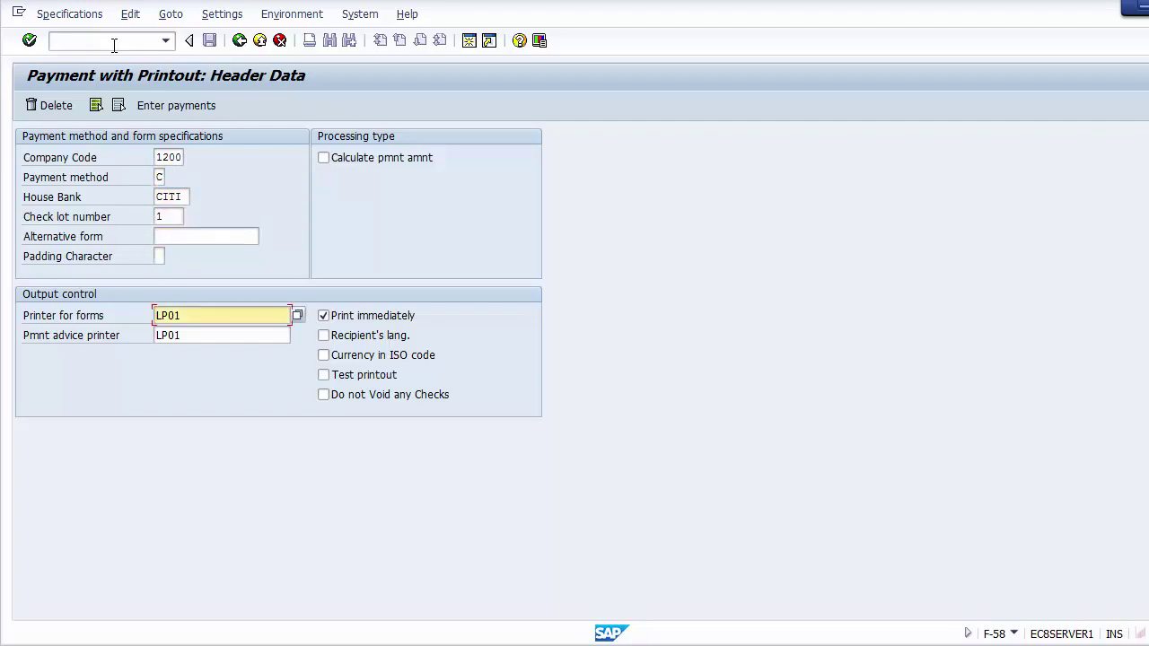
key("Tab")
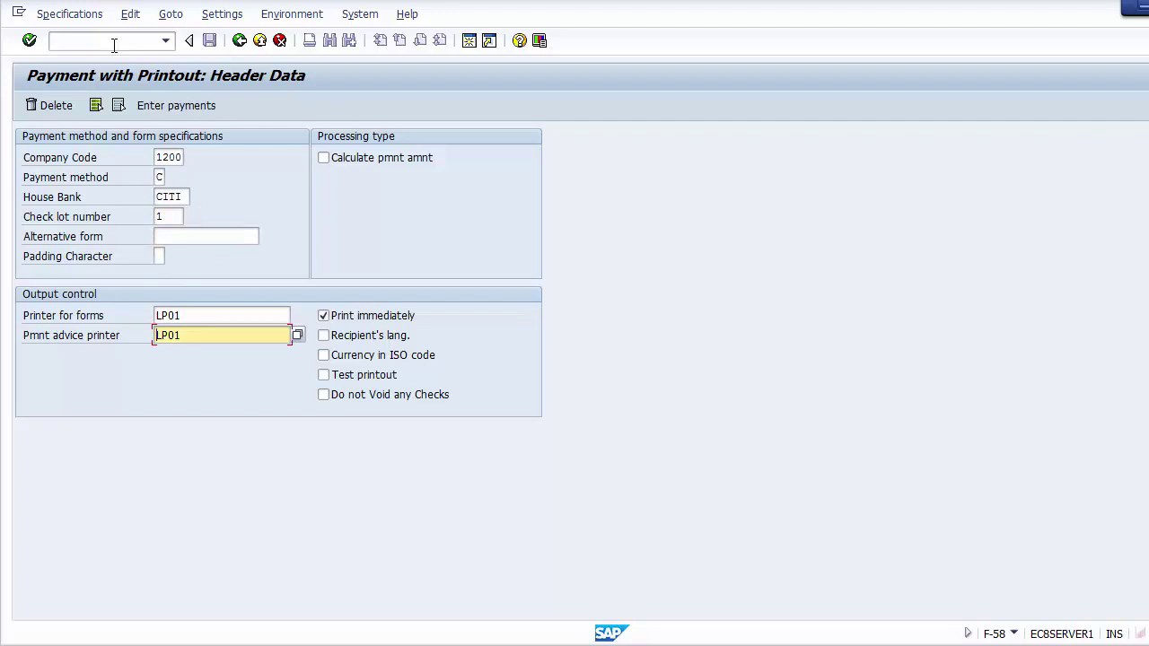
left_click(161, 107)
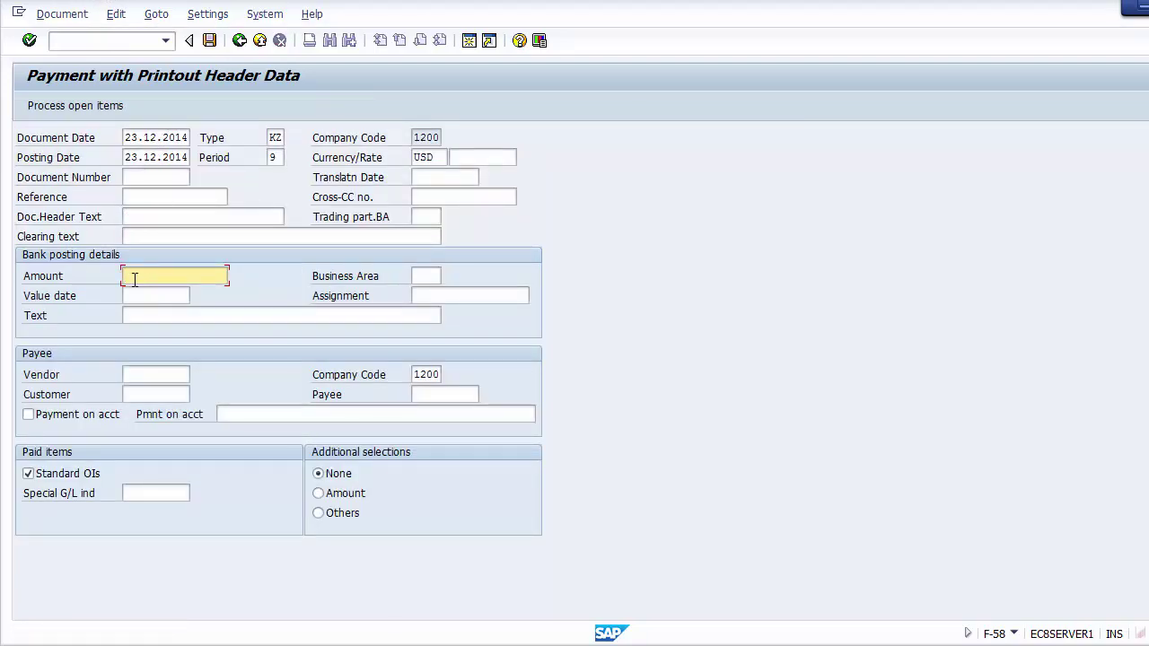
Set the payment document date and posting date to 30052014
left_click(158, 137)
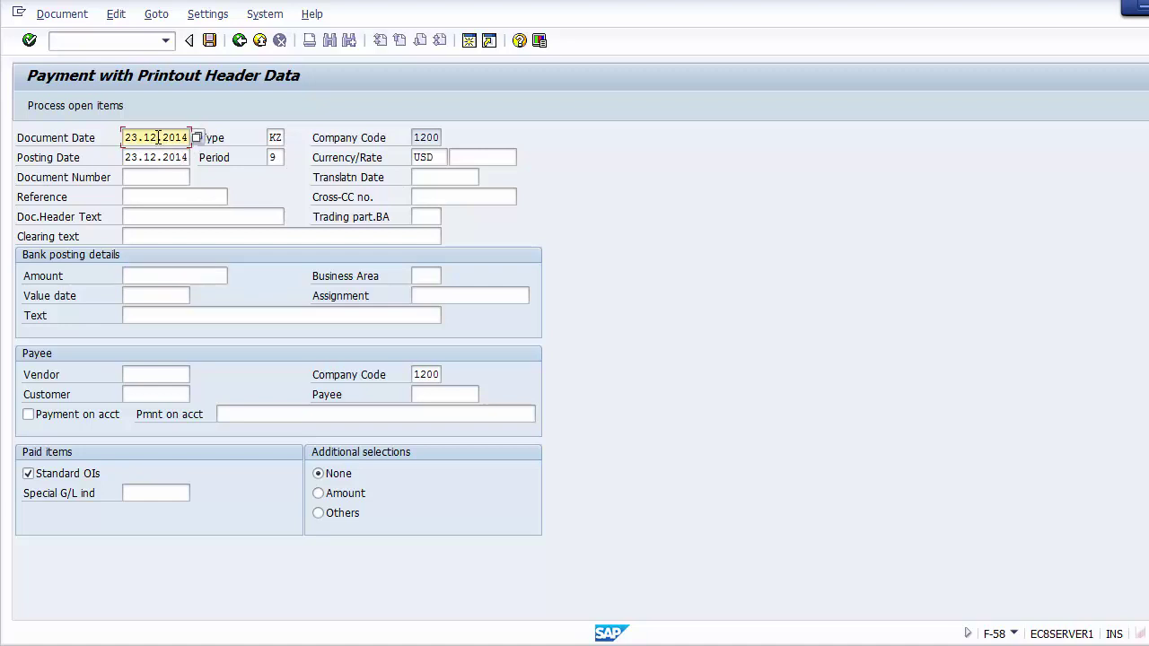
double_click(158, 137)
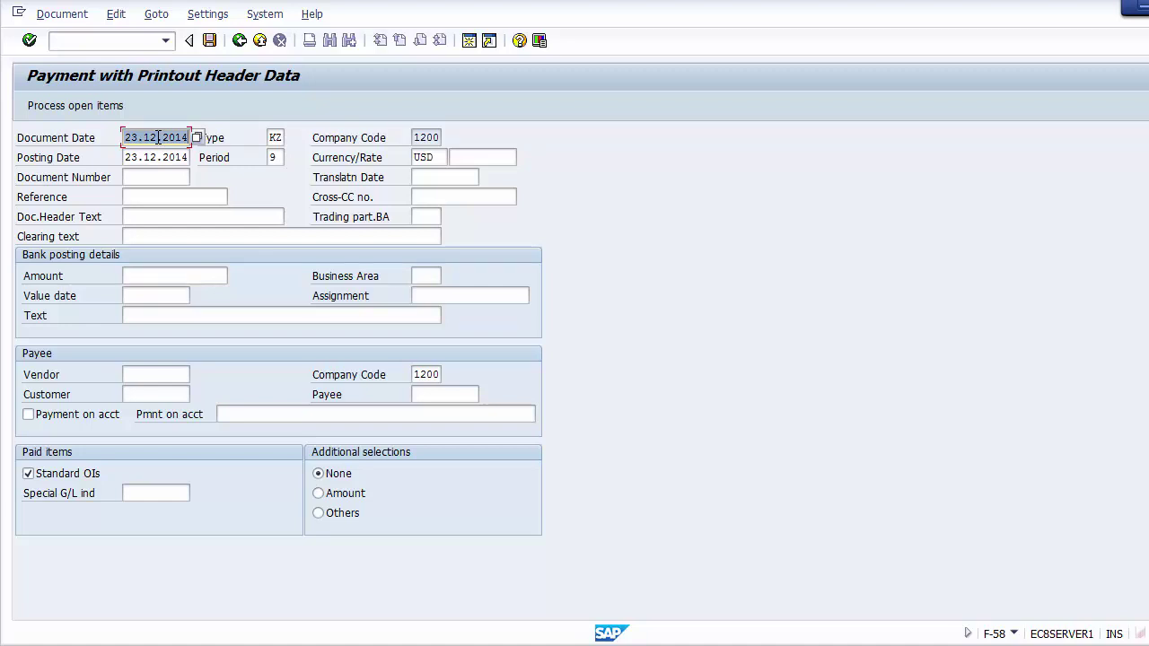
type("30")
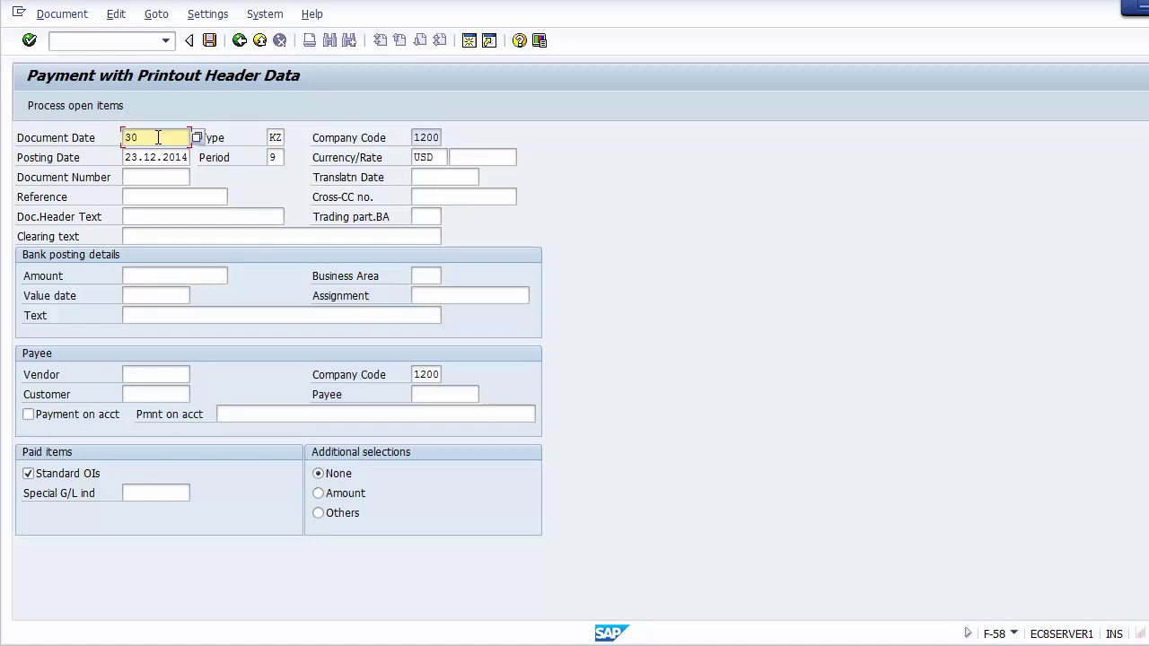
type("05")
type("2014")
key("Tab")
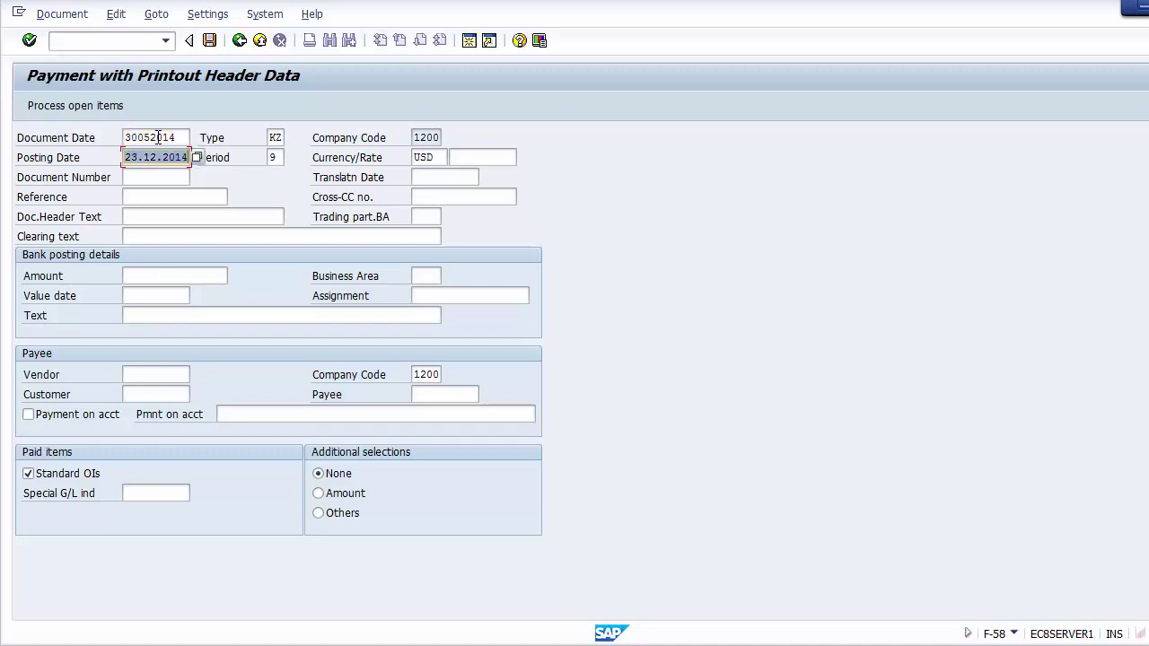
type("30052014")
Set the payment currency to INR
left_click(445, 157)
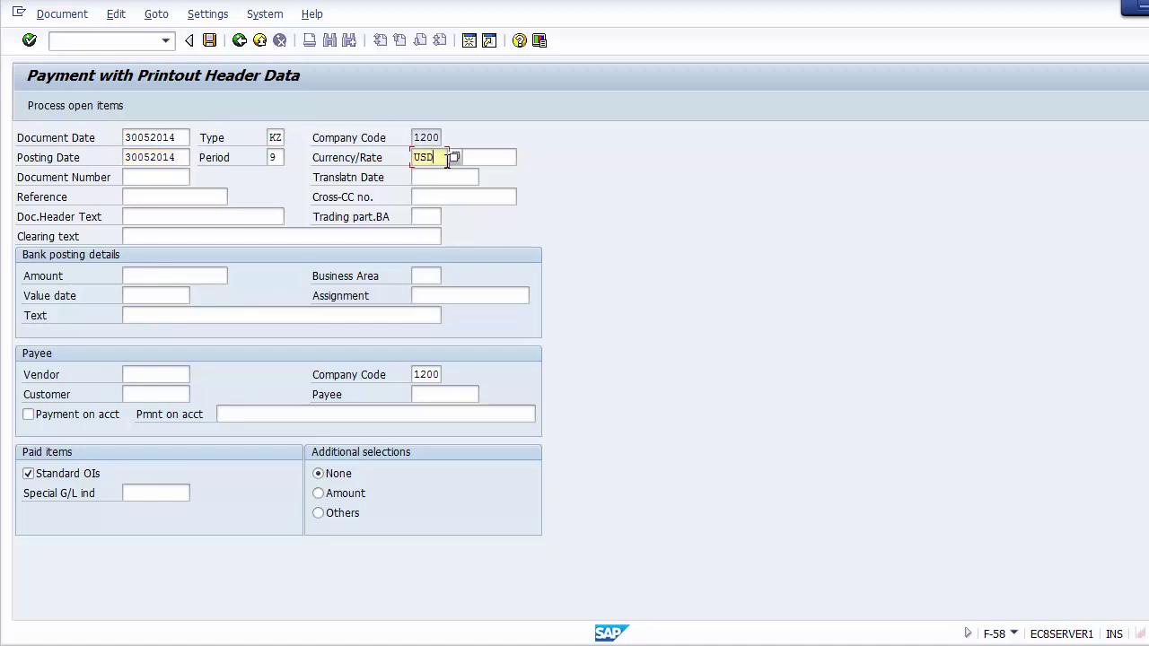
key("BackSpace")
key("BackSpace")
key("BackSpace")
key("Down")
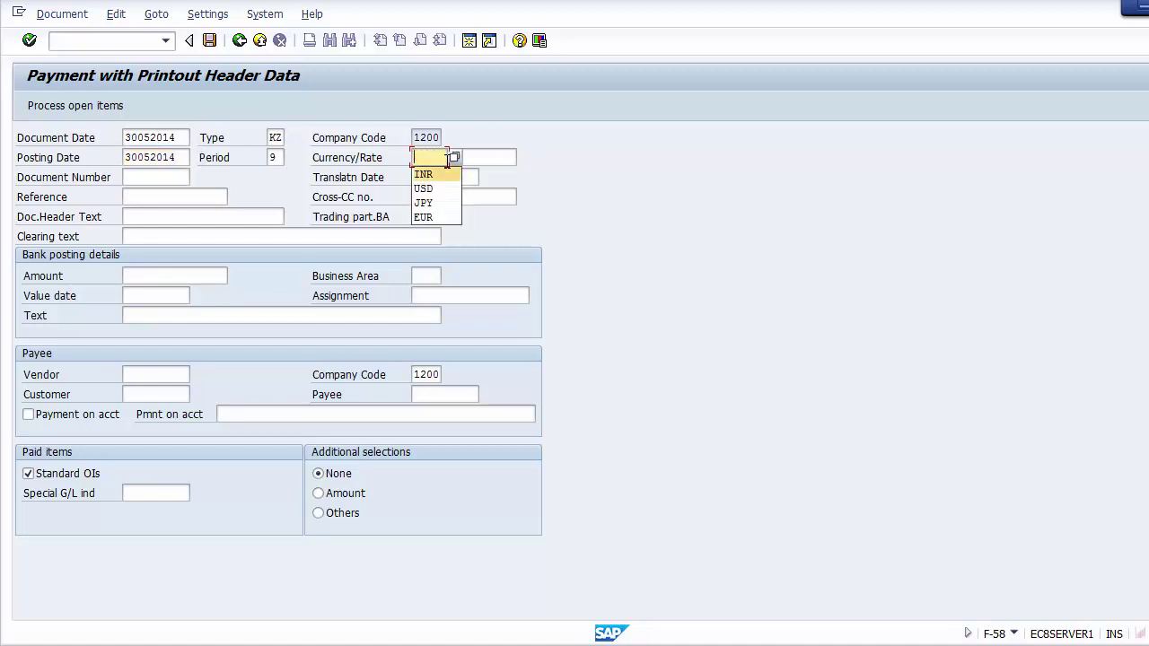
key("Return")
left_click(491, 158)
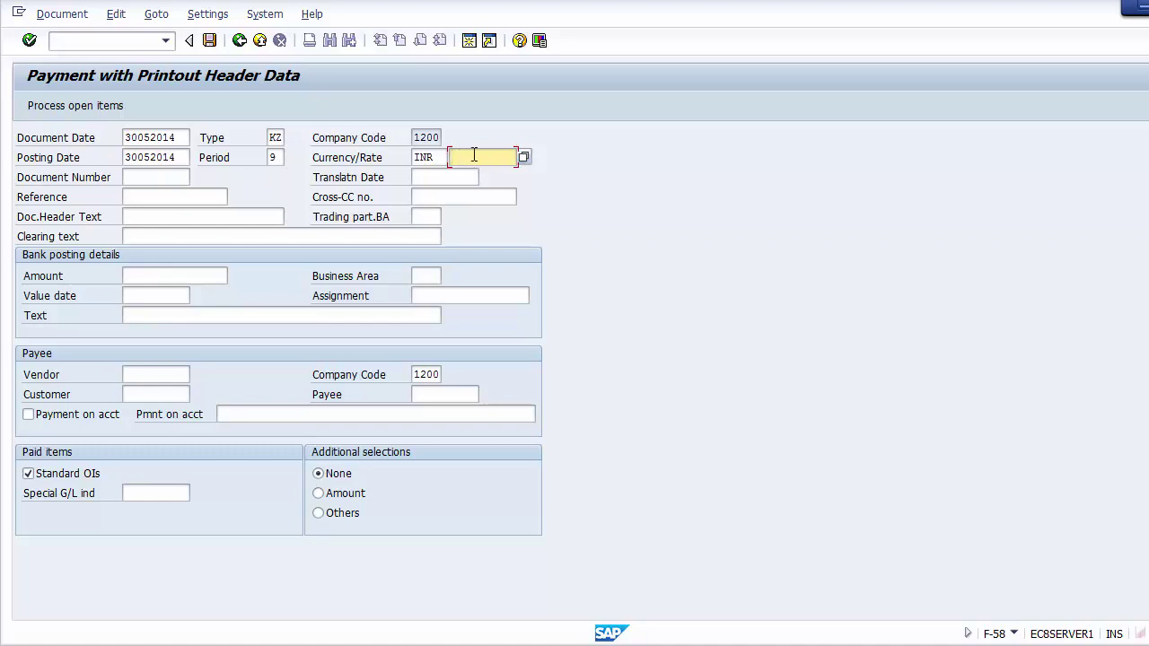
left_click(435, 156)
left_click(468, 158)
left_click(430, 159)
left_click(470, 161)
left_click(438, 160)
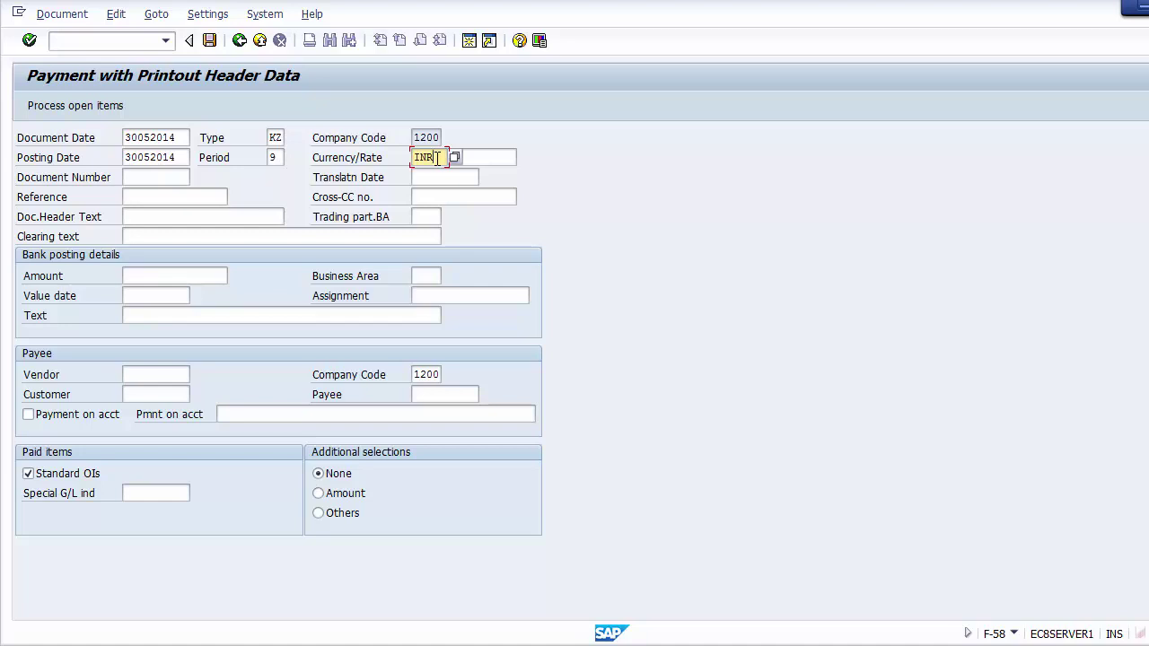
left_click(485, 156)
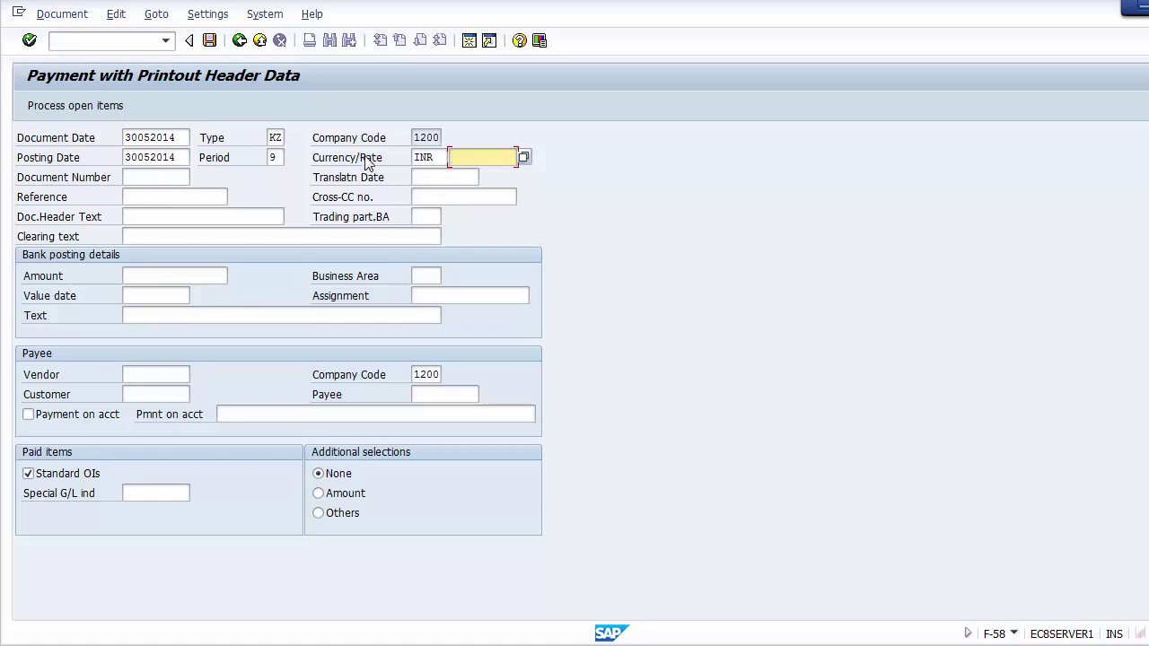
left_click_drag(434, 157, 400, 158)
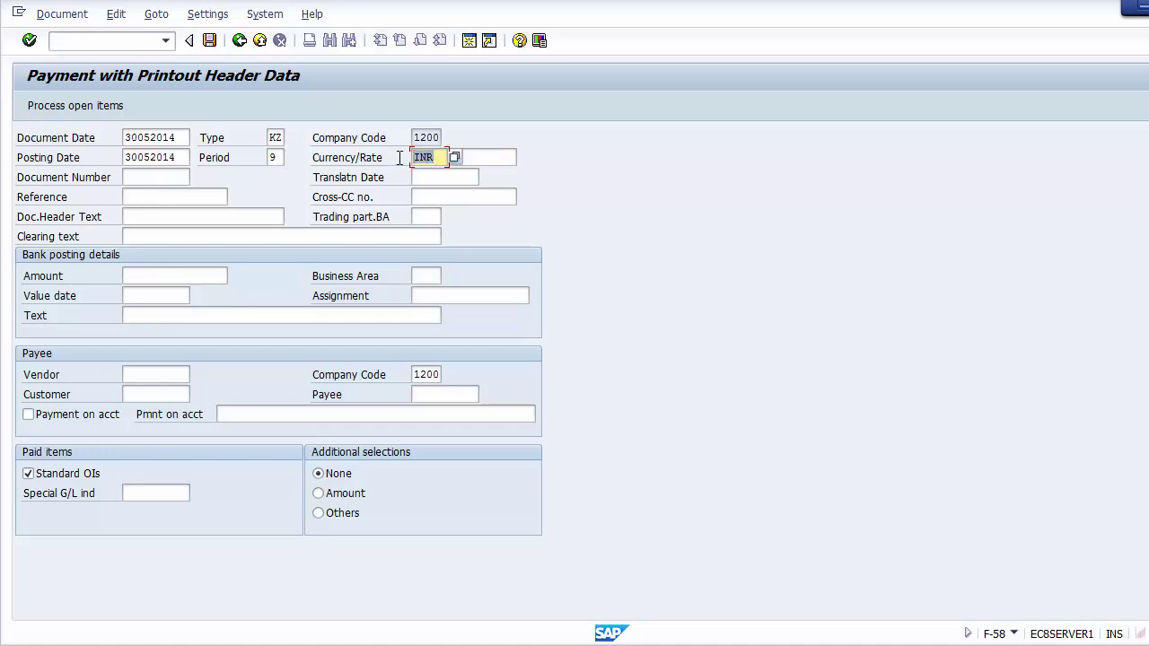
Enter amount 10000, business area 1210, and value date 30052014
left_click(160, 272)
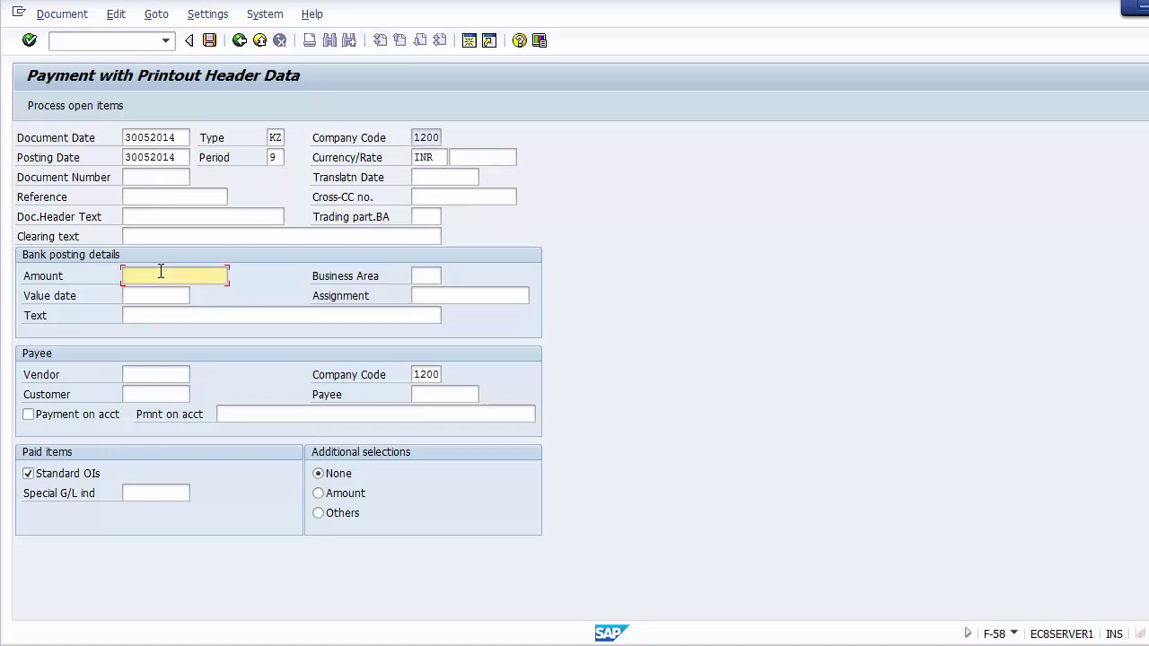
type("10000")
key("Tab")
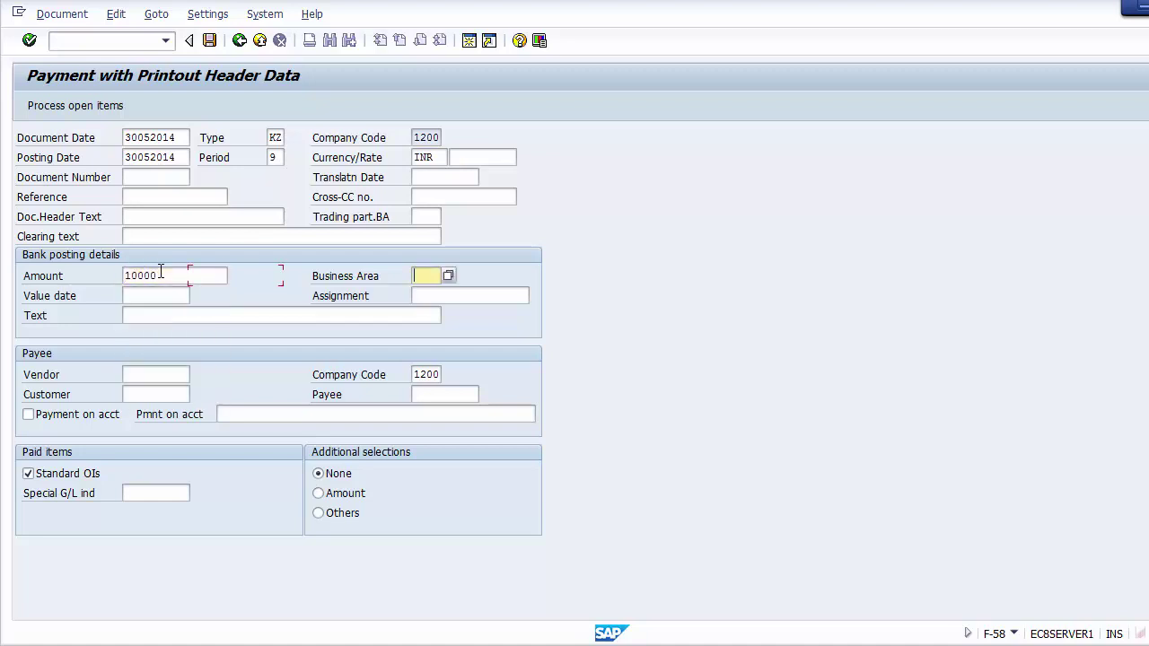
key("BackSpace")
key("Down")
key("Down")
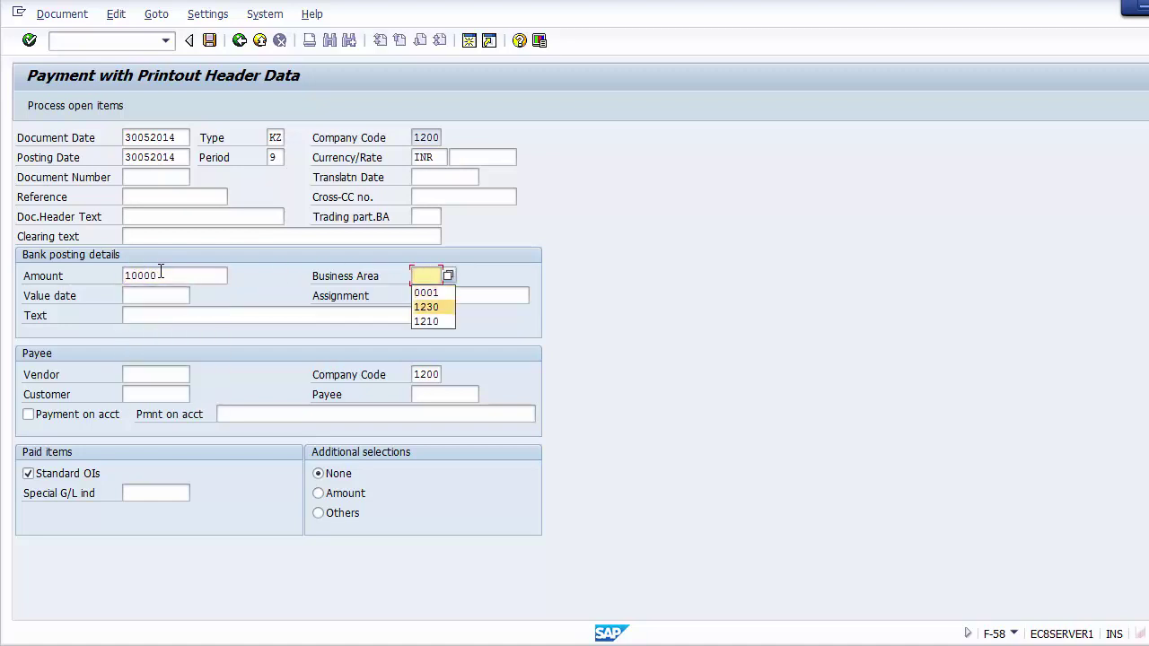
key("Return")
key("Tab")
key("BackSpace")
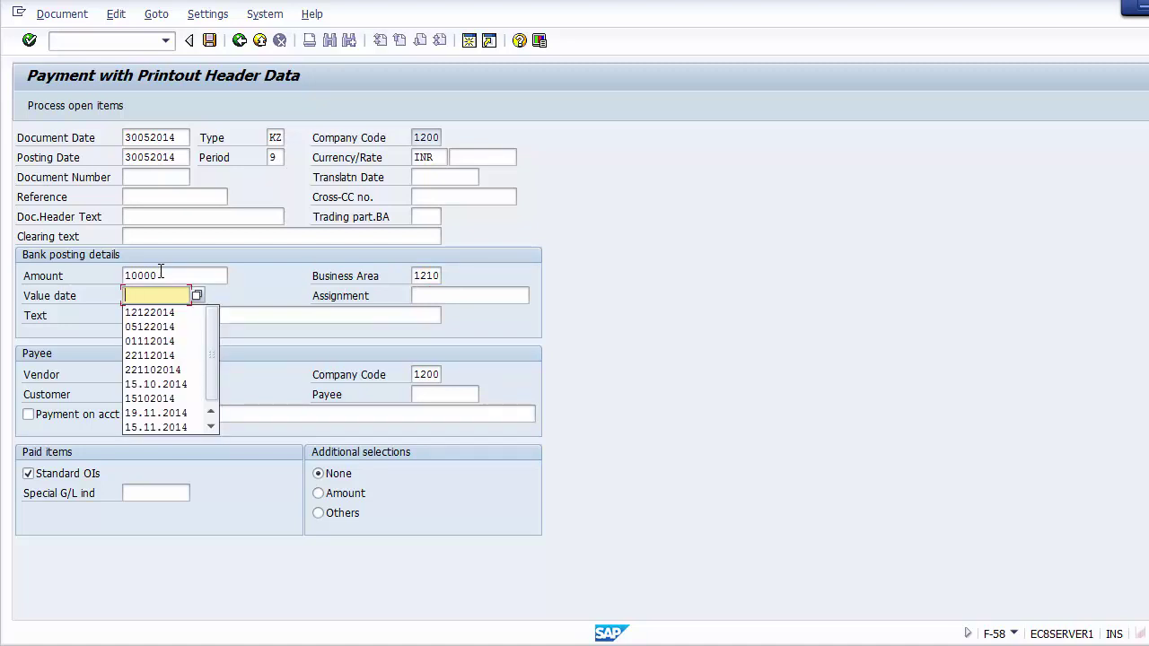
type("30052014")
left_click(270, 307)
Enter text 'Payment to import vendor' and import vendor 4000001 as payee
left_click(263, 311)
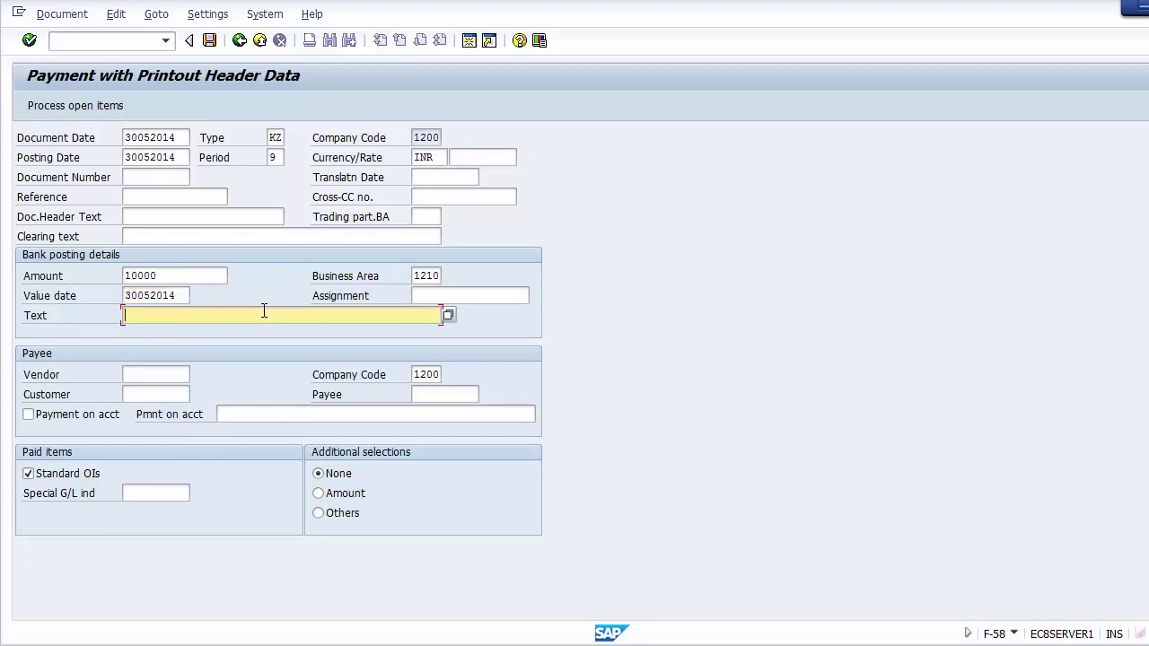
type("Payment")
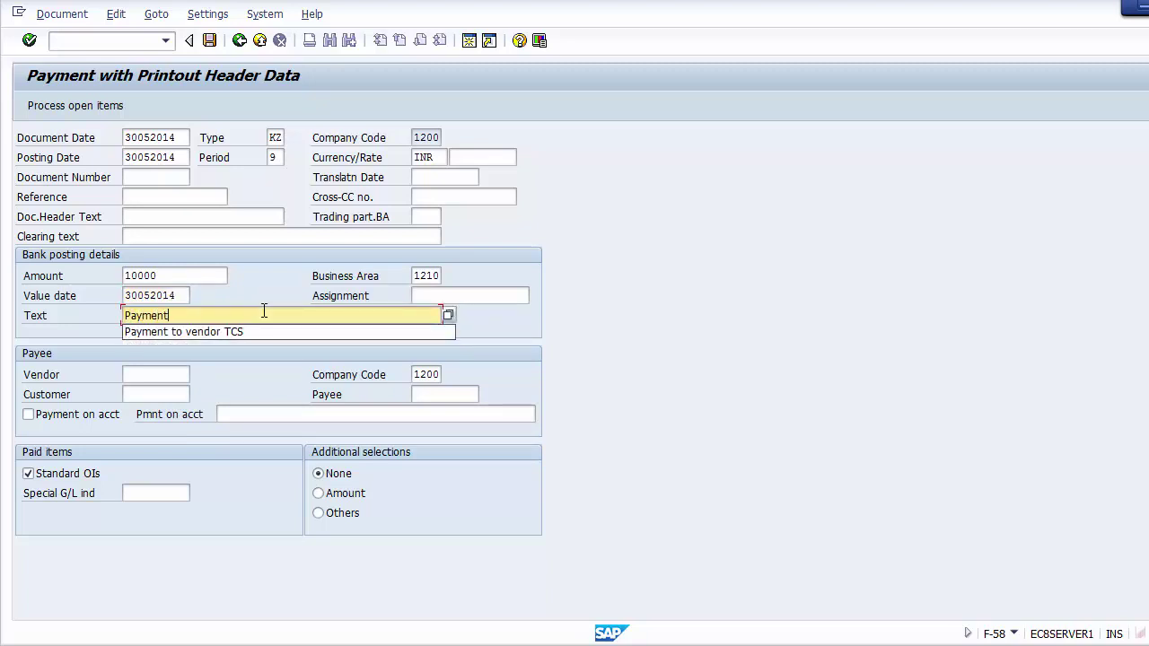
type(" to (")
type("mp")
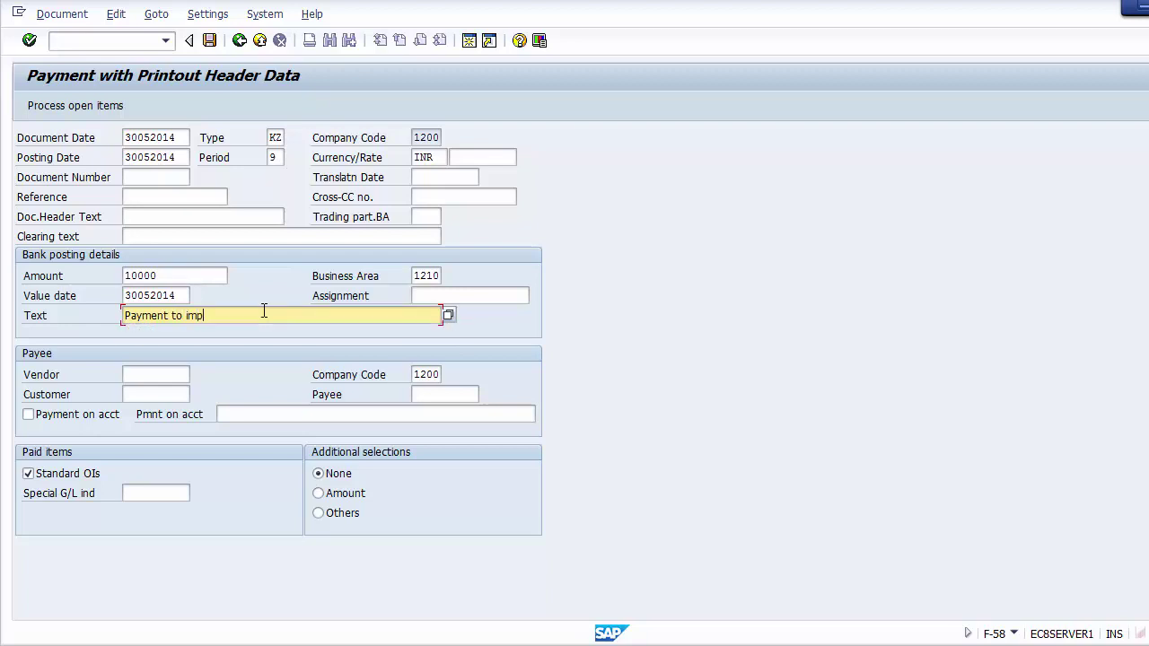
type("ort vendor")
left_click(162, 377)
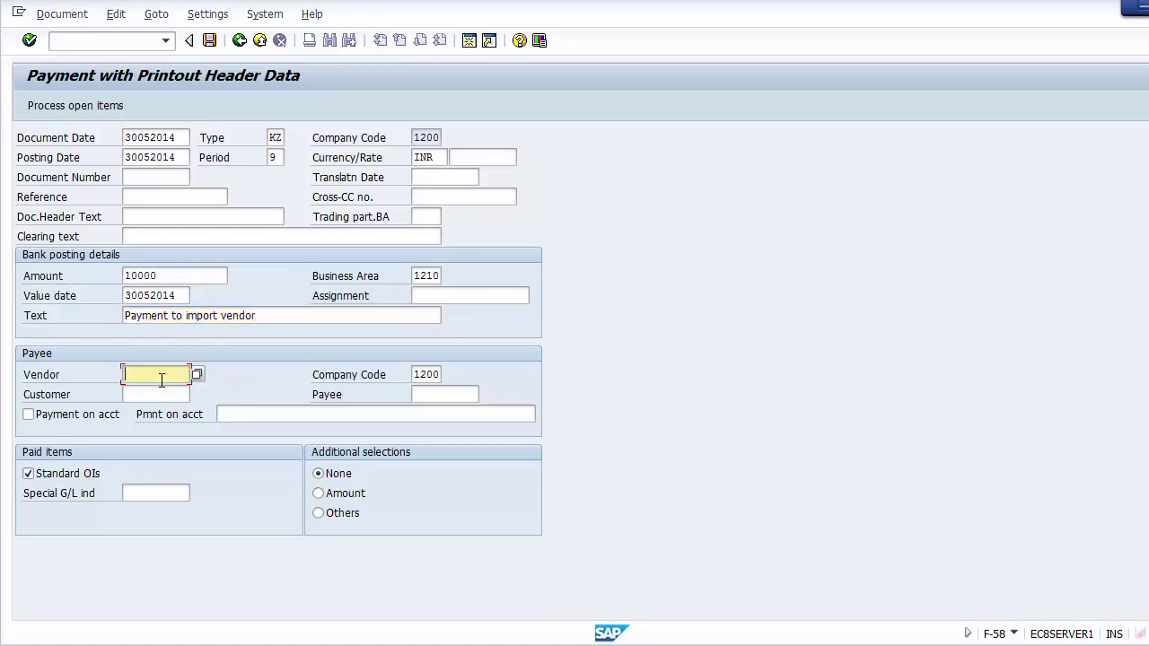
type("4")
key("Down")
key("Down")
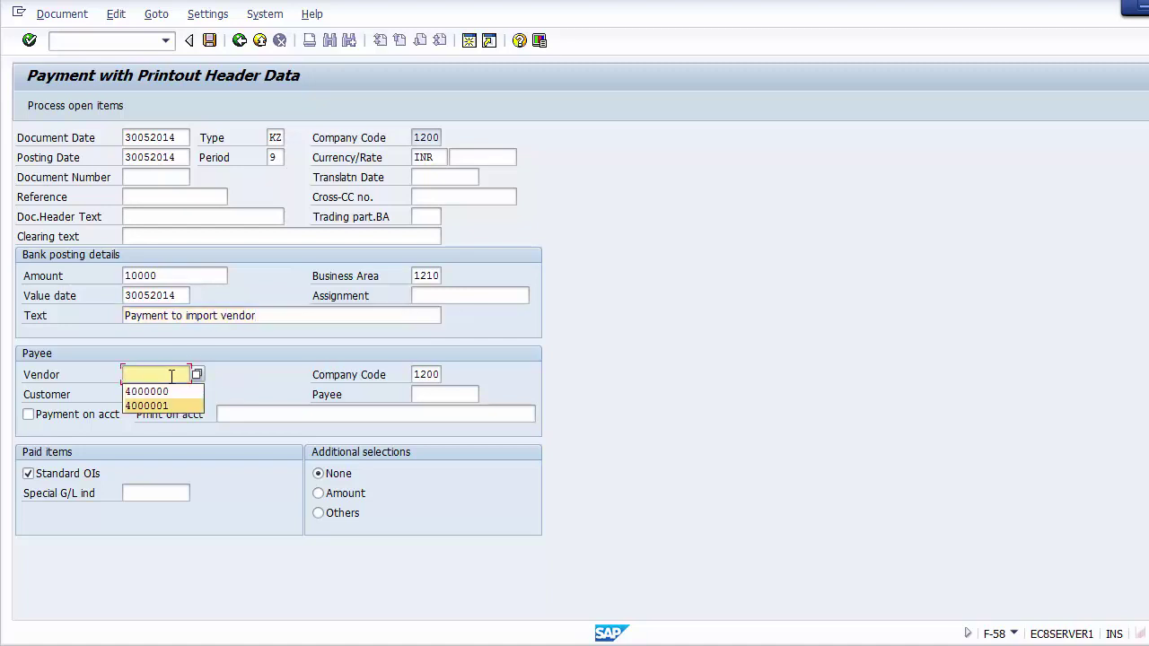
key("Return")
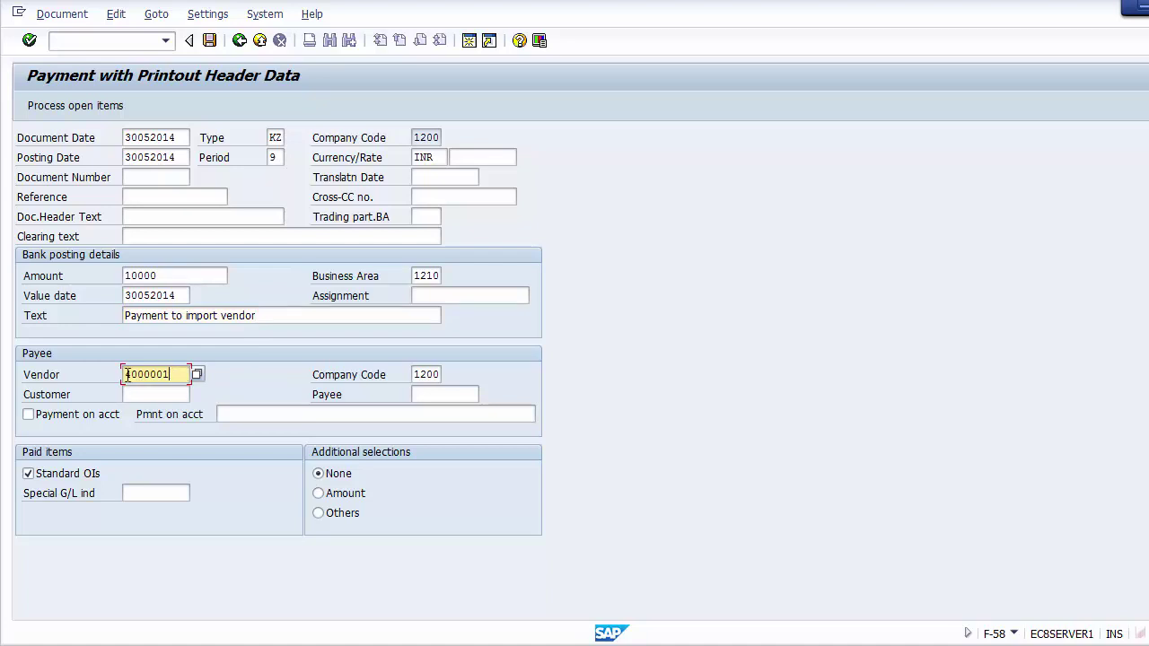
double_click(127, 376)
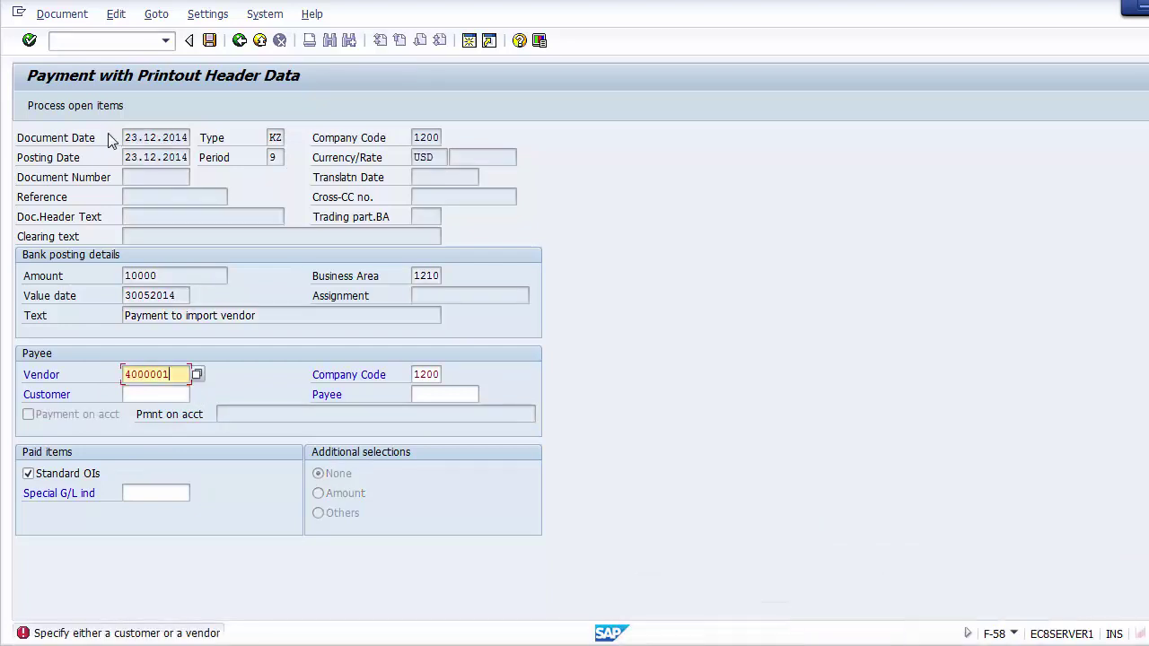
In the vendor's open items, deactivate all and activate only the 161,29- item
left_click(69, 106)
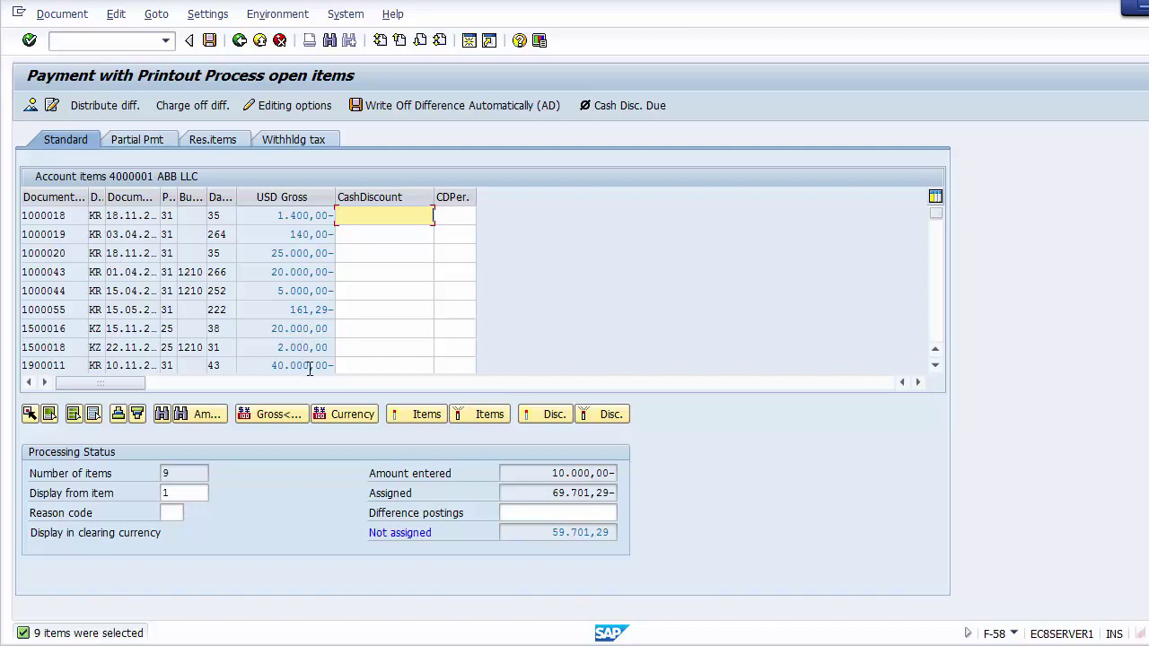
double_click(274, 216)
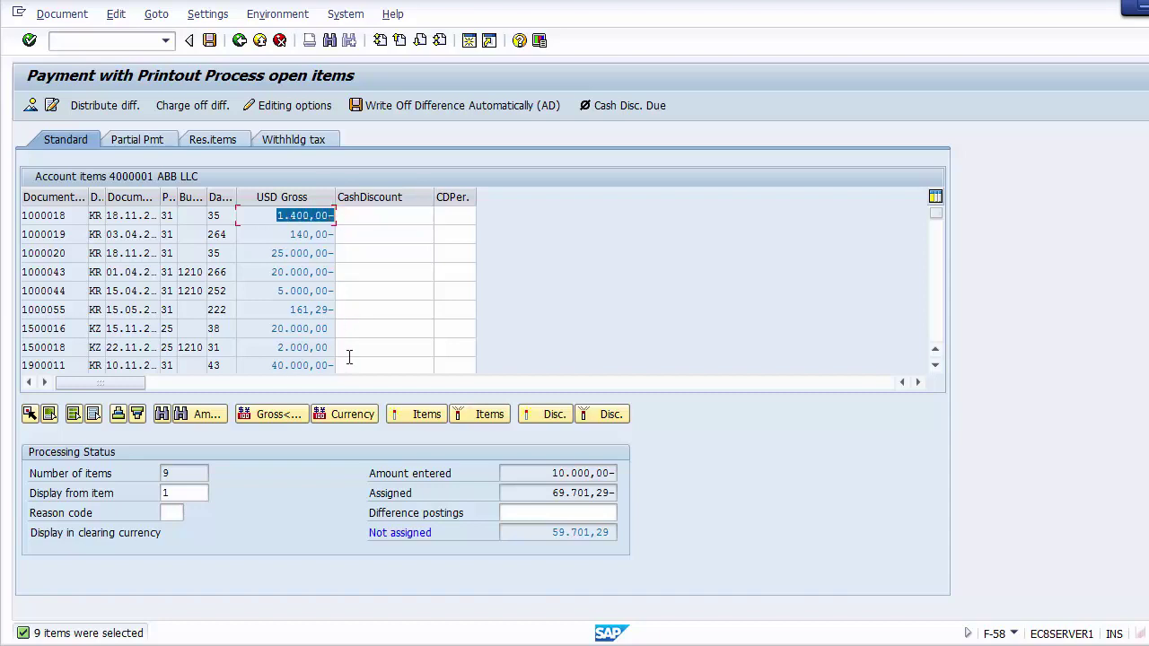
left_click(72, 414)
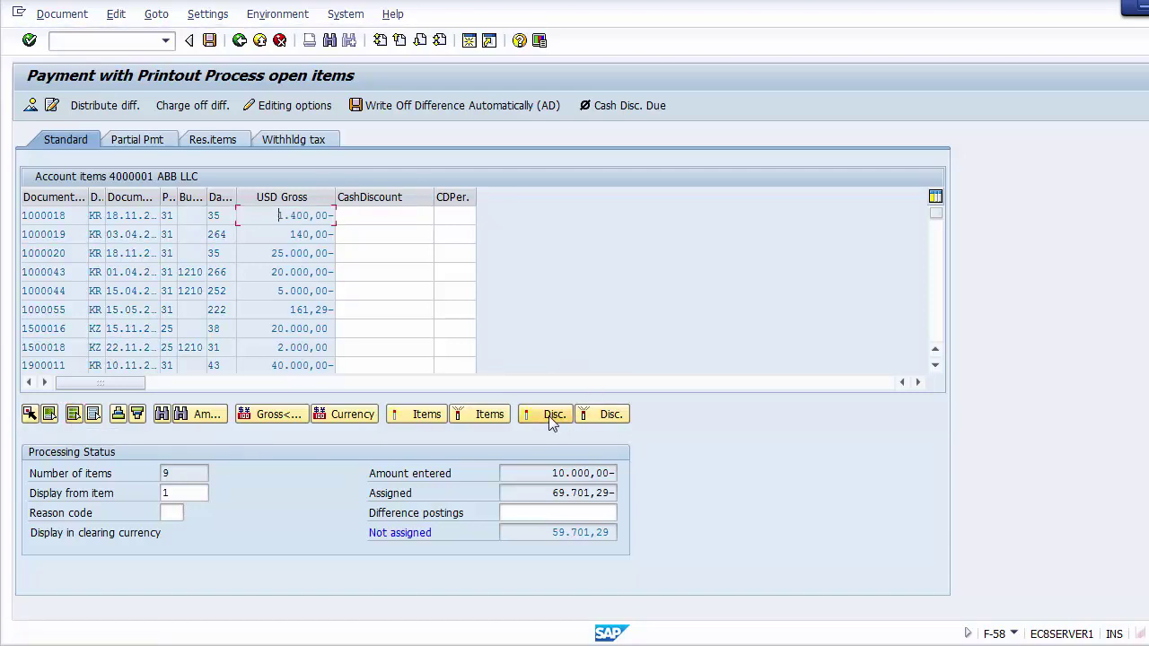
left_click(500, 419)
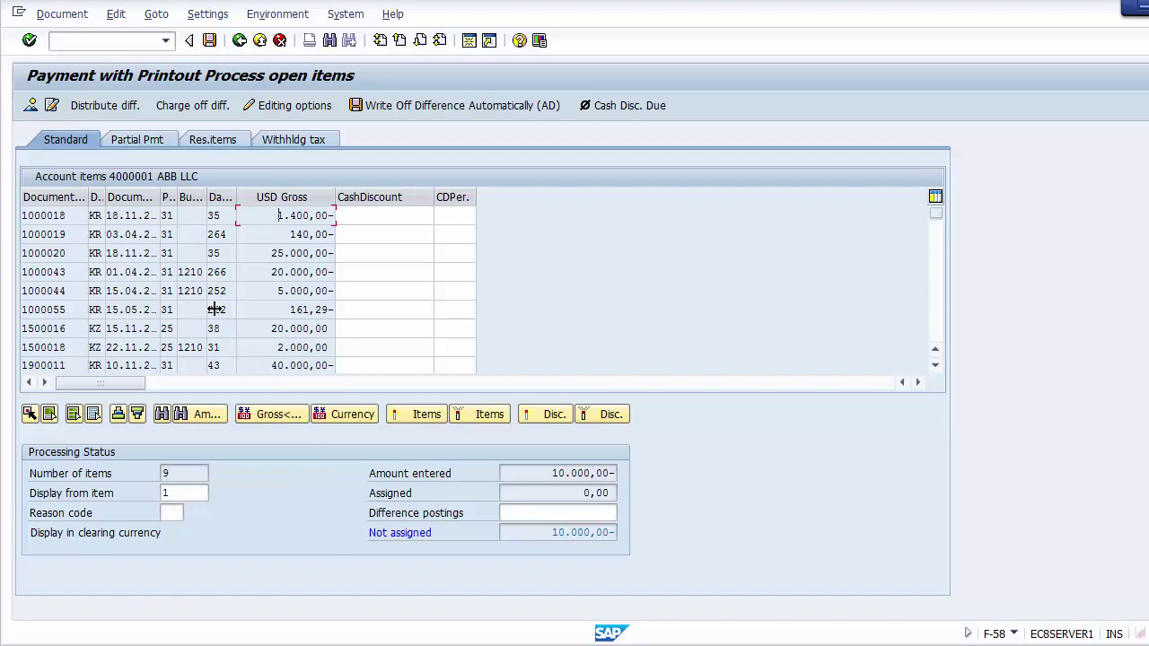
left_click_drag(289, 311, 326, 312)
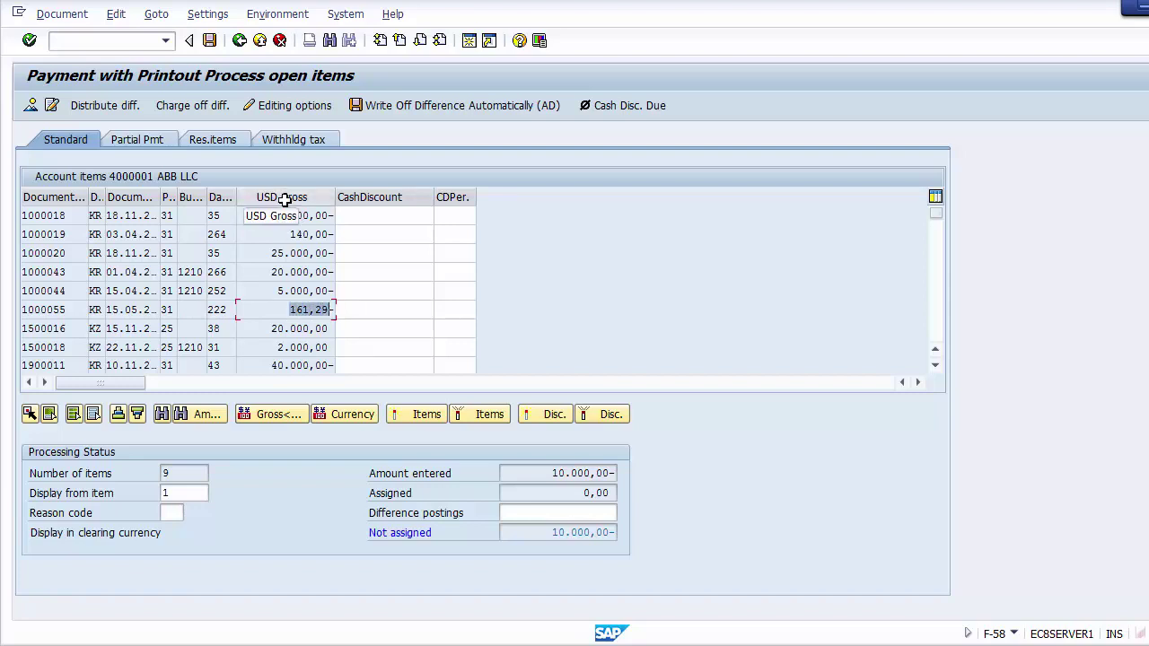
double_click(308, 309)
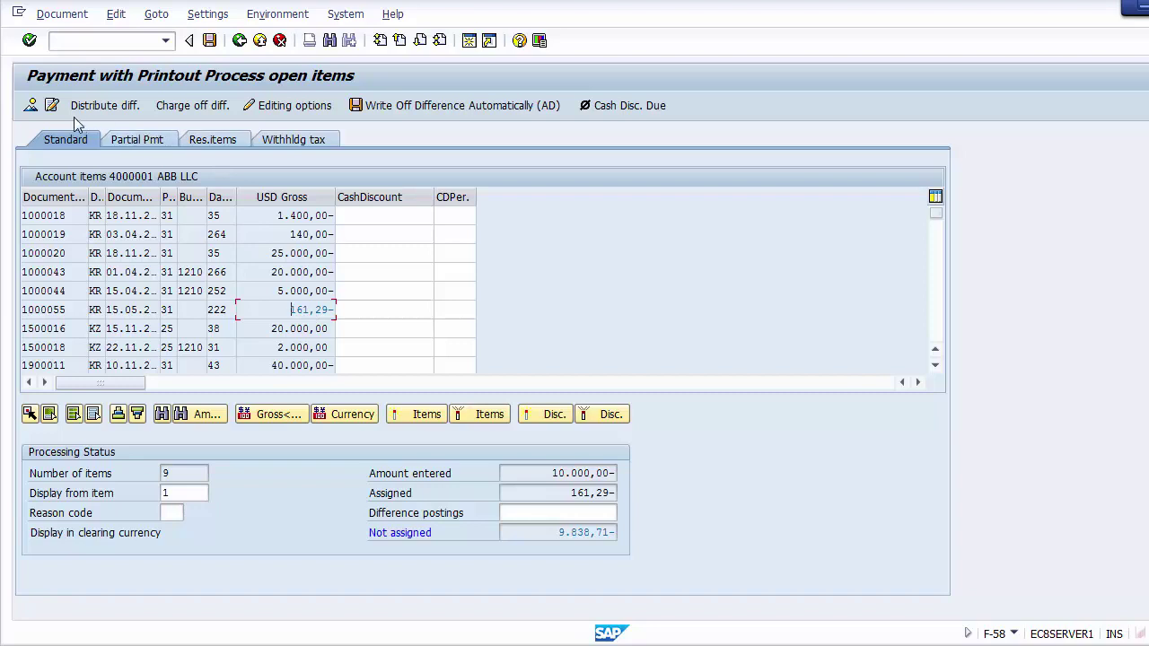
Check the Partial Pmt and Standard views, then show the payment document overview
left_click(135, 141)
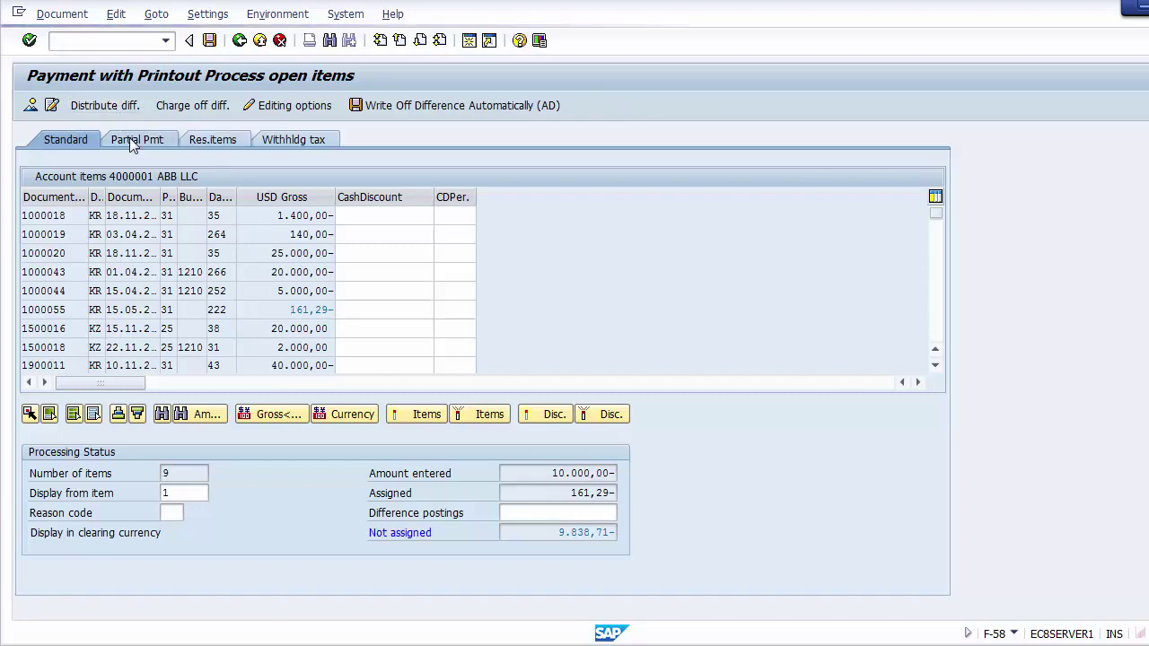
left_click(84, 141)
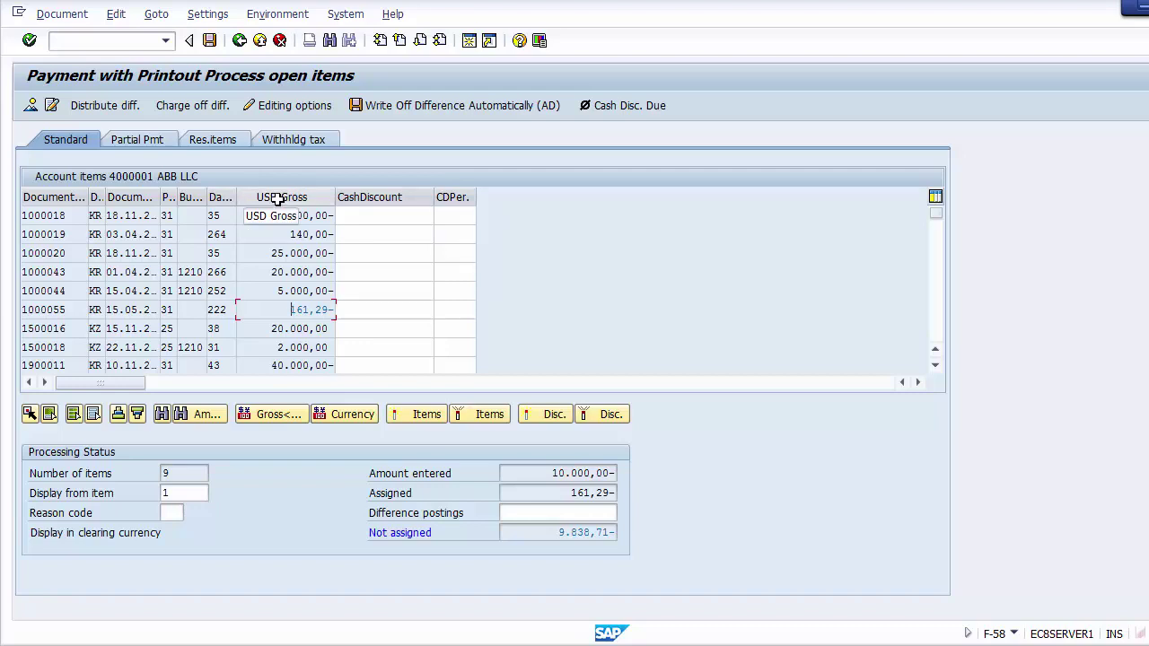
left_click(31, 107)
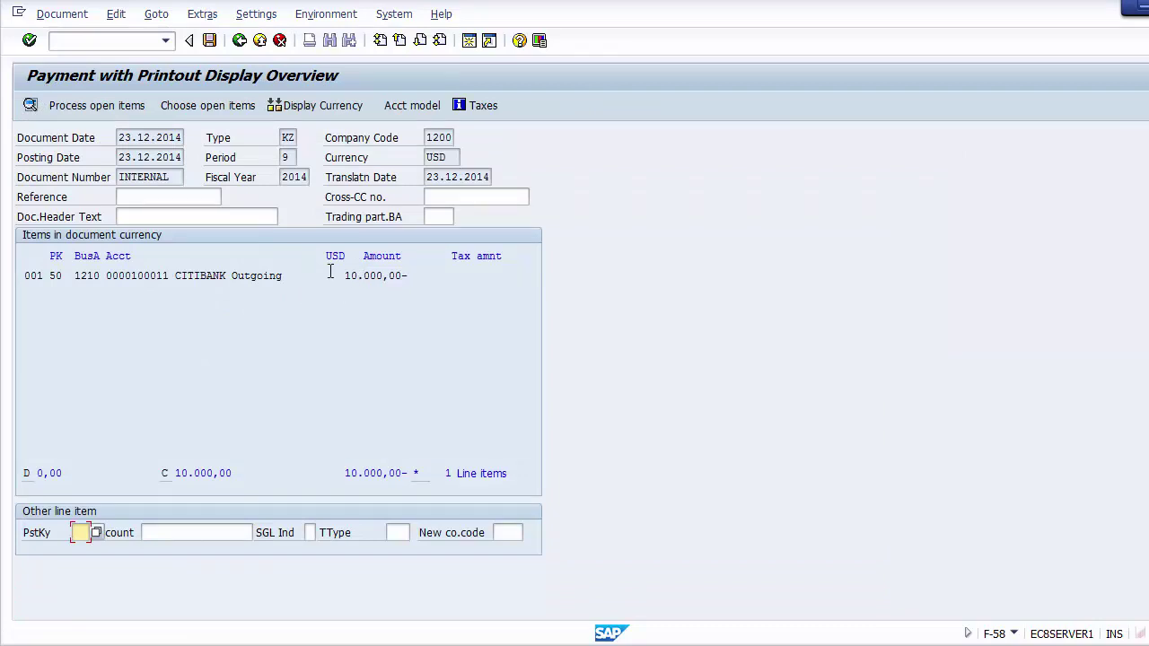
Set bank line 001's amount to * and reprocess, giving 161,29 assigned, 0,00 unassigned
left_click(365, 279)
double_click(365, 277)
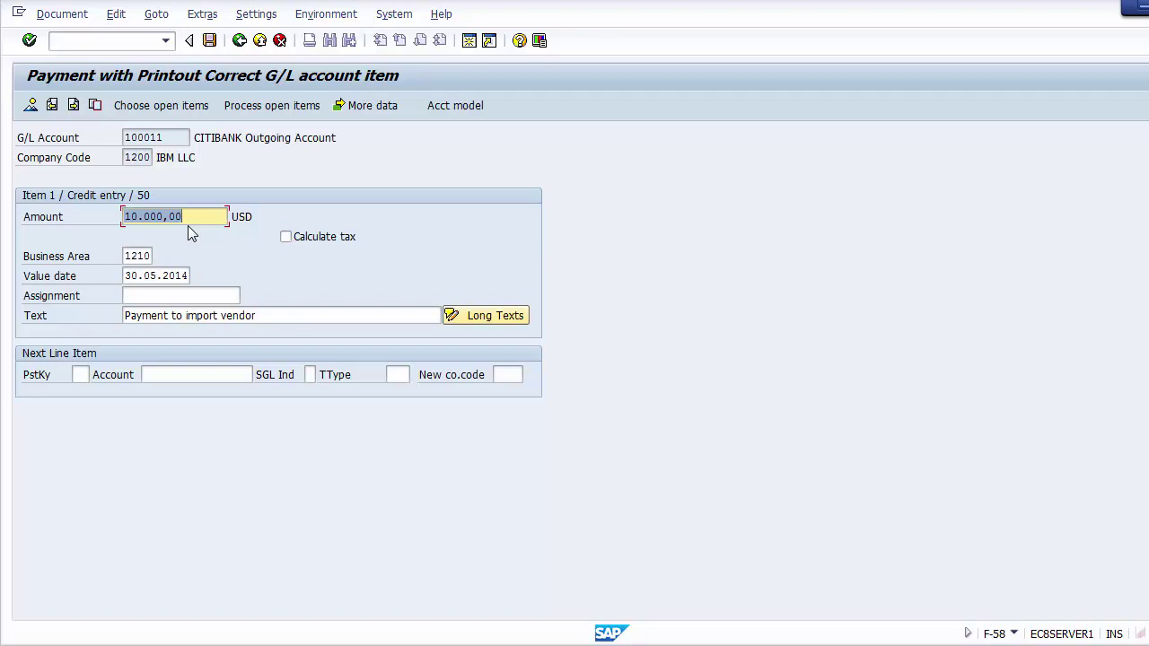
type("*")
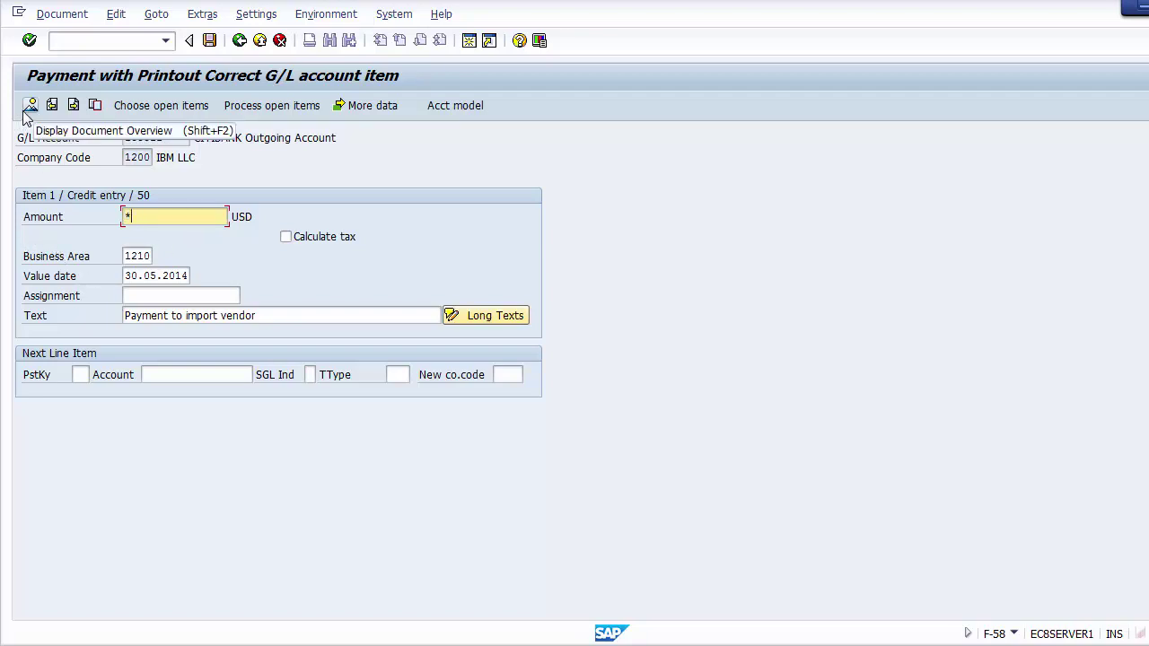
left_click(274, 114)
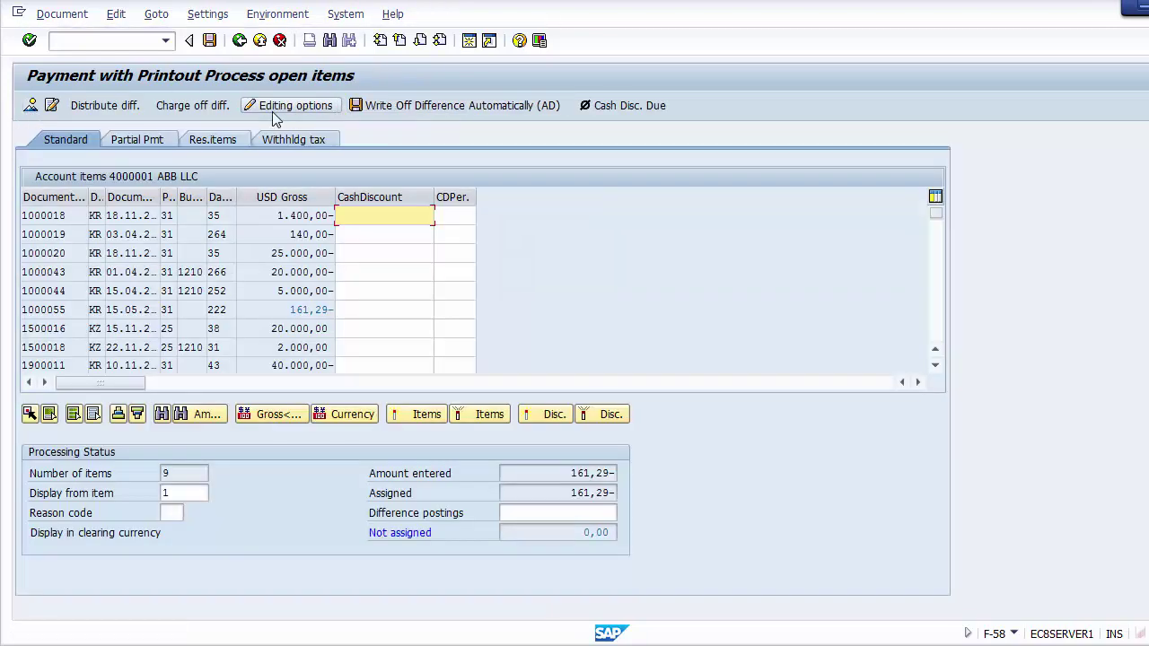
left_click(545, 473)
left_click(551, 493)
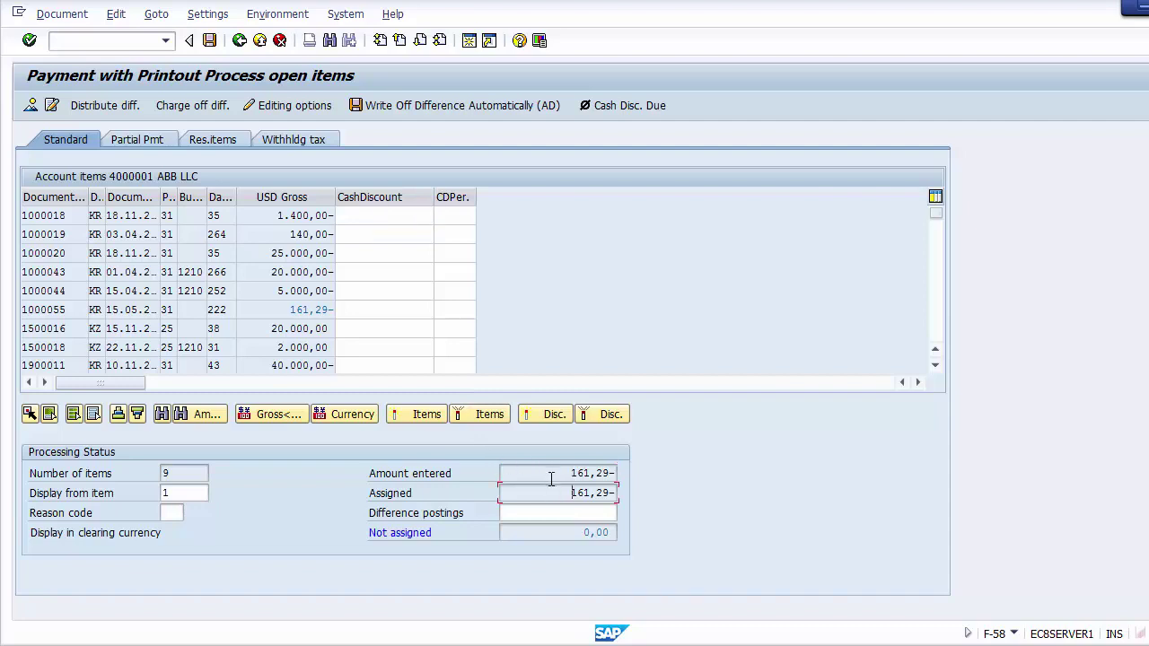
left_click(554, 493)
left_click(56, 16)
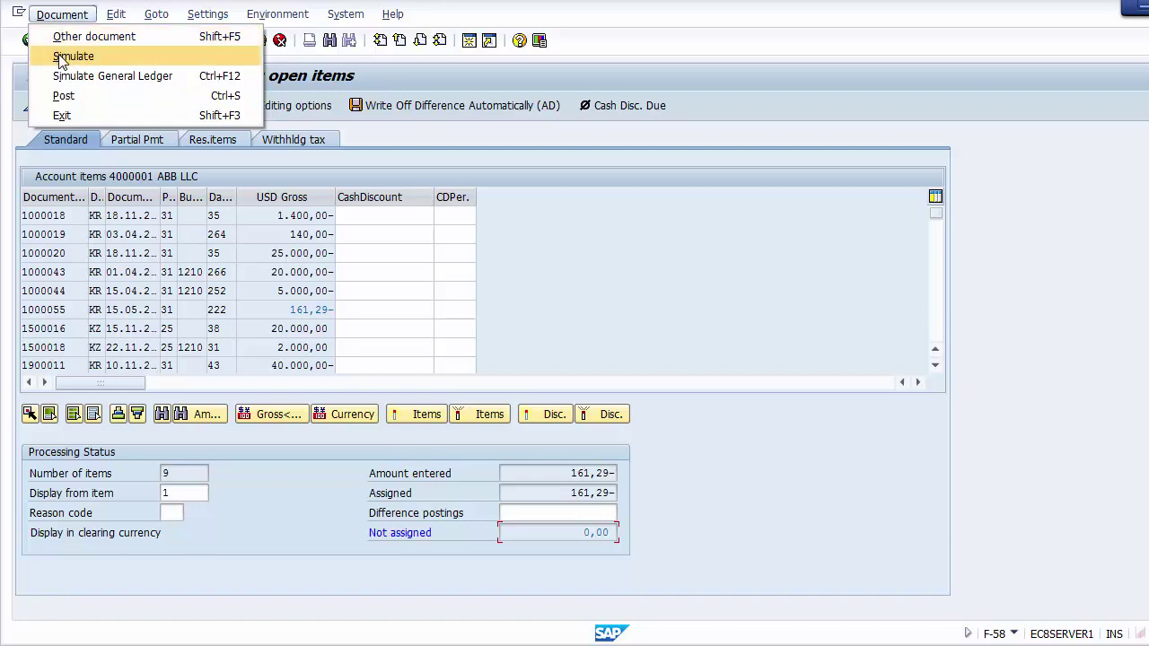
Simulate the payment and review the 161,29- bank credit in USD
left_click(72, 57)
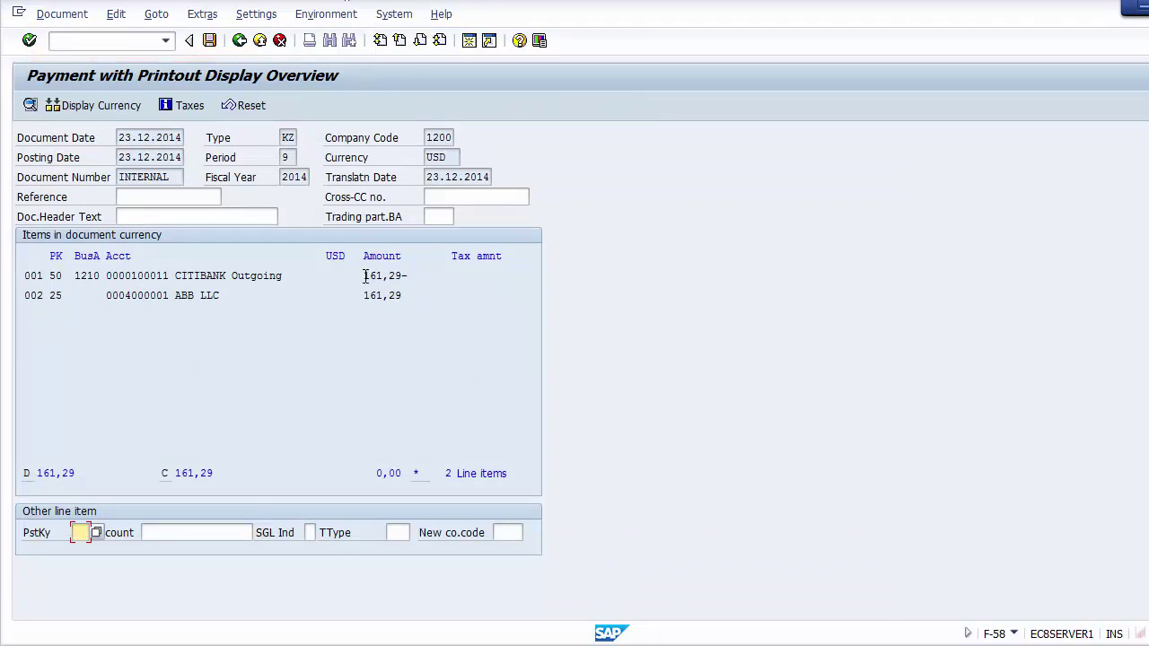
left_click_drag(364, 275, 410, 301)
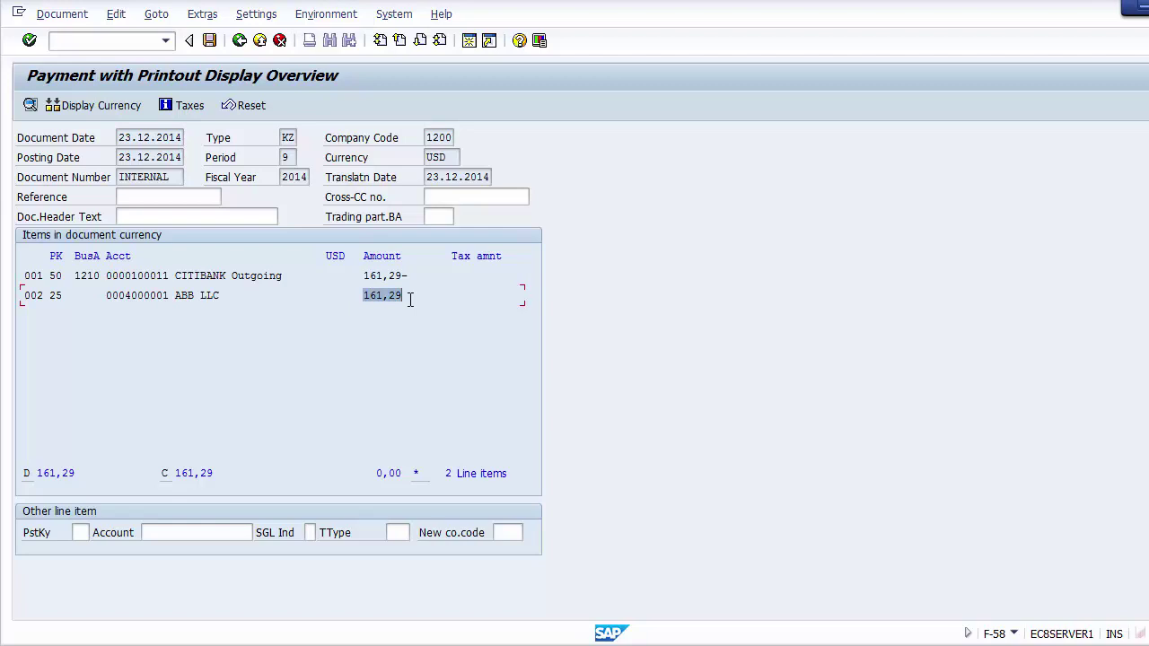
left_click(449, 157)
left_click_drag(449, 157, 407, 163)
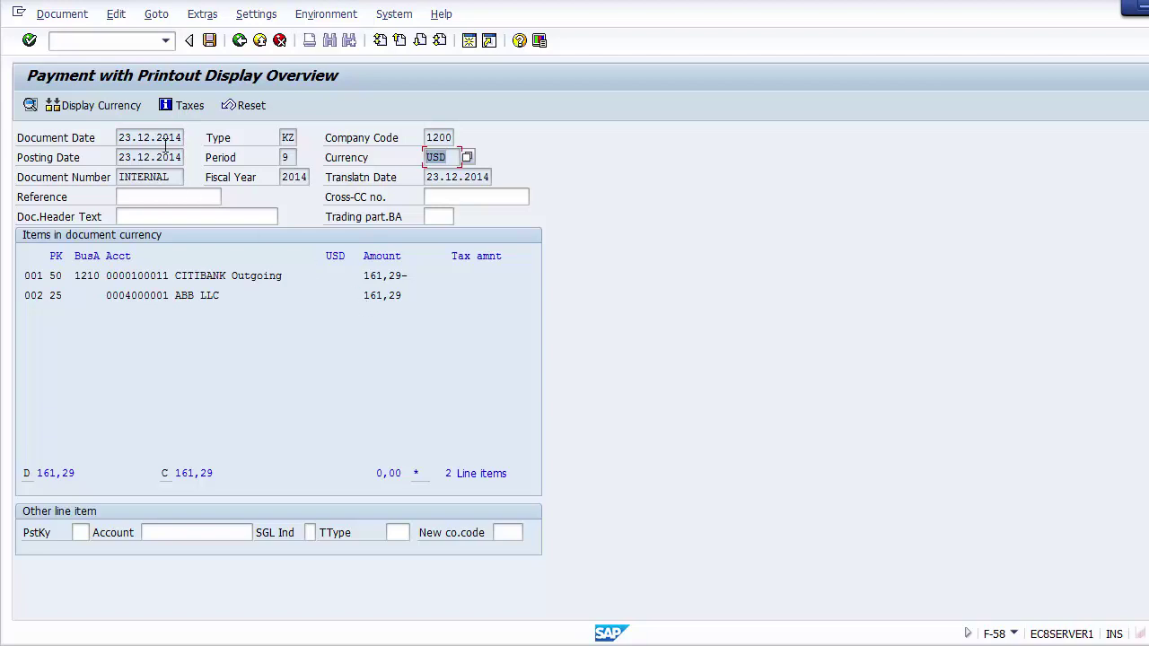
Post the payment and copy the new document number 1500028
left_click(207, 42)
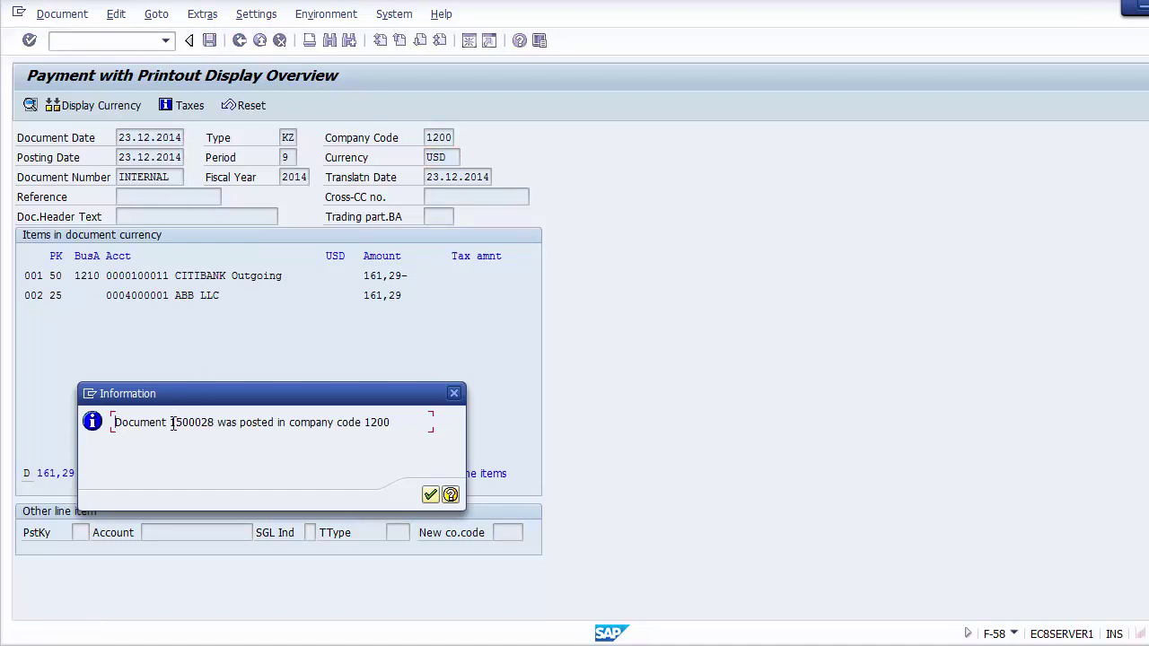
left_click_drag(169, 422, 216, 422)
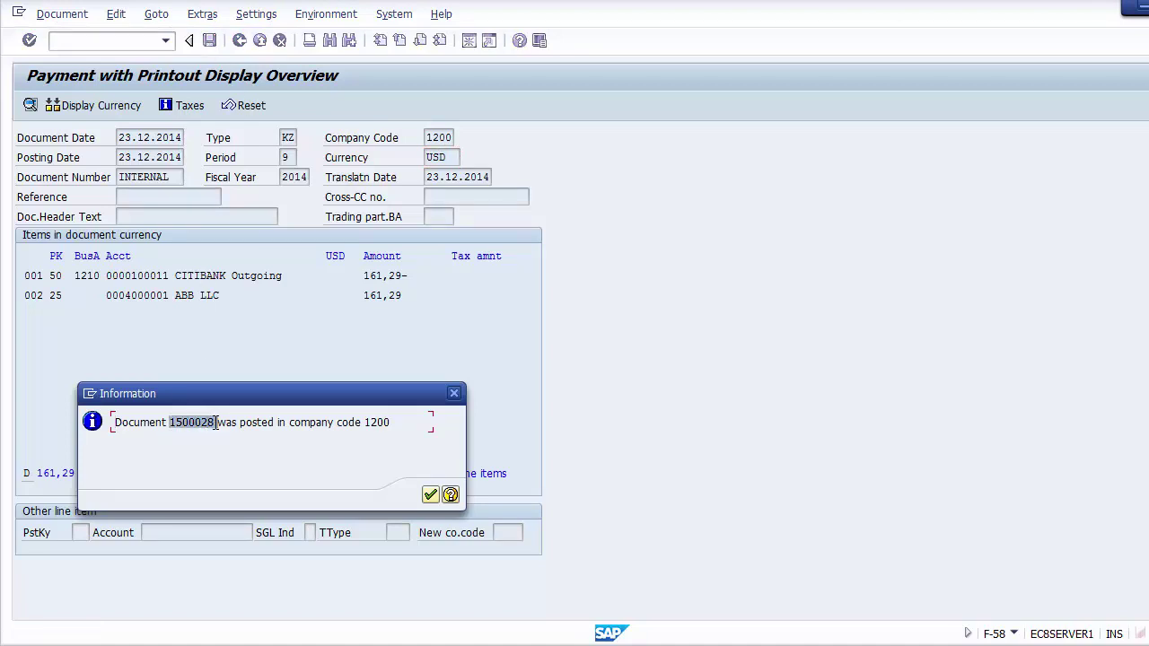
key("ctrl+c")
left_click(430, 495)
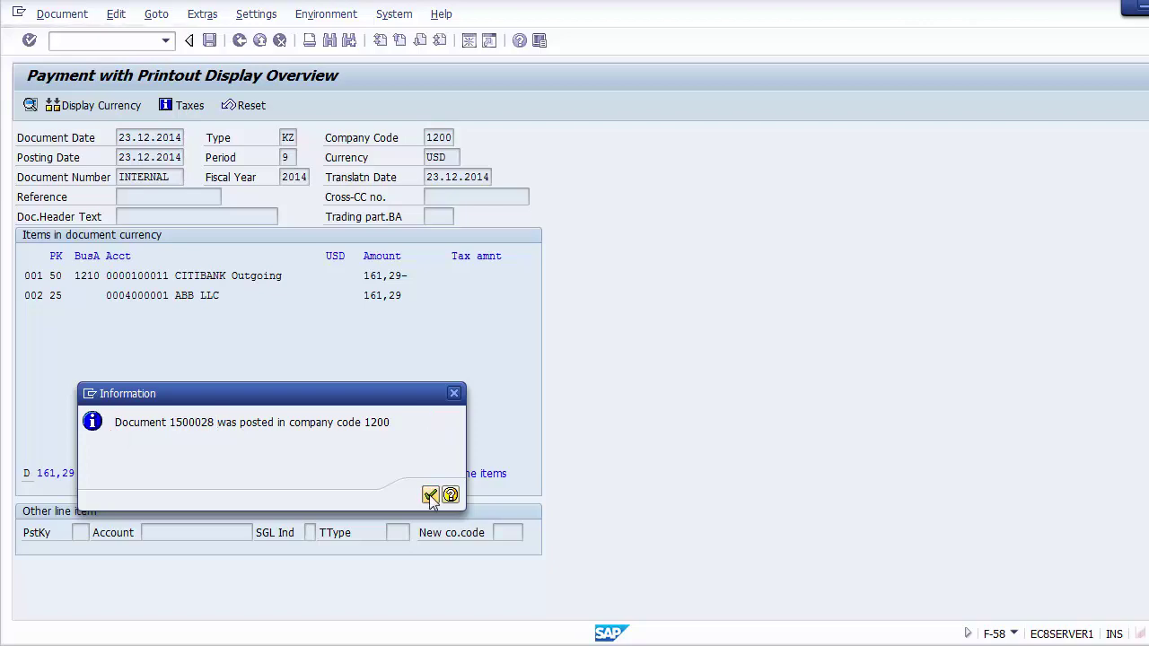
Check the presentation's Vendor Line Item Display step, then enter /nFBL1N in SAP
left_click(395, 574)
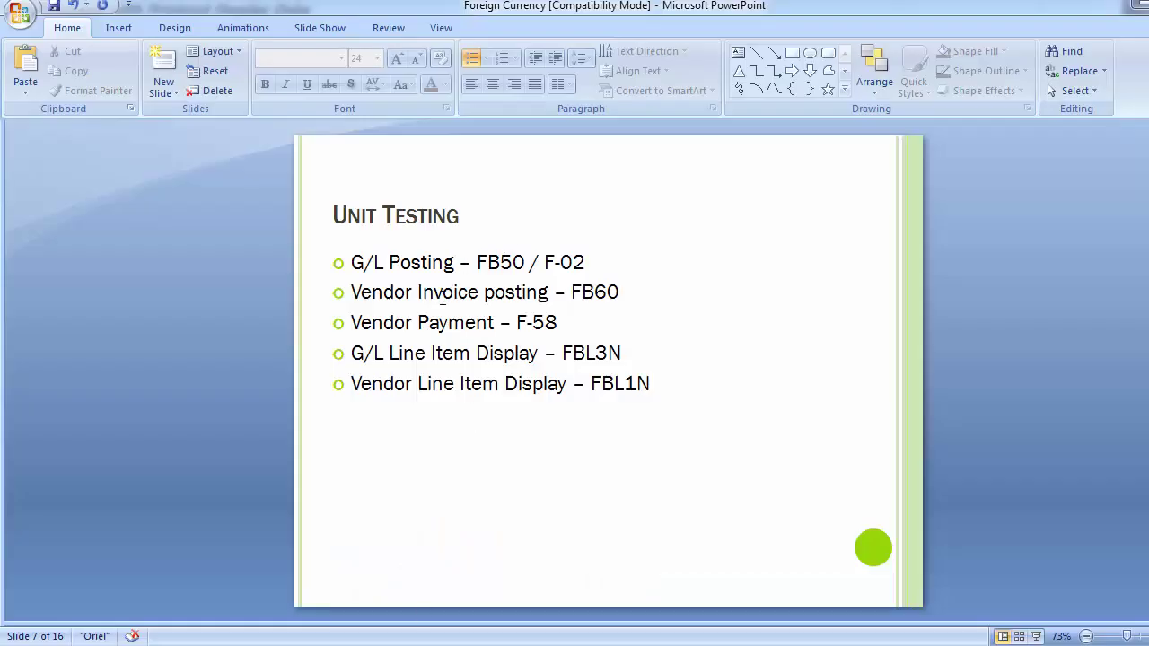
left_click(376, 387)
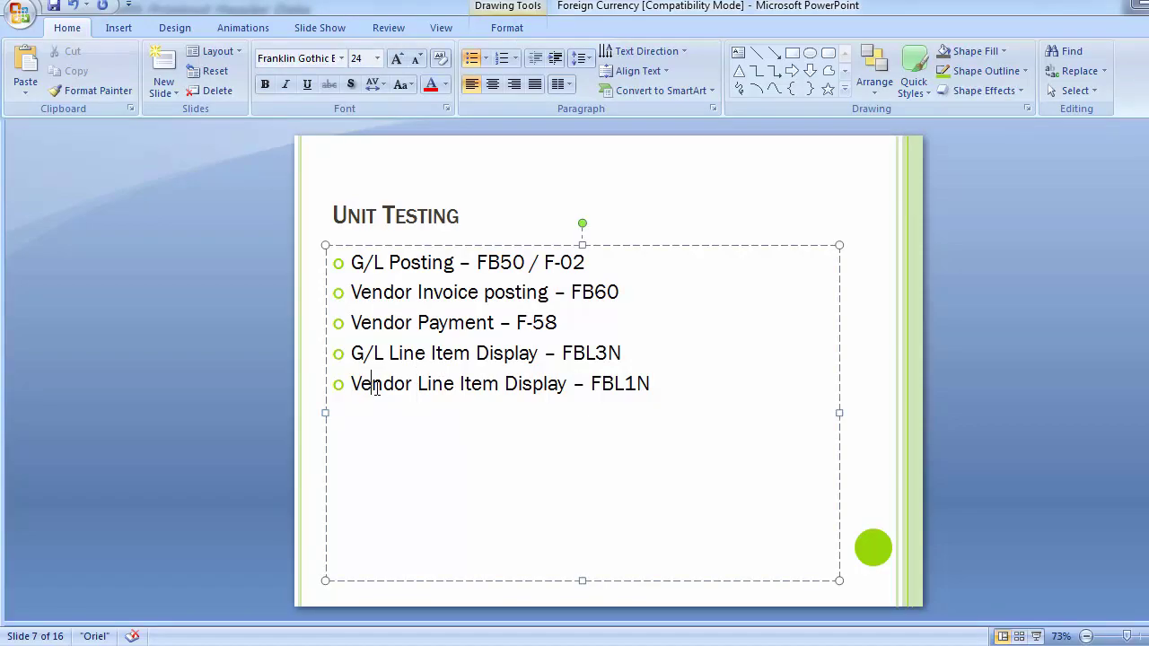
key("alt+Tab")
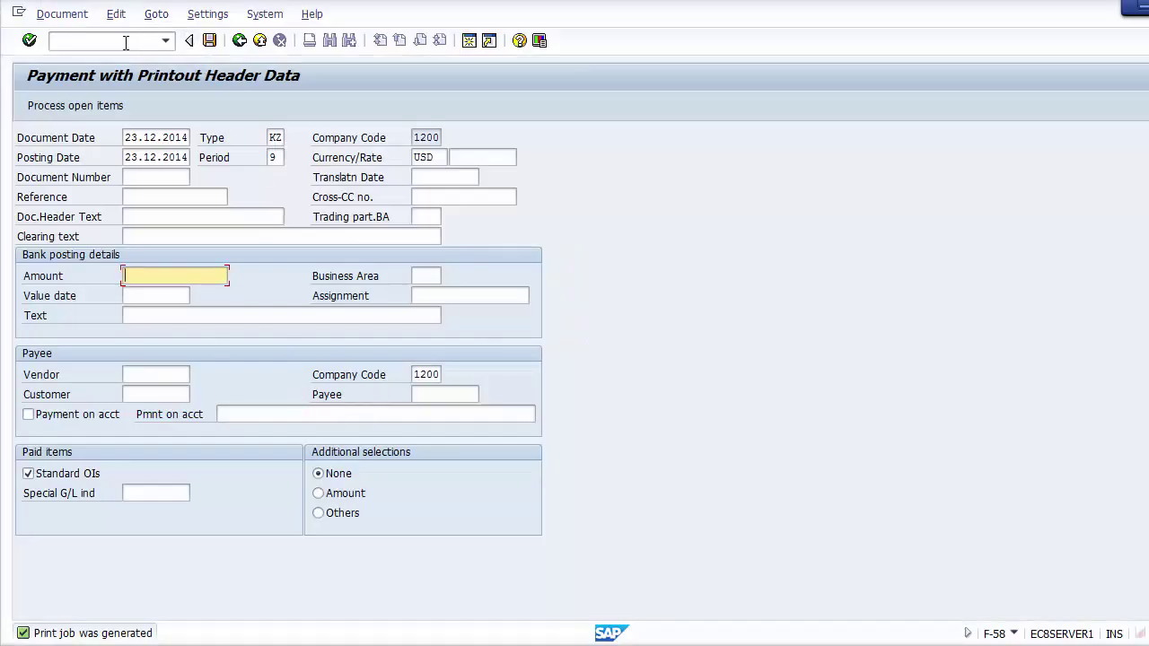
left_click(126, 42)
type("/n")
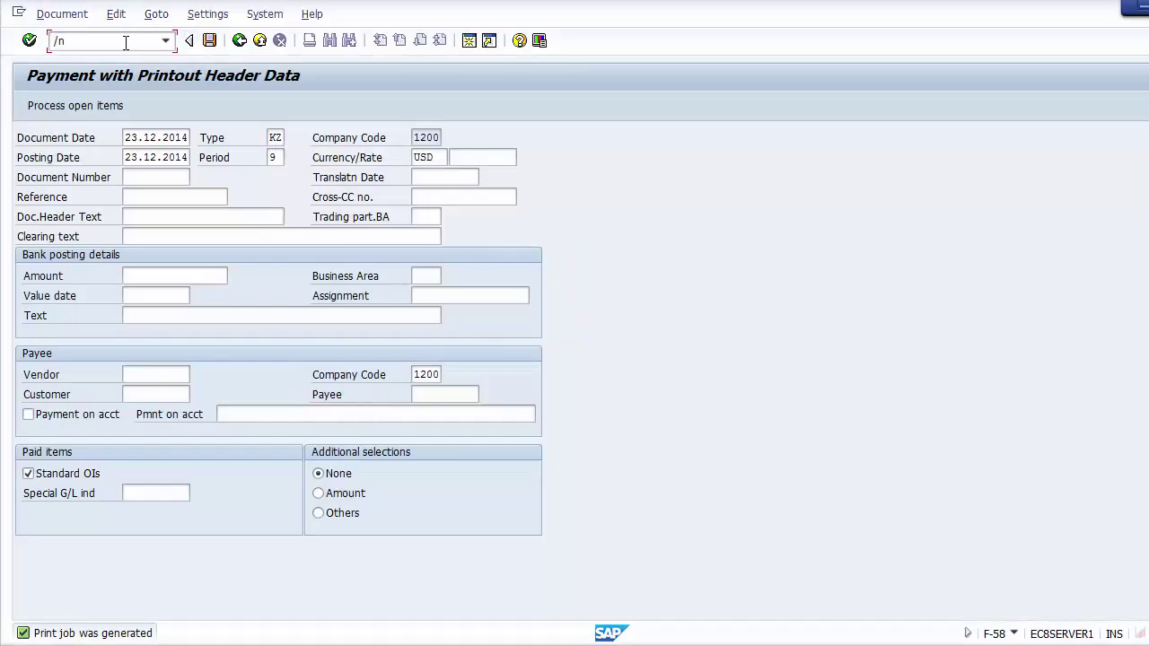
type("FBL1n")
Run FBL1N for vendor 4000001 with Cleared items selected, listing items balancing to 0,00 USD
key("Return")
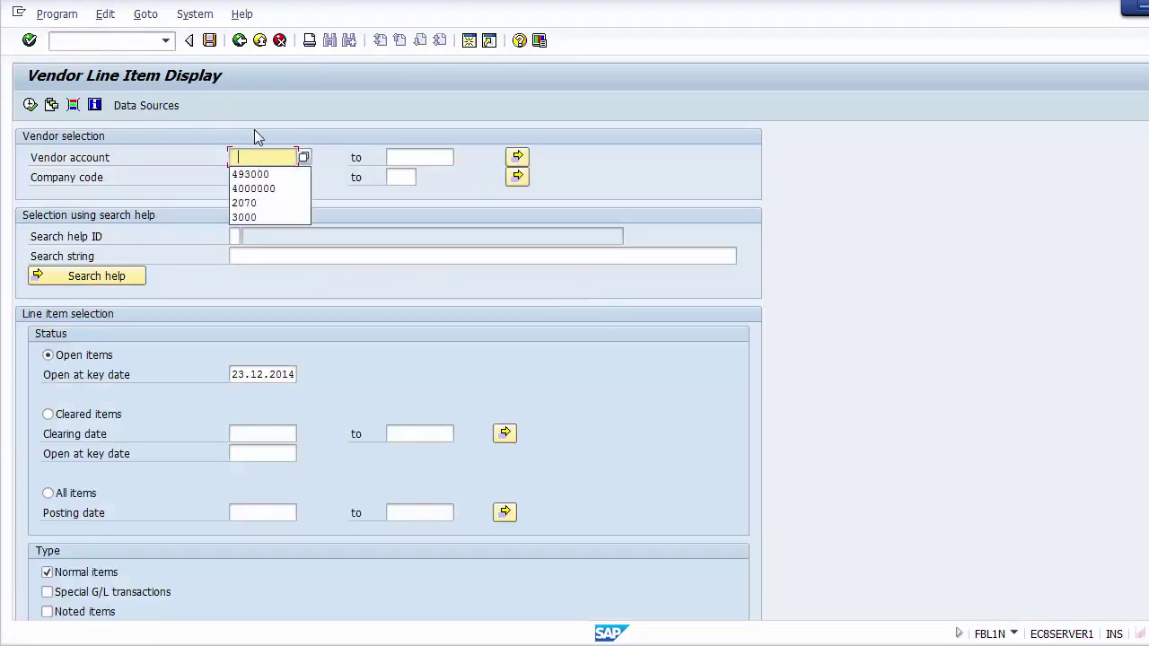
key("Down")
key("Down")
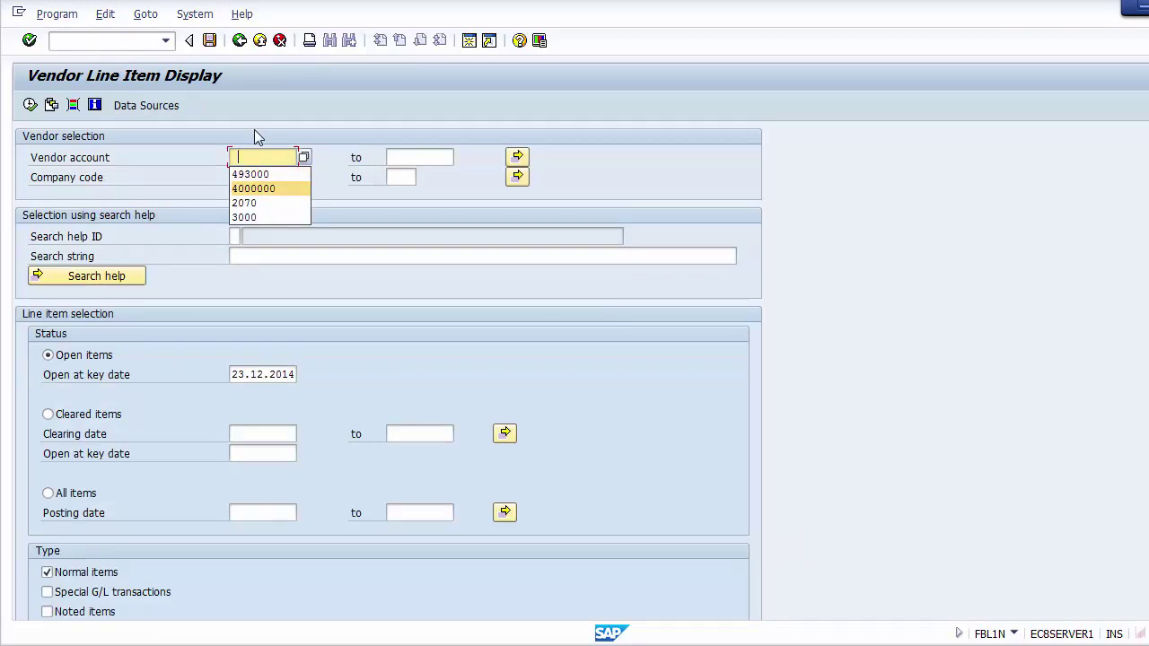
type("400000")
type("01")
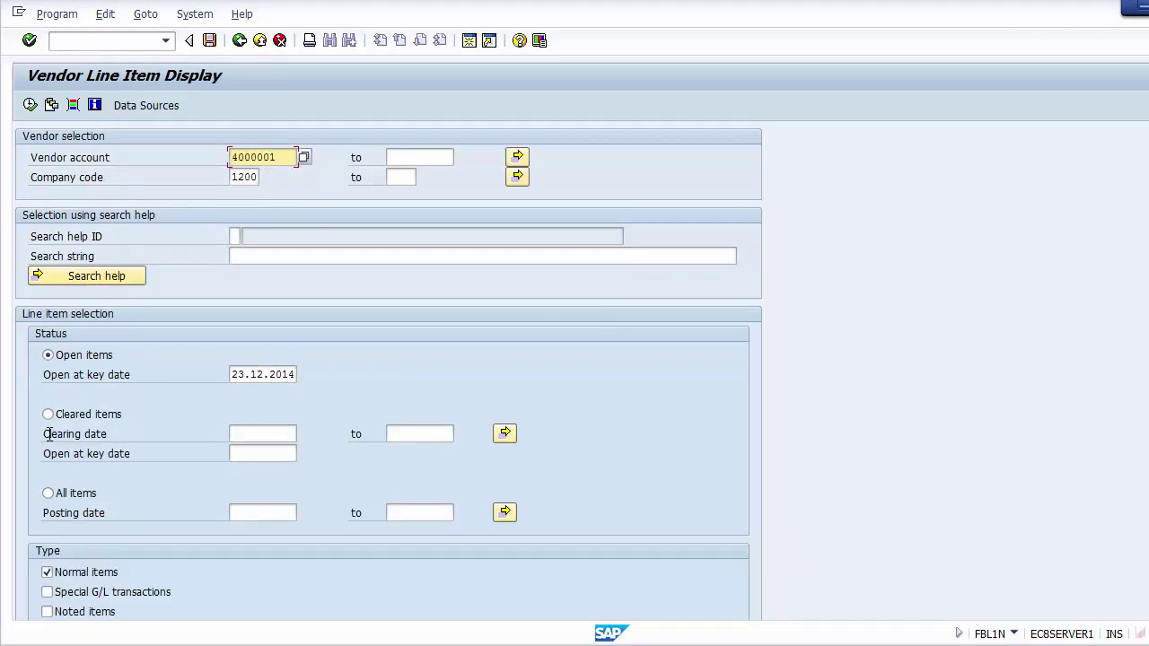
left_click(86, 358)
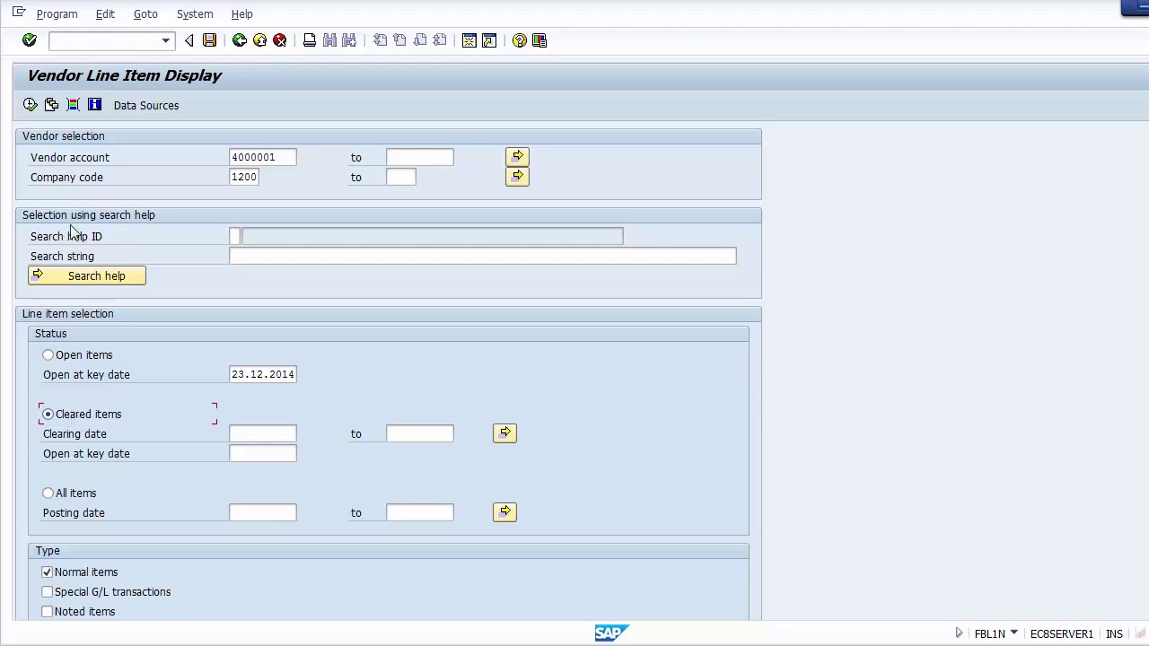
left_click(29, 106)
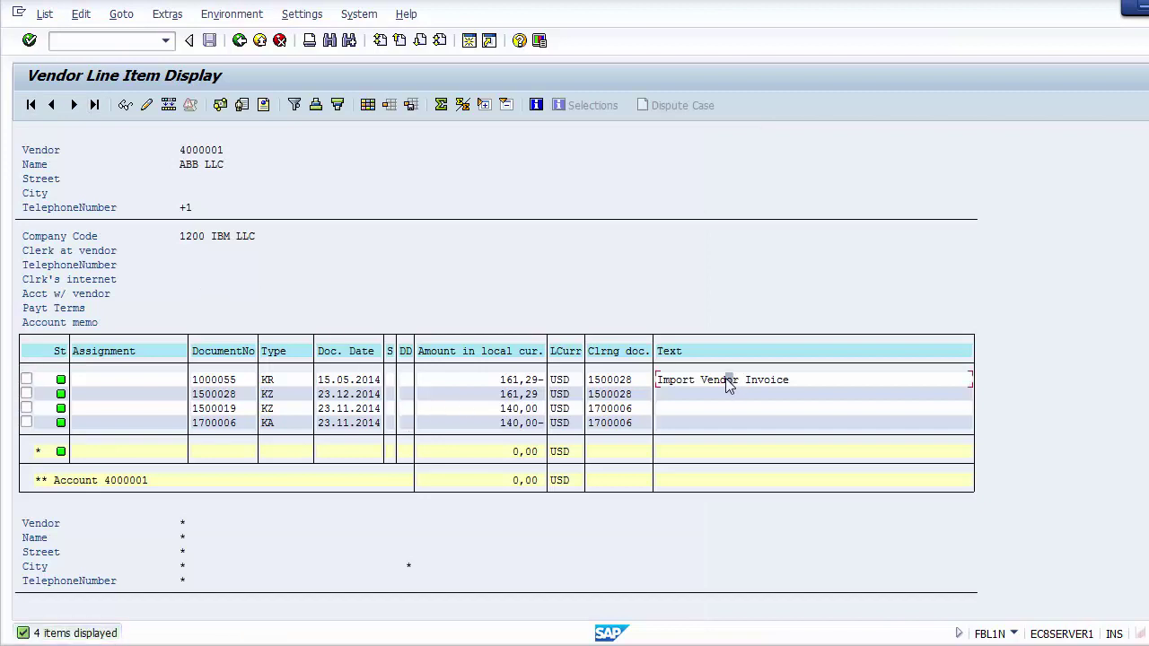
Mark and review the cleared invoice (KR, 161,29-) and payment (KZ, 161,29) rows
left_click(615, 395)
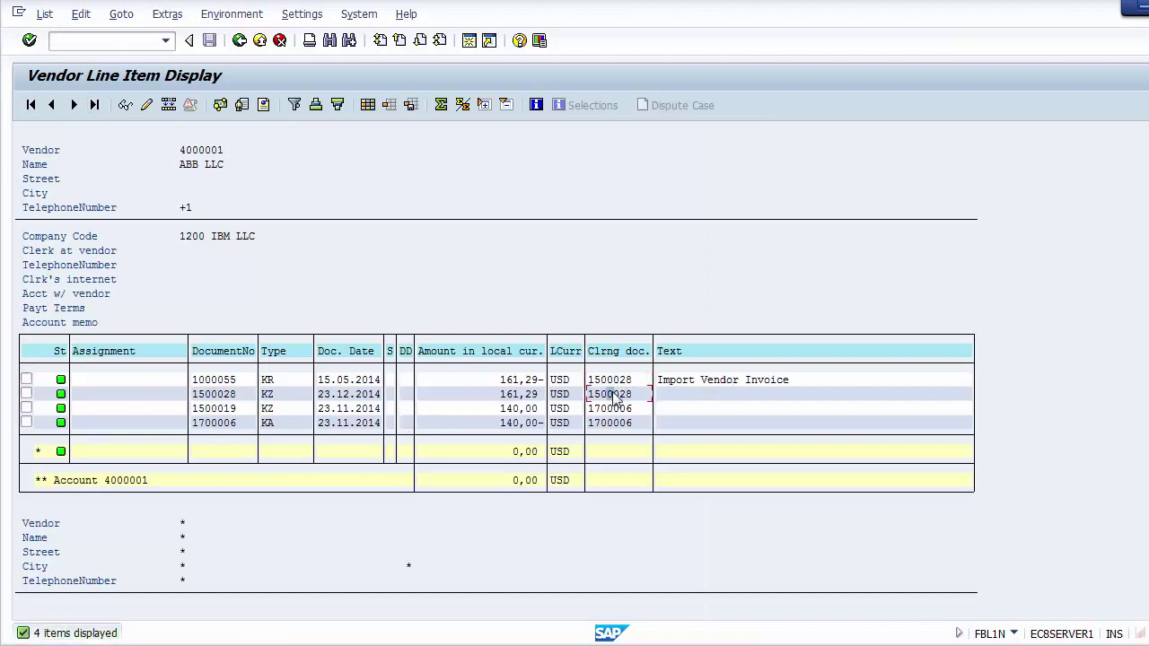
left_click(514, 394)
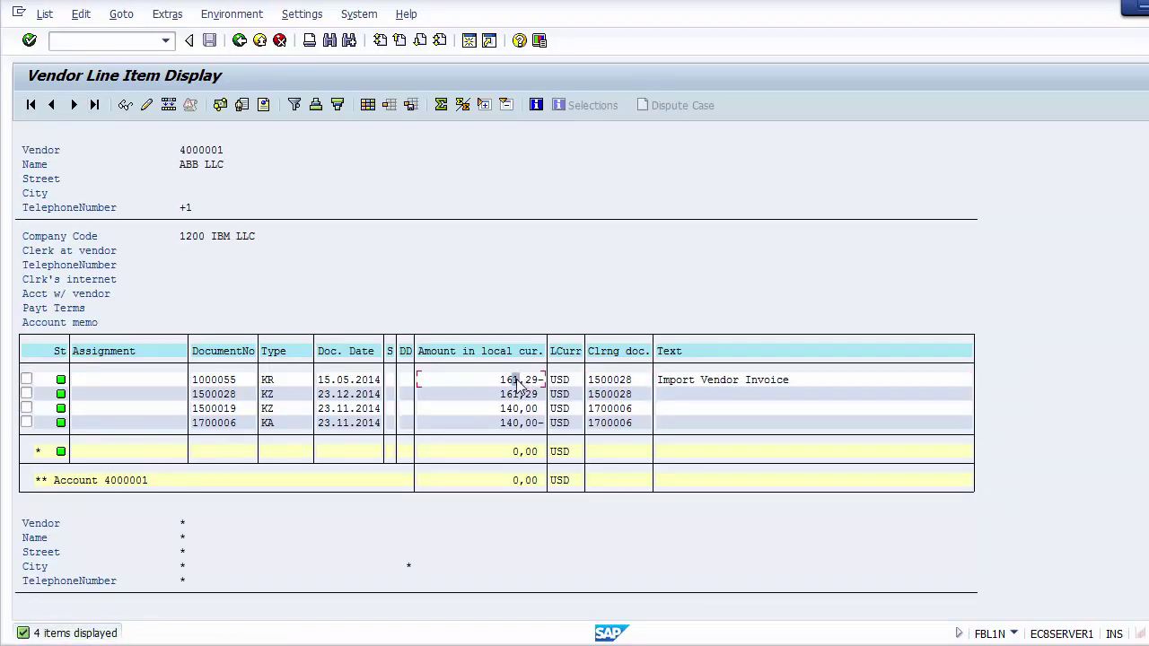
left_click(26, 379)
left_click(26, 393)
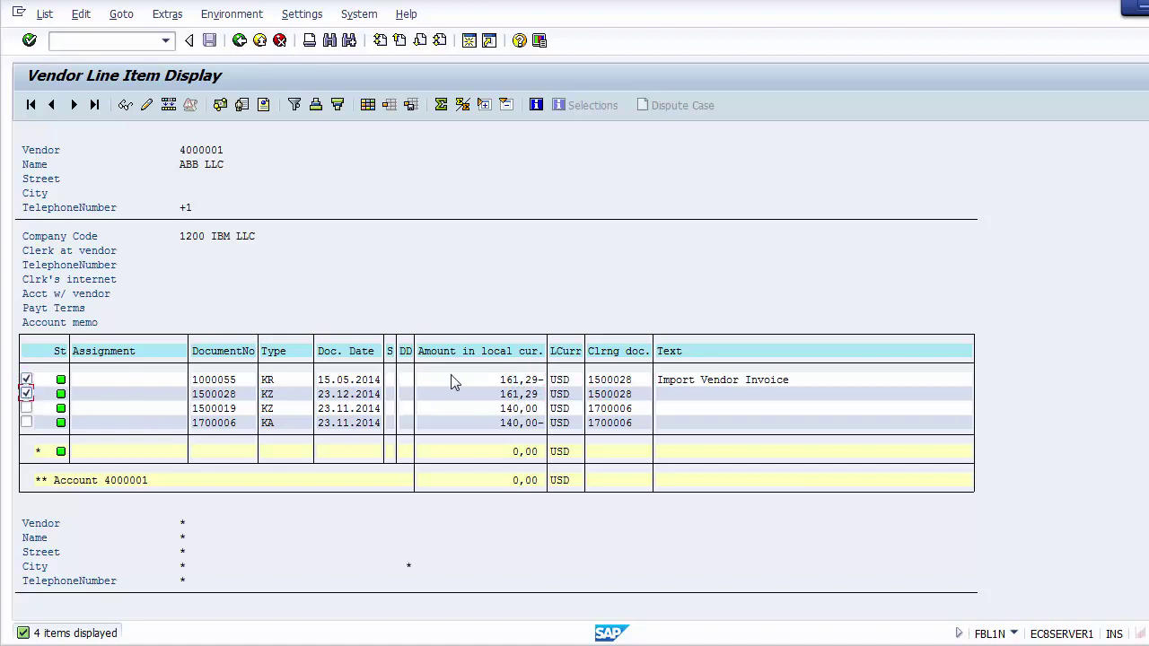
left_click(515, 381)
left_click(267, 382)
left_click(270, 394)
Confirm both rows are cleared by document 1500028, then leave the cleared-items list
left_click(508, 395)
left_click(598, 385)
left_click(522, 396)
left_click(621, 397)
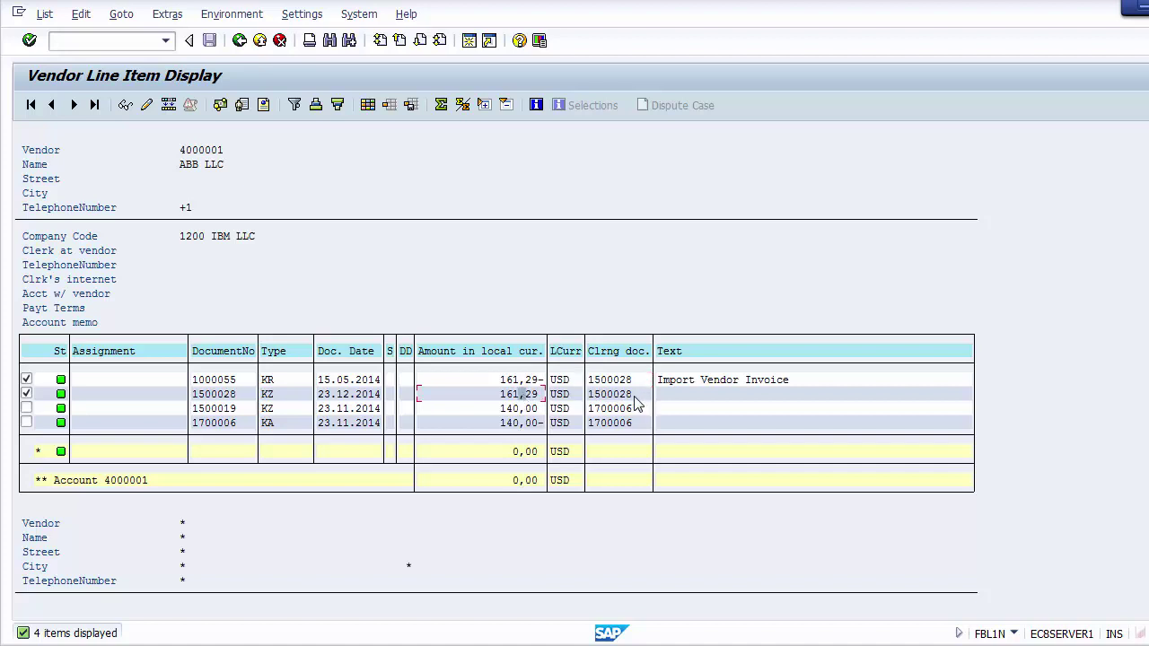
left_click(232, 396)
left_click(203, 395)
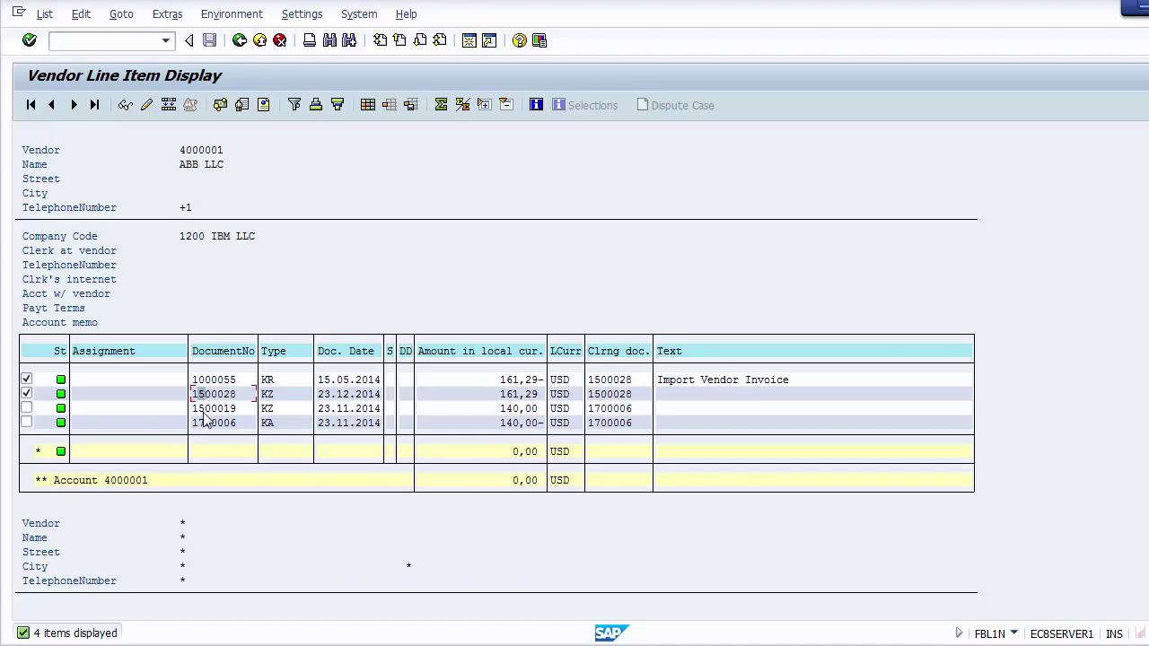
left_click(258, 41)
left_click(258, 41)
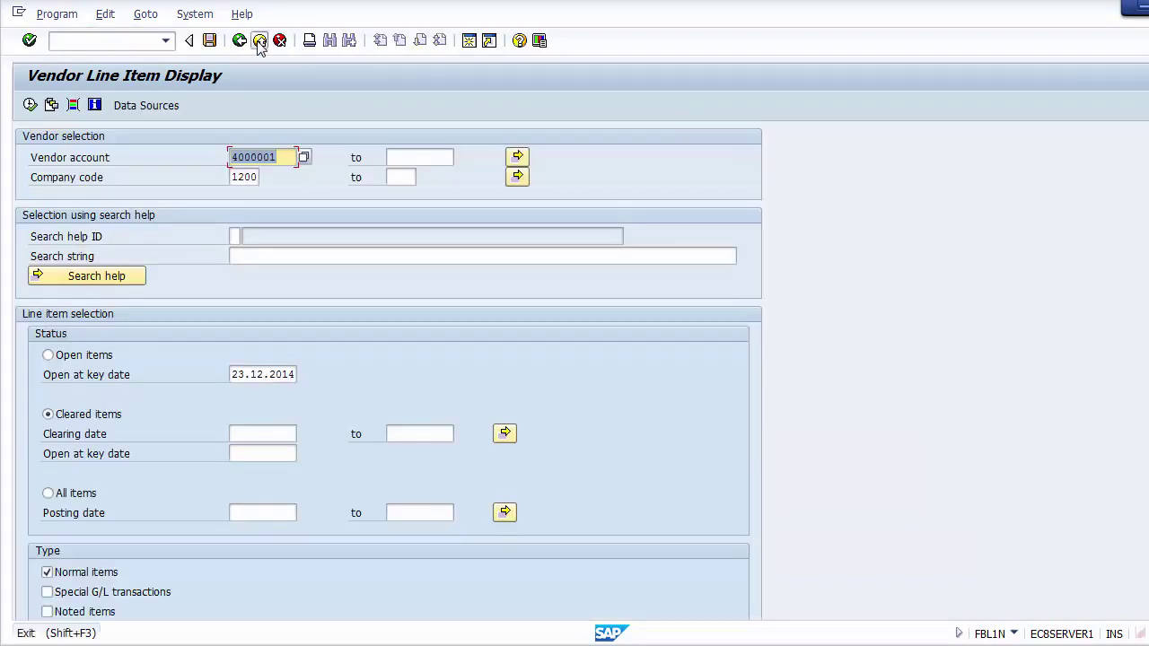